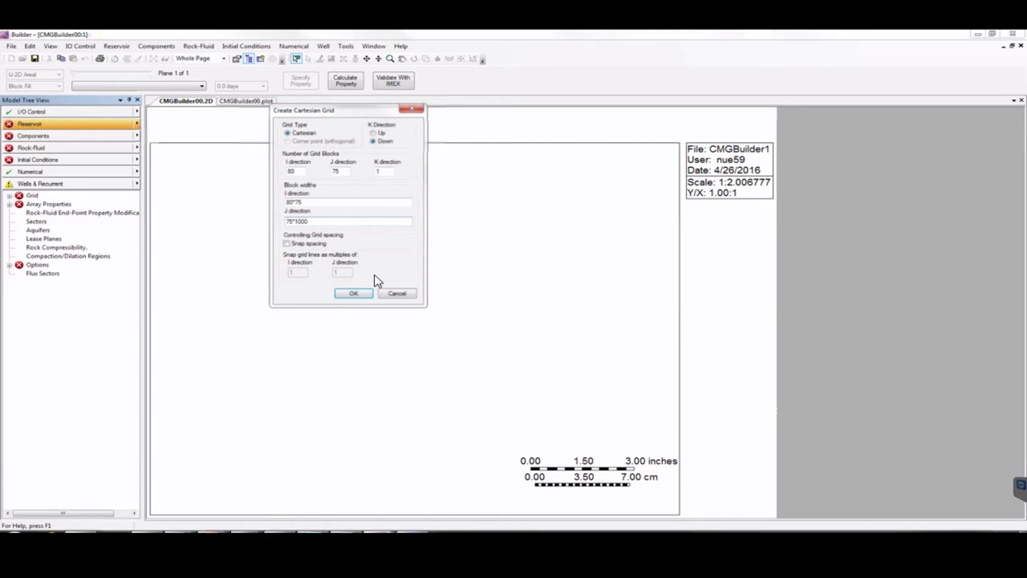
- Create the 80 × 75 × 1 Cartesian grid and correct its J-direction block widths to 75*100
left_click(353, 294)
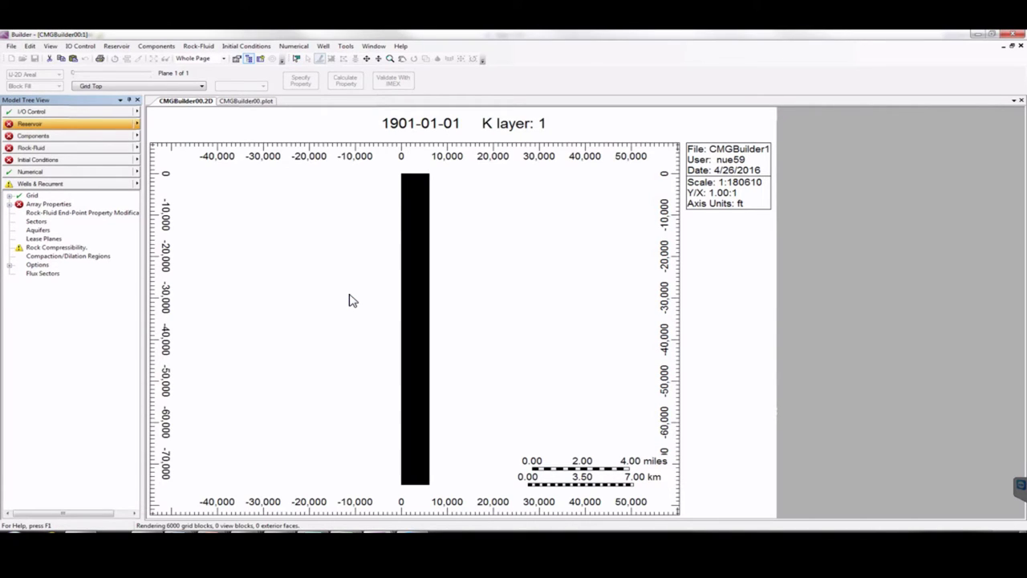
left_click(135, 127)
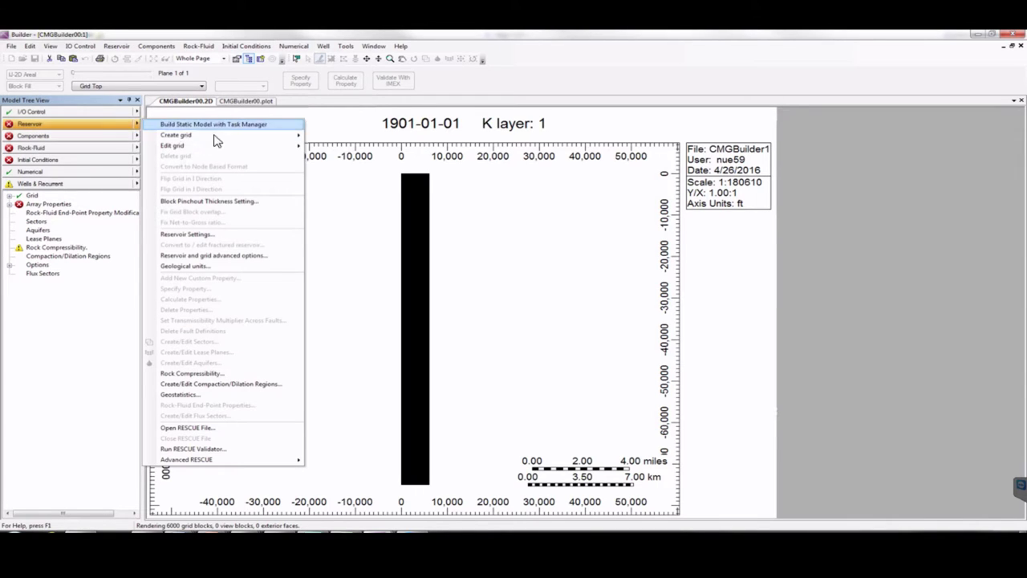
mouse_move(310, 140)
left_click(345, 138)
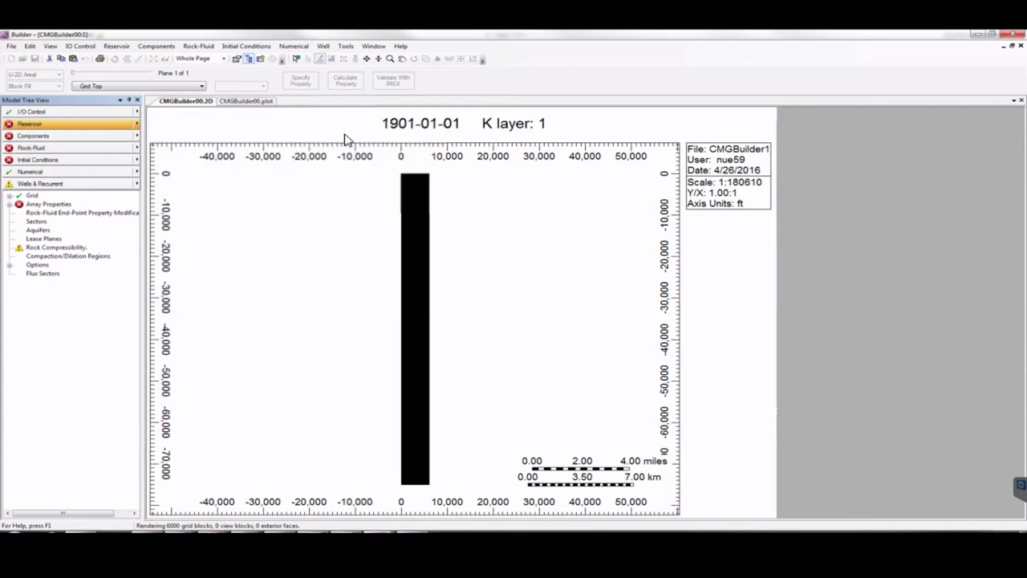
double_click(299, 221)
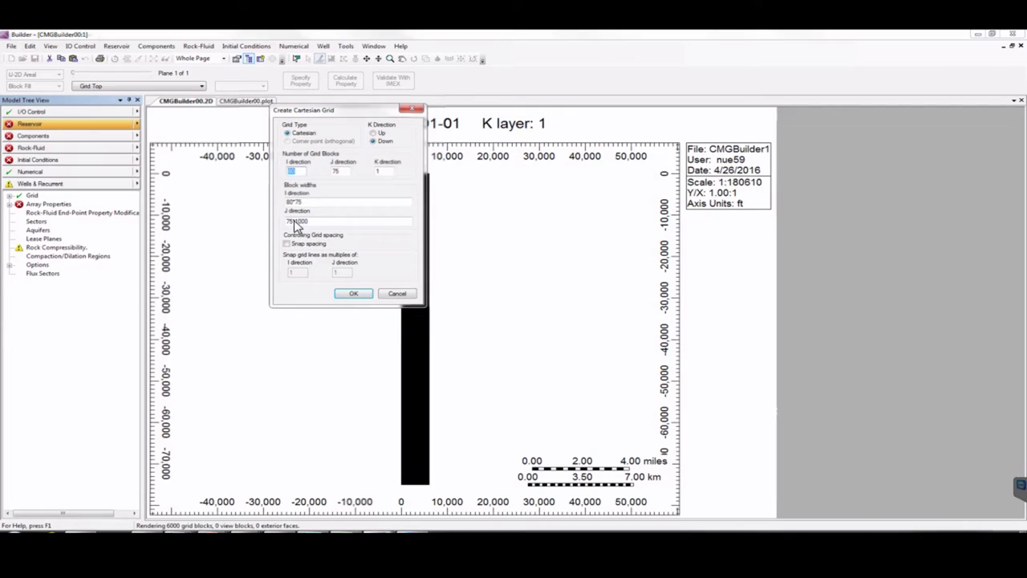
type("1000")
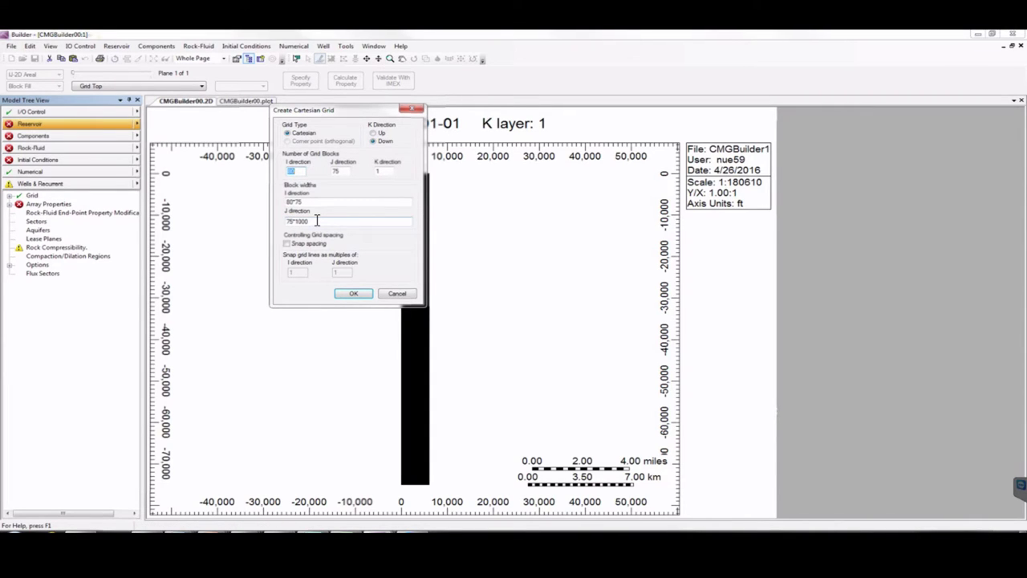
left_click(315, 221)
key("BackSpace")
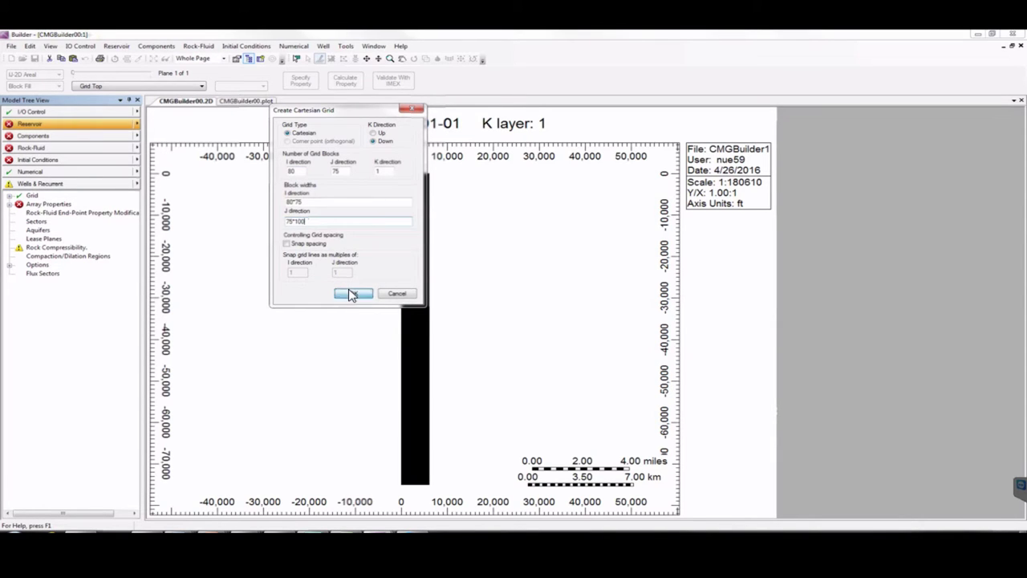
left_click(351, 294)
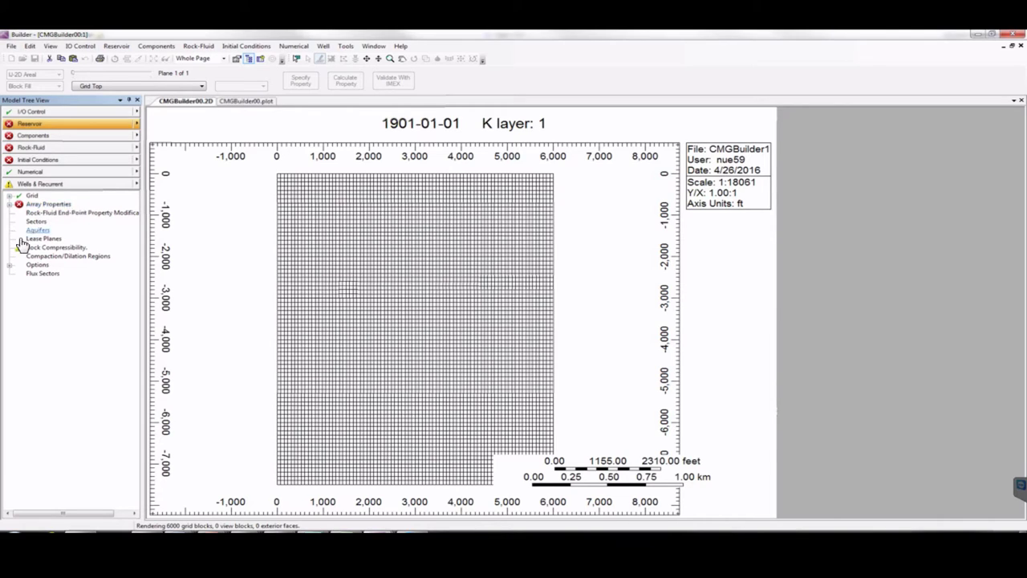
- Open the array properties and specify a Grid Top of 1000 ft for Layer 1 and a whole-grid thickness of 10 ft
double_click(50, 207)
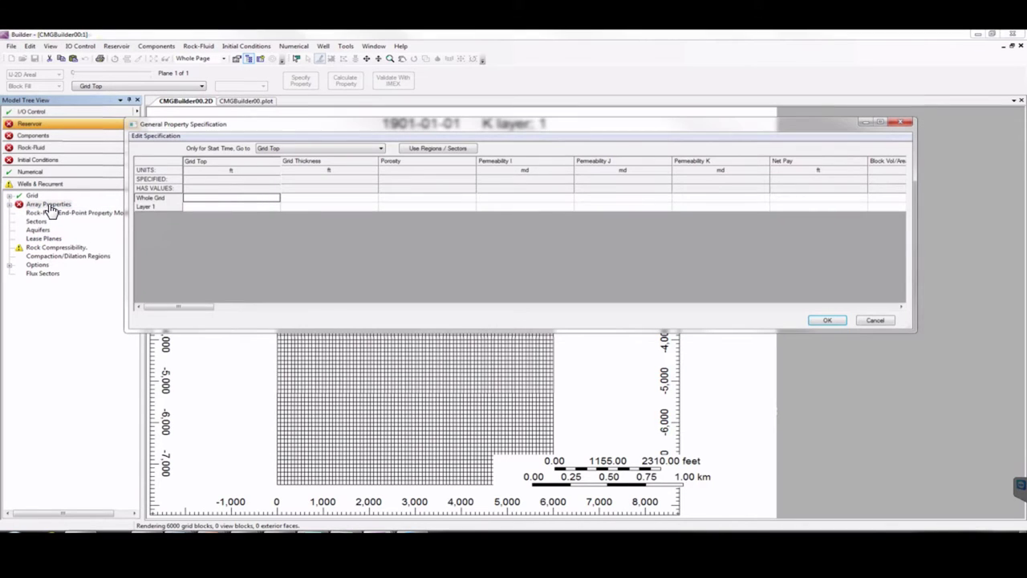
left_click_drag(226, 129, 270, 124)
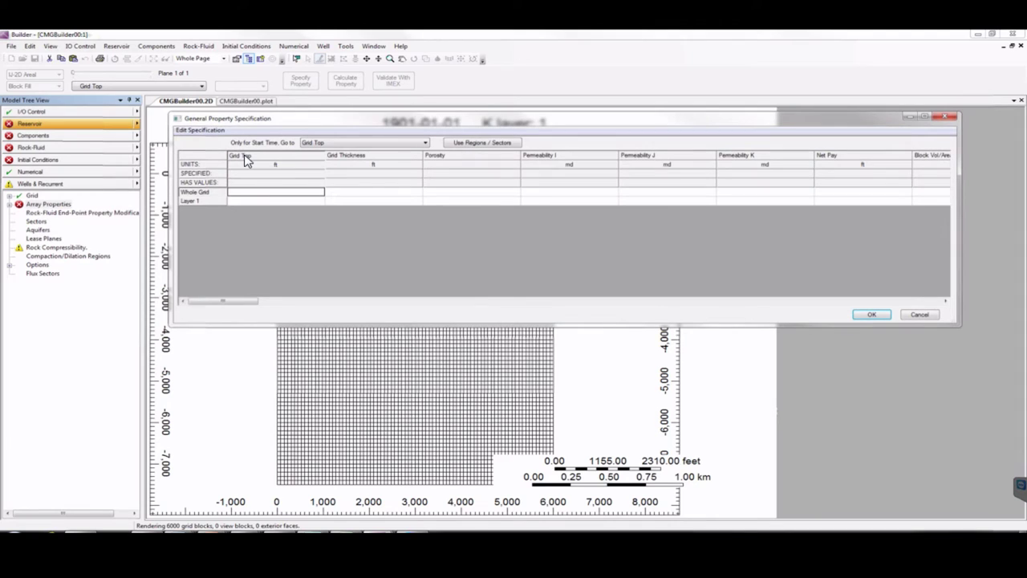
left_click(248, 199)
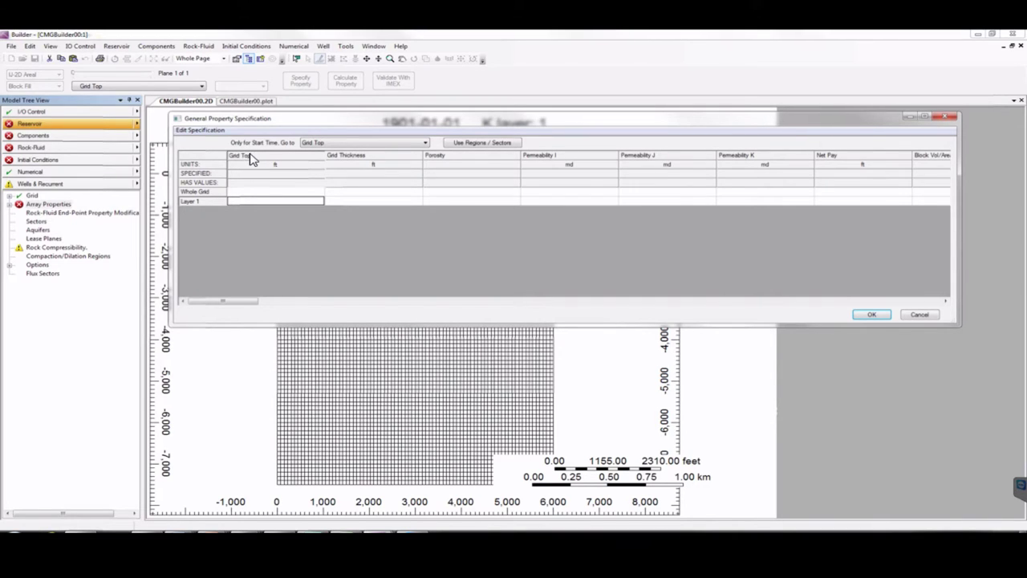
left_click(246, 201)
left_click(349, 193)
type("10")
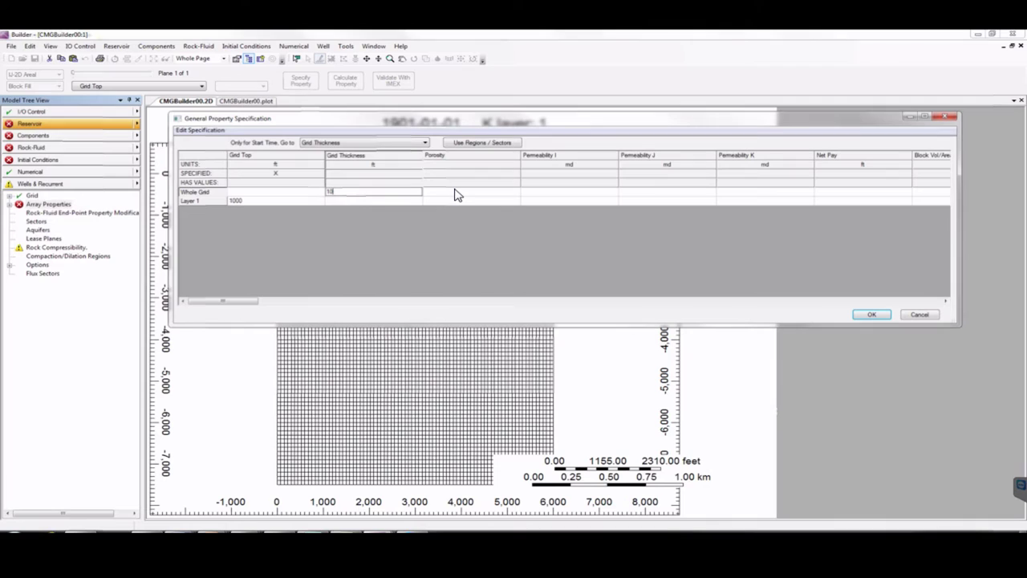
- Set the whole-grid porosity to 0.2 and Permeability I to 100 md, keeping Layer 1's Grid Top at 1000 ft
left_click(455, 193)
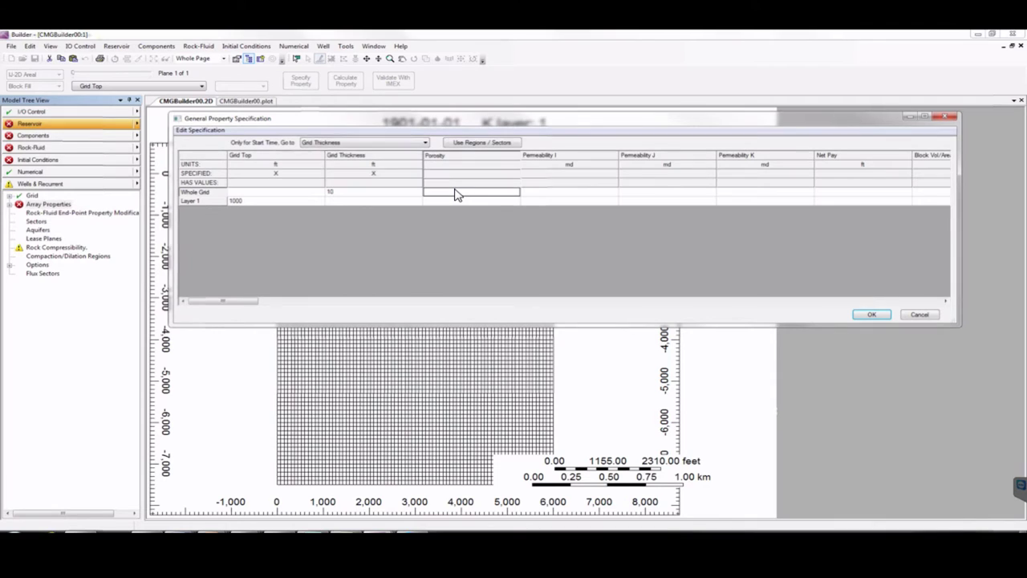
type("0.2")
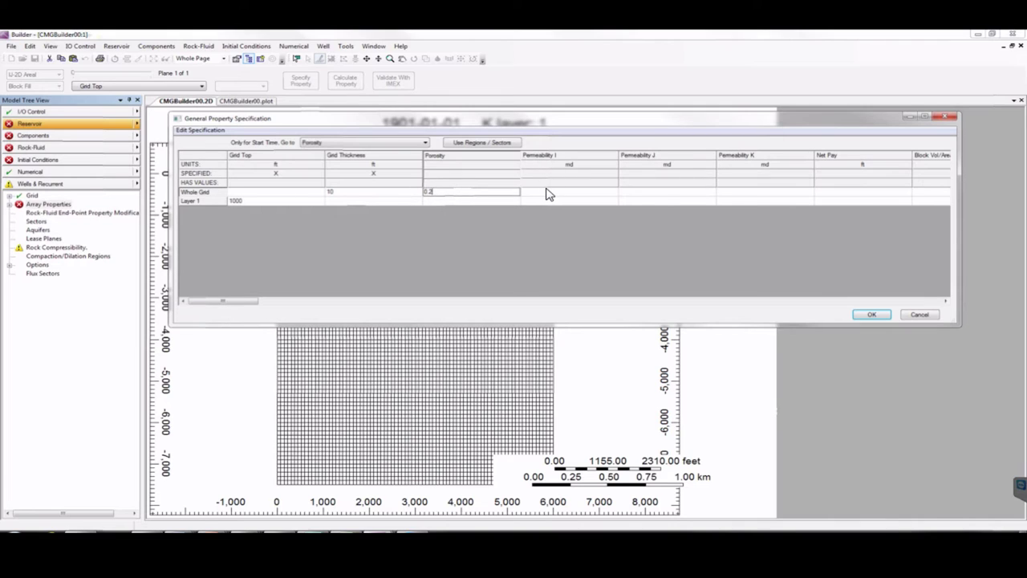
left_click(548, 192)
type("100")
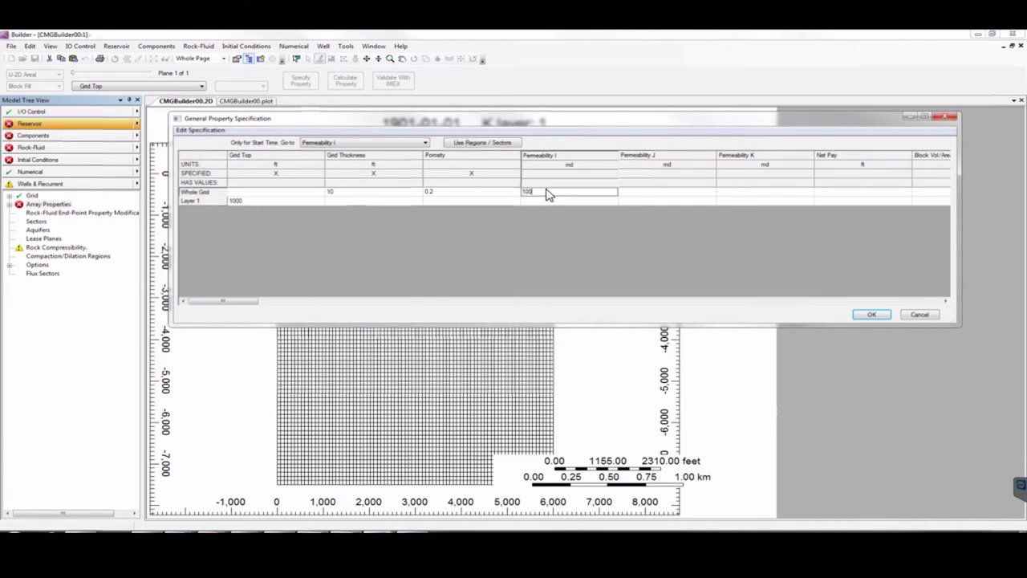
key("Tab")
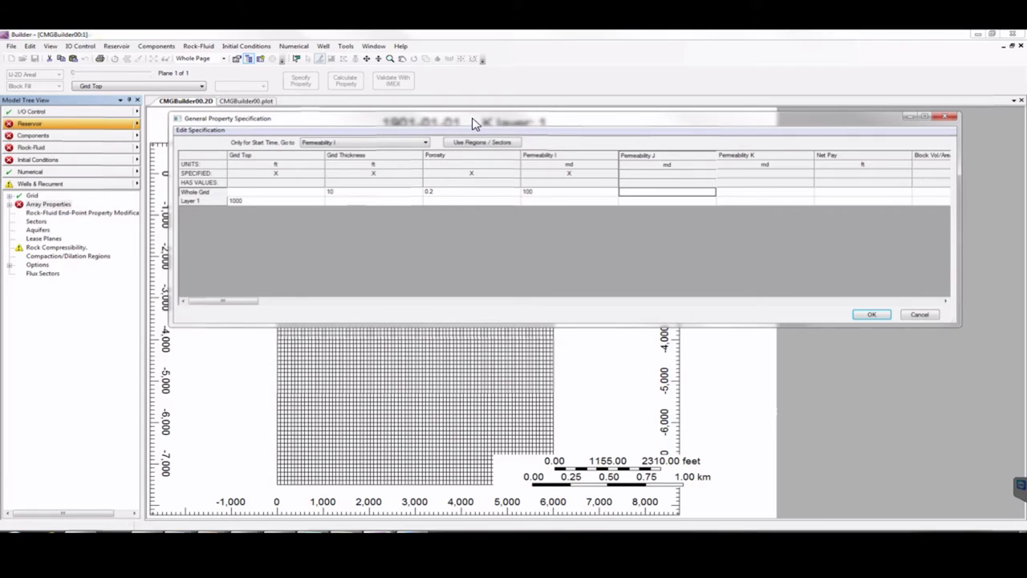
left_click_drag(473, 122, 462, 122)
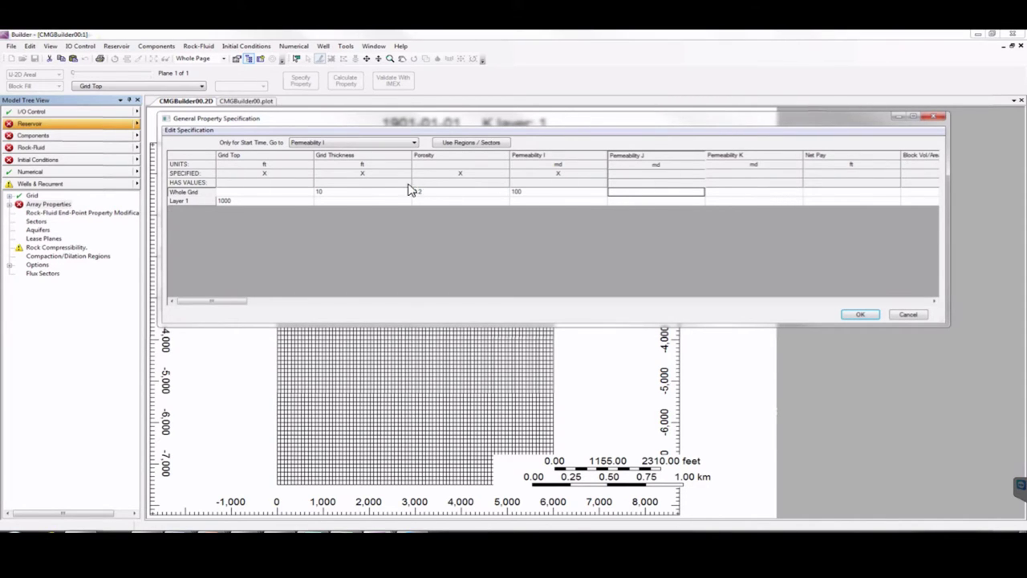
left_click(223, 200)
type("1000")
- Specify the whole-grid Permeability J as Permeability I multiplied by 0.15
right_click(648, 197)
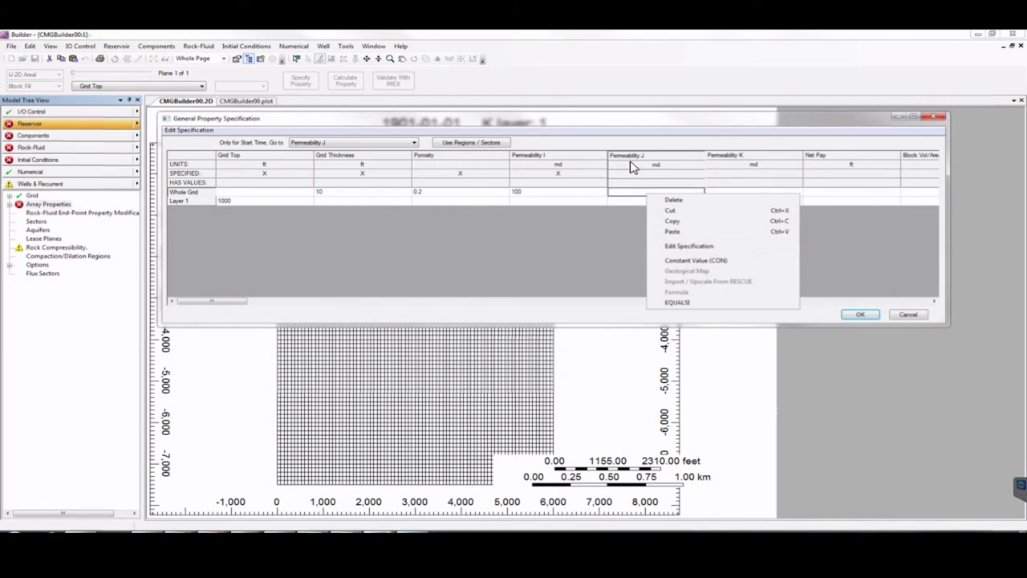
left_click(691, 246)
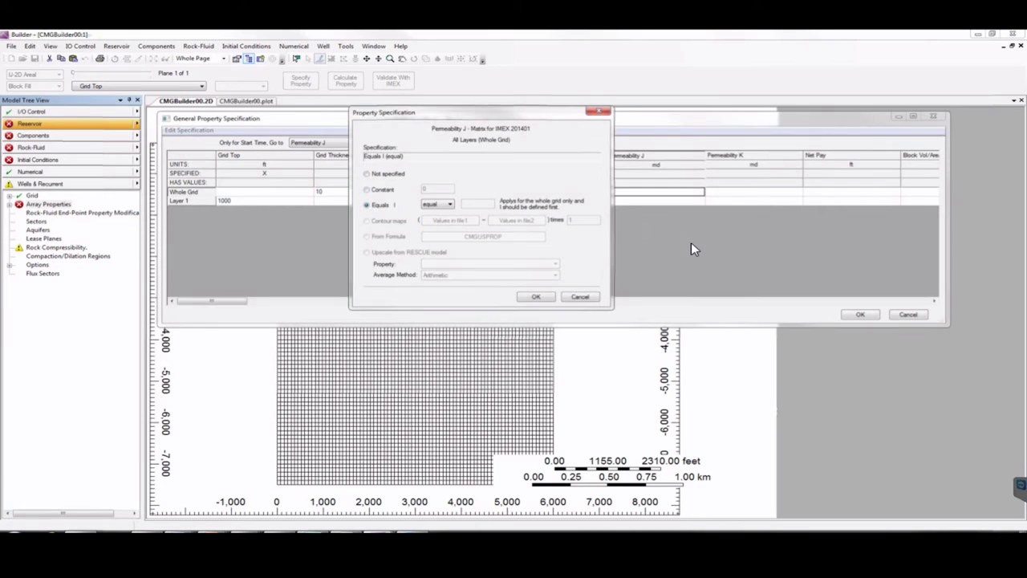
left_click(368, 206)
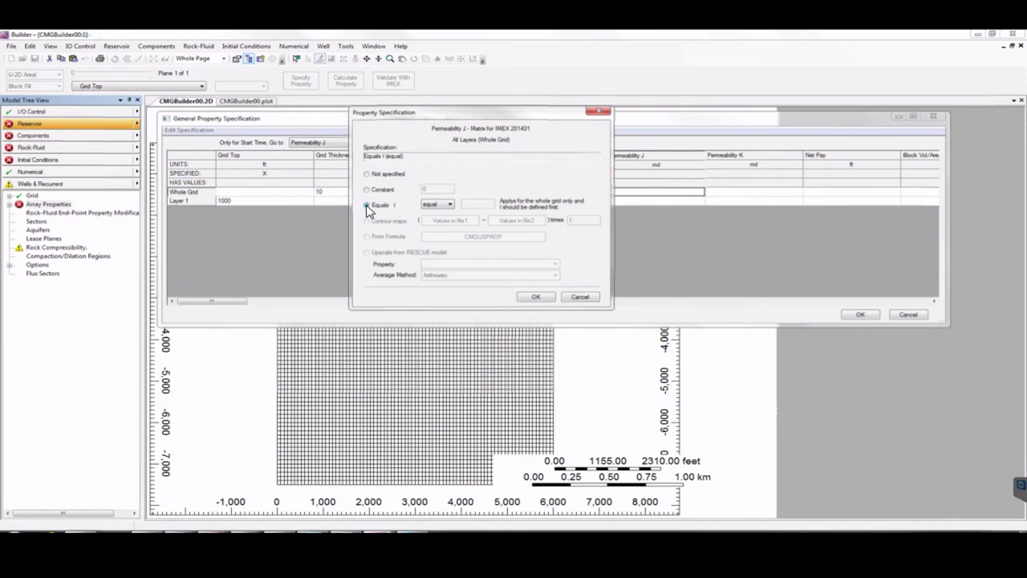
left_click(435, 205)
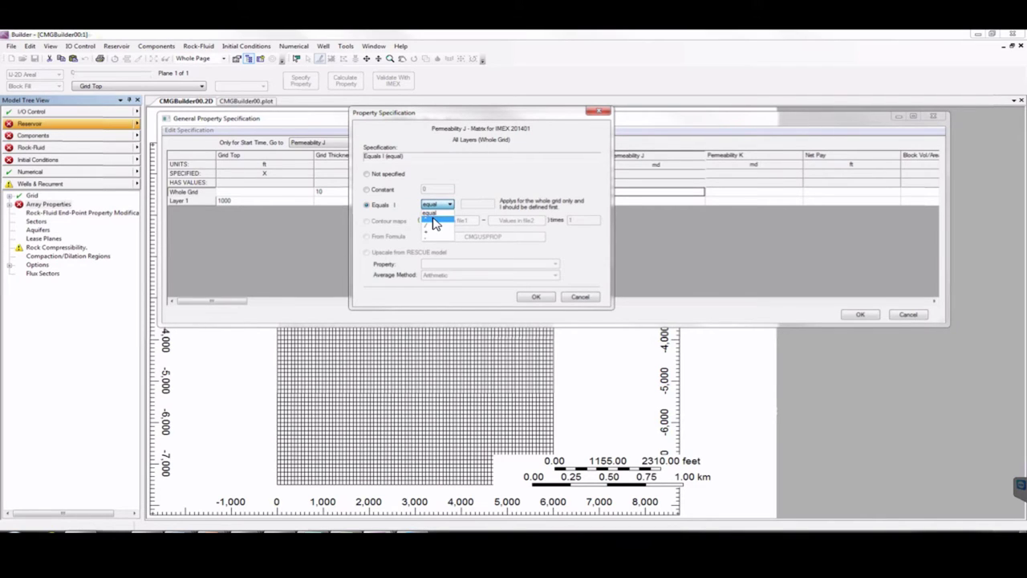
left_click(435, 222)
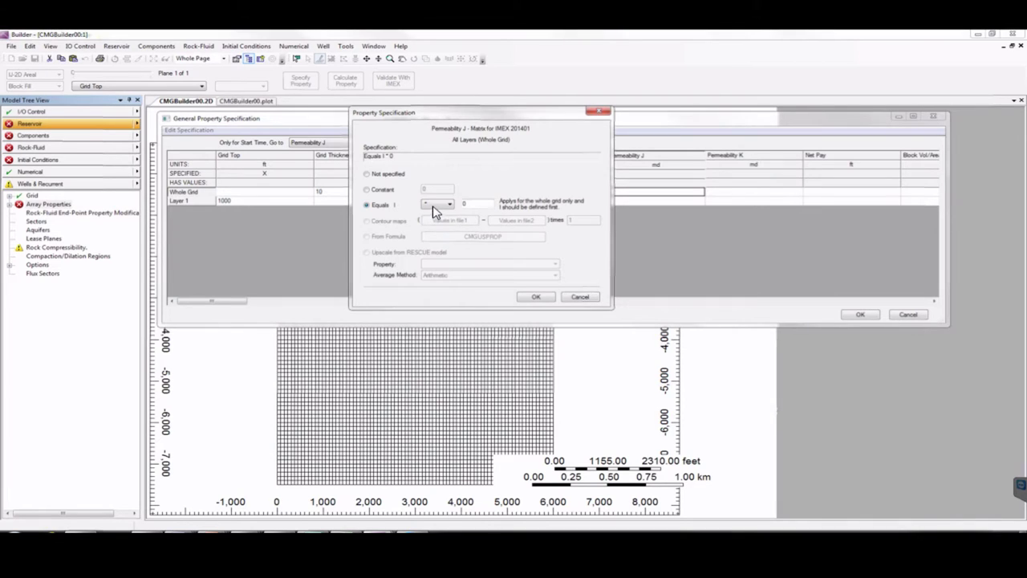
left_click(477, 205)
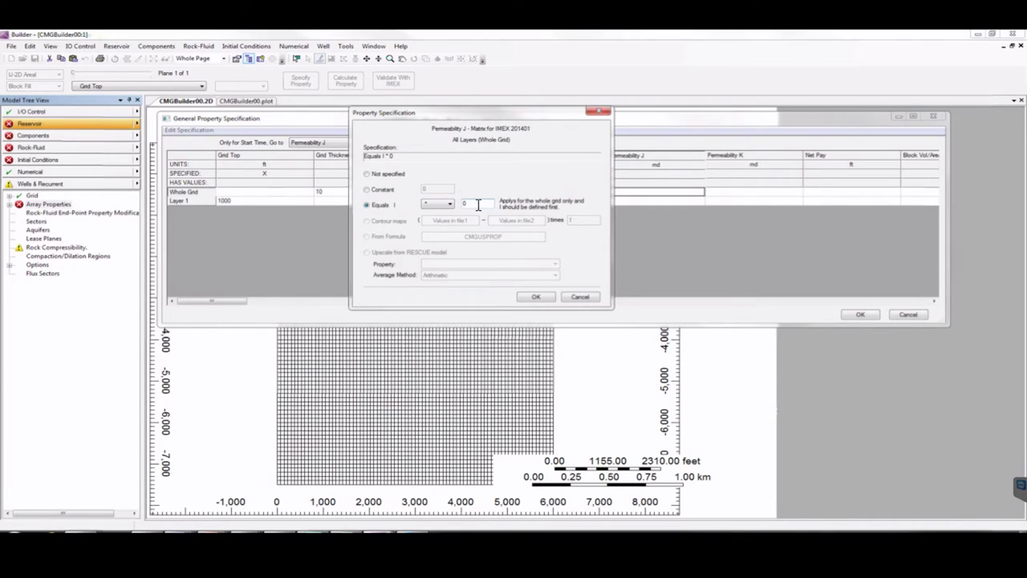
type(".15")
left_click(535, 297)
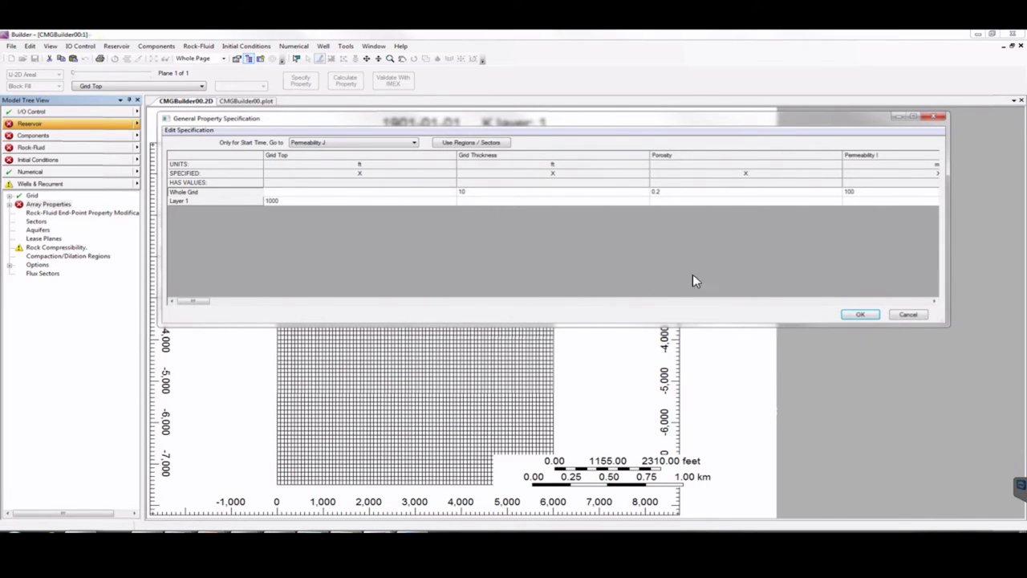
- Specify the whole-grid Permeability K as equal to Permeability I and calculate all specified block properties
left_click(934, 301)
left_click(934, 301)
left_click(934, 301)
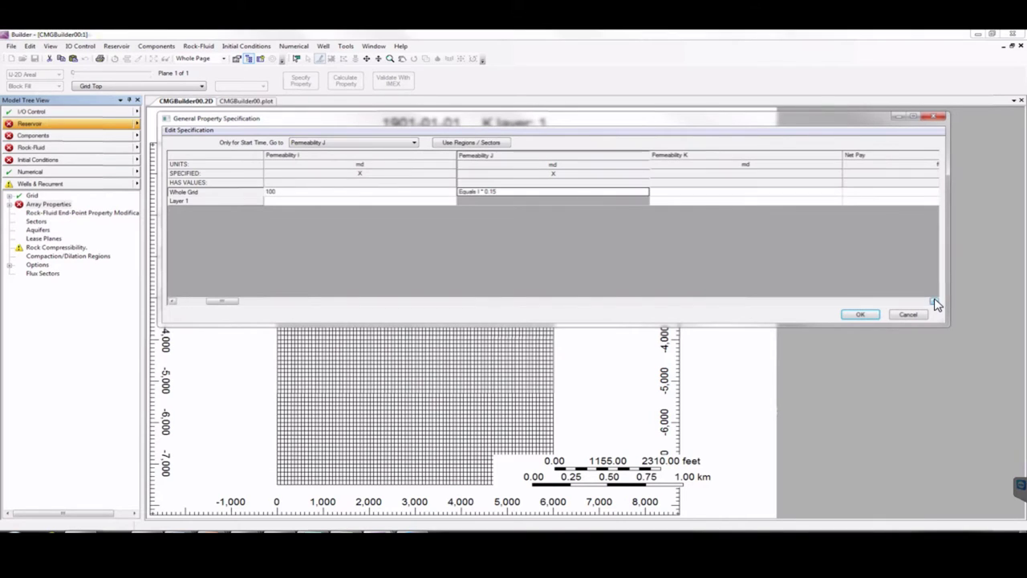
right_click(685, 194)
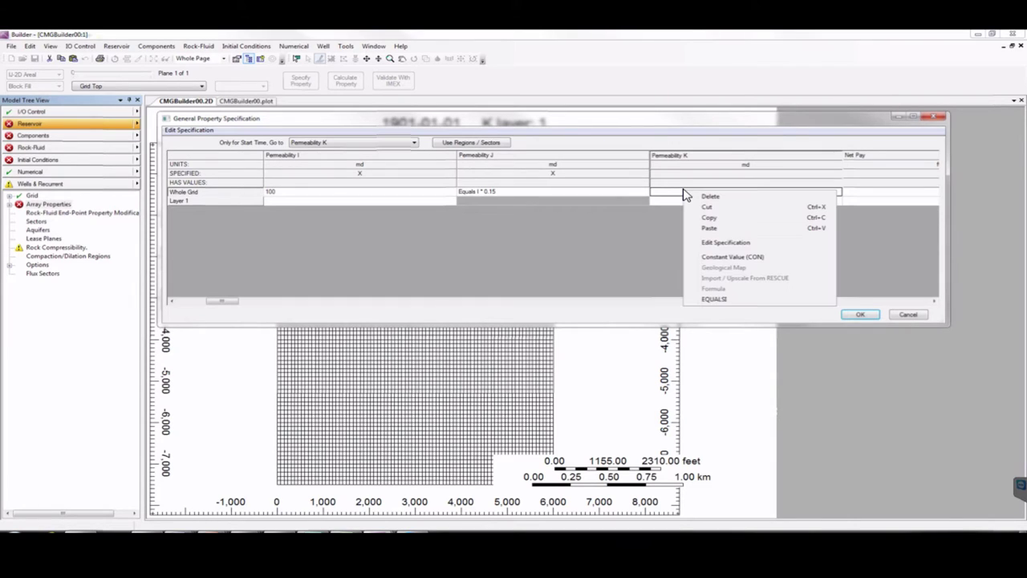
left_click(718, 301)
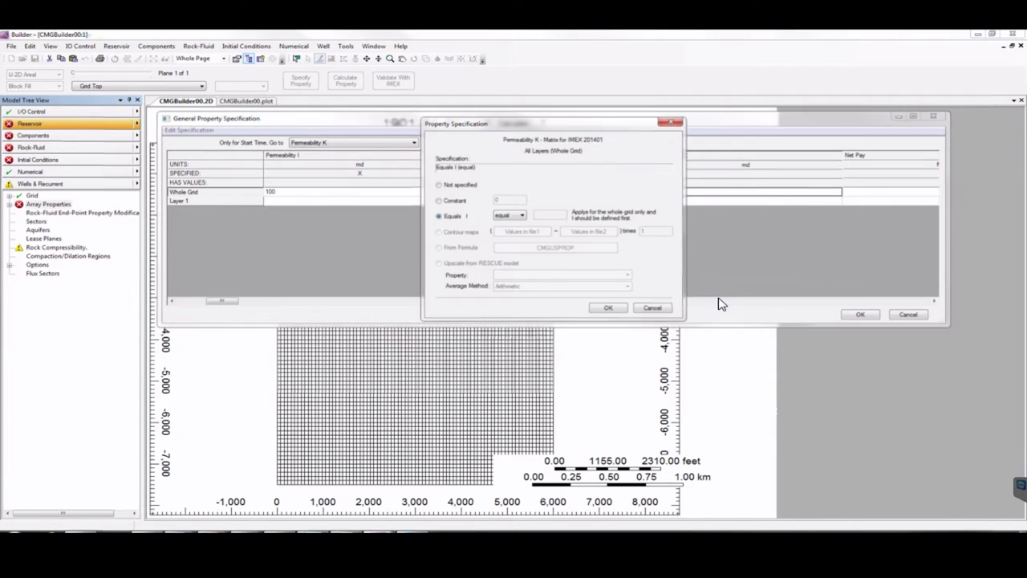
left_click(610, 309)
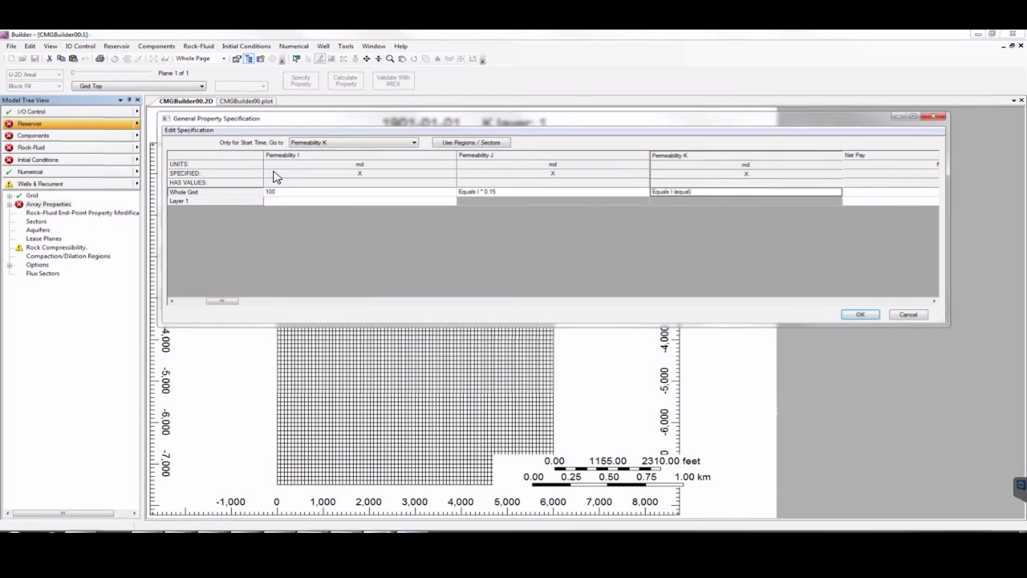
left_click(859, 315)
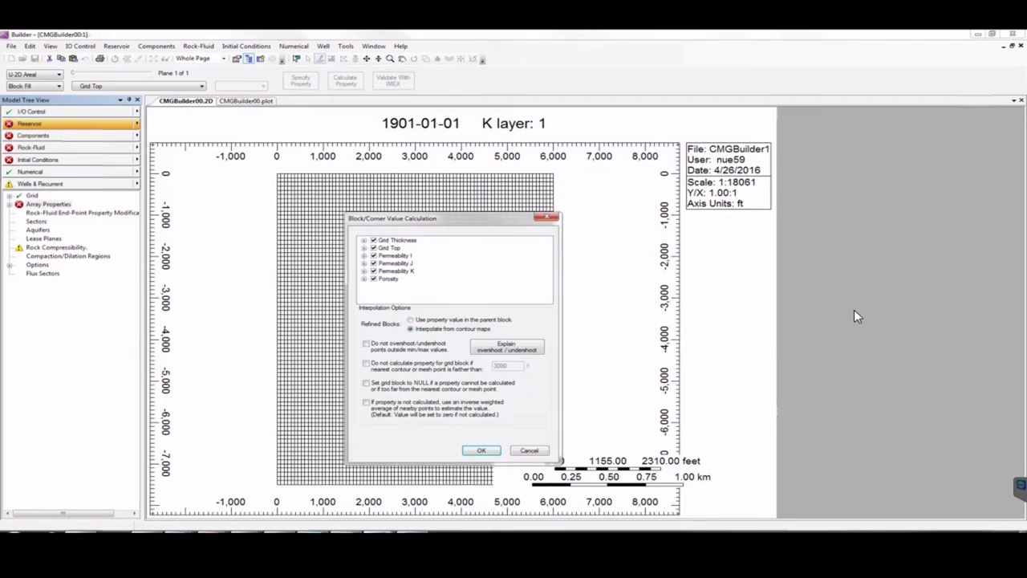
left_click(480, 450)
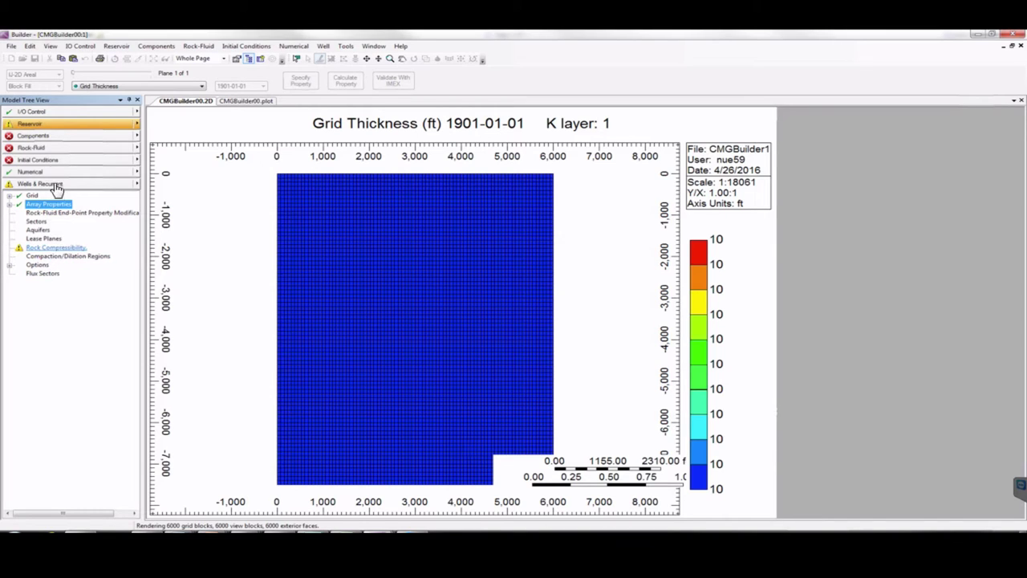
- Set the rock compressibility (CPOR) to 1e-6 1/psi in the reservoir section
left_click(40, 125)
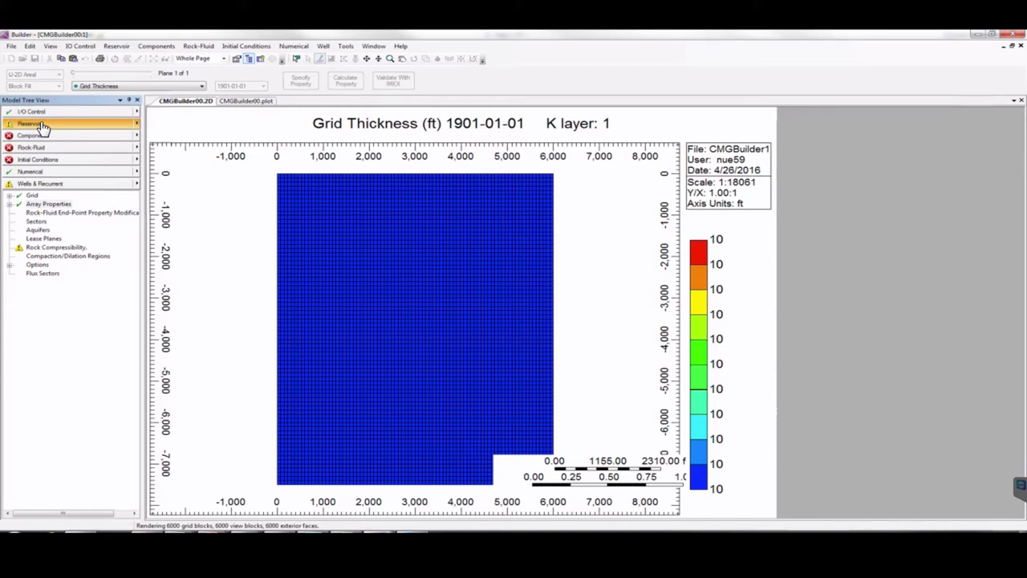
double_click(64, 251)
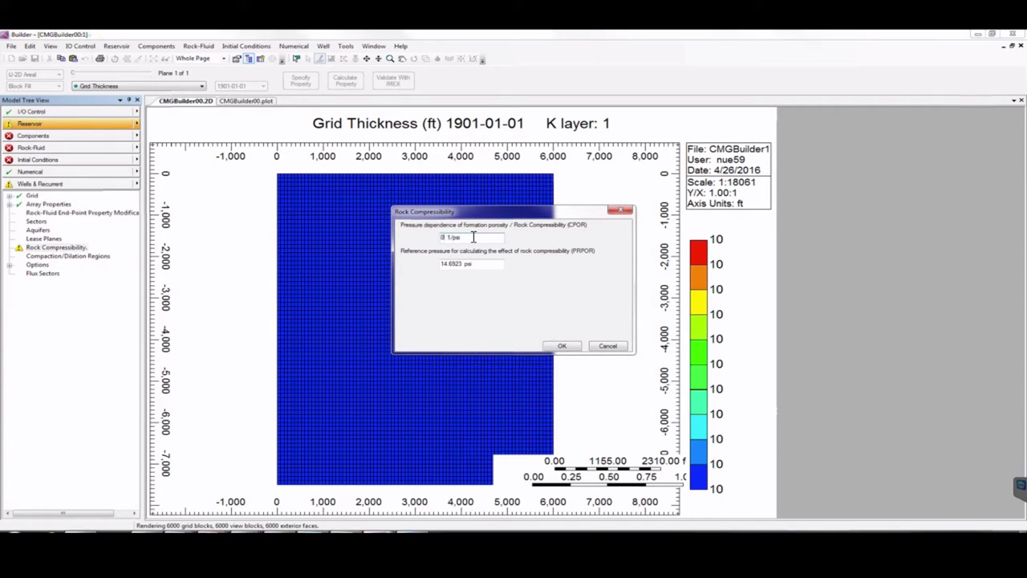
type("1")
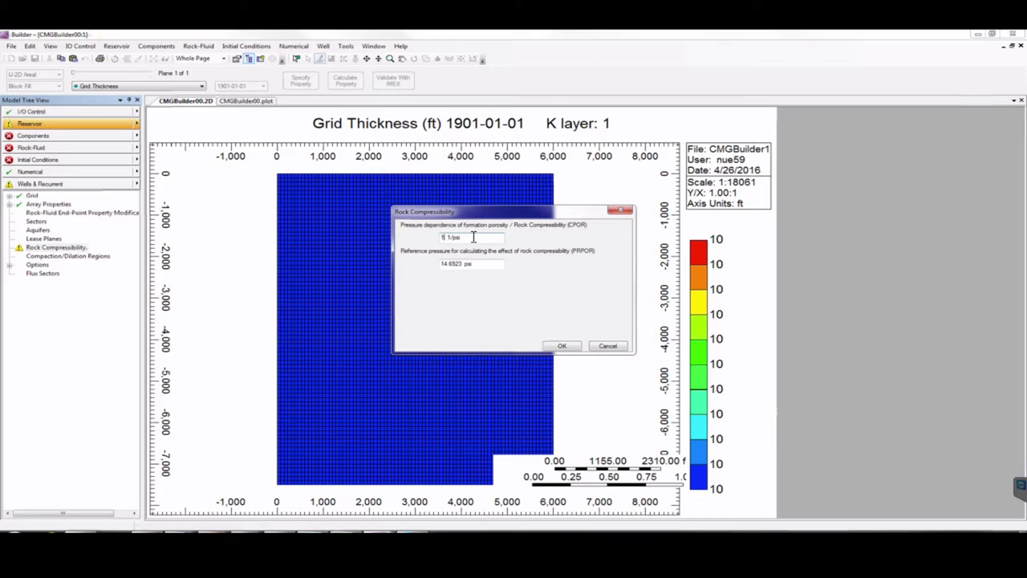
type("e-6")
left_click(562, 348)
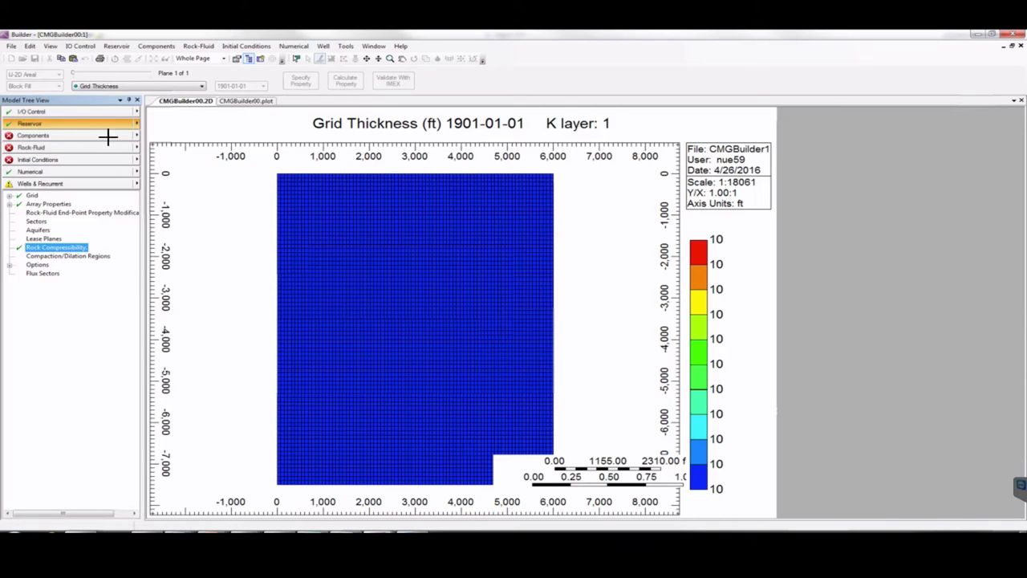
- In the Components section, start defining the fluid model as a quick BLACKOIL model using correlations
left_click(46, 136)
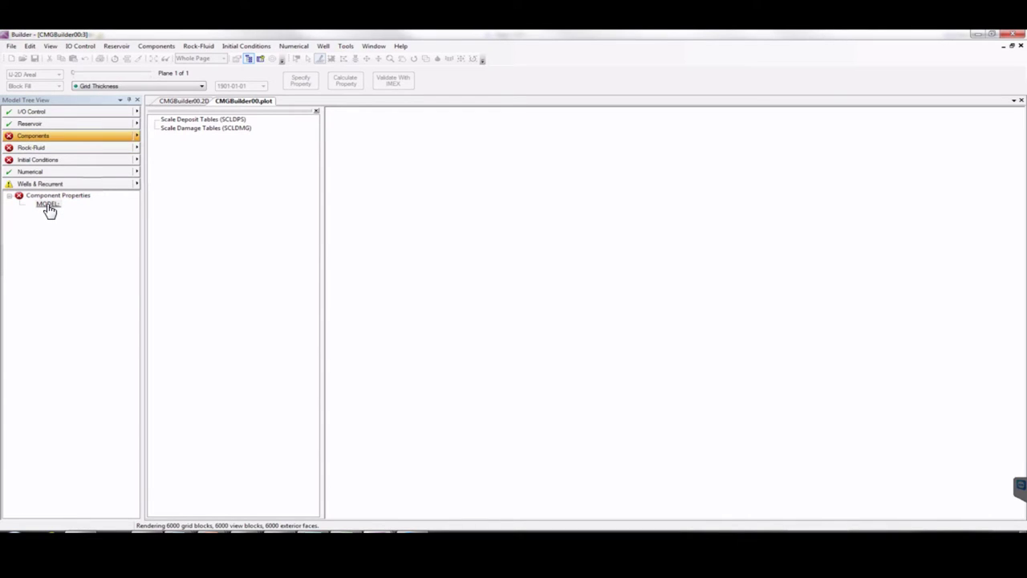
left_click(41, 140)
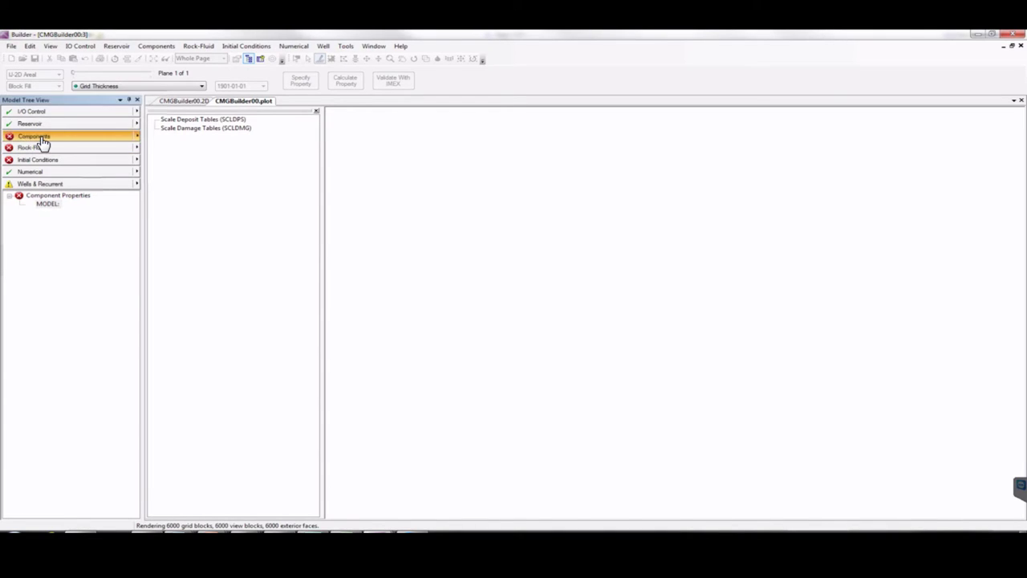
double_click(49, 205)
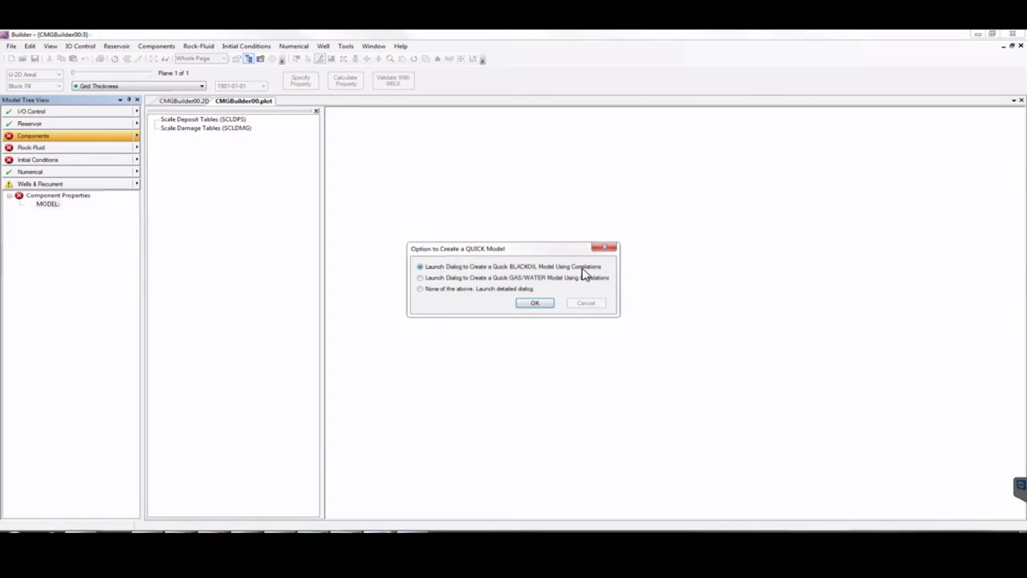
left_click(535, 305)
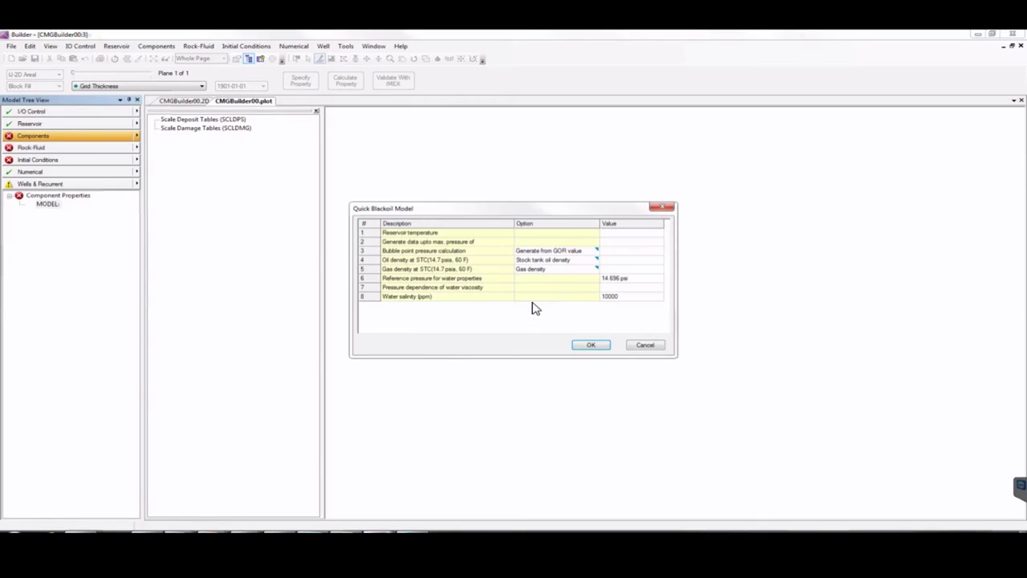
- Set the reservoir temperature to 60 F and generate data up to a maximum pressure of 6000 psi, accepting the correlation notice
left_click(633, 235)
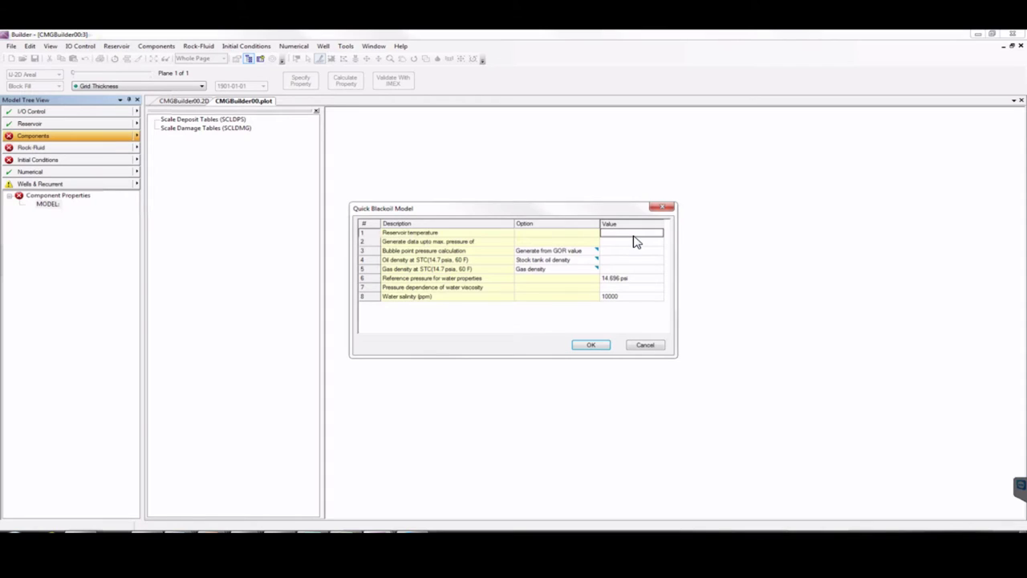
type("60")
key("Return")
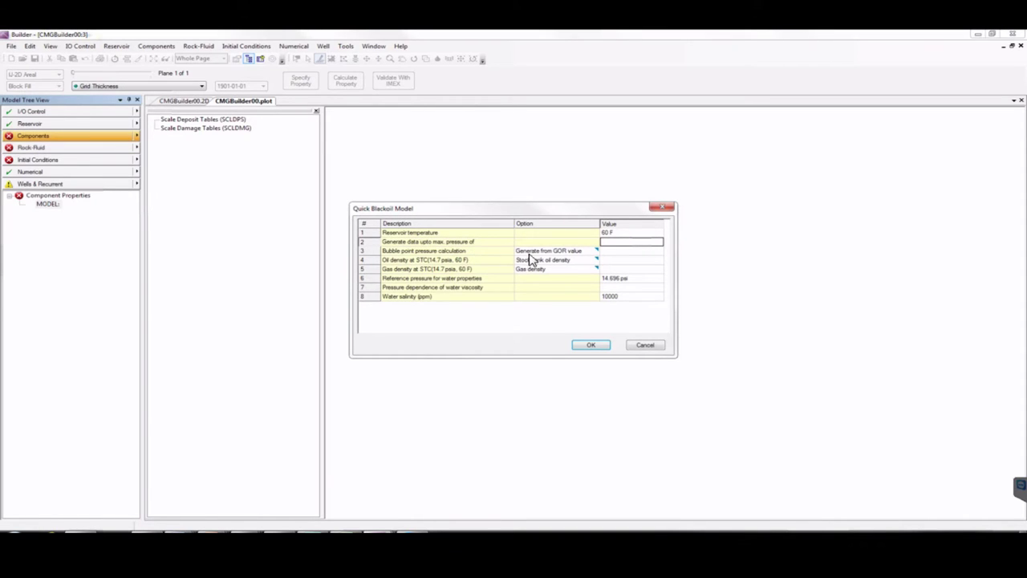
type("600")
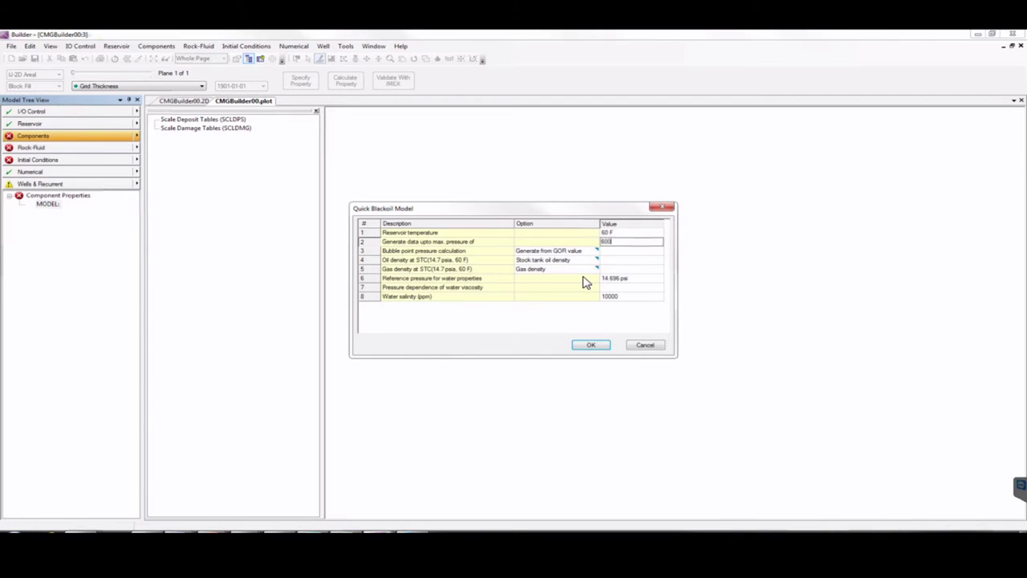
type("0")
key("Return")
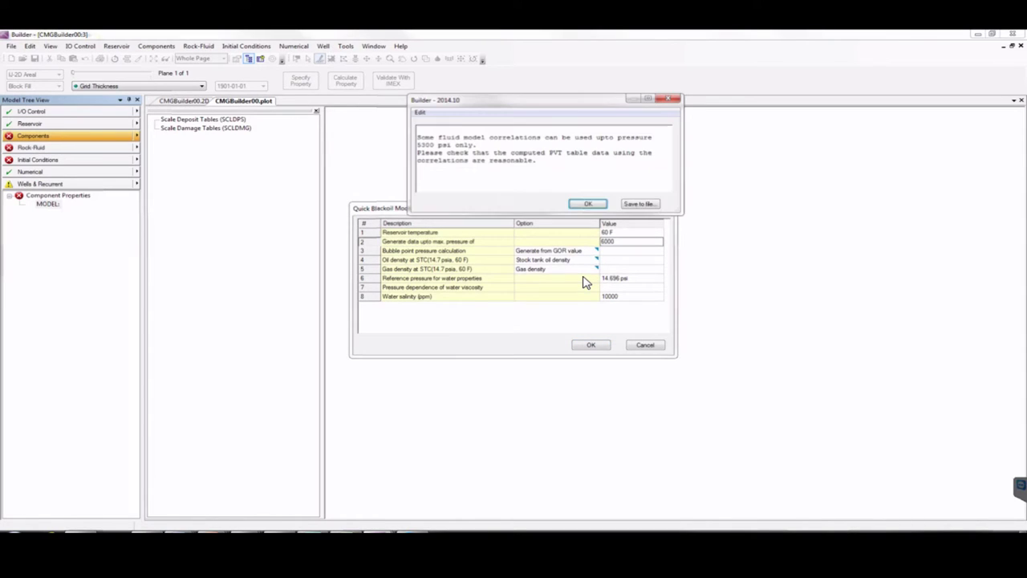
left_click(591, 204)
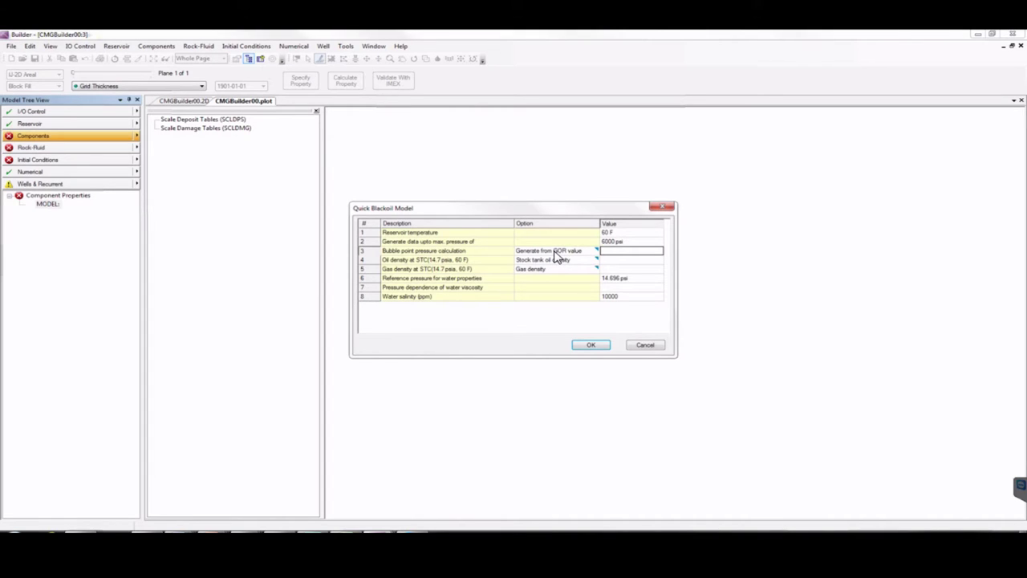
- Generate the bubble point pressure from a GOR value of 1e-40 ft3/bbl and set the stock tank oil density to 53 lb/ft3
left_click(612, 254)
key("Return")
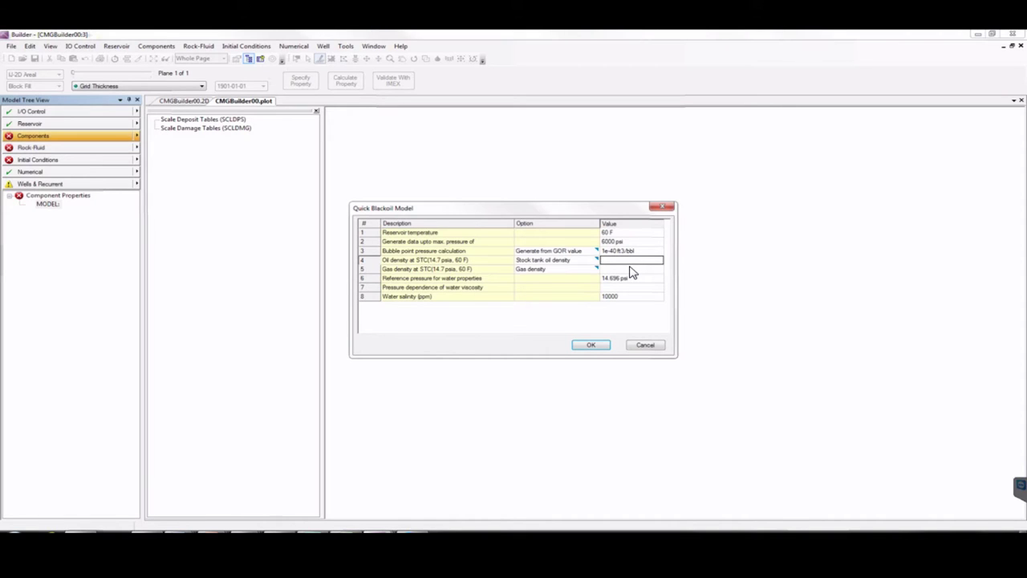
type("53")
key("Return")
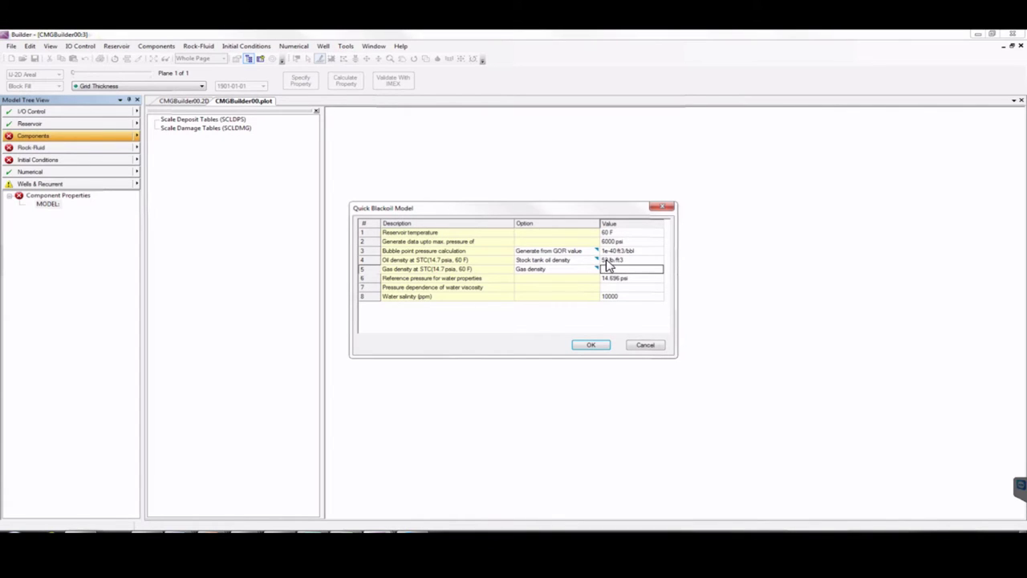
- Specify the gas density as Gas gravity (Air=1) with a value of 0.05
left_click(566, 269)
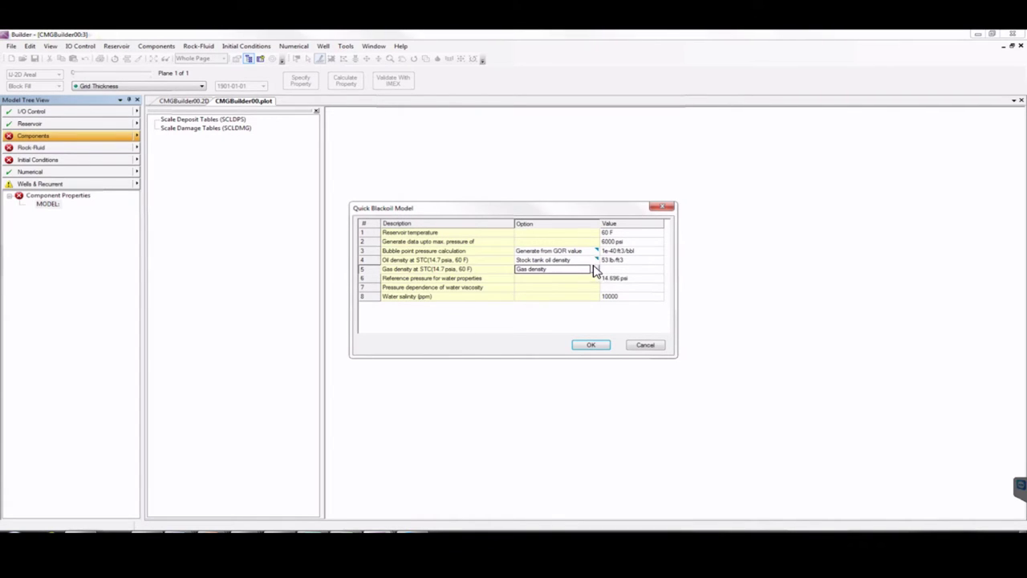
left_click(595, 270)
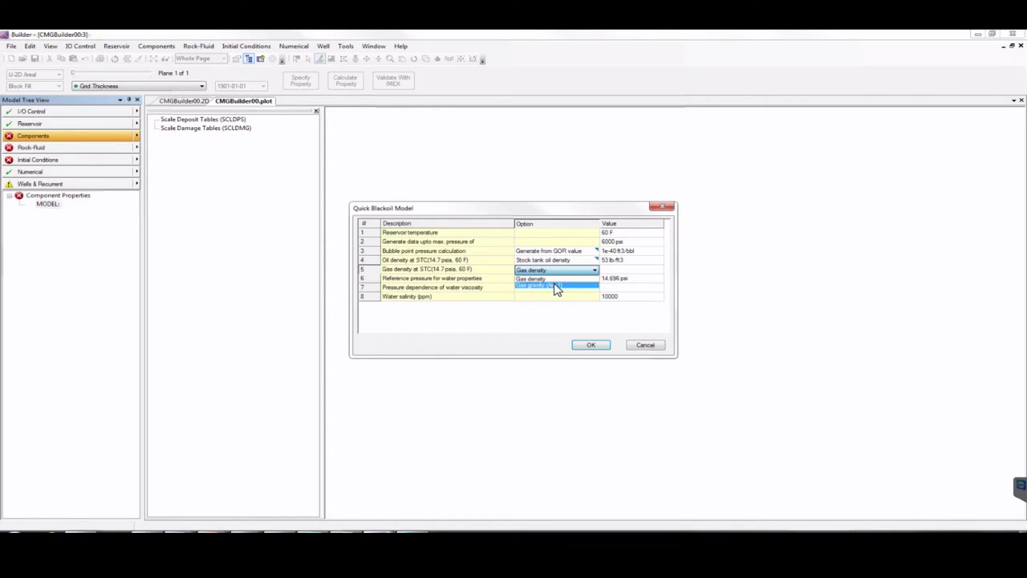
left_click(556, 286)
left_click(625, 271)
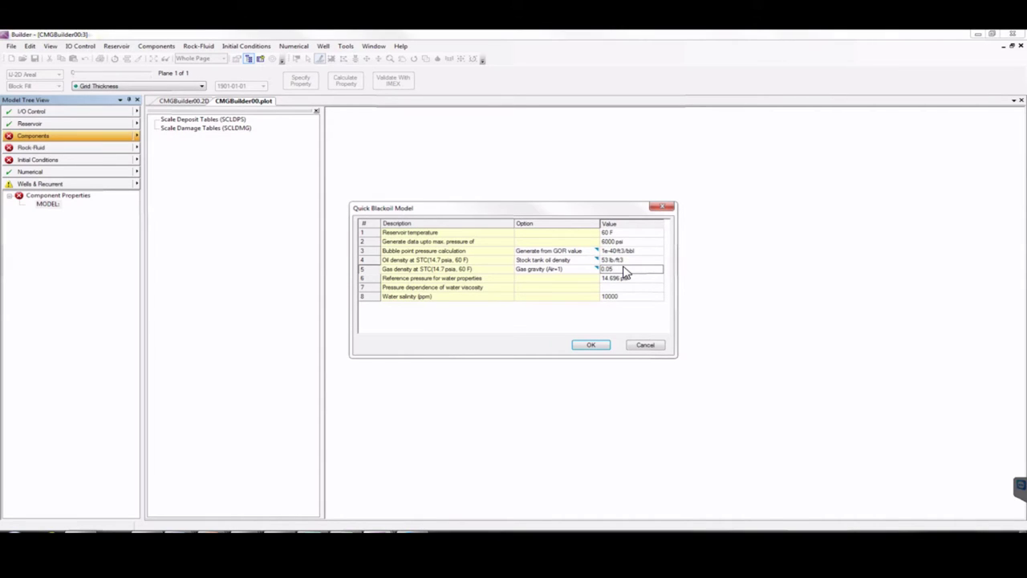
- Set the water reference pressure to 4500 psi and the water viscosity pressure dependence to 0, and create the blackoil model
left_click(619, 280)
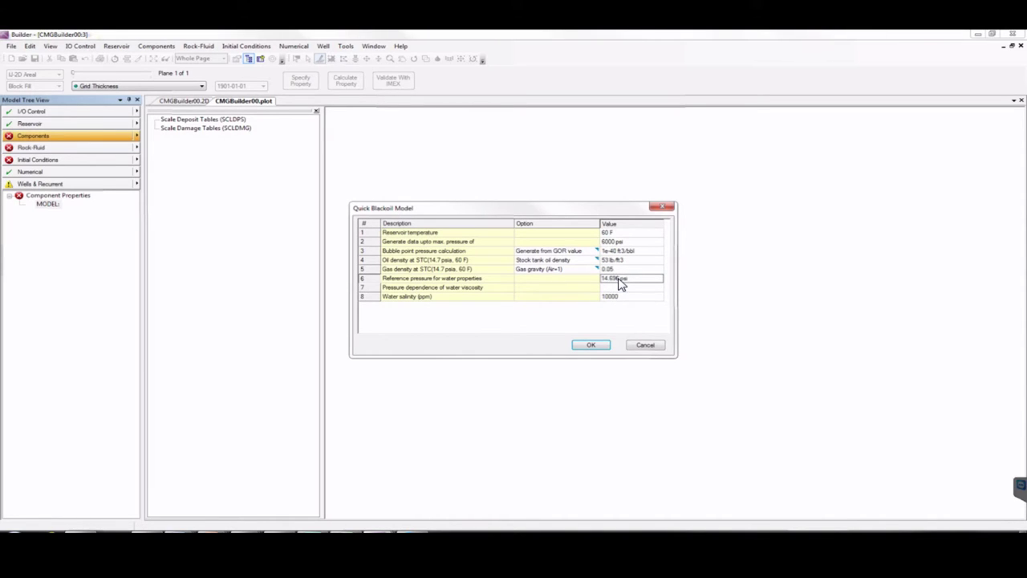
key("BackSpace")
key("BackSpace")
key("BackSpace")
key("BackSpace")
key("BackSpace")
key("BackSpace")
key("BackSpace")
type("0")
left_click(617, 288)
type("0")
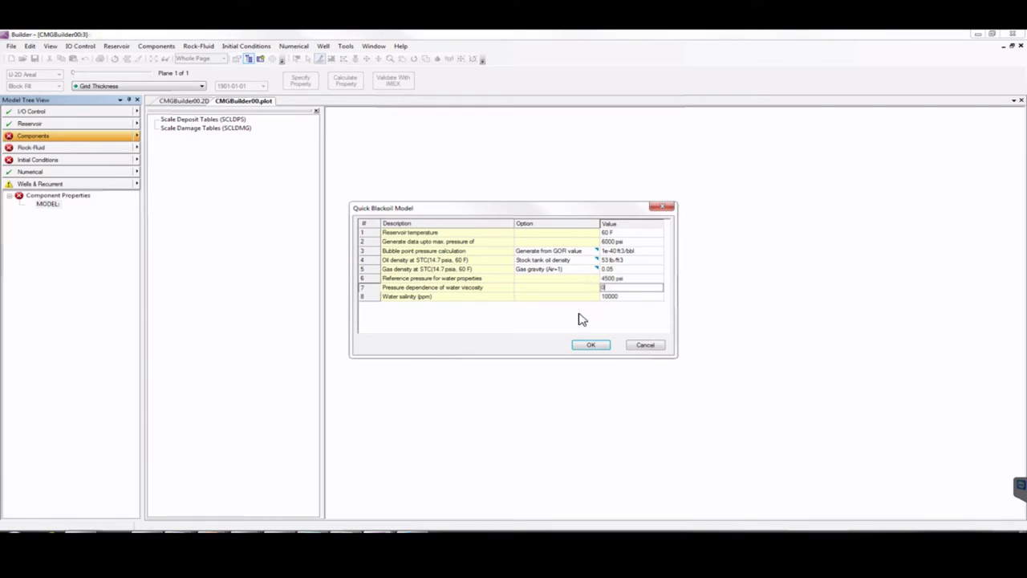
left_click(591, 345)
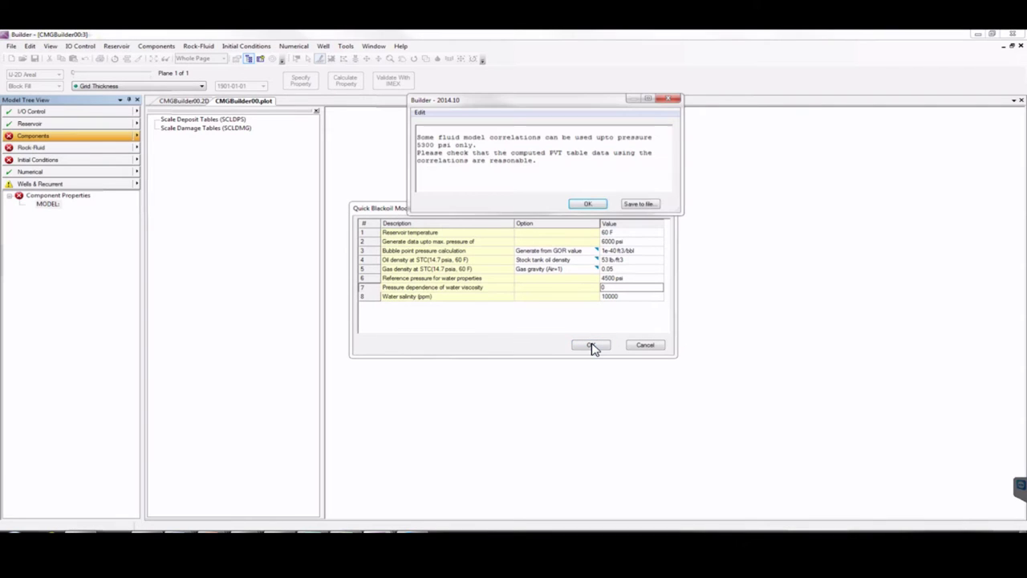
left_click(588, 205)
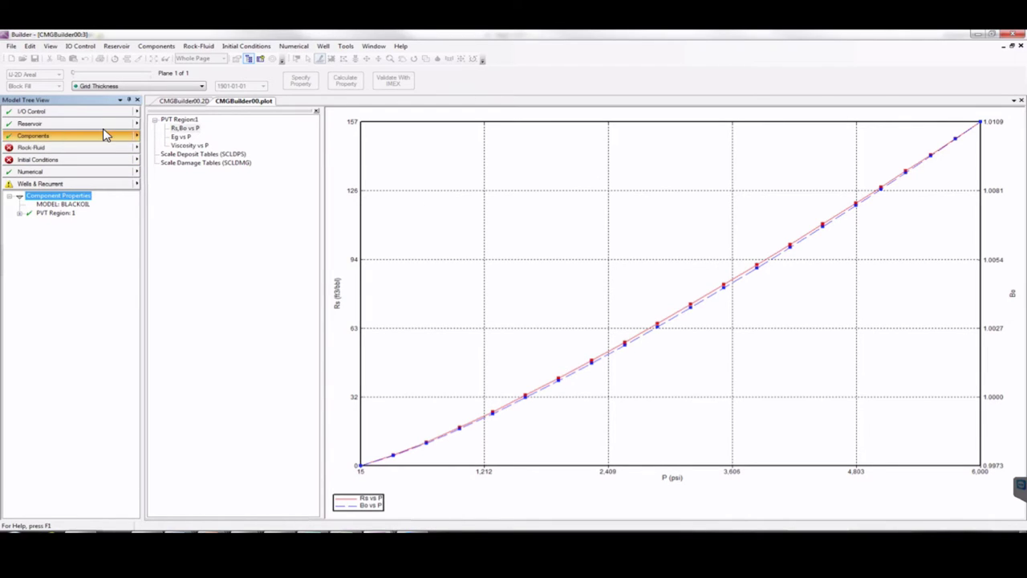
- Open the general properties of PVT Region 1 and set the water phase density to 62.4 lb/ft3
left_click(50, 139)
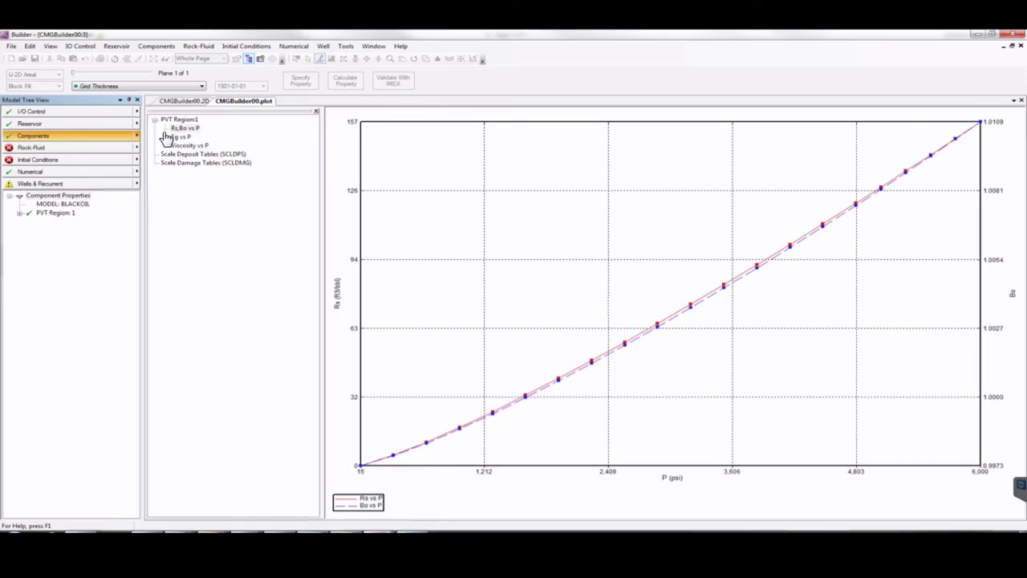
double_click(56, 213)
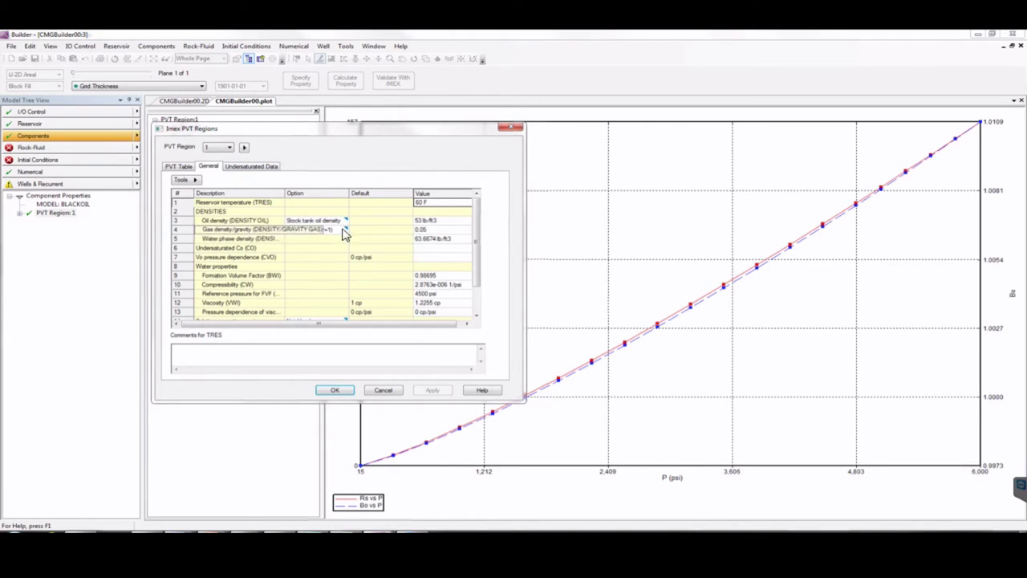
left_click(433, 240)
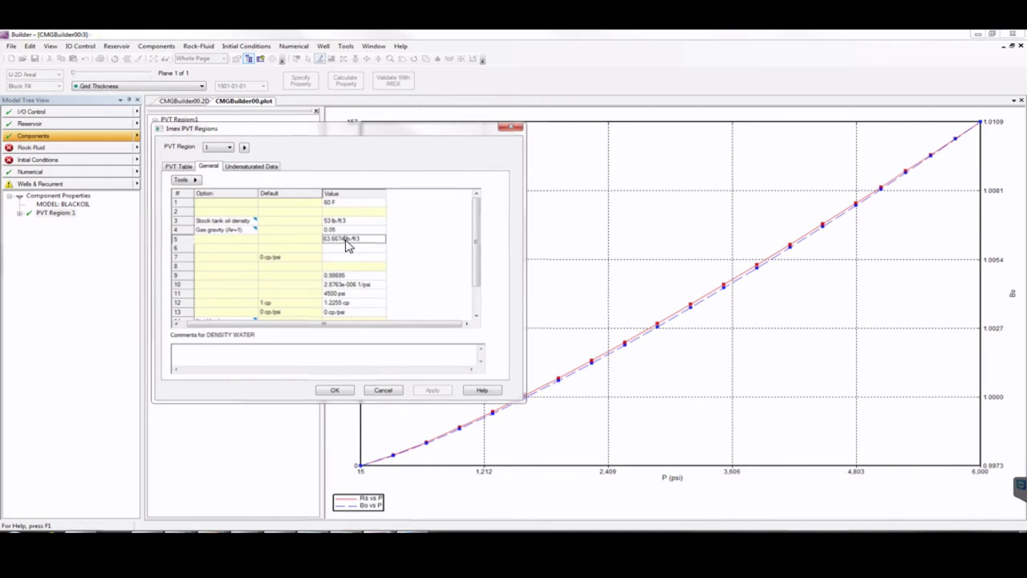
key("BackSpace")
key("BackSpace")
key("BackSpace")
key("BackSpace")
key("BackSpace")
key("BackSpace")
type("2.4")
key("Return")
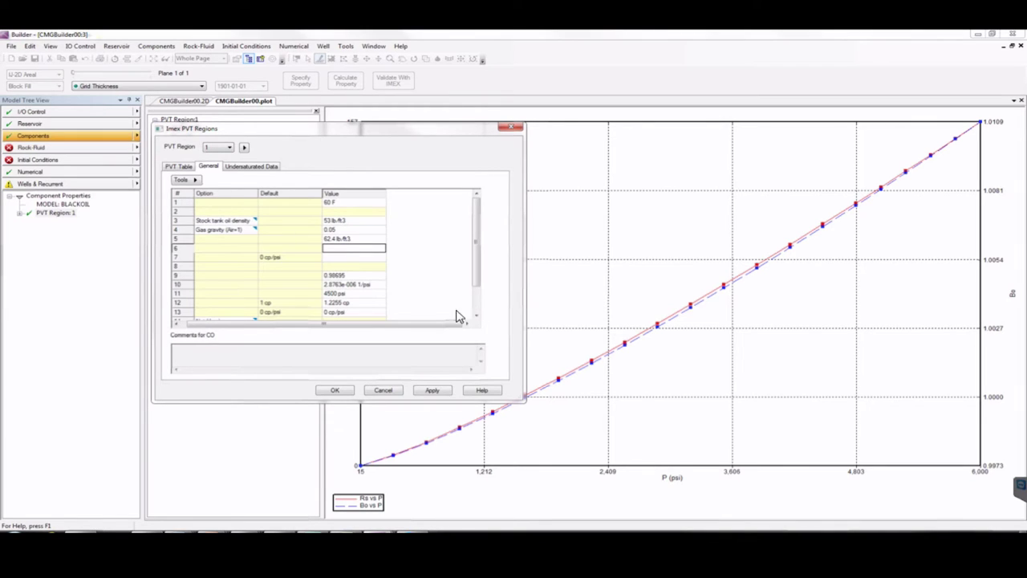
- Set the undersaturated oil compressibility (CO) to 3e-5 1/psi
left_click_drag(440, 327, 390, 325)
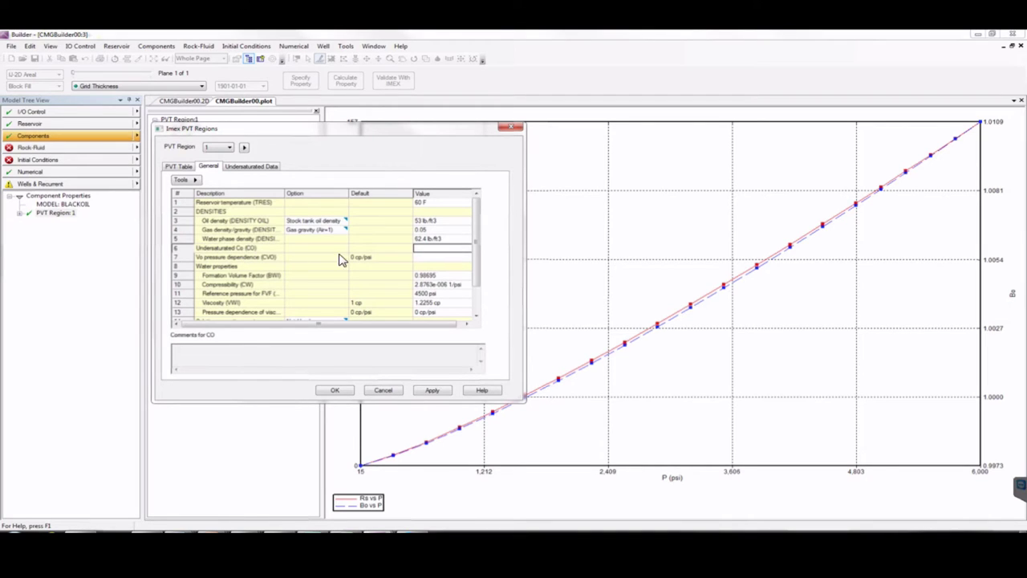
left_click(425, 252)
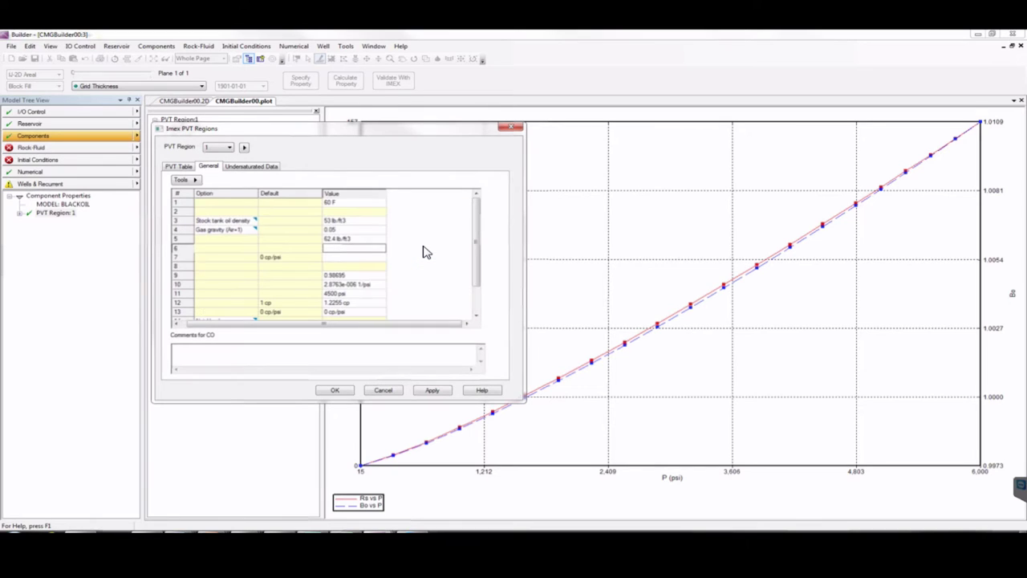
type("e-5")
key("Return")
- Set the oil viscosity pressure dependence (CVO) to 0 cp/psi
left_click_drag(383, 323, 325, 324)
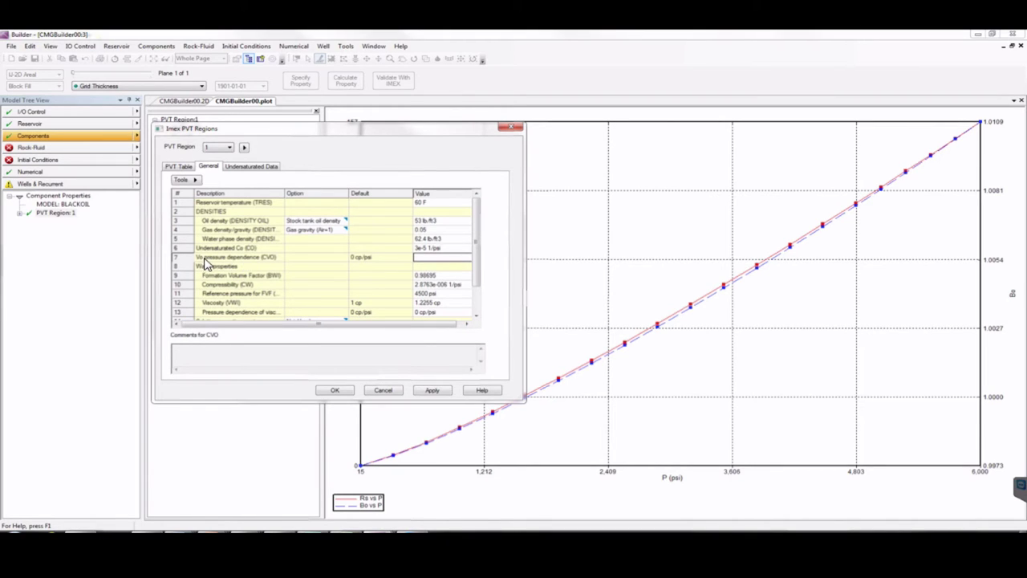
left_click_drag(282, 325, 305, 328)
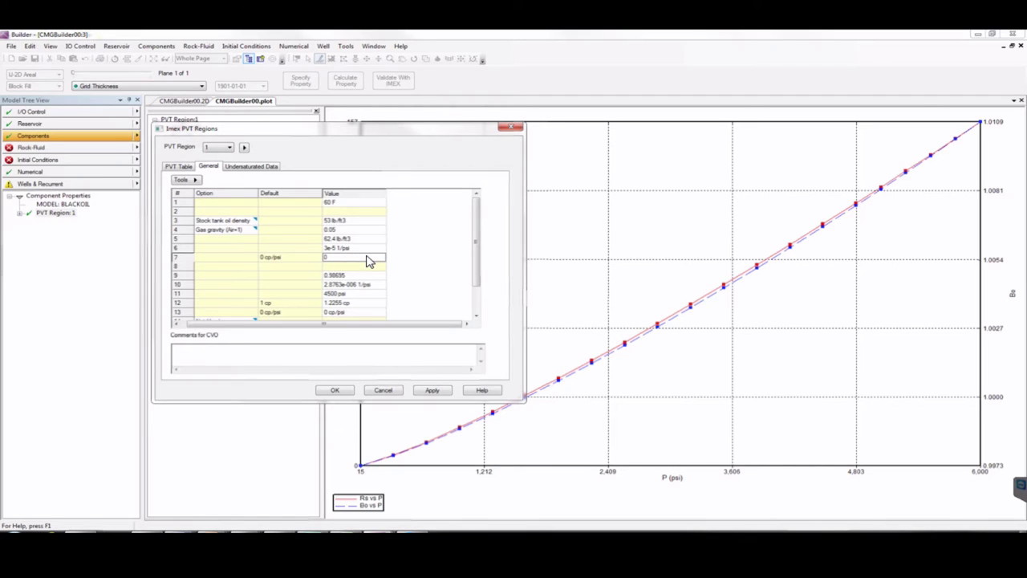
key("Return")
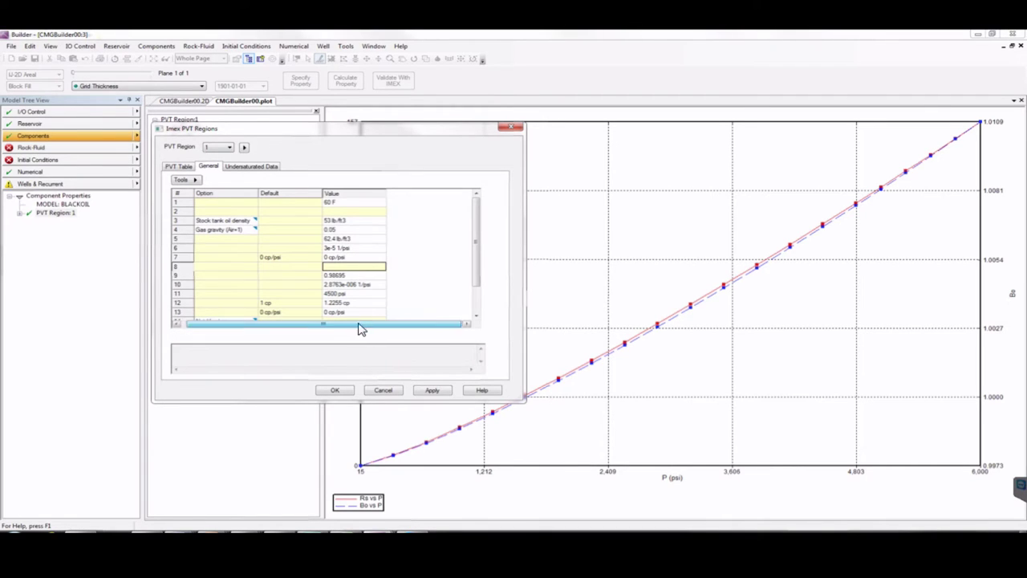
- Set the water formation volume factor (BWI) to 0.945
left_click_drag(360, 328, 327, 328)
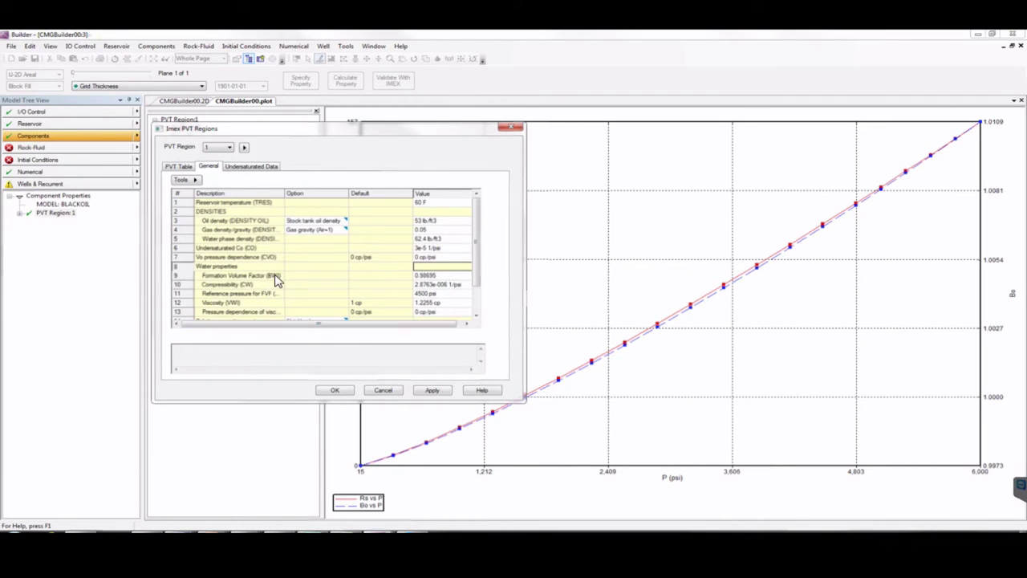
left_click(436, 276)
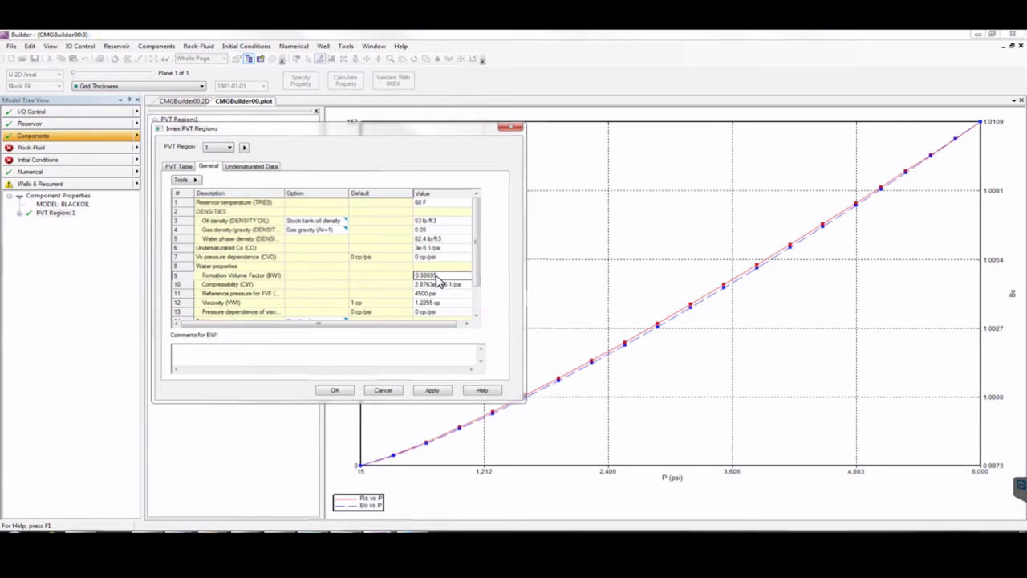
scroll(439, 281, "right", 3)
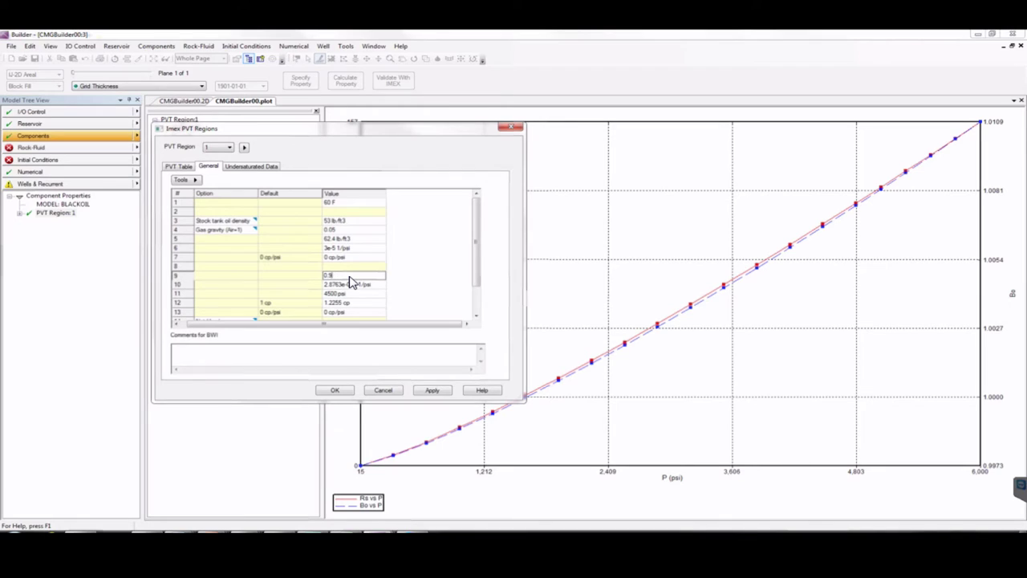
type("0.945")
key("Return")
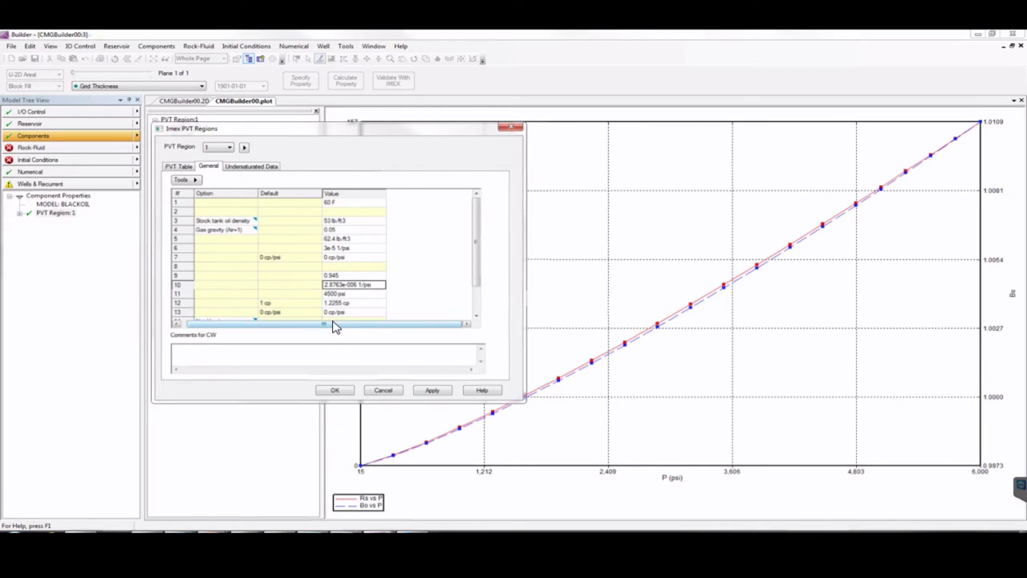
- Shorten the water compressibility (CW) value to 2.87e-006 1/psi
left_click_drag(335, 326, 315, 329)
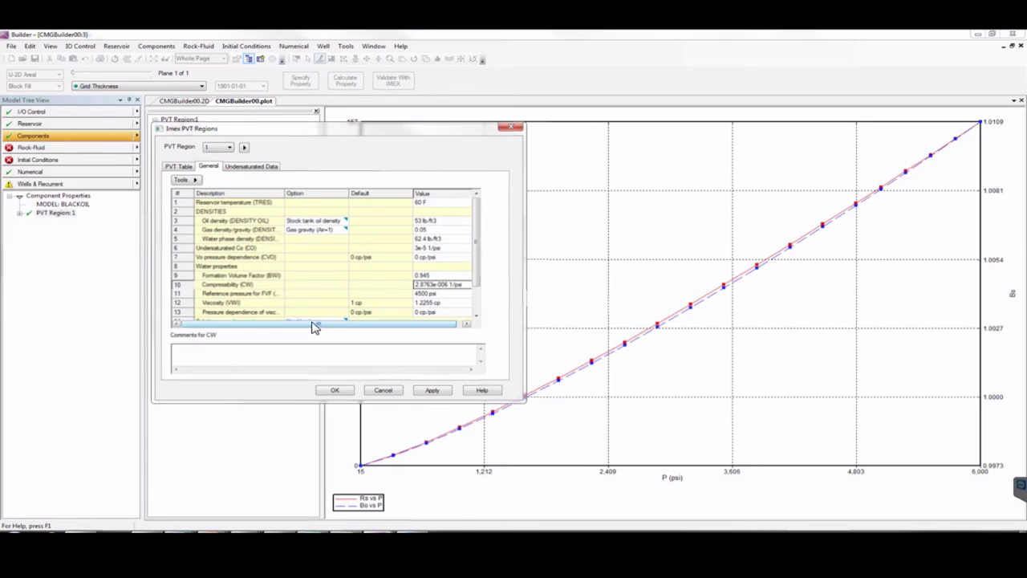
left_click(432, 286)
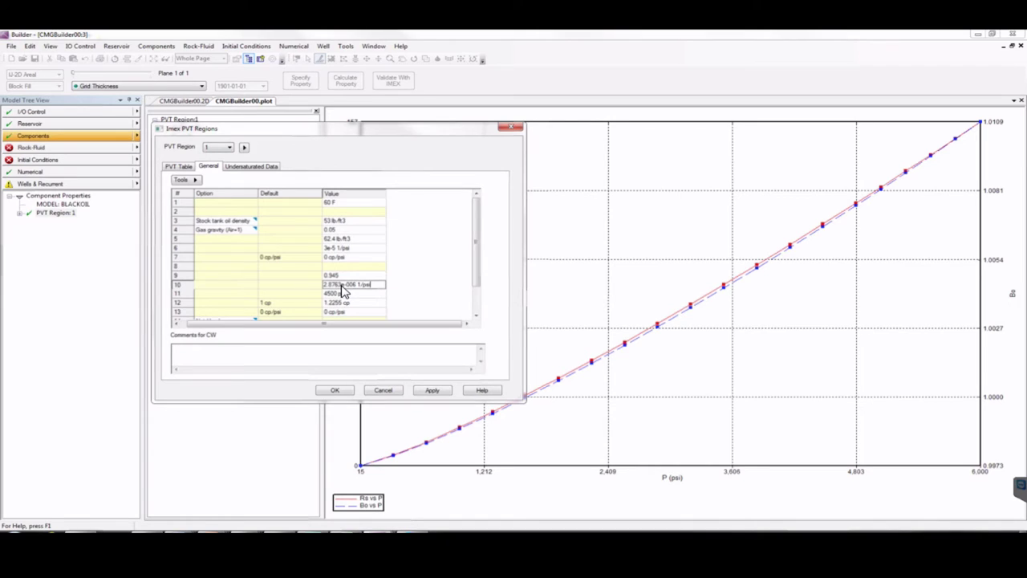
key("shift+Home")
key("Right")
key("BackSpace")
key("BackSpace")
- Set the water viscosity (VWI) to 0.383 cp and exclude oil compressibility from the PVT table, applying both changes
left_click(478, 279)
left_click_drag(478, 279, 386, 328)
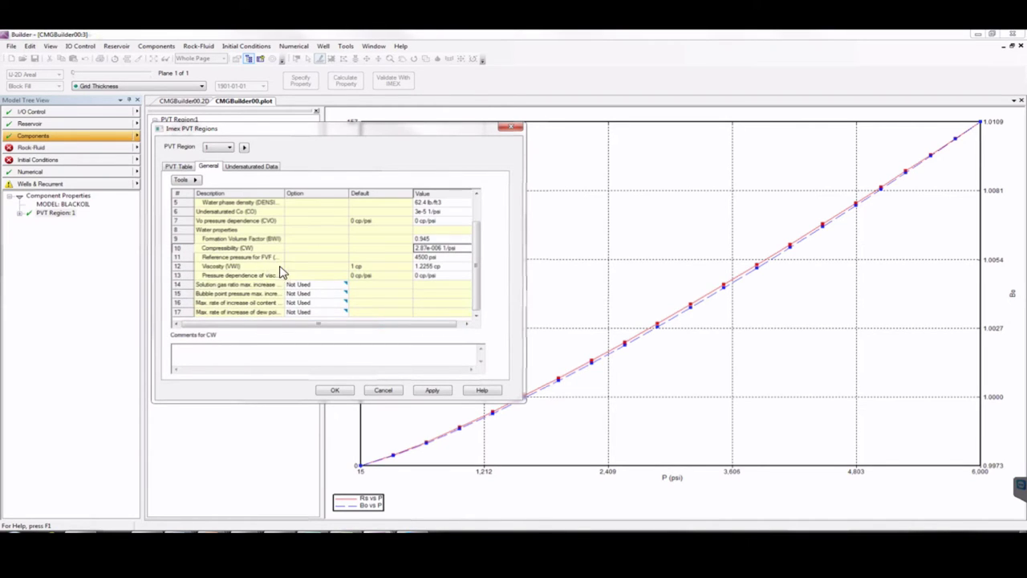
left_click(429, 268)
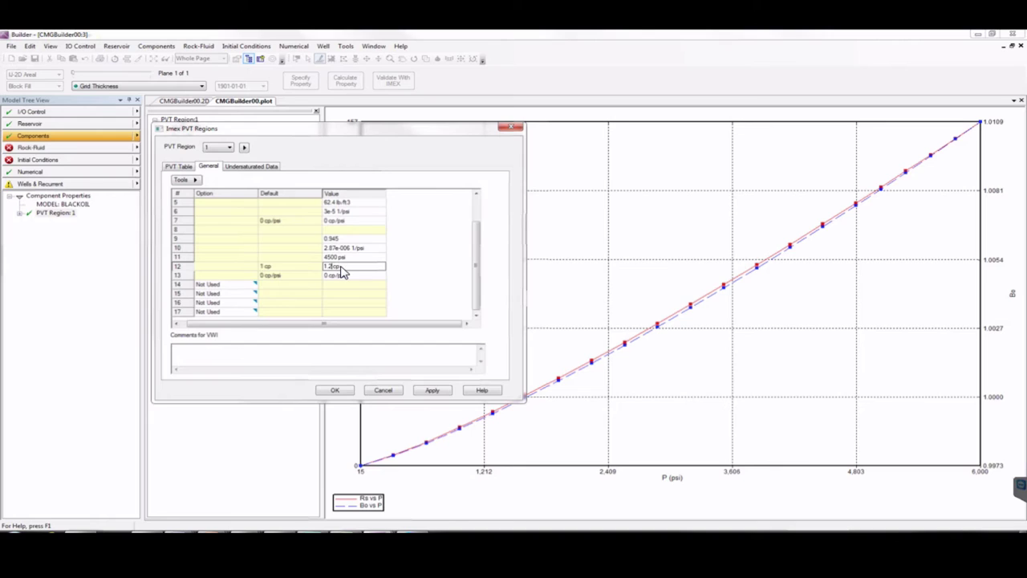
key("BackSpace")
type("0")
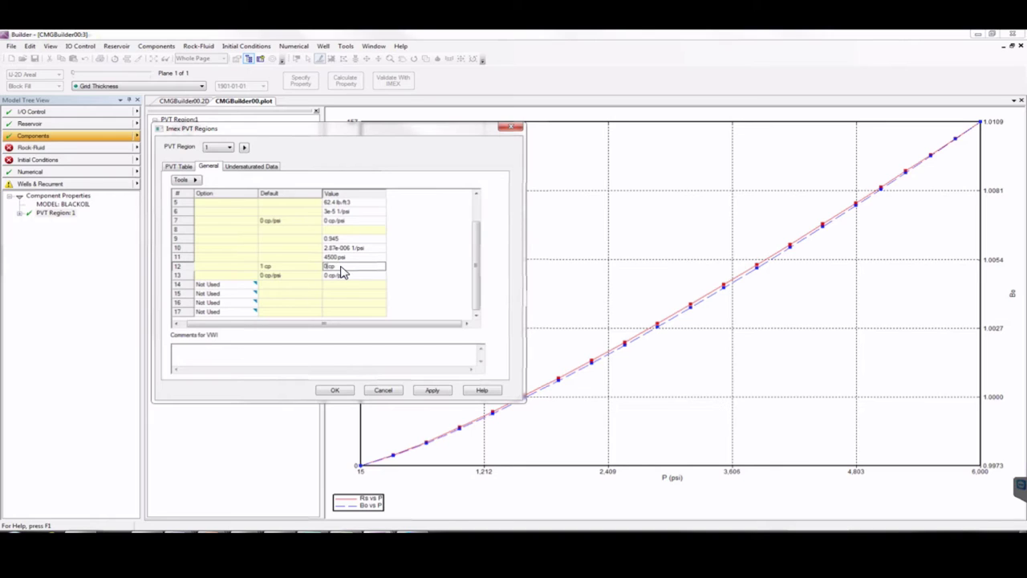
type(".383")
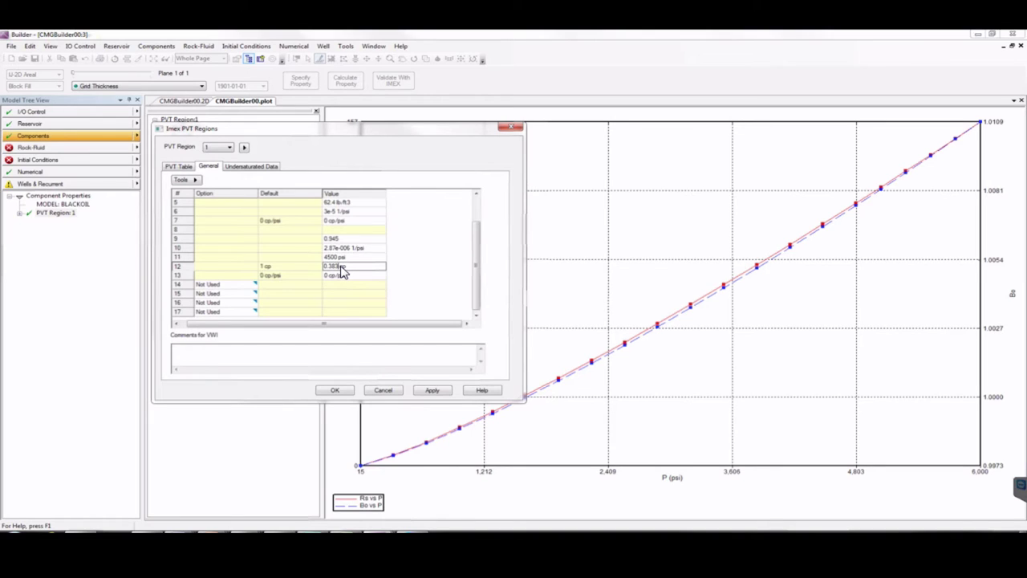
key("Return")
left_click(432, 391)
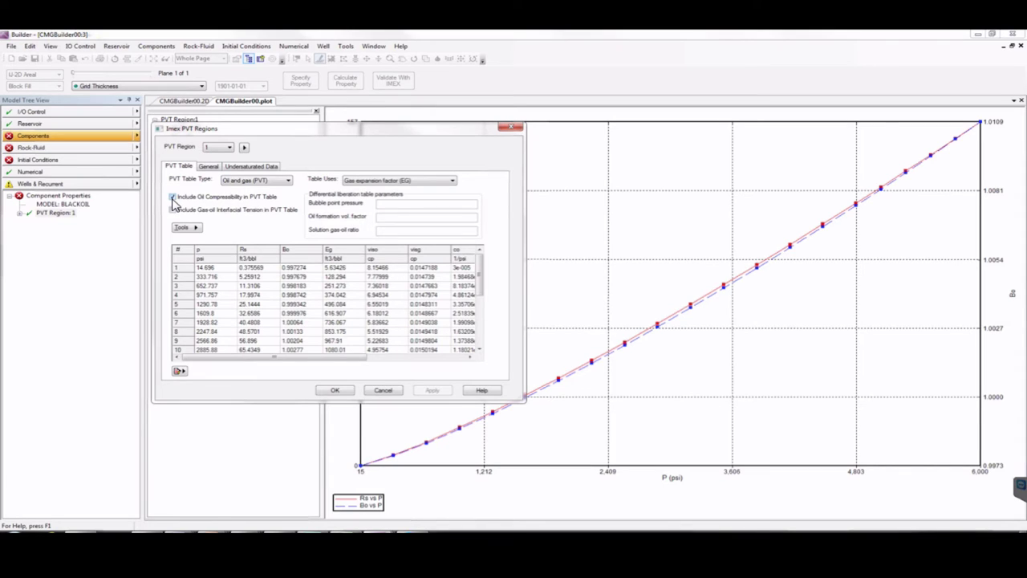
left_click(172, 198)
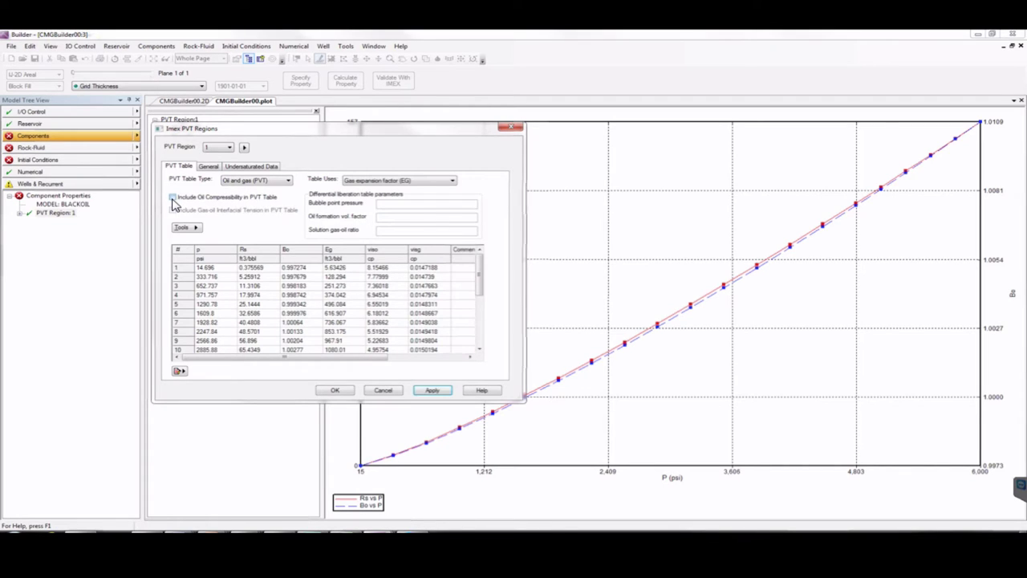
left_click(431, 391)
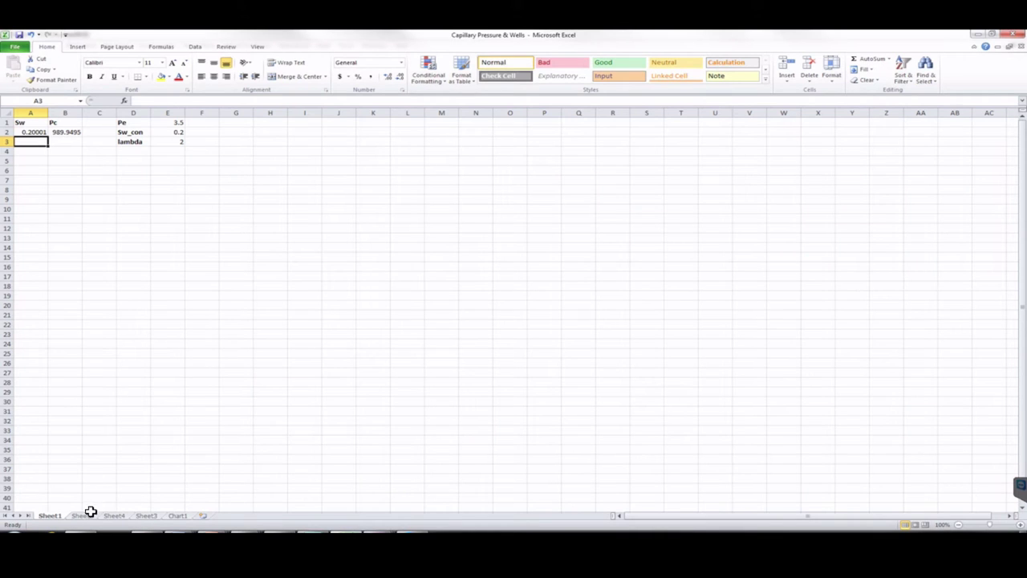
- In the Excel workbook Capillary Pressure & Wells, copy the viscosity values B2:B22 from Sheet4
left_click(114, 515)
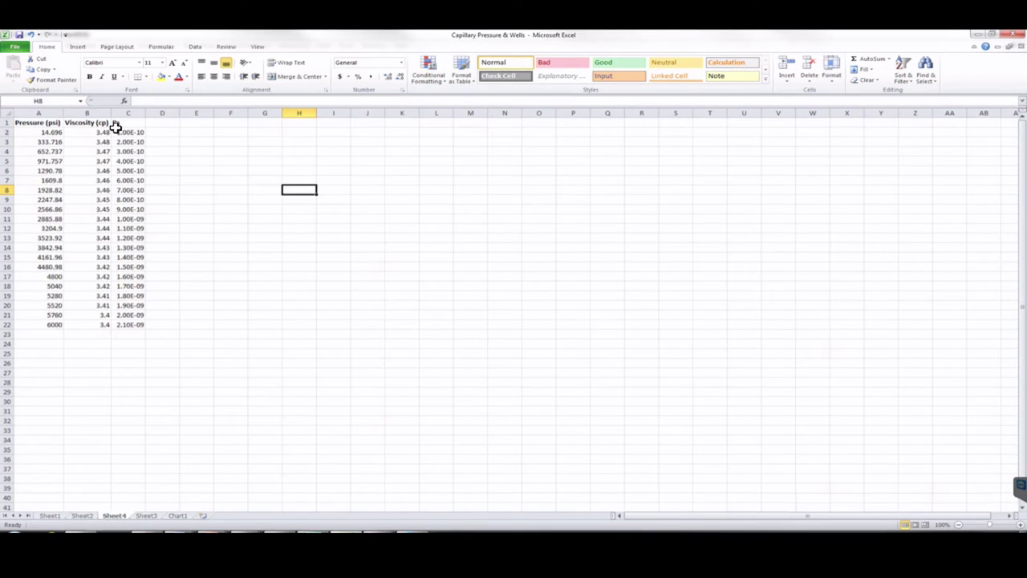
left_click_drag(97, 132, 87, 323)
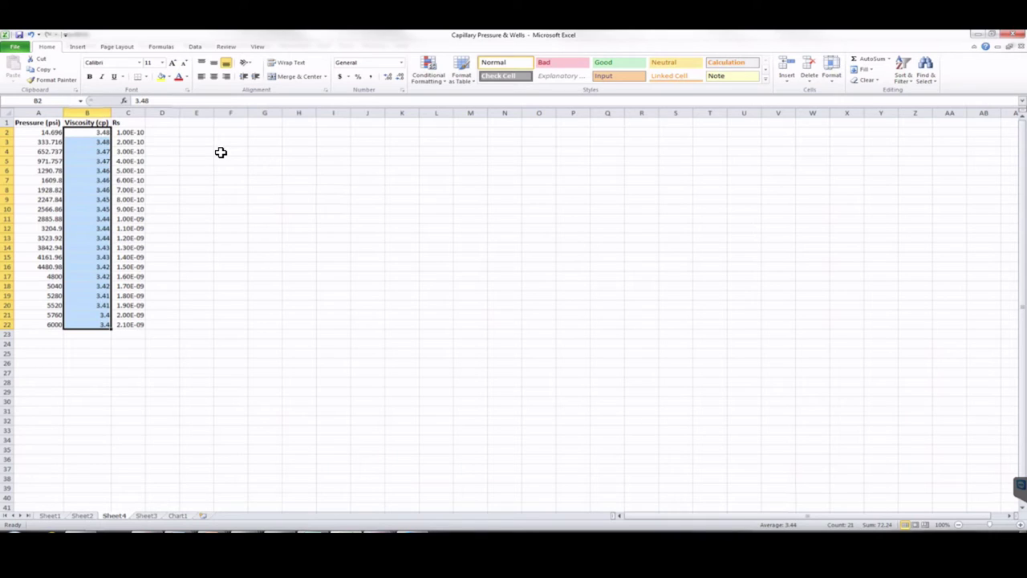
key("ctrl+c")
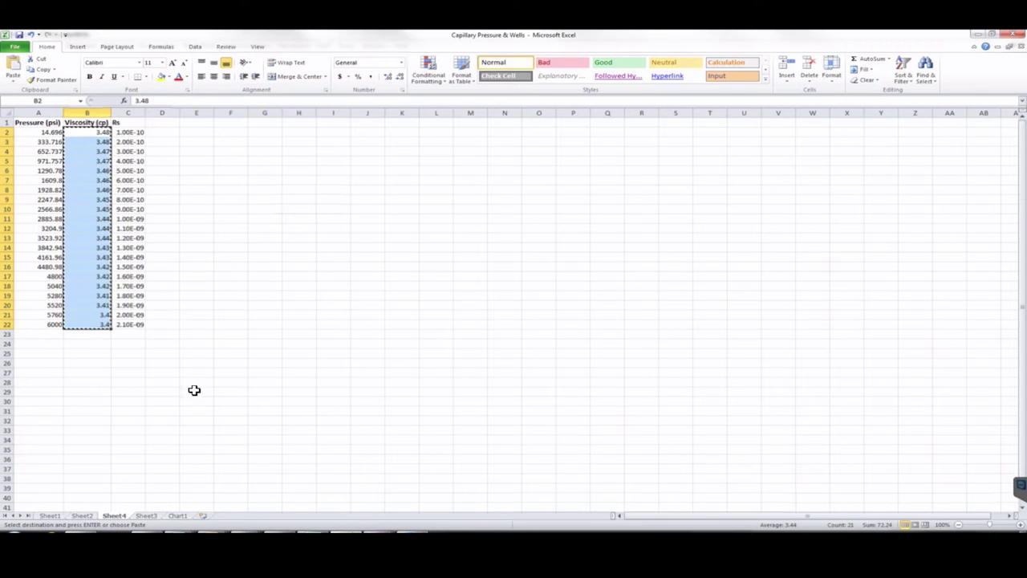
- Switch back to the CMGBuilder00 model in Builder, paste the copied viscosities into the PVT table's viso column, and accept the PVT region settings
mouse_move(377, 532)
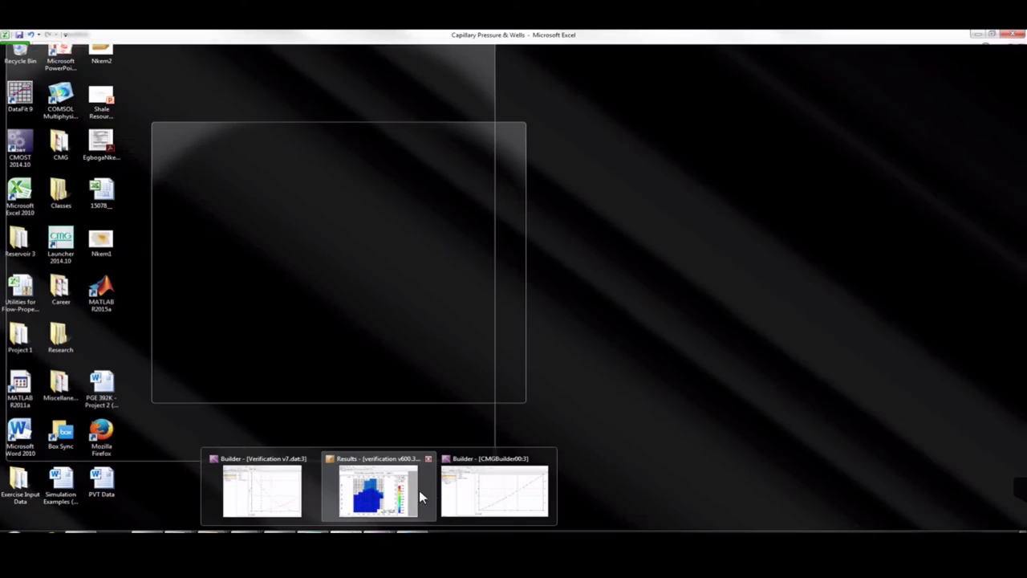
mouse_move(443, 495)
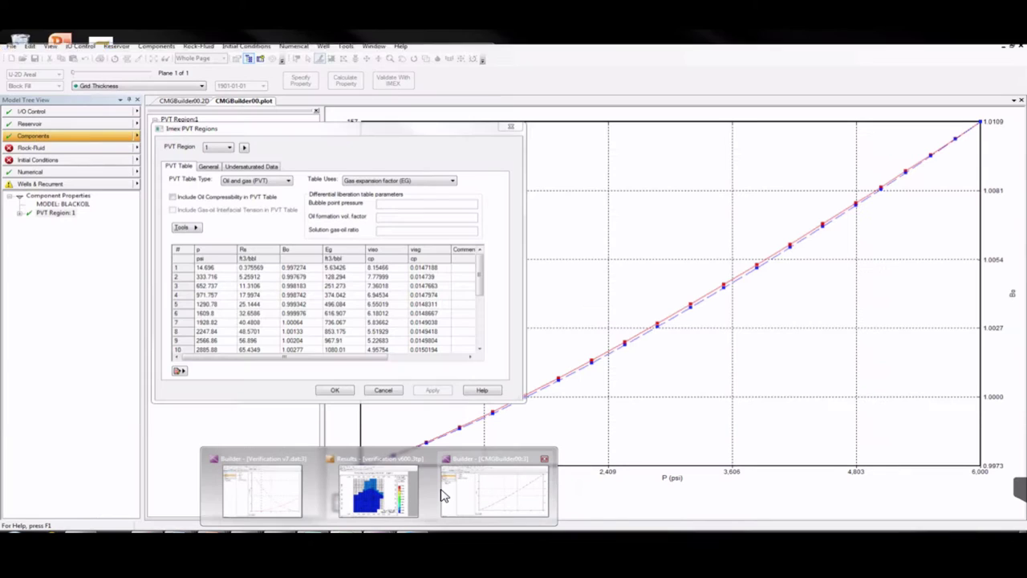
left_click(450, 495)
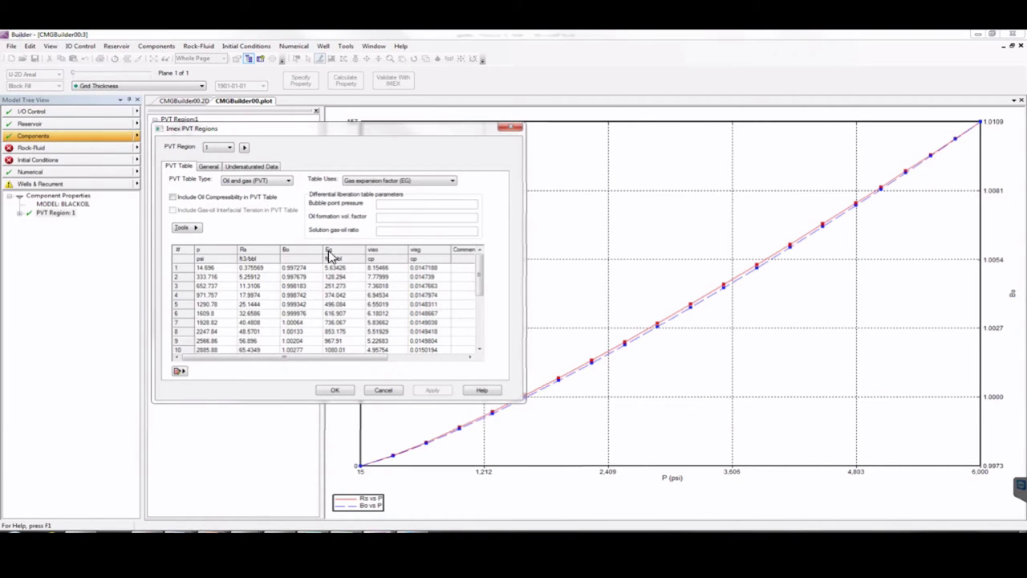
left_click(377, 253)
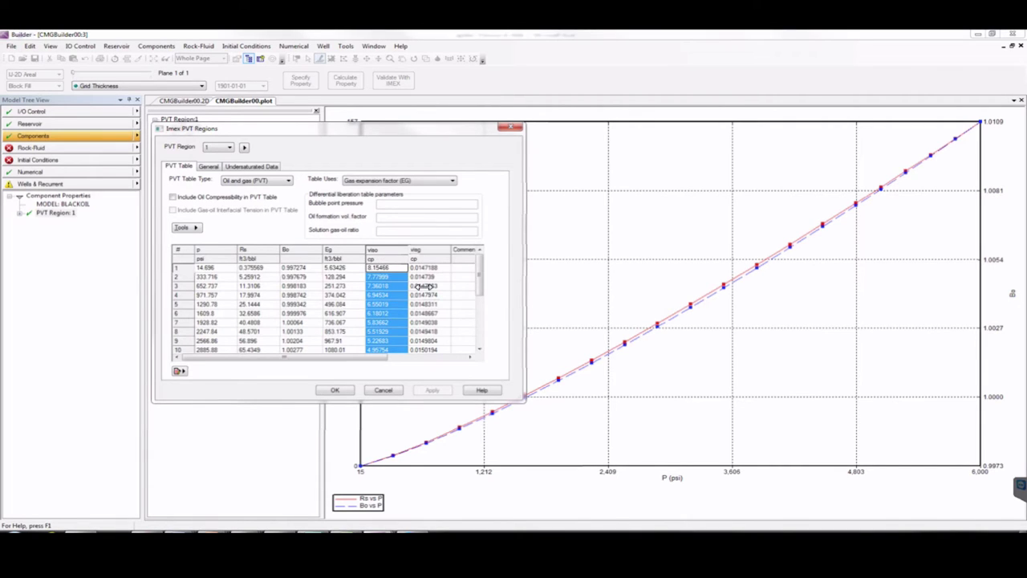
key("ctrl+v")
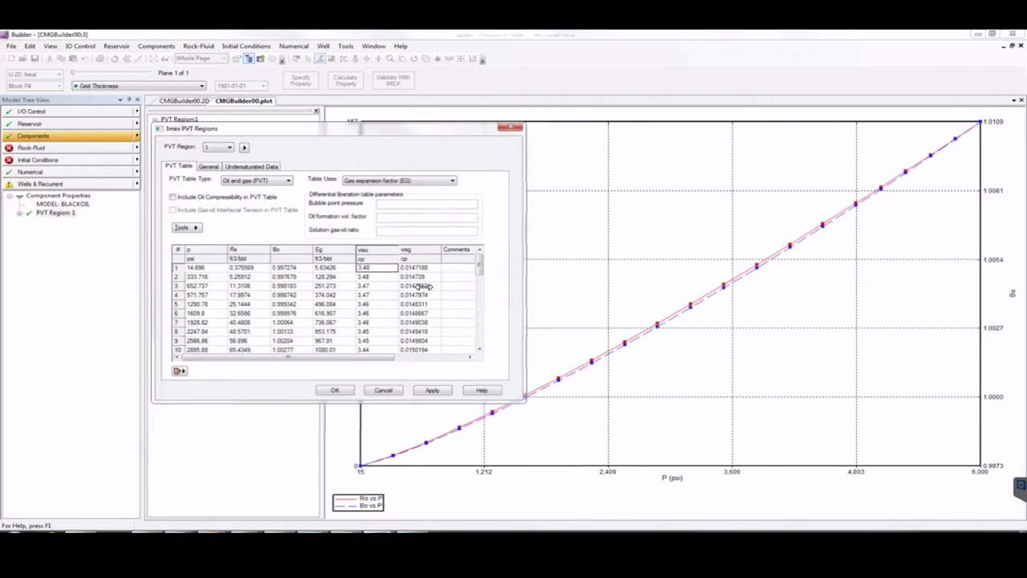
left_click(431, 390)
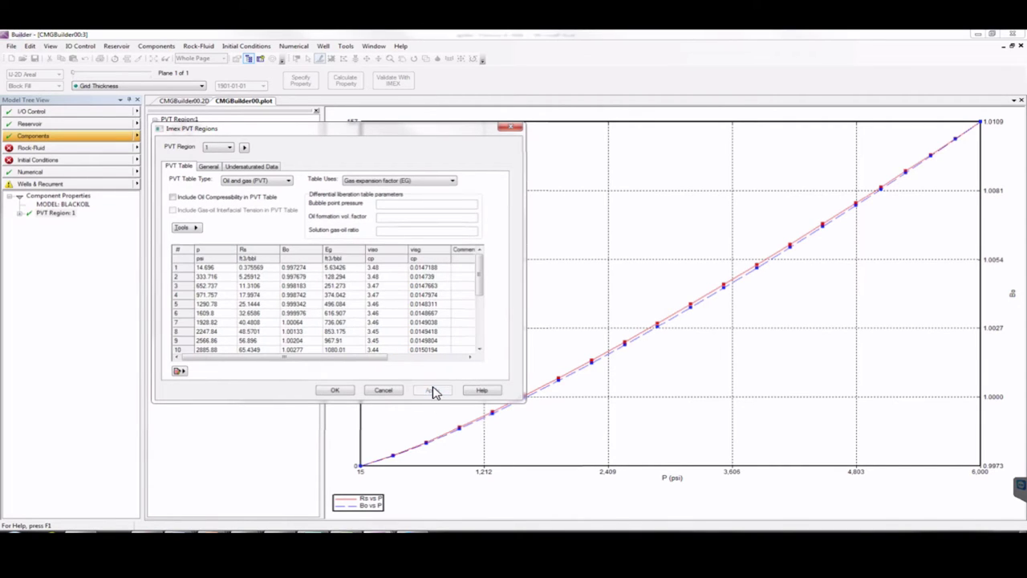
left_click(337, 391)
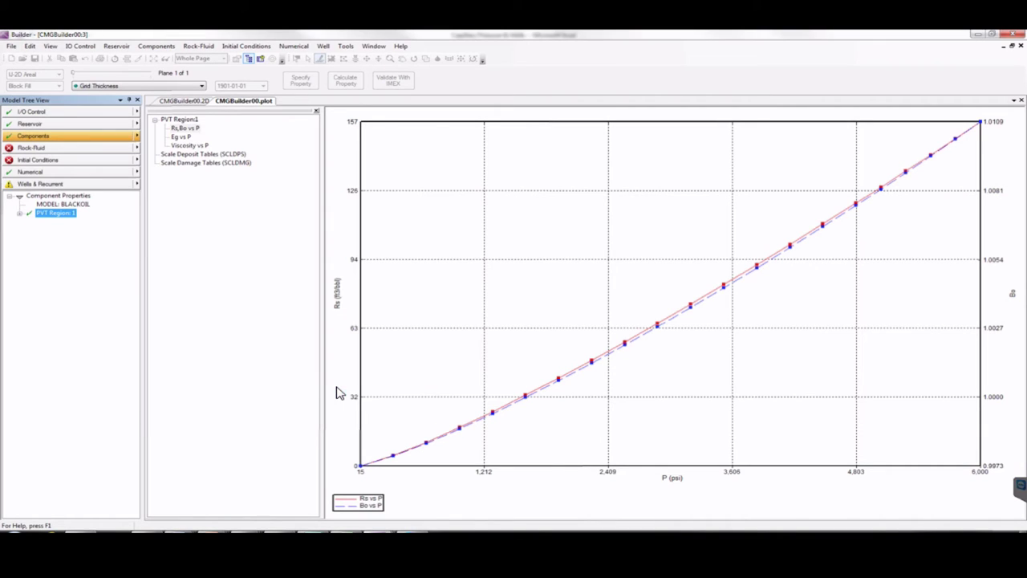
- Create a new rock type under the rock-fluid properties
left_click(38, 149)
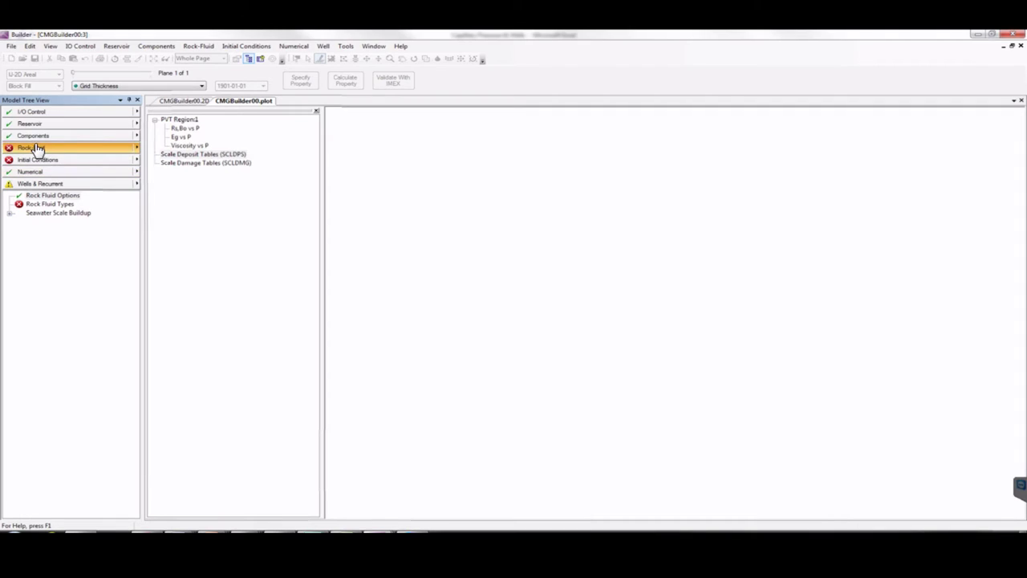
double_click(46, 205)
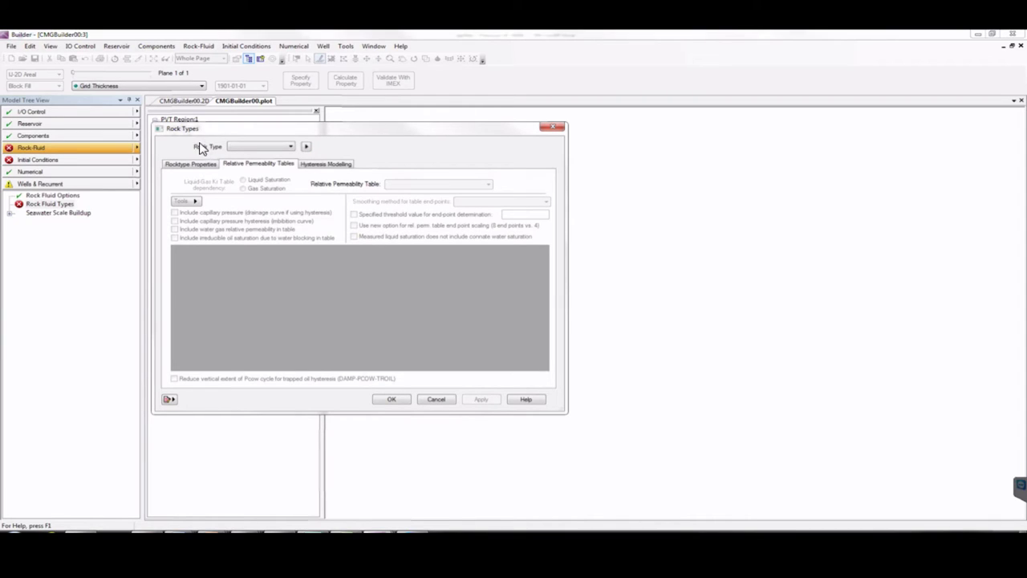
left_click(307, 148)
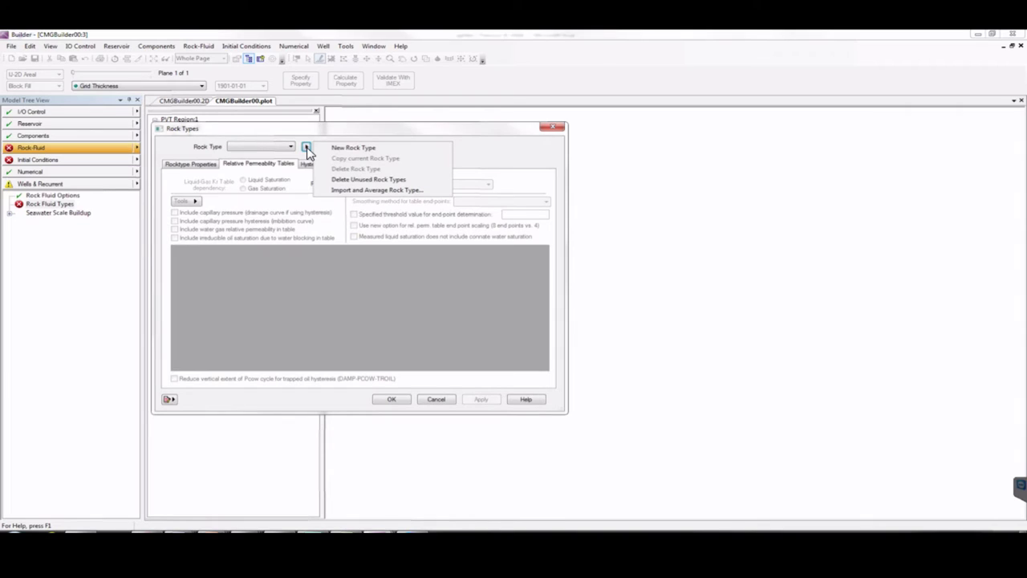
left_click(386, 147)
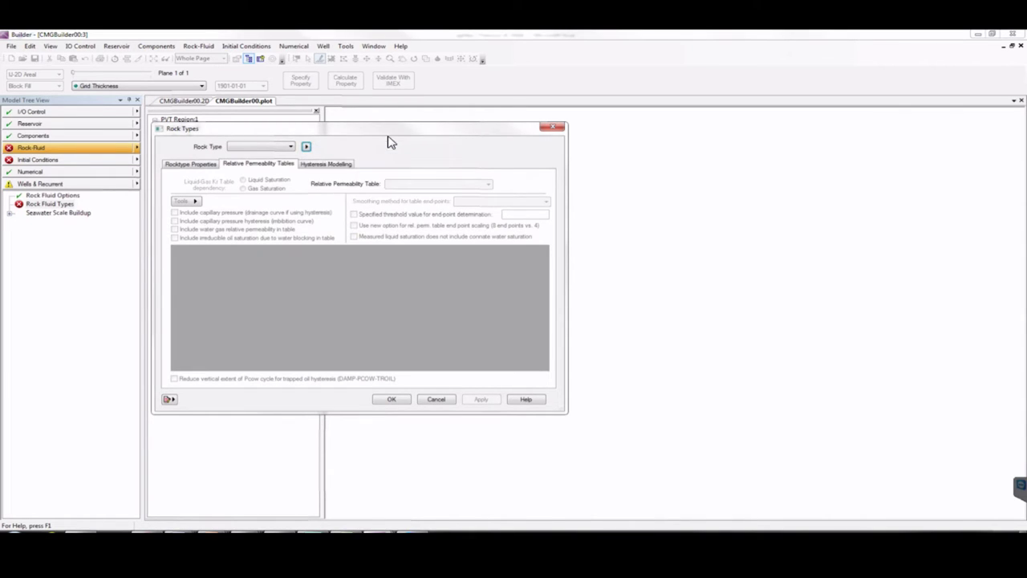
left_click(307, 148)
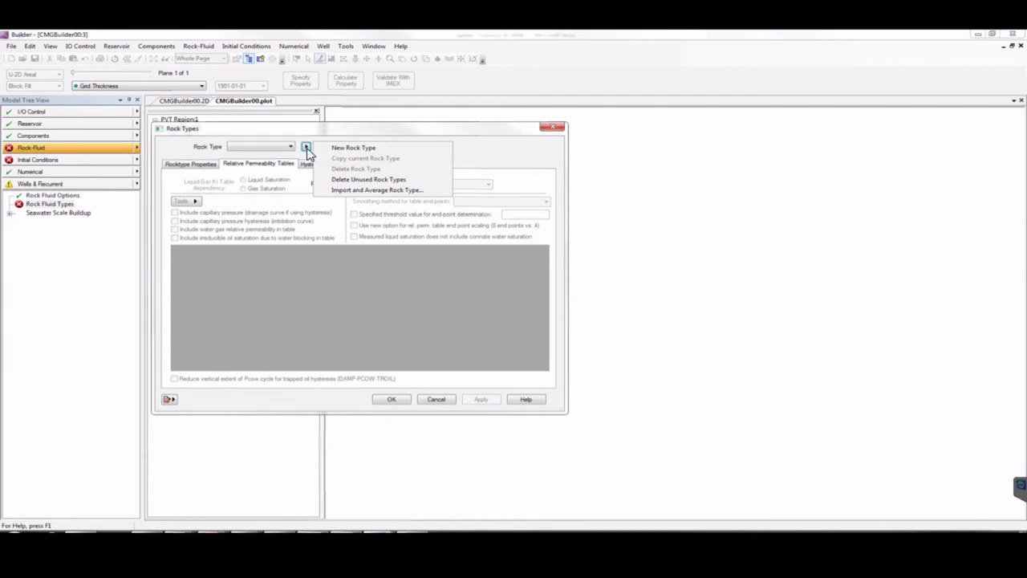
left_click(361, 149)
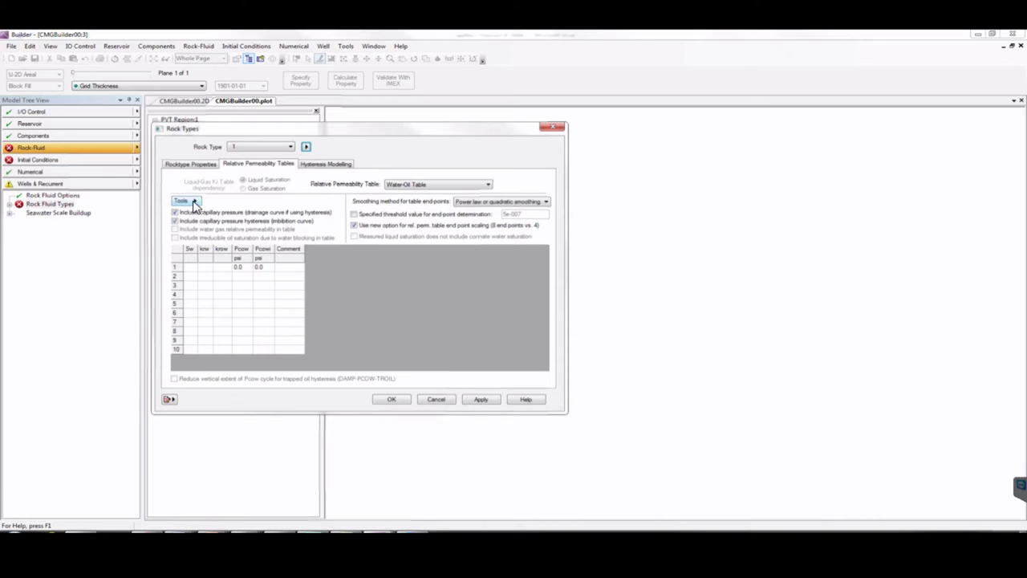
- Start generating relative permeability tables from correlations, with connate (SWCON) and critical (SWCRIT) water saturations of 0.2
left_click(193, 203)
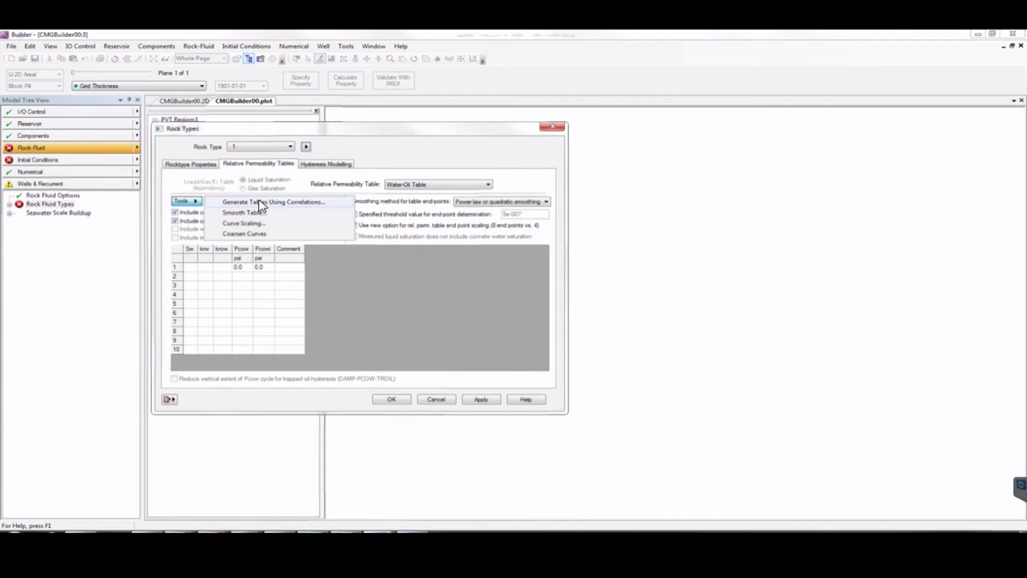
left_click(398, 270)
left_click(193, 201)
left_click(297, 207)
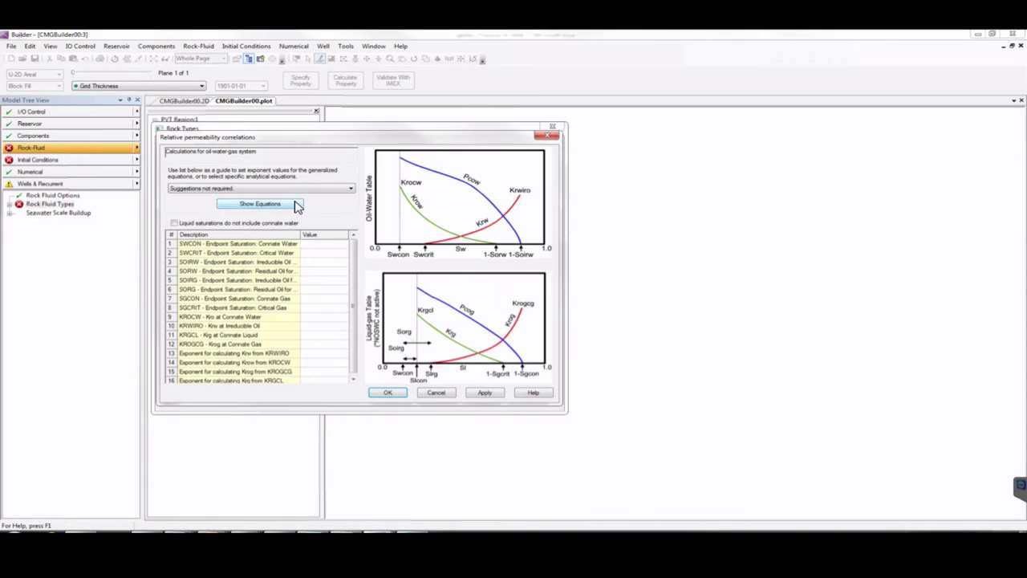
left_click(314, 249)
left_click(315, 242)
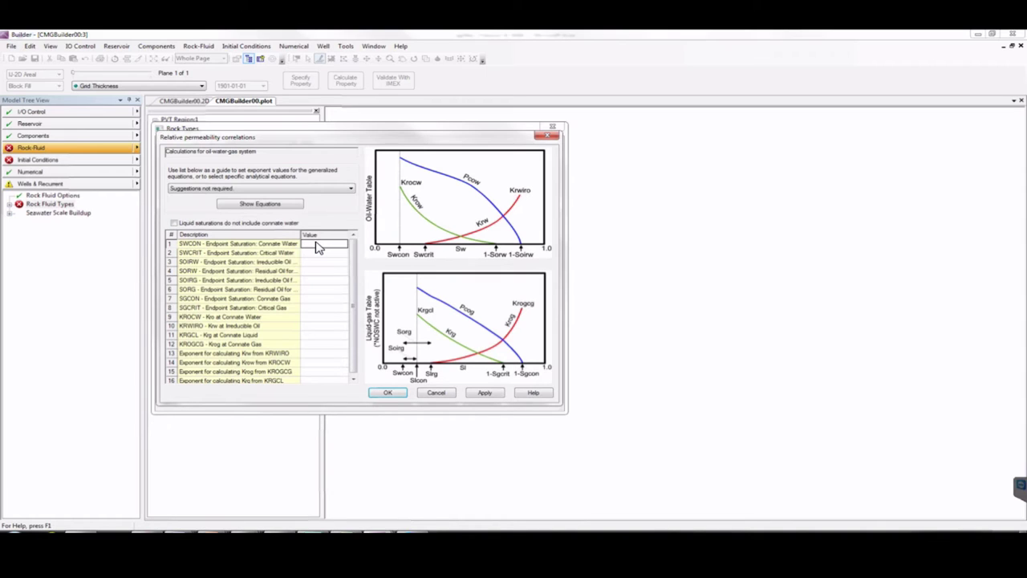
type("0.2")
key("Return")
type("0")
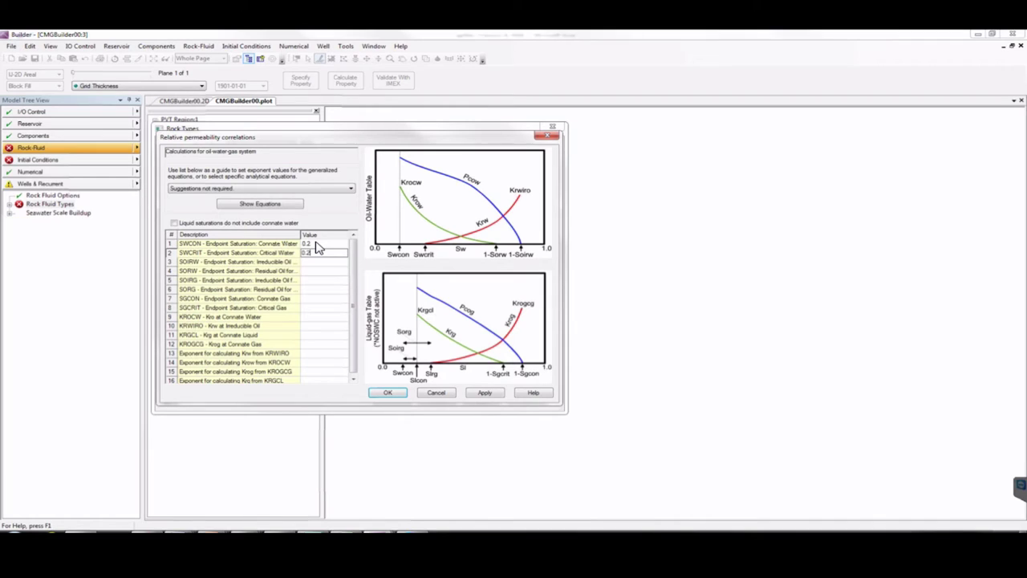
type(".2")
key("Return")
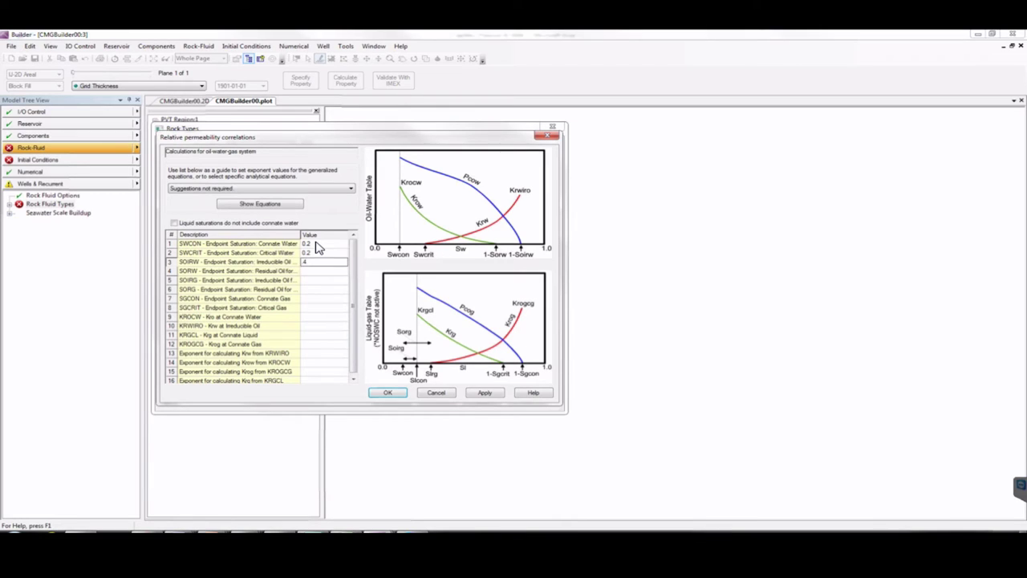
- Set the irreducible (SOIRW) and residual (SORW) oil saturations for the water-oil table to 0.4
type("0.4")
key("Return")
type("0")
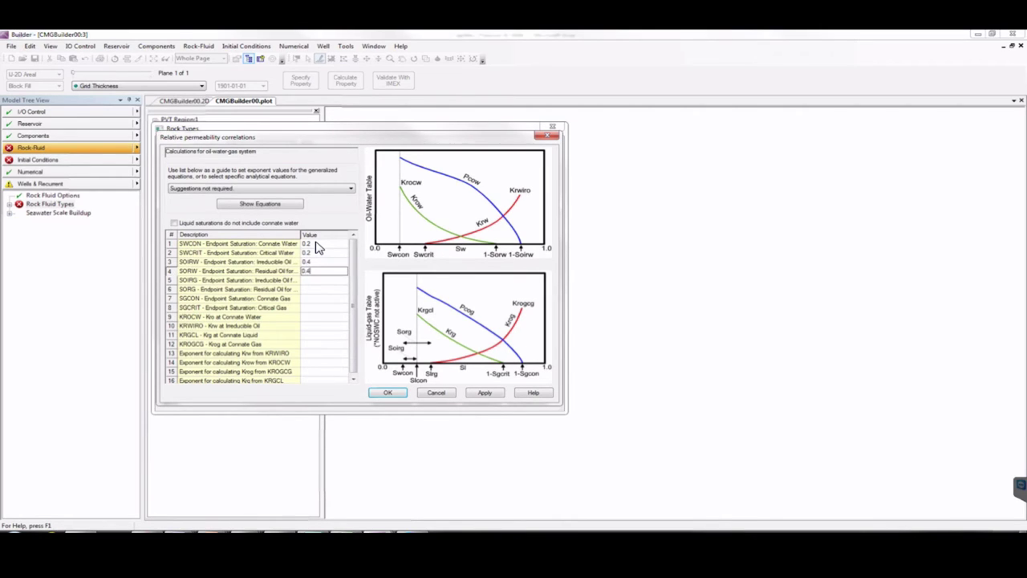
type(".4")
key("Return")
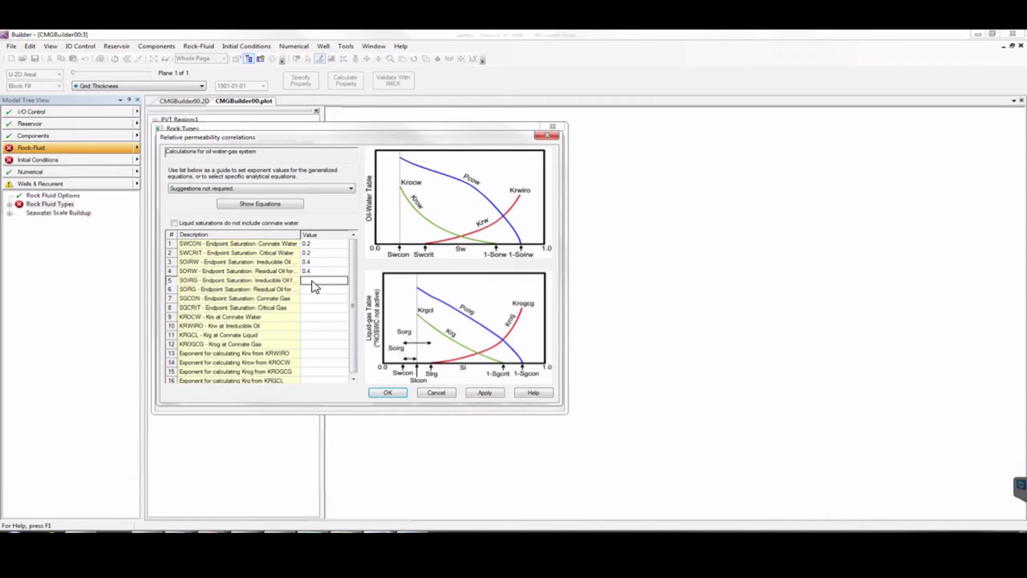
- Set the irreducible (SOIRG) and residual (SORG) oil saturations for the gas-liquid table to 0.4
left_click(314, 285)
key("Return")
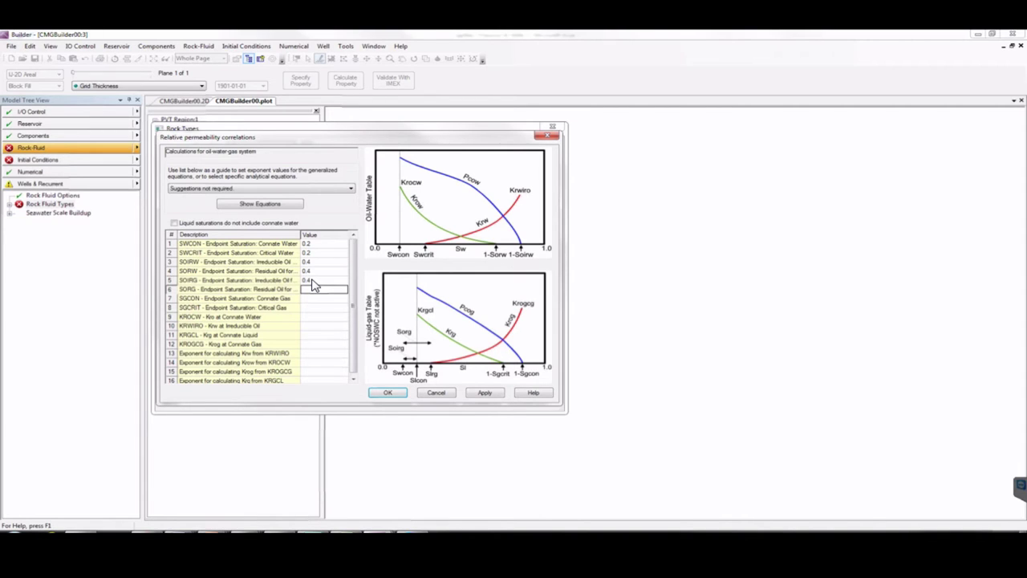
type("0.4")
key("Return")
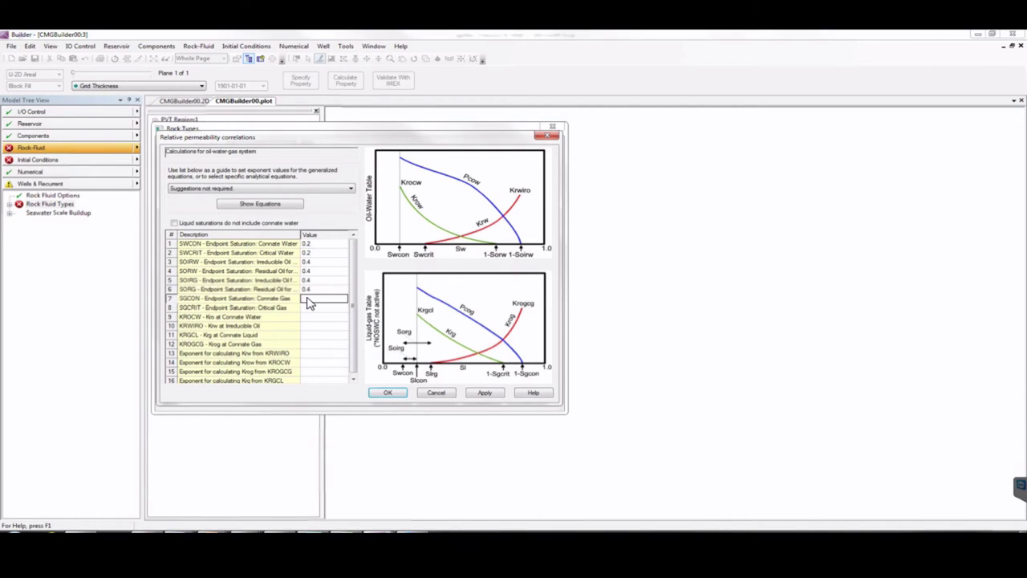
- Set the connate (SGCON) and critical (SGCRIT) gas saturations to 0
type("0")
key("Return")
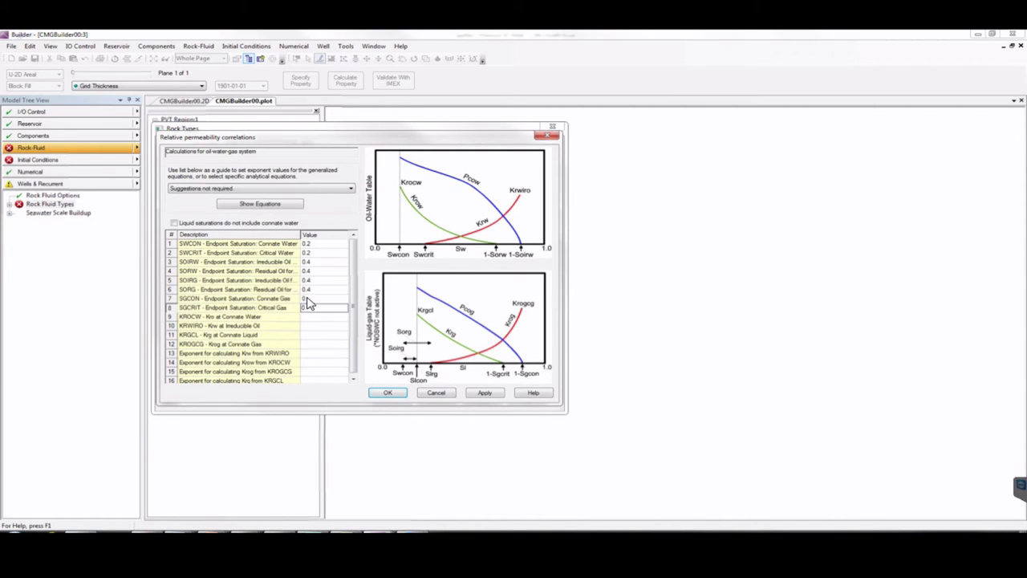
type("0")
key("Return")
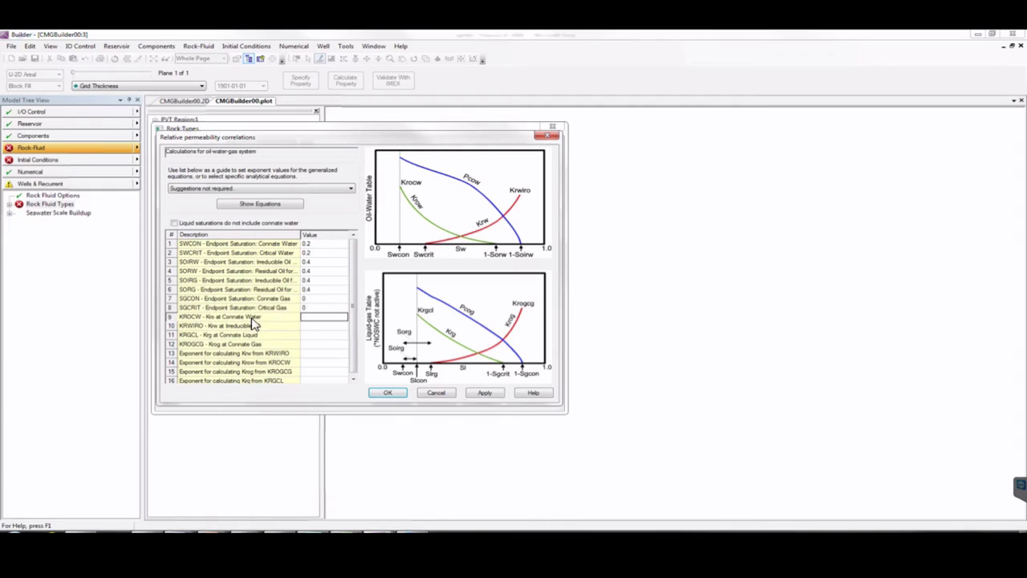
- Set the oil relative permeability at connate water (KROCW) to 0.8
left_click(313, 318)
type("0.8")
key("Return")
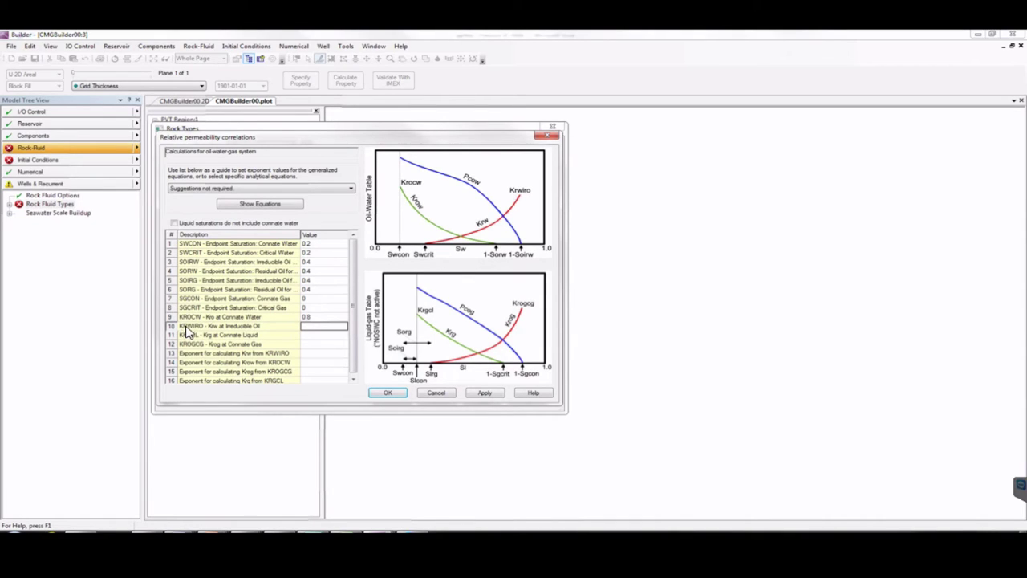
- Set the relative permeability endpoints KRWIRO to 0.3, KRGCL to 0.8 and KROGCG to 0.8
left_click(312, 327)
key("Return")
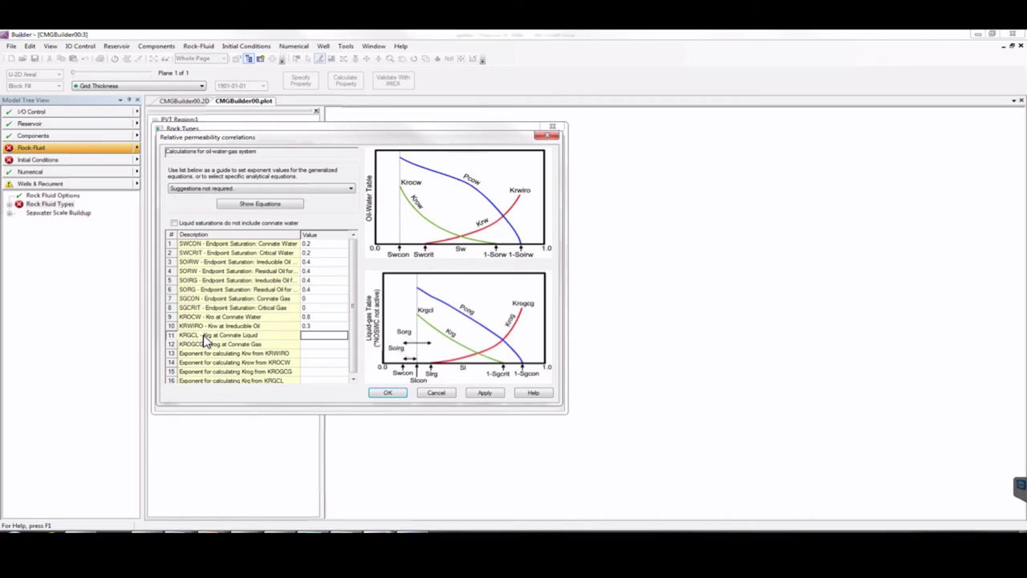
left_click(340, 338)
key("Return")
type("0.8")
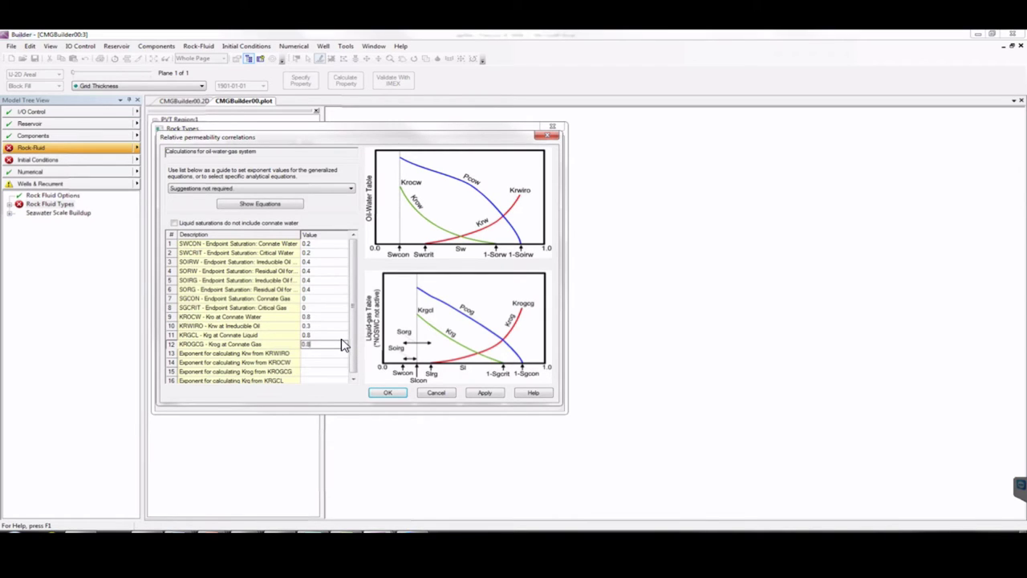
key("Return")
- Set all four exponents for calculating Krw, Krow, Krog and Krg to 2
type("2")
key("Return")
type("2")
key("Return")
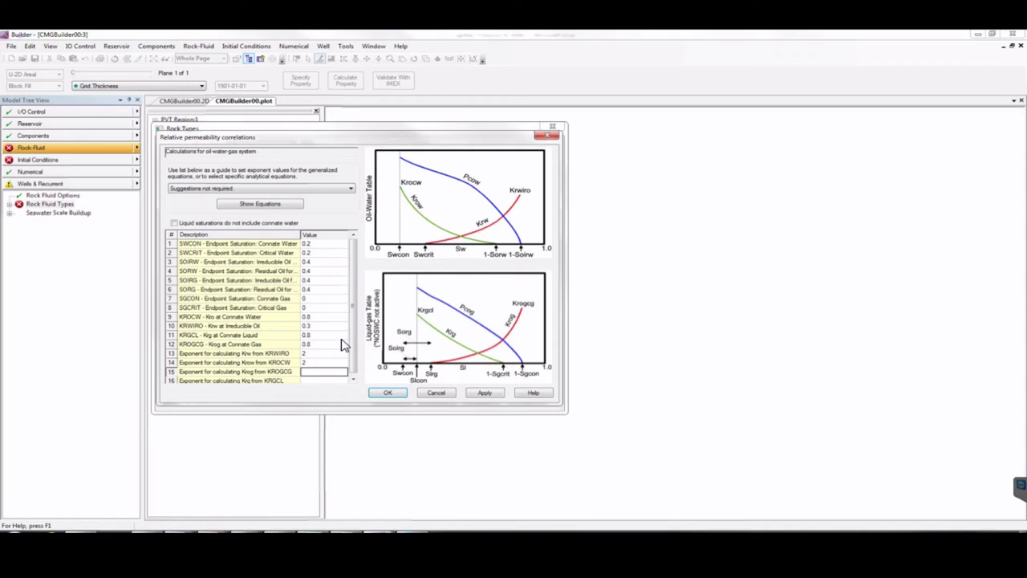
type("2")
key("Return")
type("2")
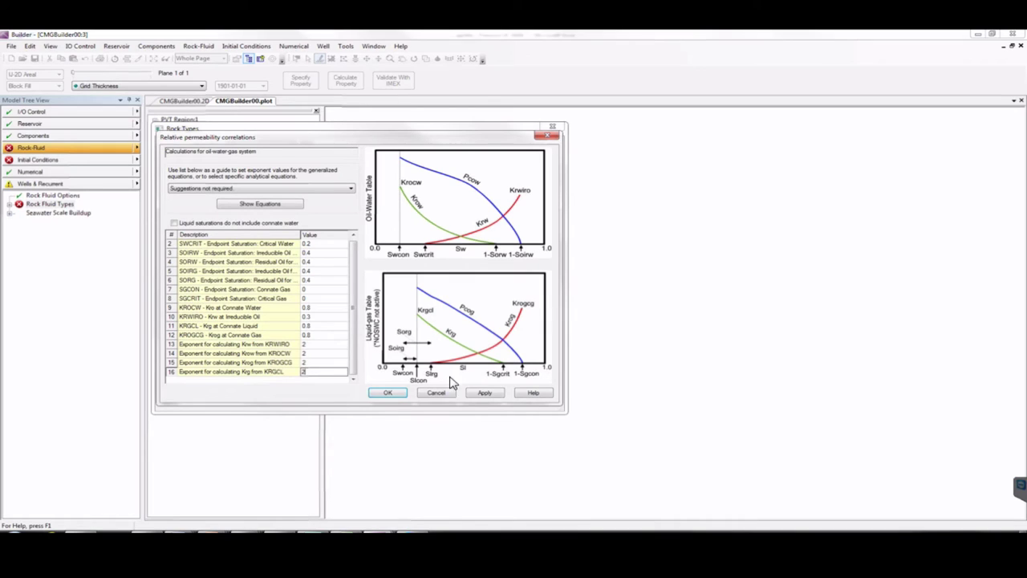
- Generate the relative permeability tables from the correlations and apply them to rock type 1
left_click(481, 398)
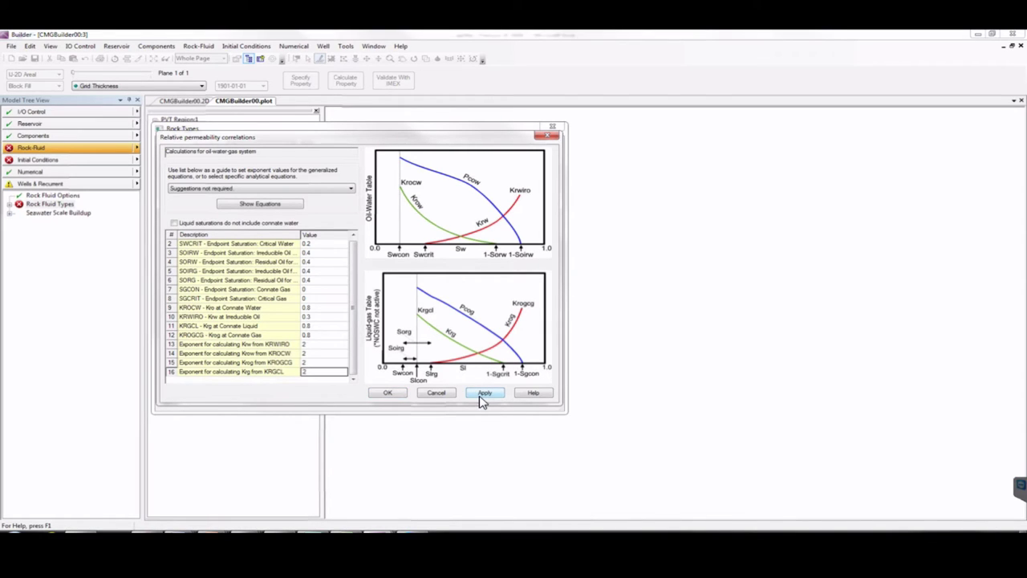
left_click(483, 398)
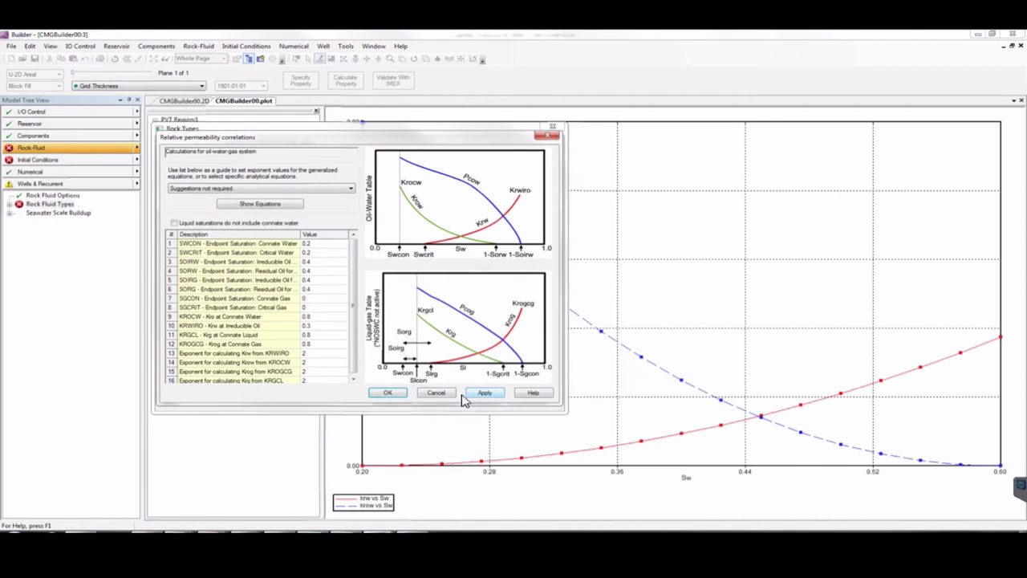
left_click(389, 394)
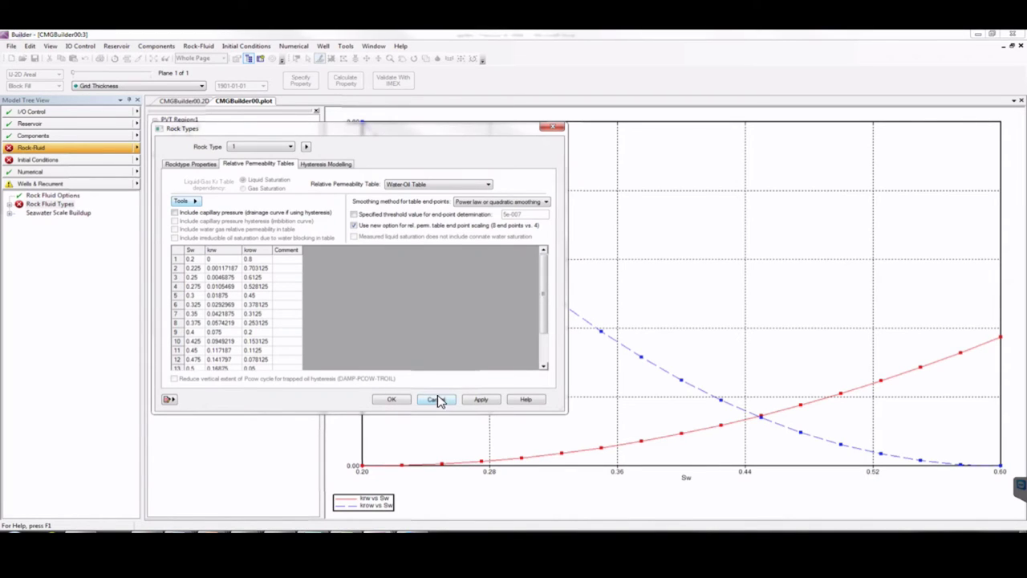
left_click(483, 399)
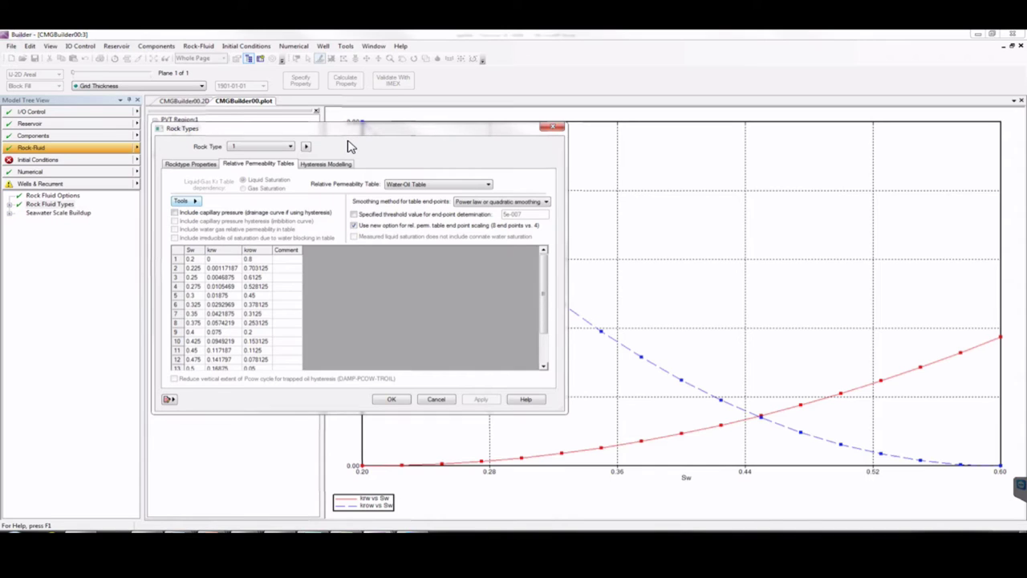
- Include drainage capillary pressure in the water-oil table and check the drainage capillary pressure equation in the Project 2 Word document
left_click(176, 212)
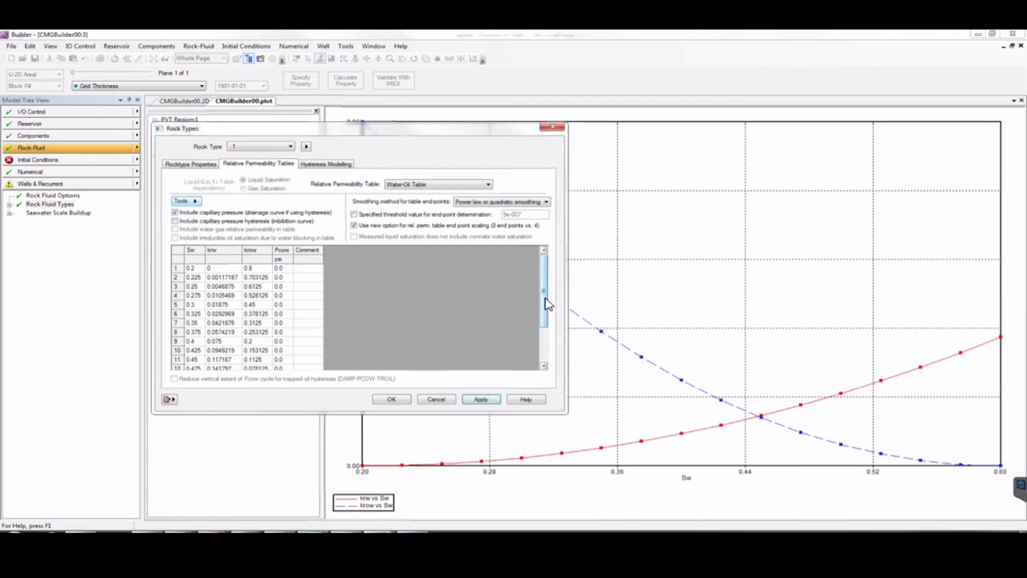
mouse_move(544, 288)
left_mouse_down()
mouse_move(539, 330)
mouse_move(546, 279)
left_mouse_up()
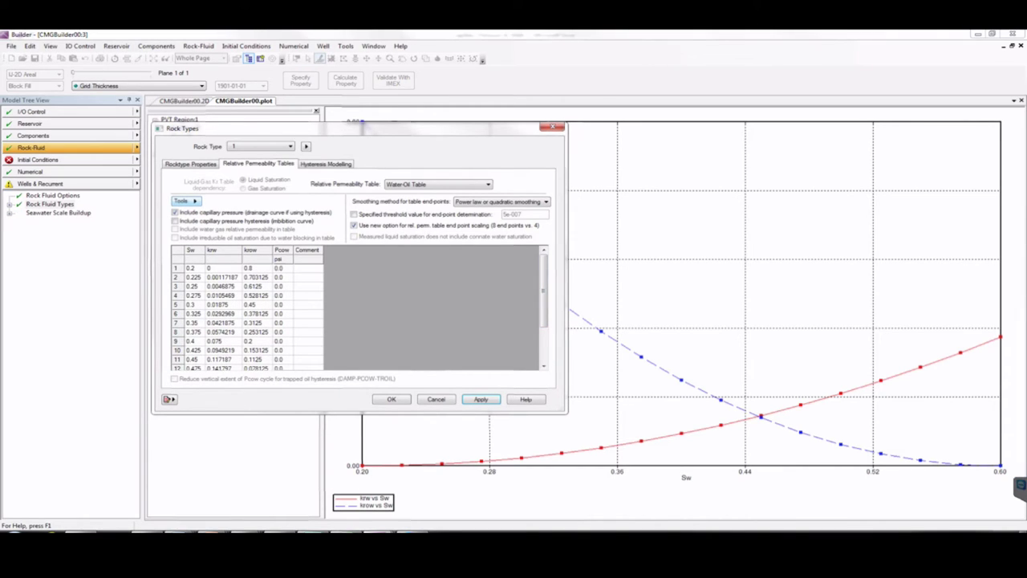
mouse_move(188, 520)
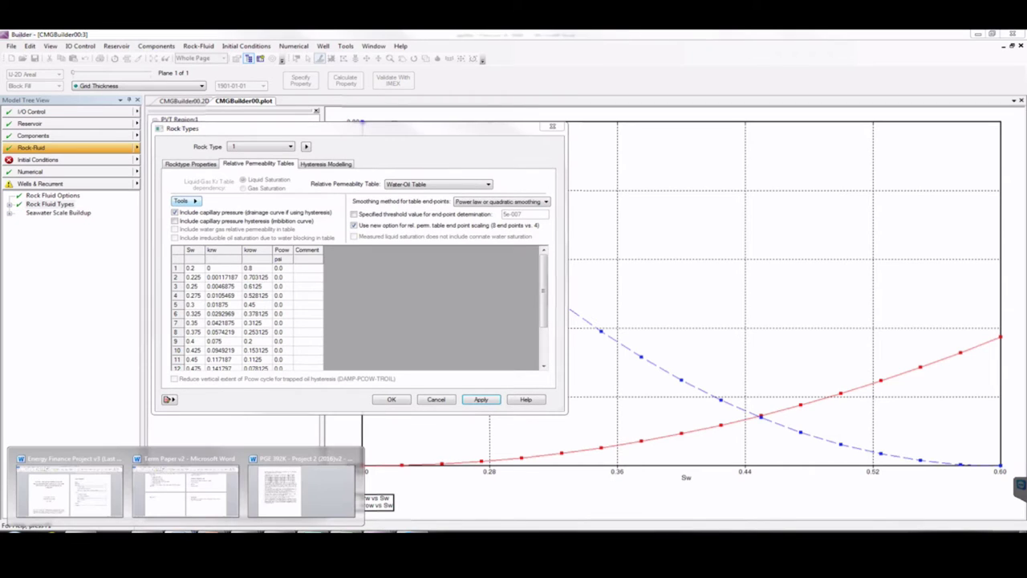
left_click(282, 493)
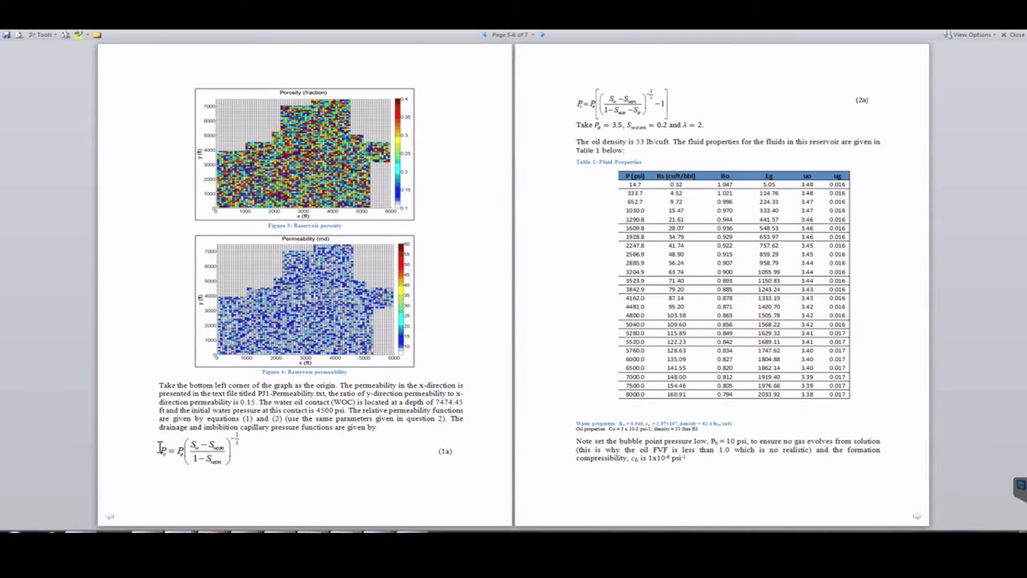
left_click(240, 443)
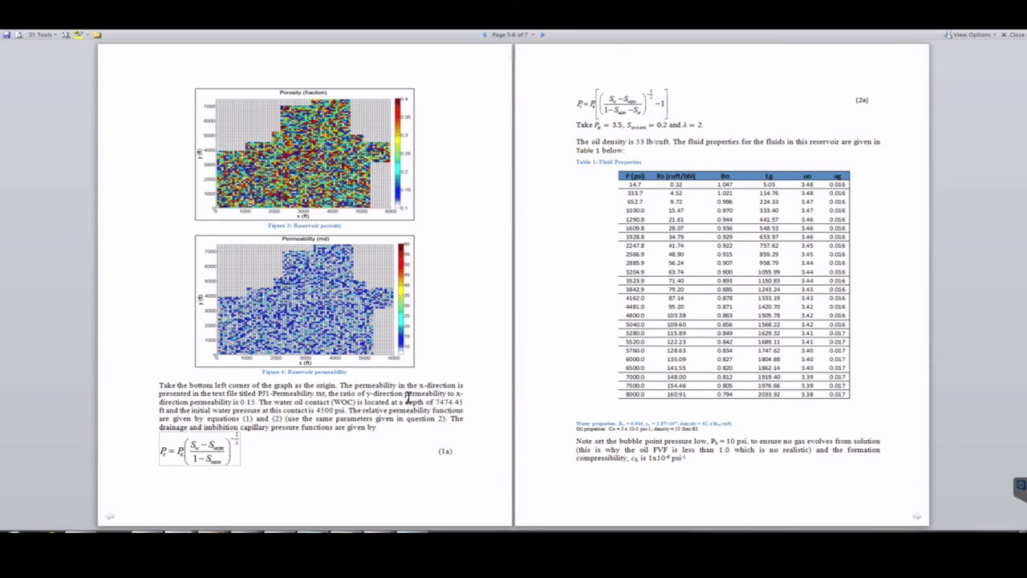
mouse_move(418, 532)
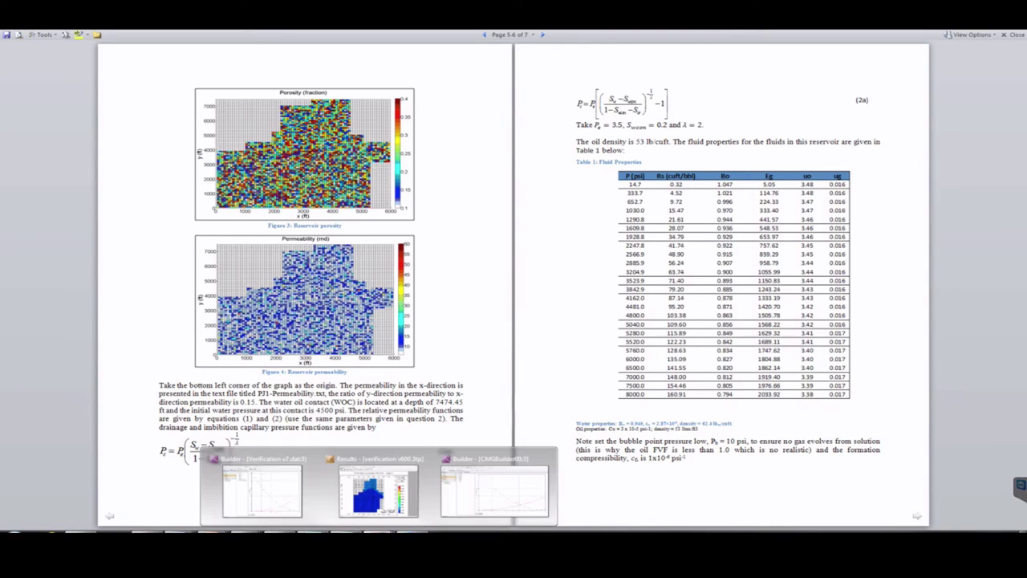
left_click(484, 488)
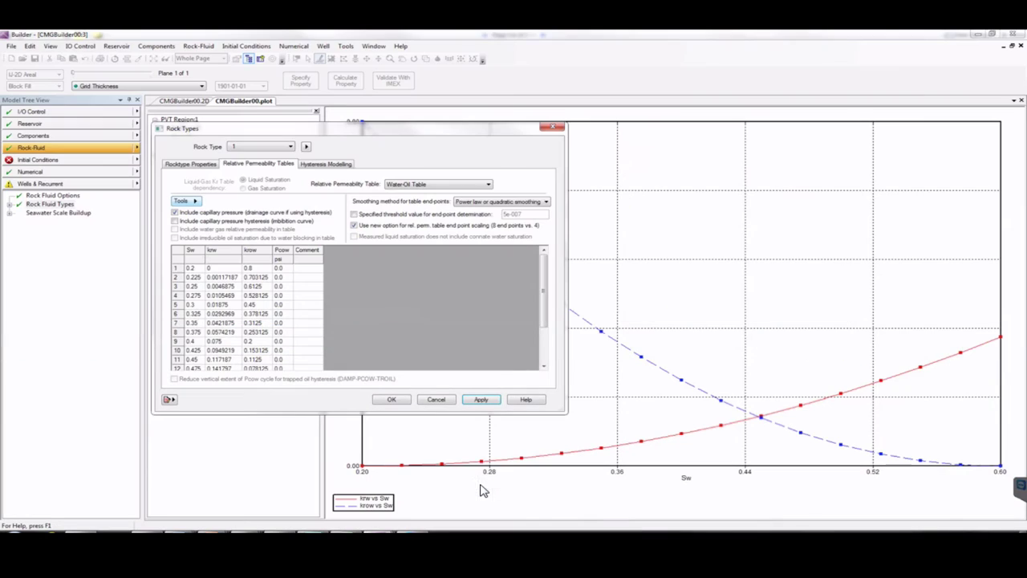
- Copy the water-oil table's Sw column into Sheet1 of the Capillary Pressure & Wells Excel workbook, starting at cell A2
left_click(190, 252)
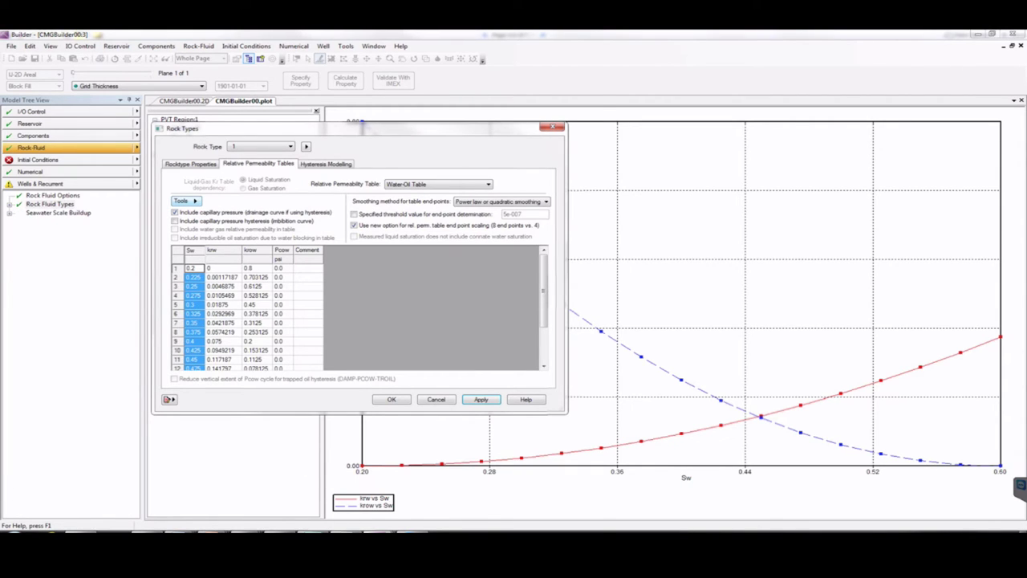
left_click(340, 529)
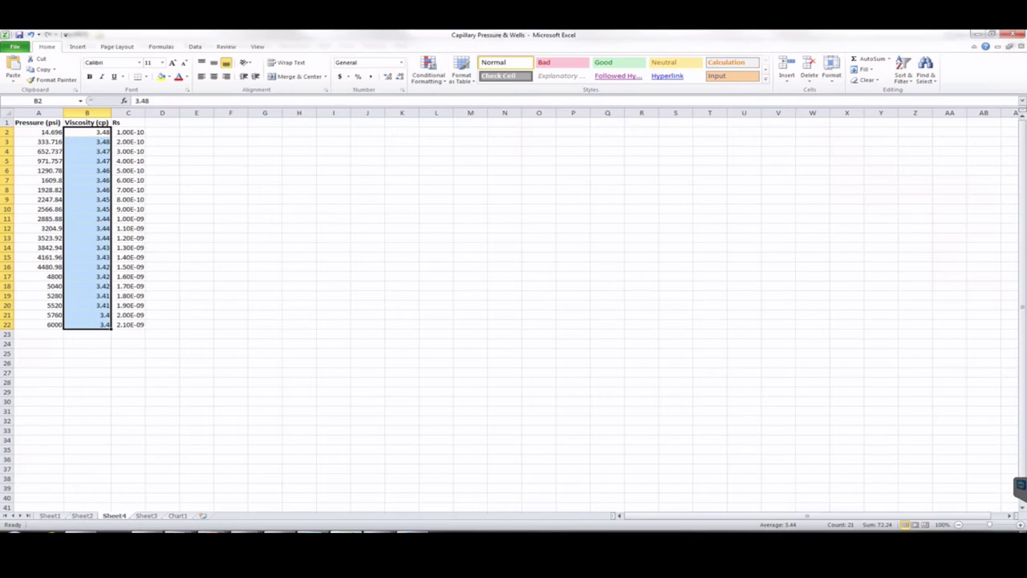
left_click(49, 515)
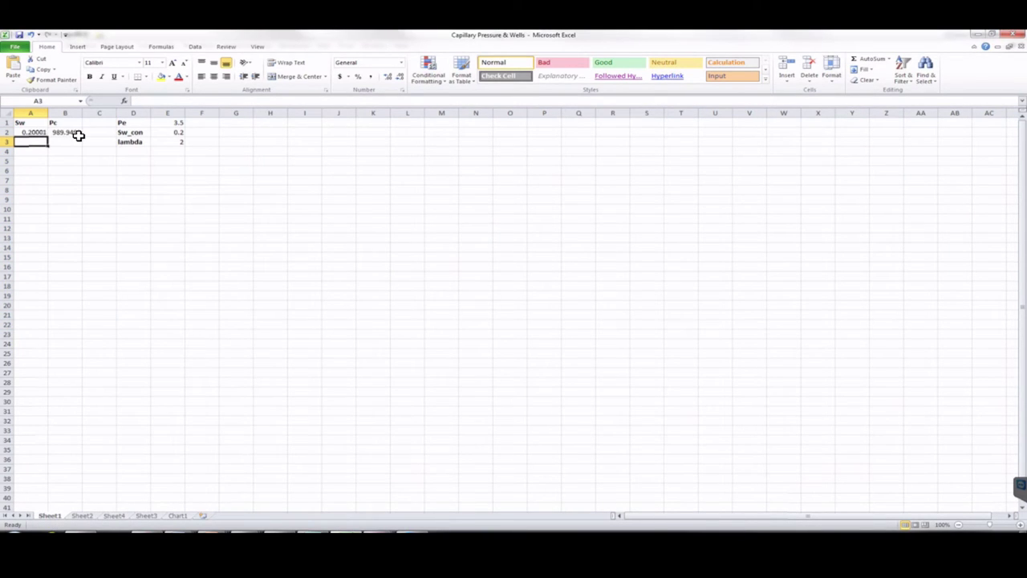
left_click(33, 130)
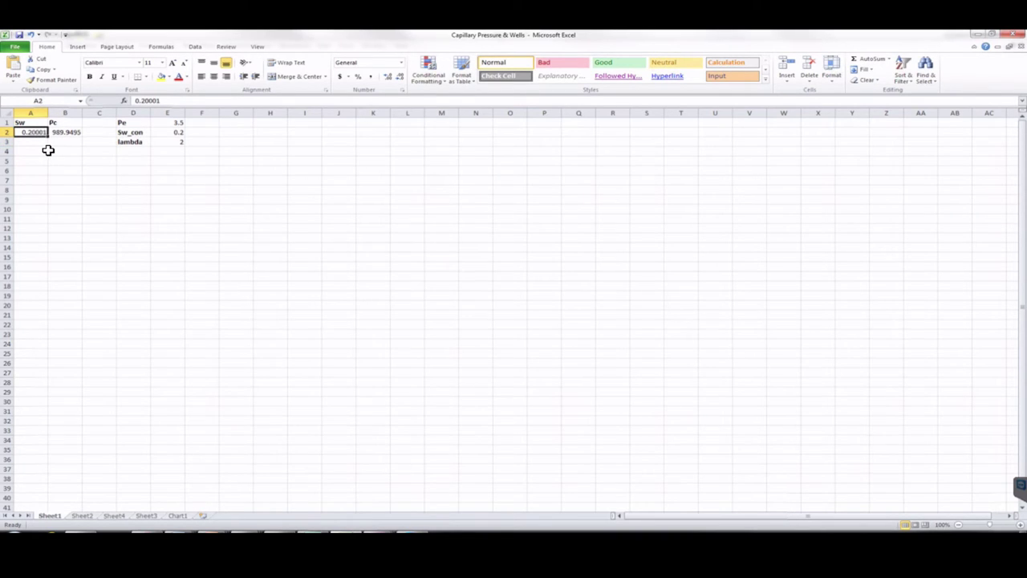
type("0.2 0.225 0.25 0.275 0.3 0.325 0.35 0.375 0.4 0.425 0.45 0.475 0.5 0.525 0.55 0.575 0.6")
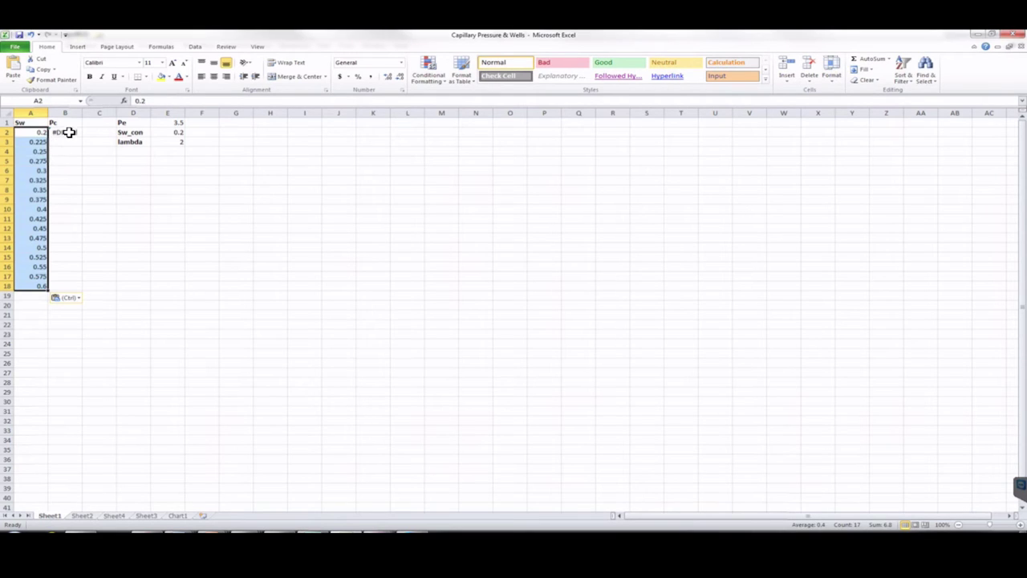
- Fill the Pc formula from cell B2 down to B18
left_click(65, 131)
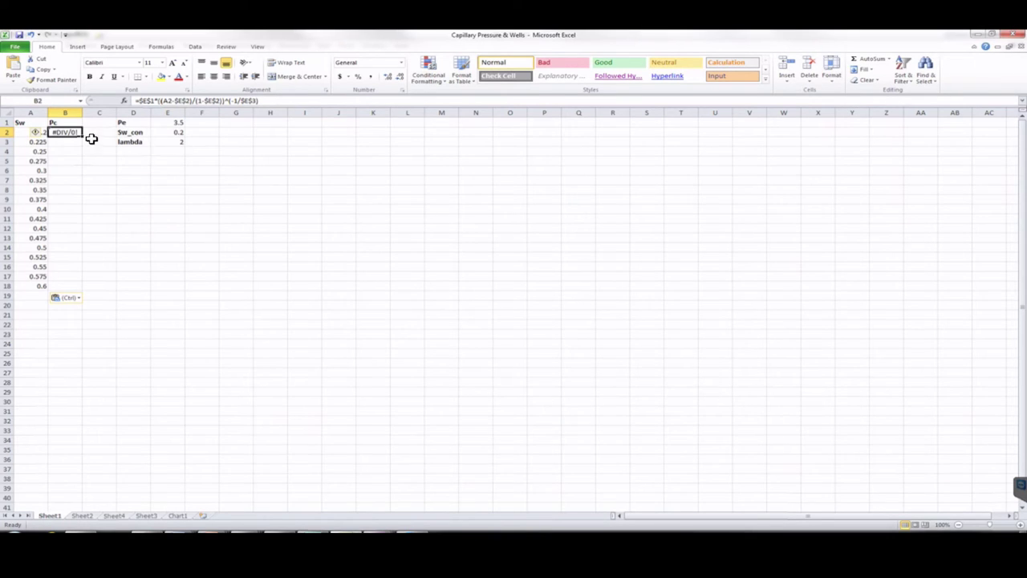
left_click_drag(81, 136, 72, 289)
left_click(265, 304)
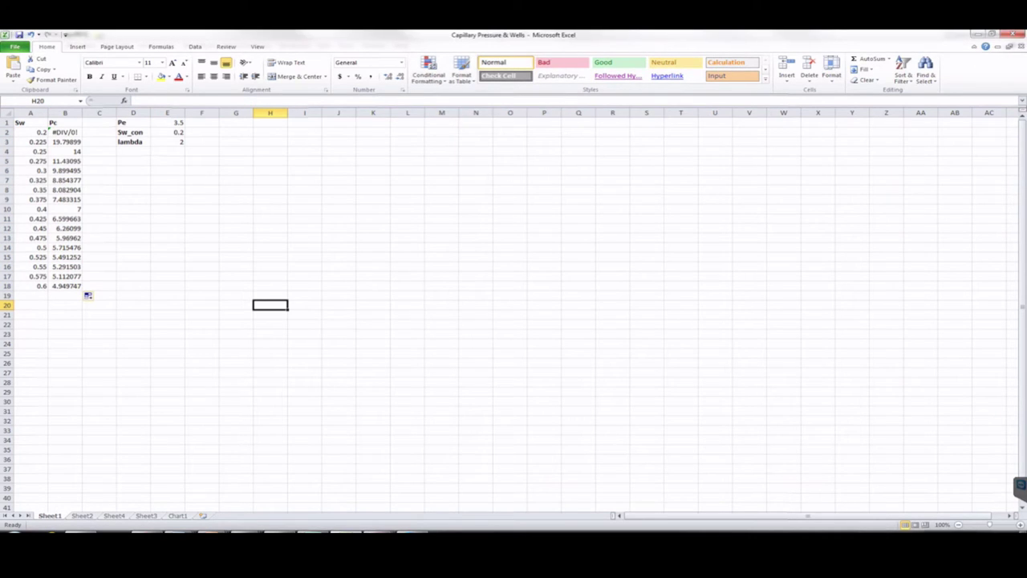
- Recheck the capillary pressure equation in the Project 2 Word document and set the first Sw value in Excel to 0.20001
mouse_move(227, 520)
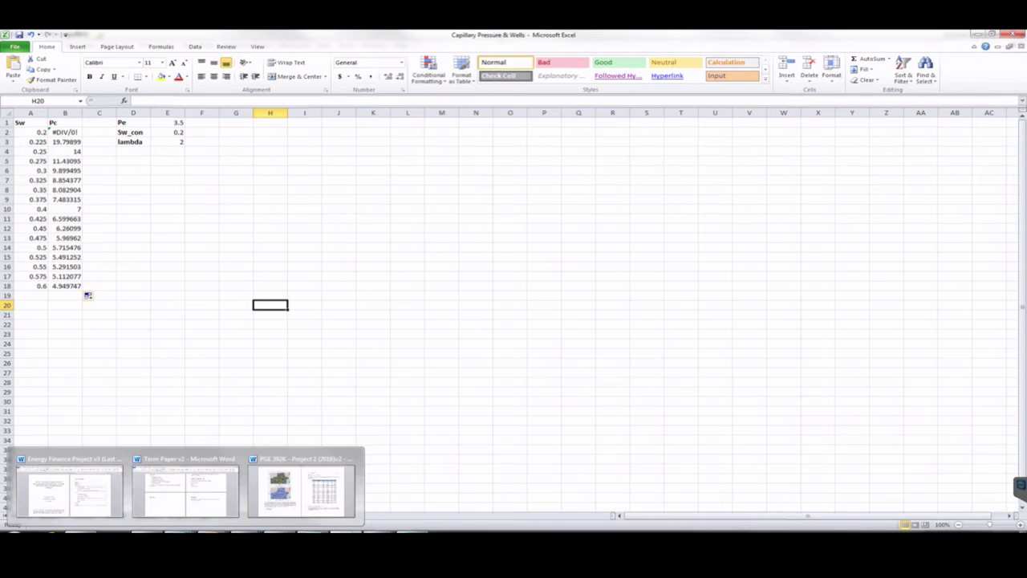
left_click(292, 482)
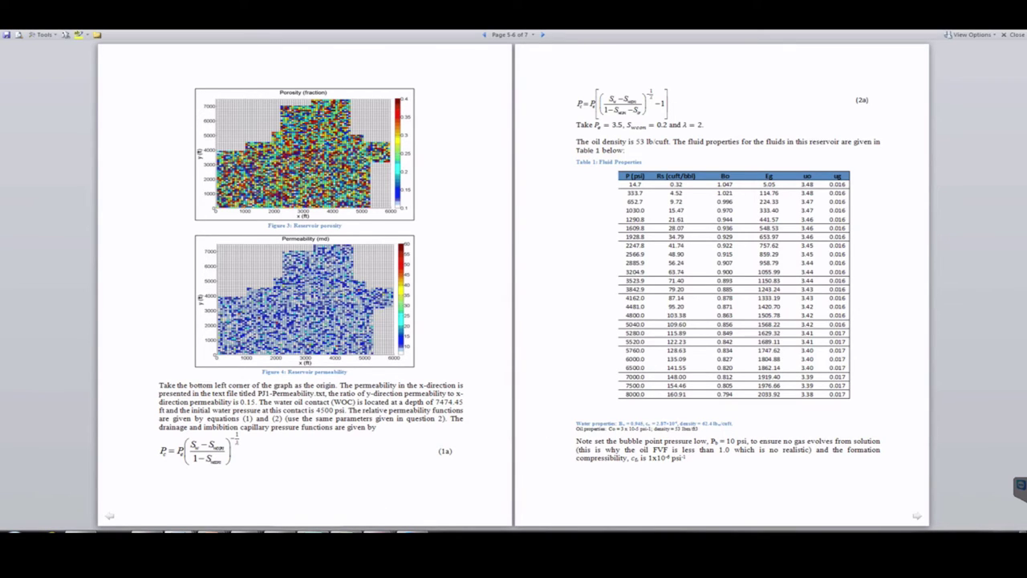
left_click(353, 532)
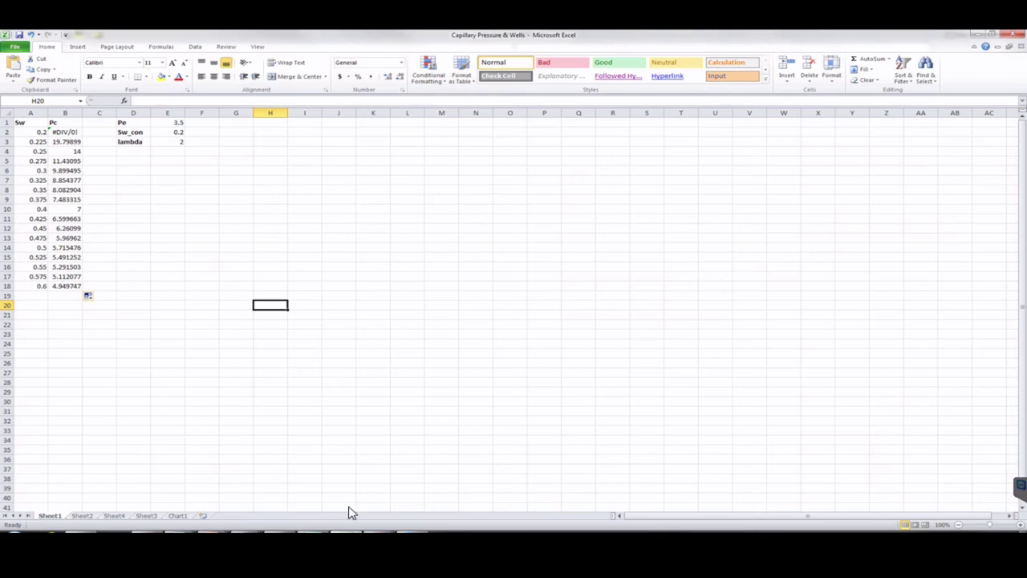
left_click(33, 133)
type("0.200")
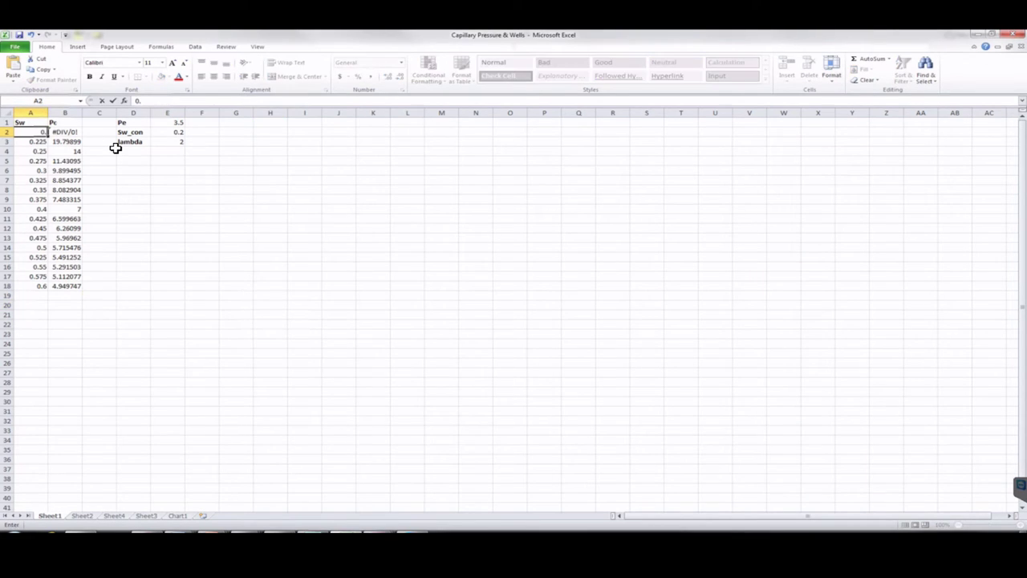
key("BackSpace")
type("1")
key("Return")
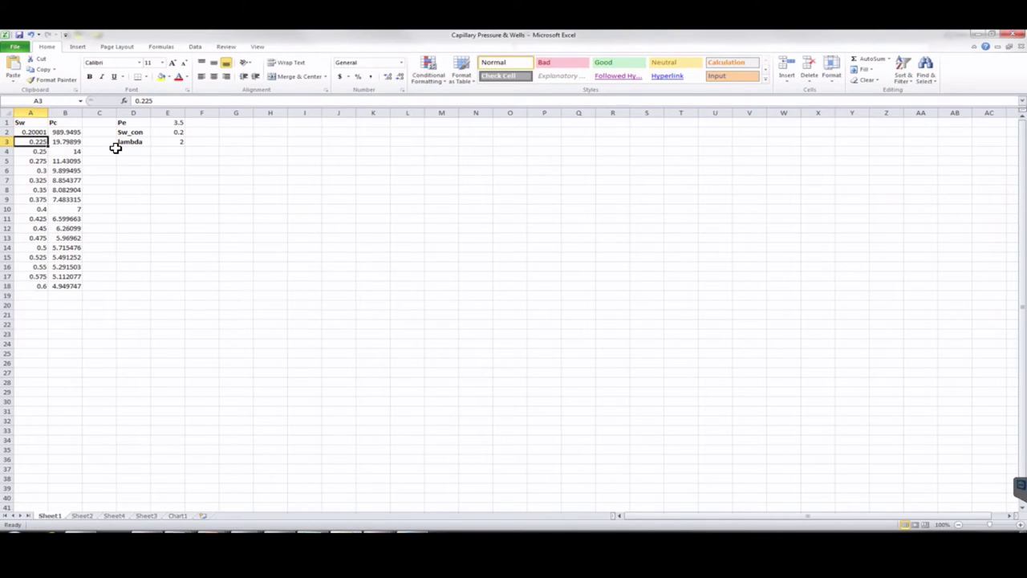
- Copy the Pc values in B2:B18 into the Pcow column of the water-oil table in Builder and apply the change
left_click(66, 134)
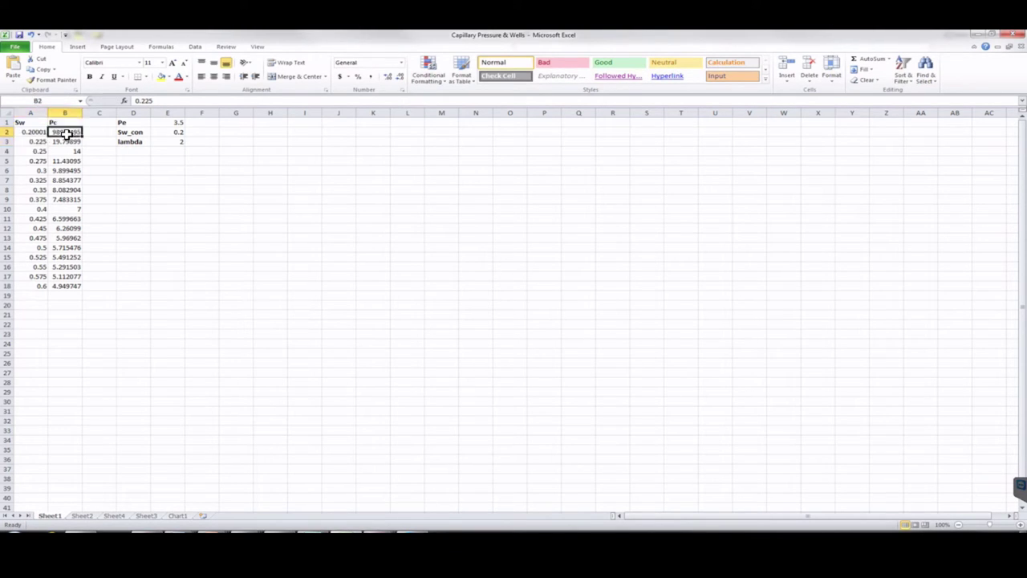
left_click_drag(66, 134, 70, 286)
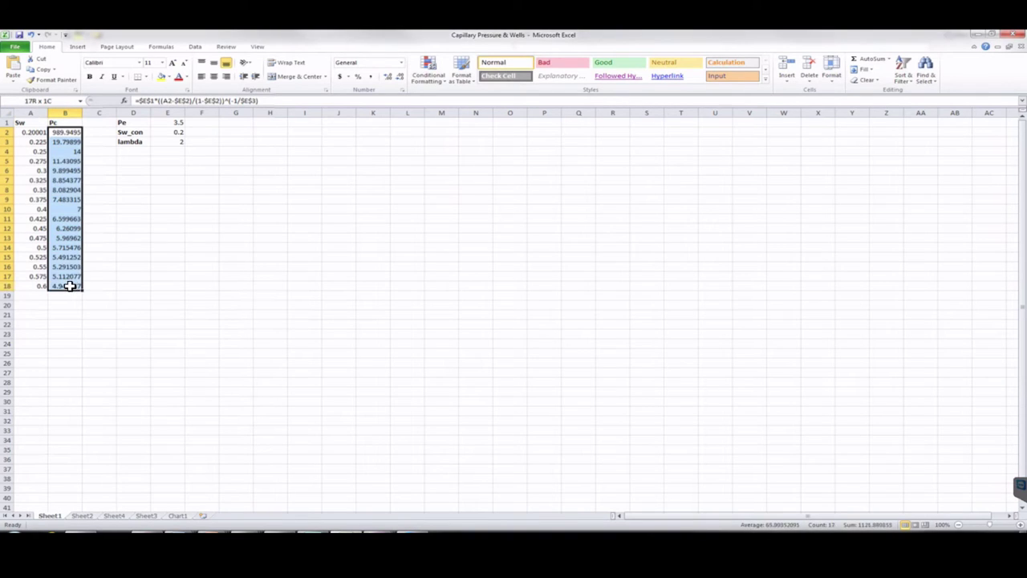
key("ctrl+c")
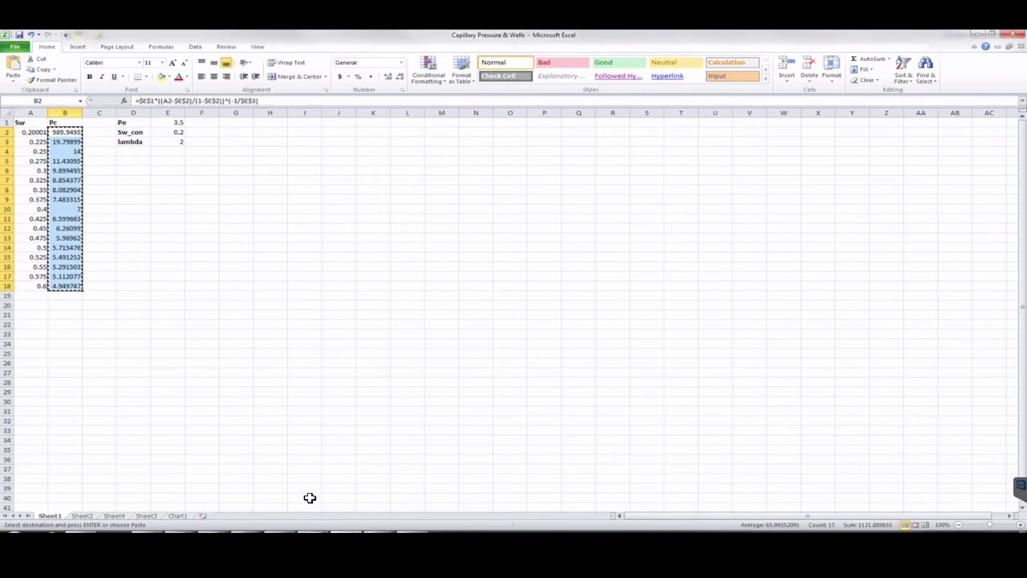
left_click(393, 531)
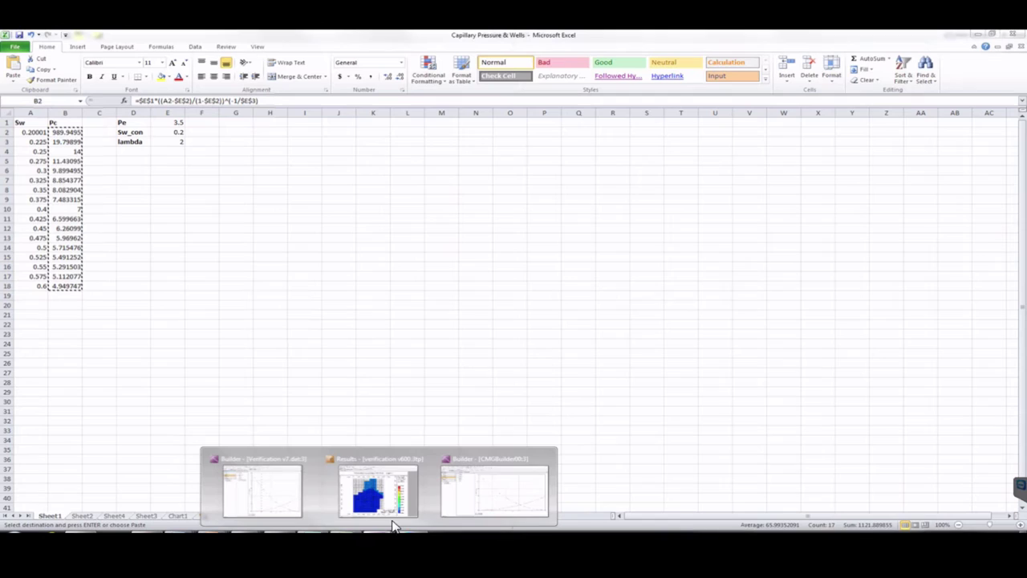
left_click(474, 484)
left_click(282, 252)
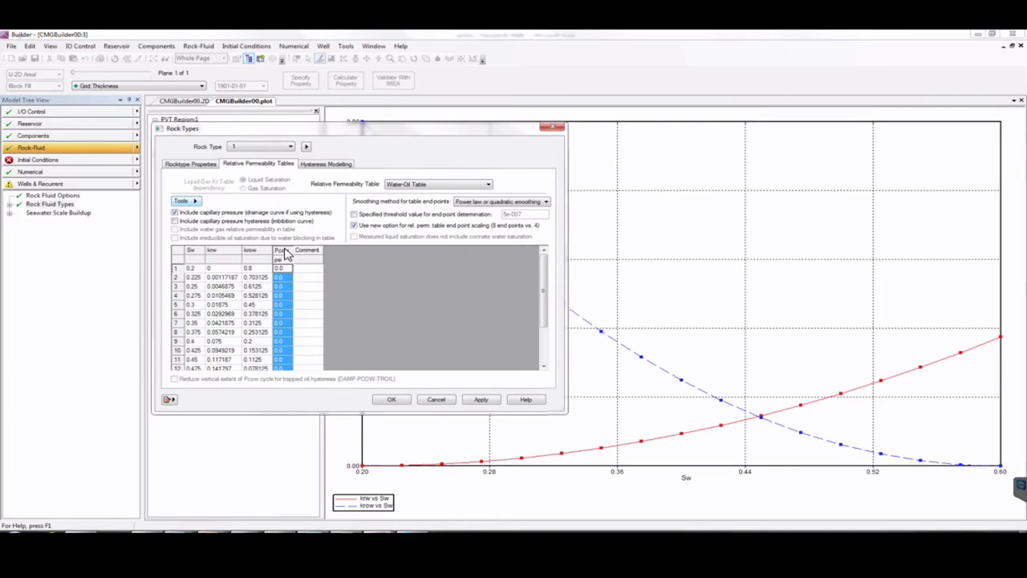
key("ctrl+v")
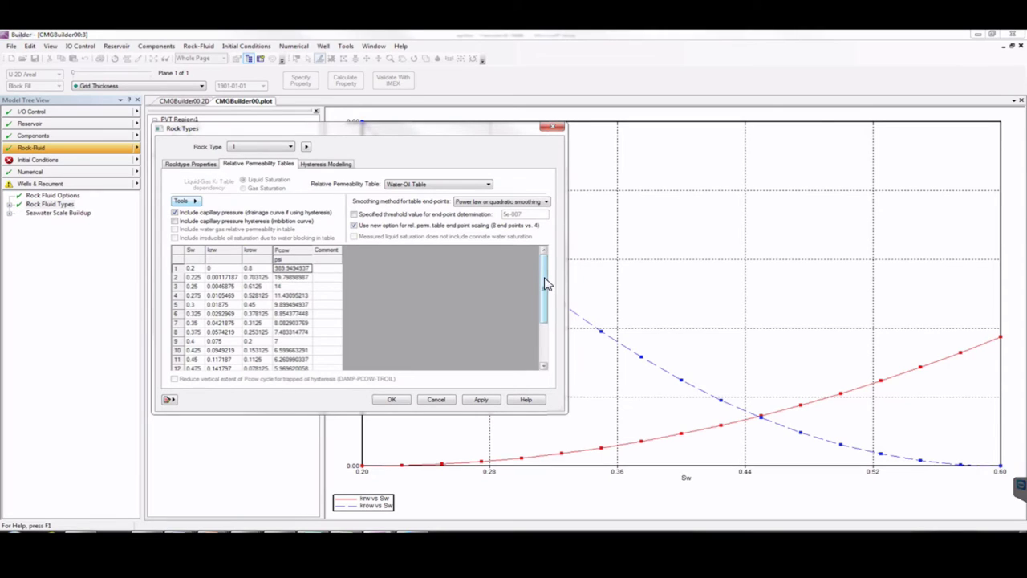
left_click_drag(546, 284, 545, 331)
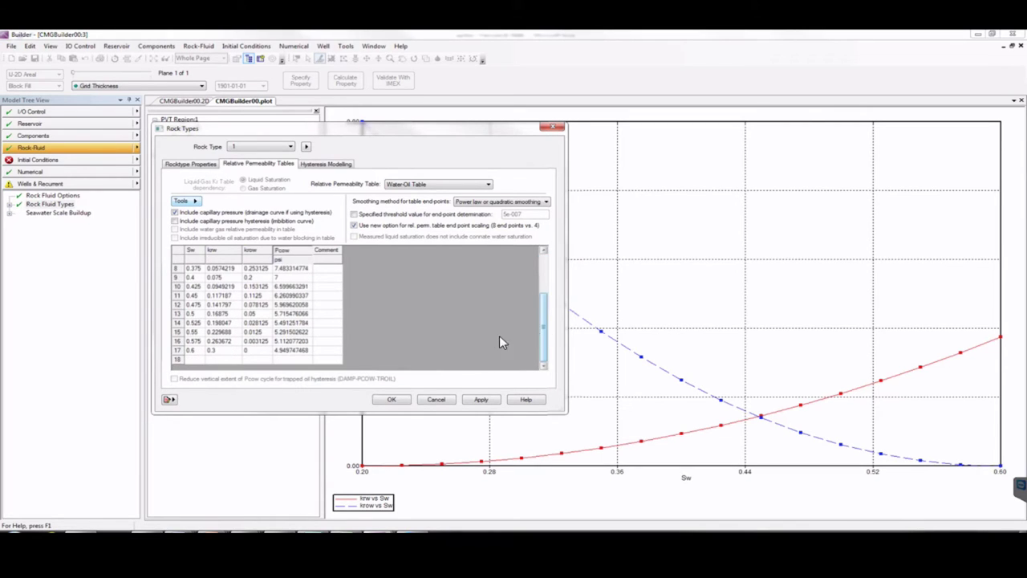
left_click(480, 399)
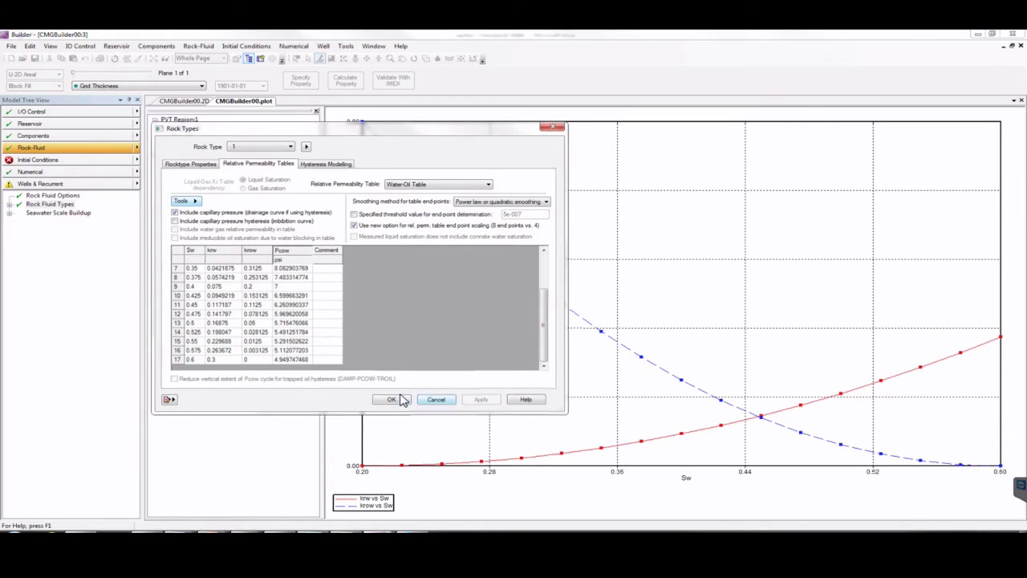
- Accept the rock type tables and set the advanced initial conditions to block-center saturation (BLOCK_CENTER) with Water, Oil - No free gas
left_click(395, 400)
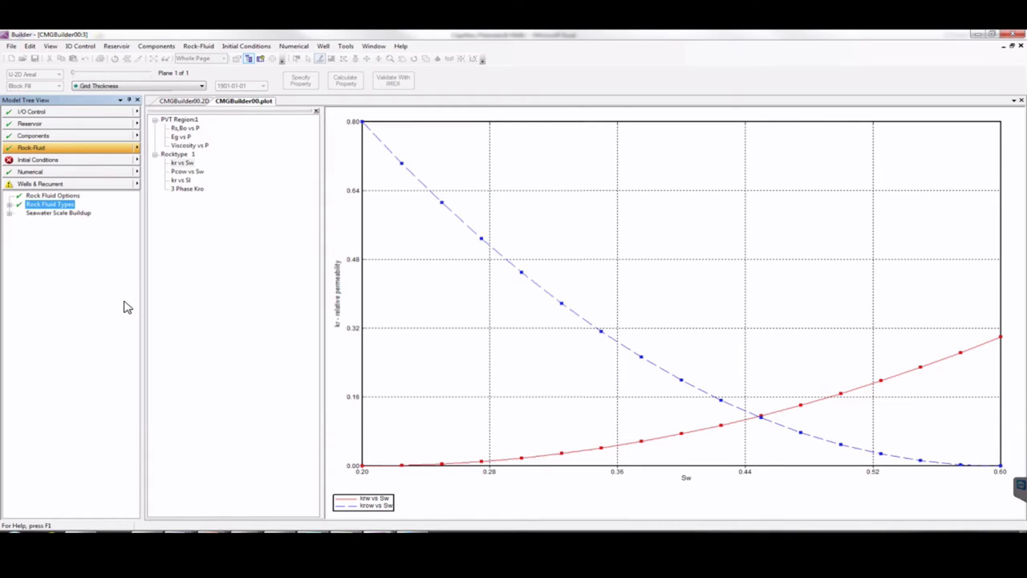
left_click(39, 162)
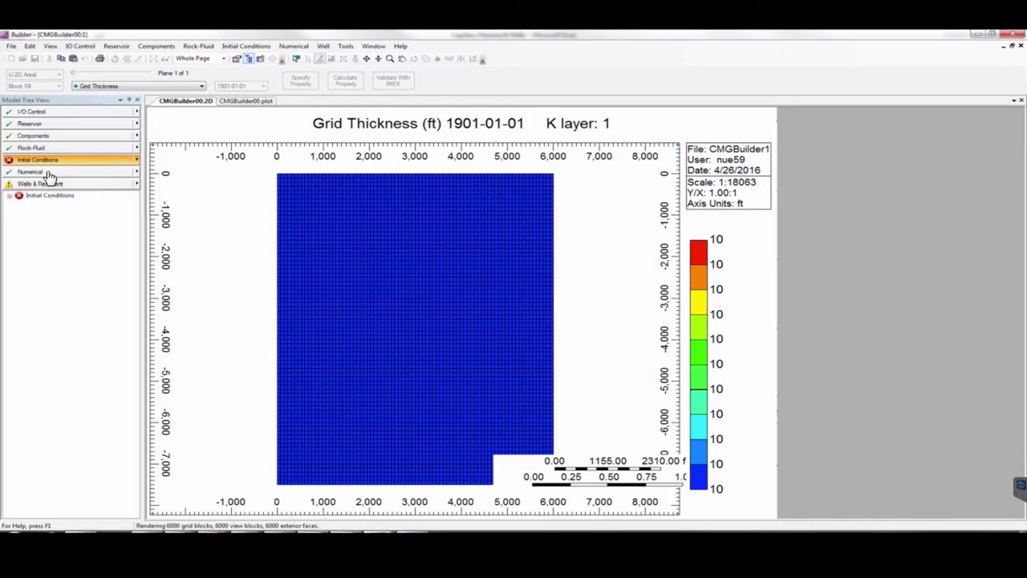
double_click(55, 197)
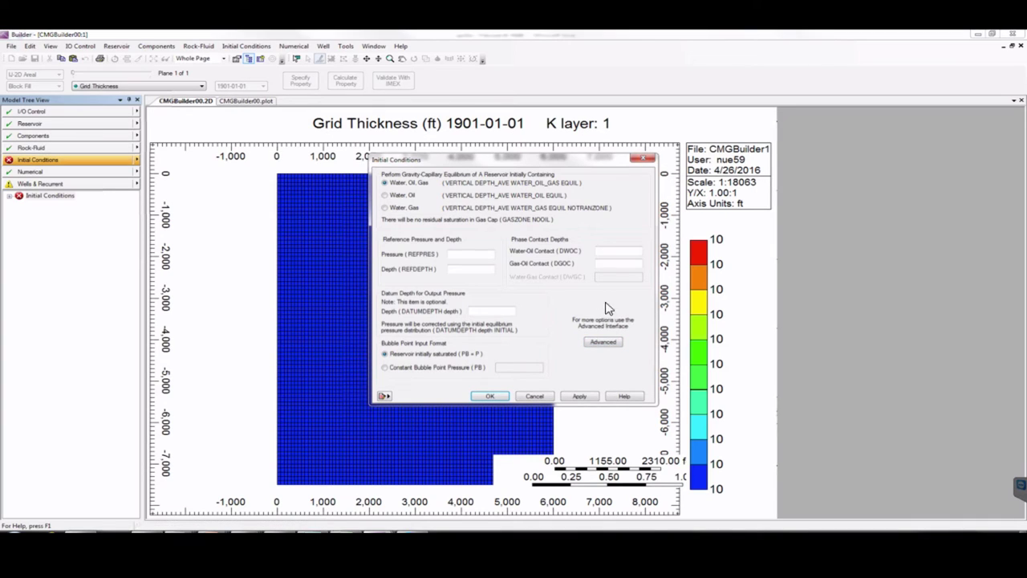
left_click(601, 343)
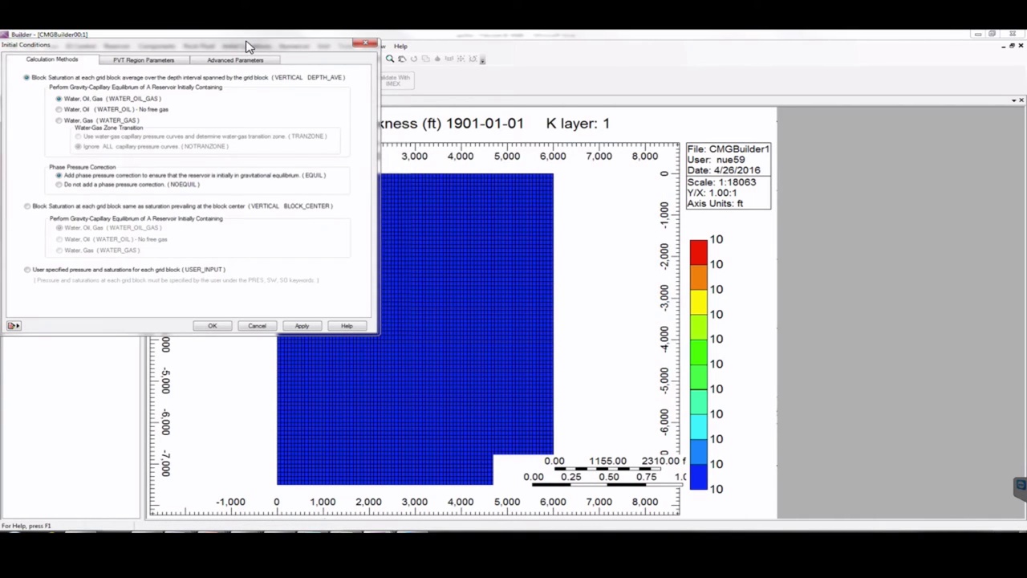
left_click_drag(250, 45, 445, 88)
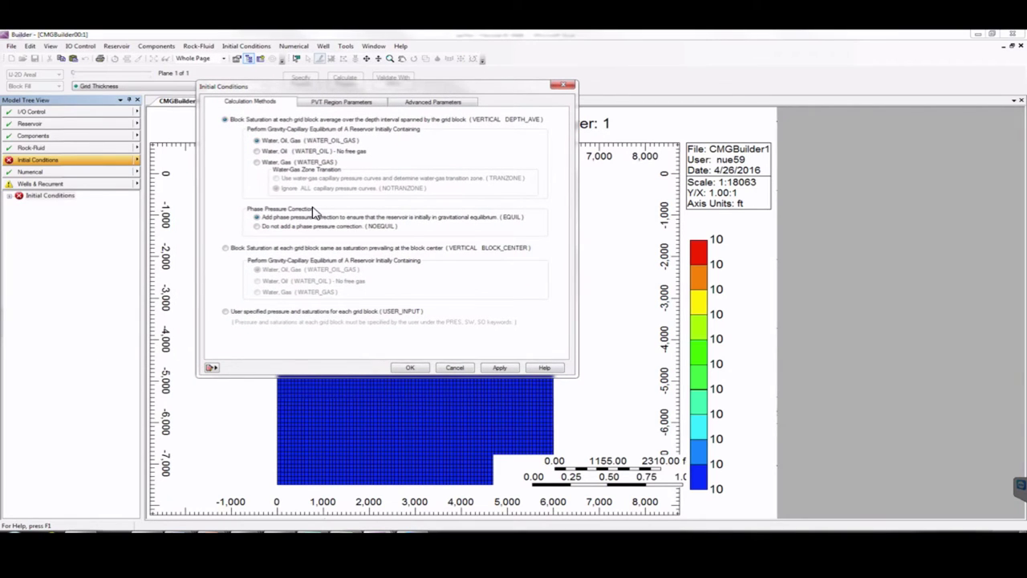
left_click(225, 248)
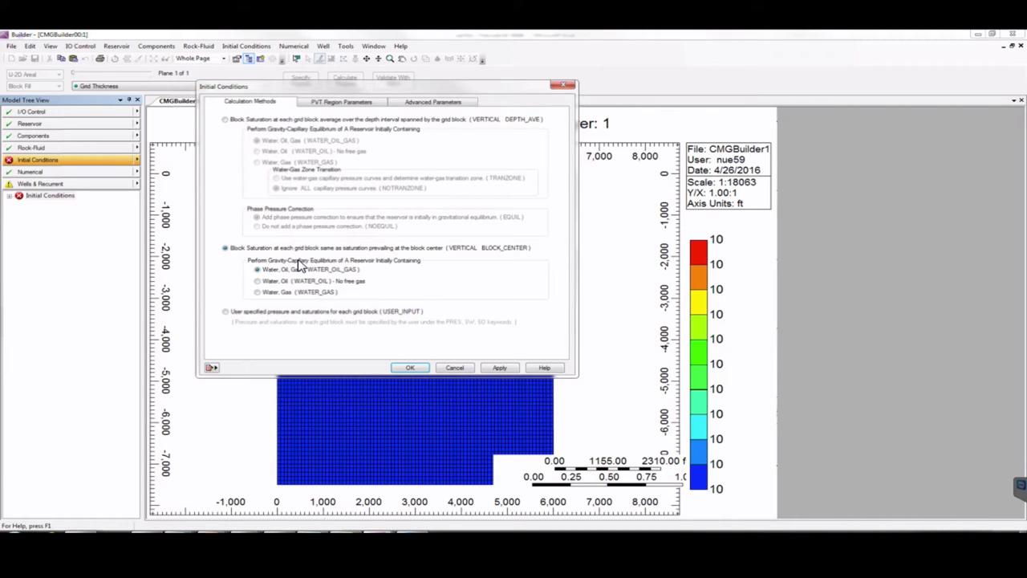
left_click(258, 284)
left_click(497, 369)
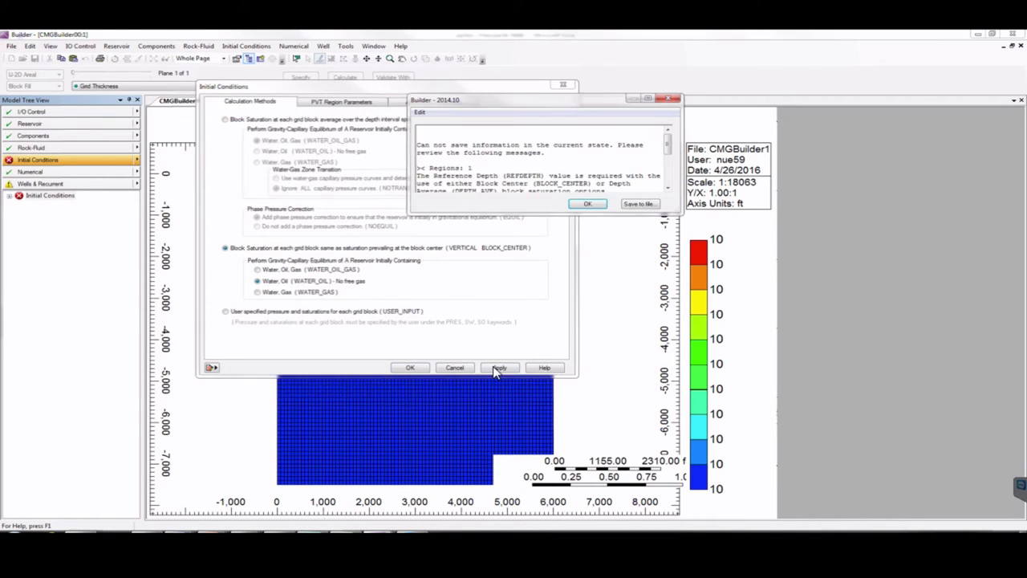
left_click(587, 204)
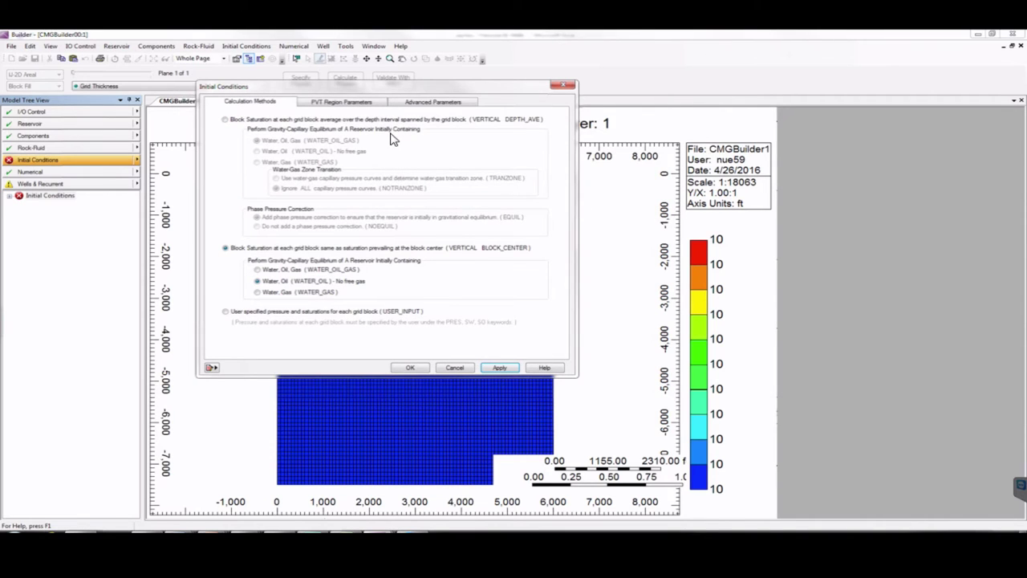
- Set PVT Region 1's reference pressure to 4500 psi, reference depth to 7474.45 ft and water-oil contact to 7474.45 ft, and confirm the initial conditions
left_click(336, 107)
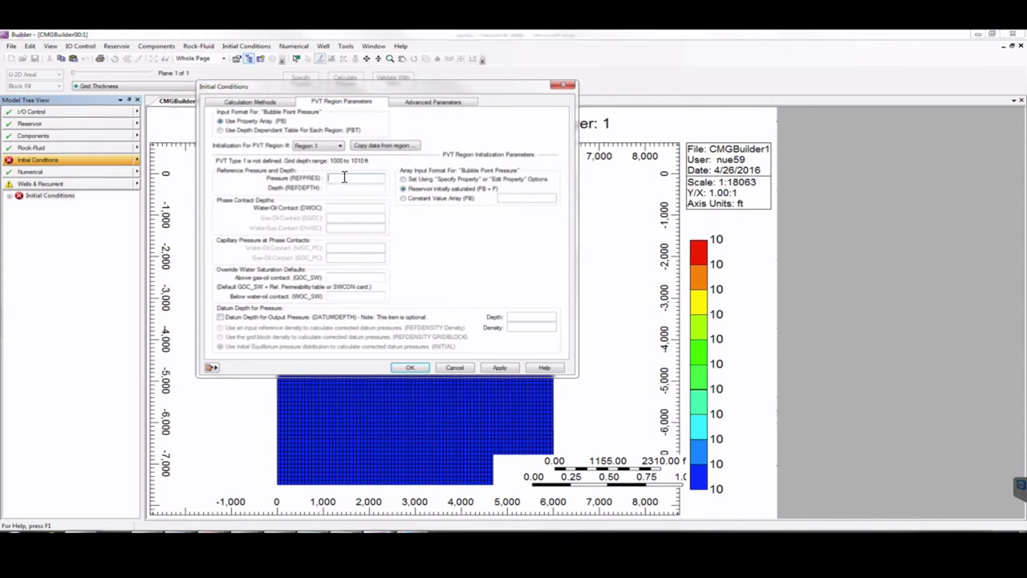
type("4500")
left_click(358, 188)
type("7474")
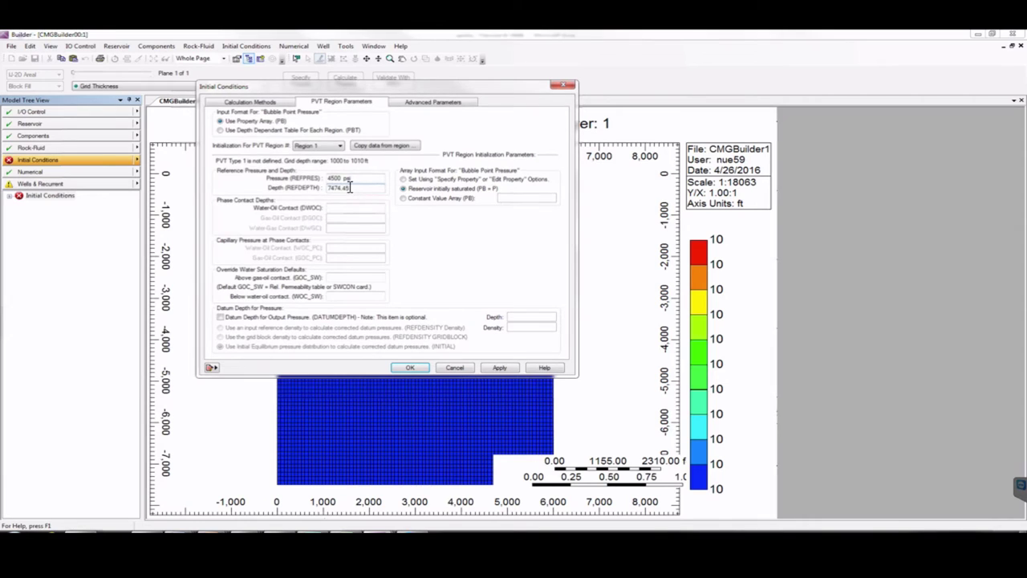
left_click(349, 208)
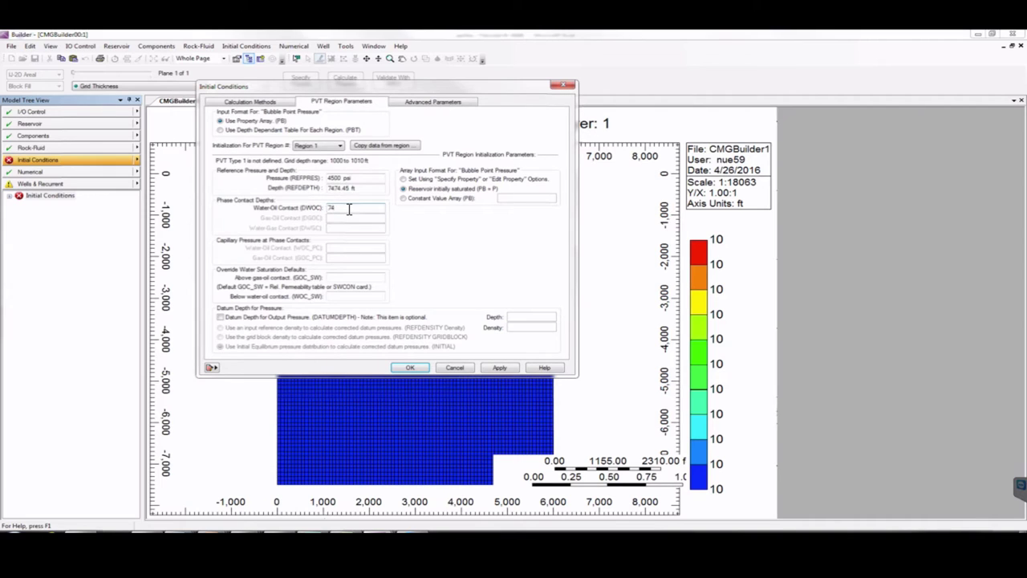
type("7474.45")
left_click(500, 368)
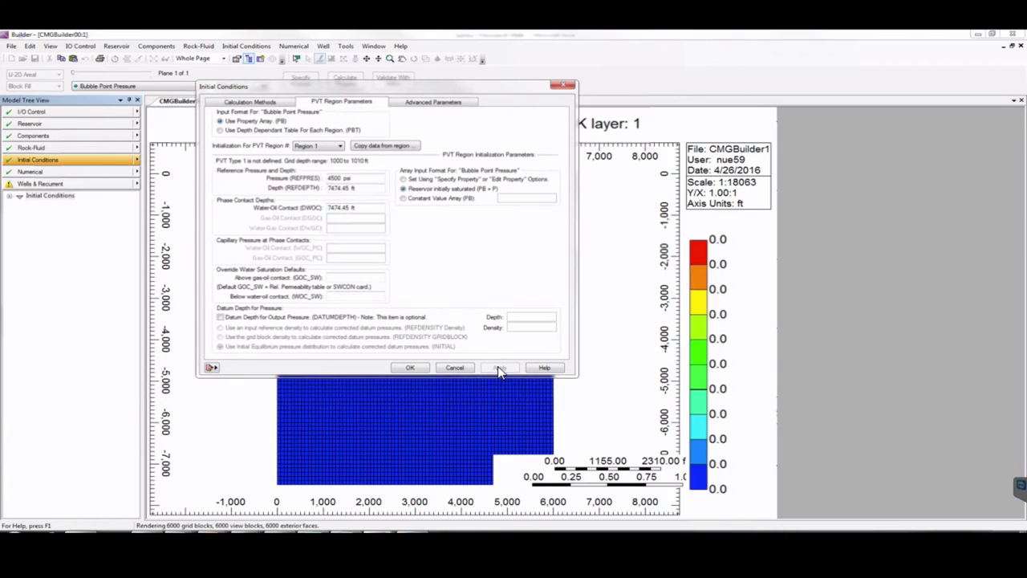
left_click(411, 368)
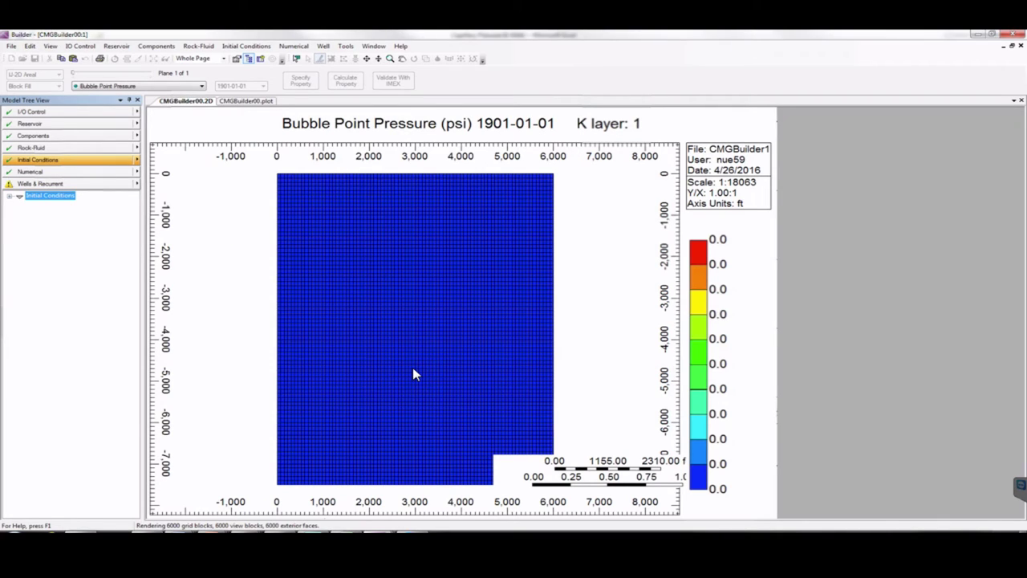
- In the numerical controls, set the first time step size after well change (DTWELL) to 1 day
left_click(30, 176)
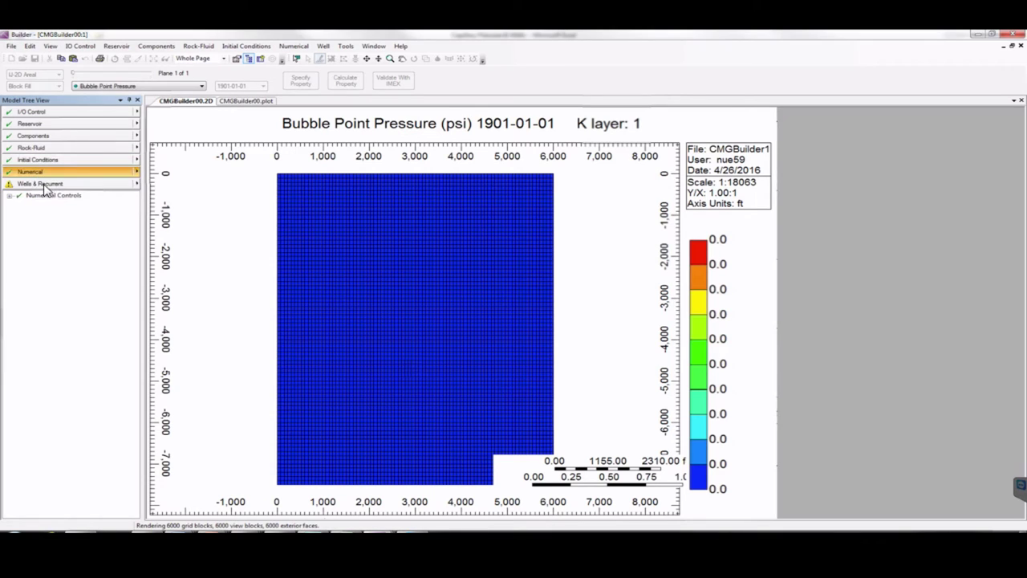
double_click(62, 199)
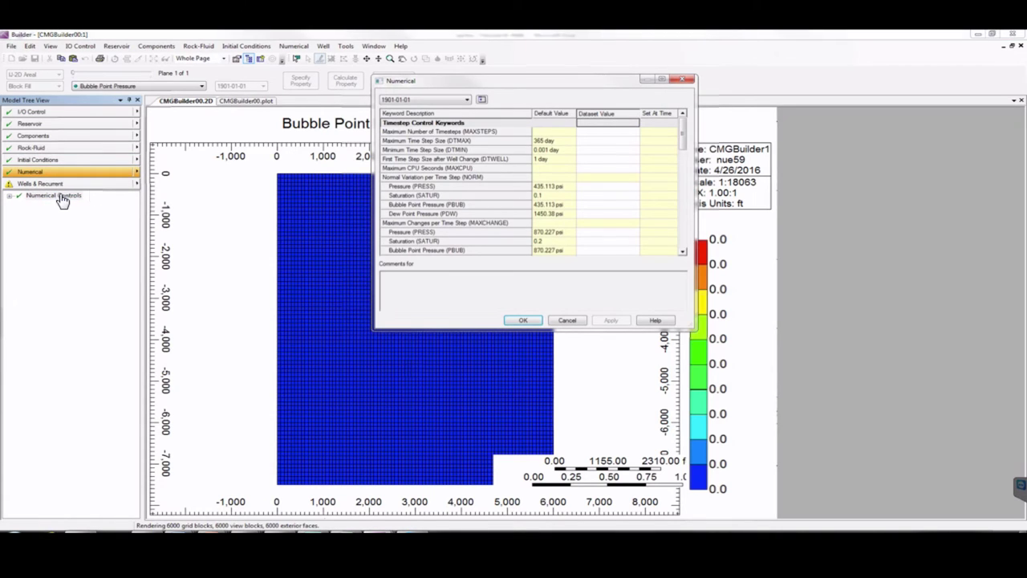
left_click(587, 142)
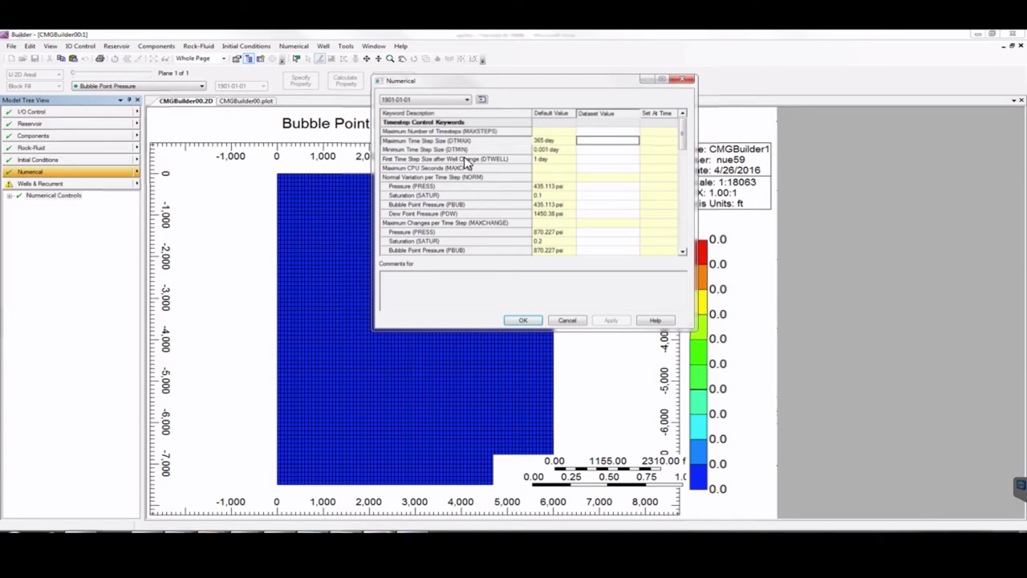
left_click(595, 161)
type("1")
key("Return")
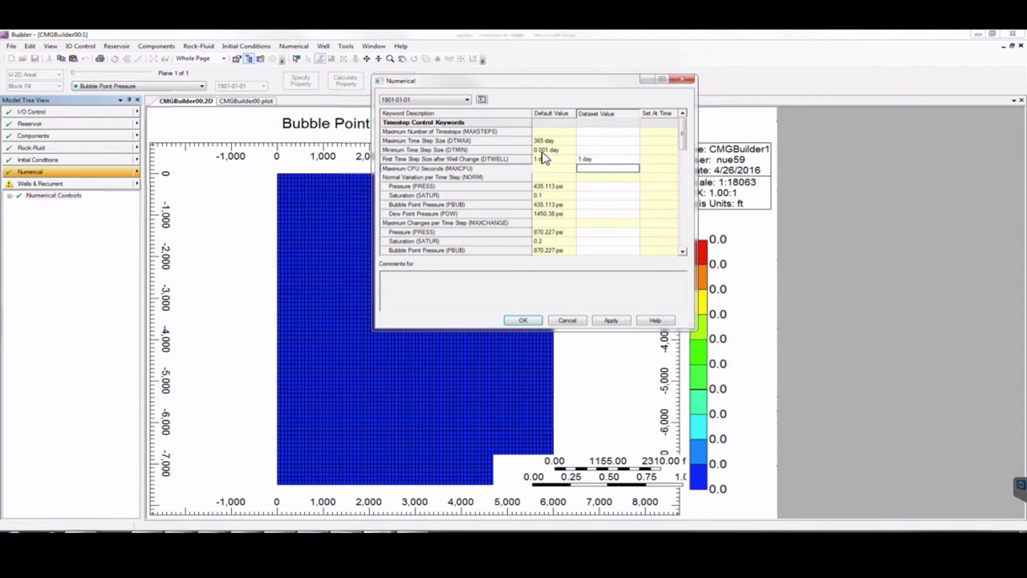
- Set the minimum time step size (DTMIN) to 0.999999 day and the maximum (DTMAX) to 1 day, and confirm the numerical controls
left_click(595, 151)
type("0.")
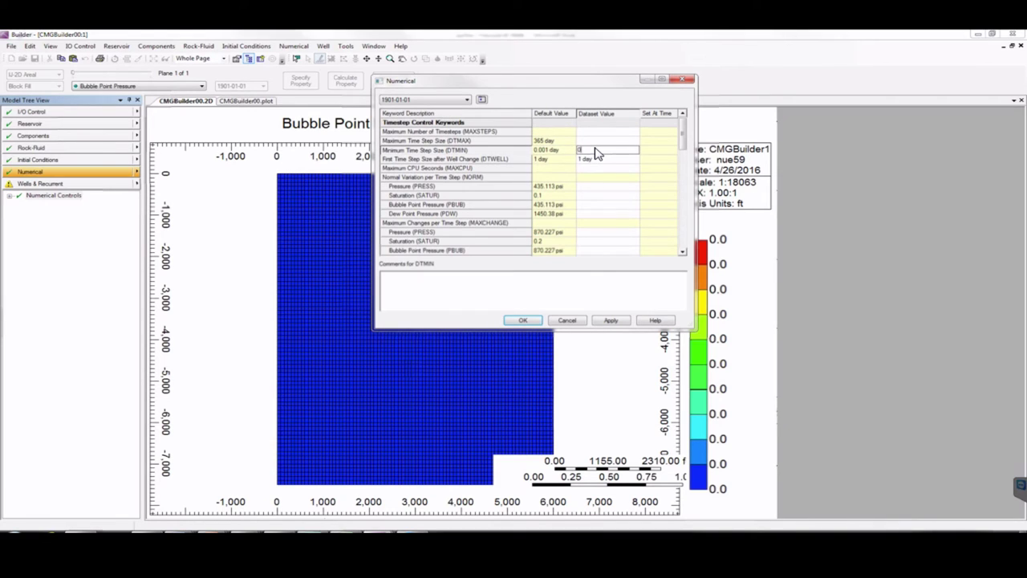
type("9999")
key("Return")
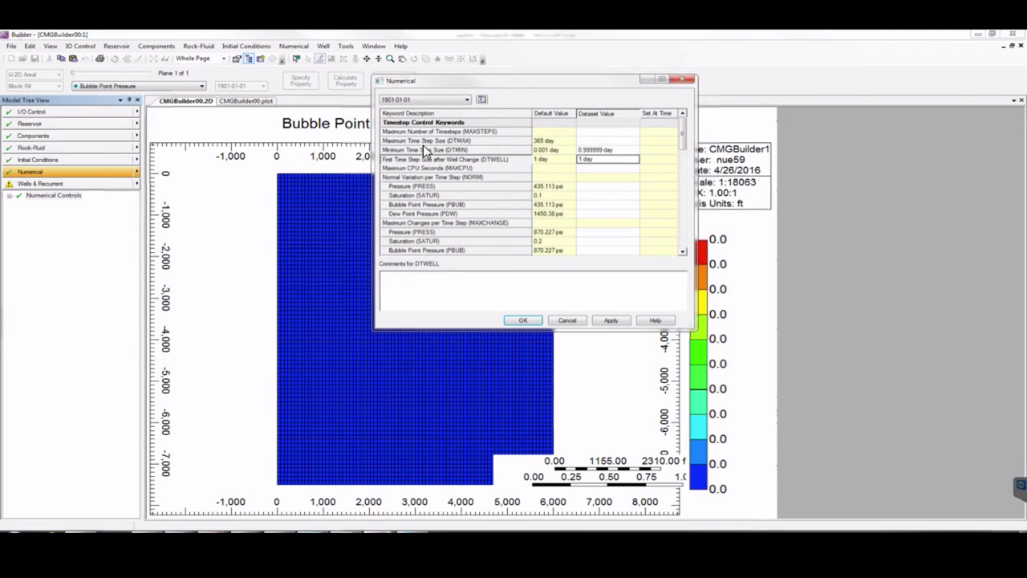
left_click(605, 142)
type("1")
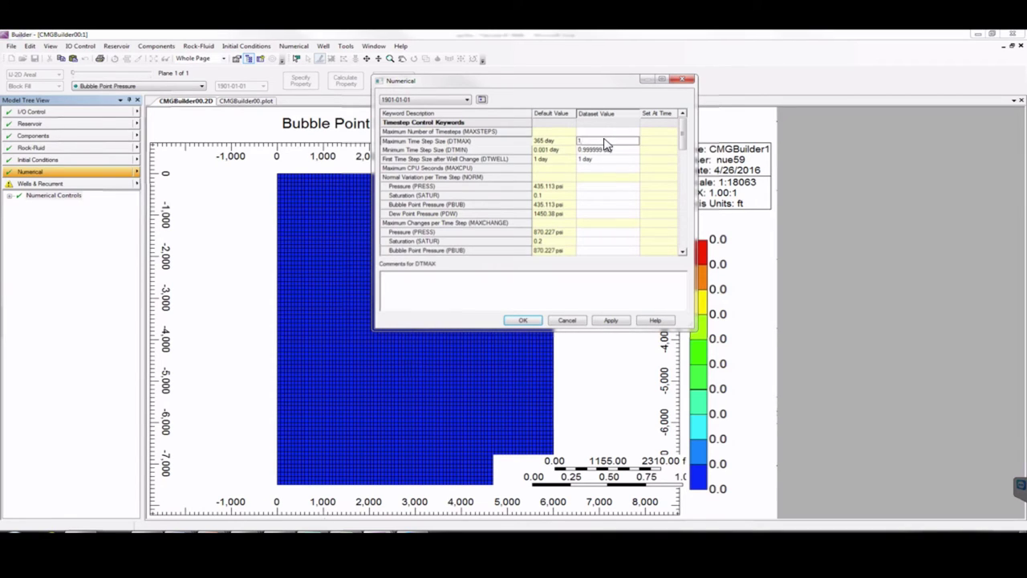
key("Return")
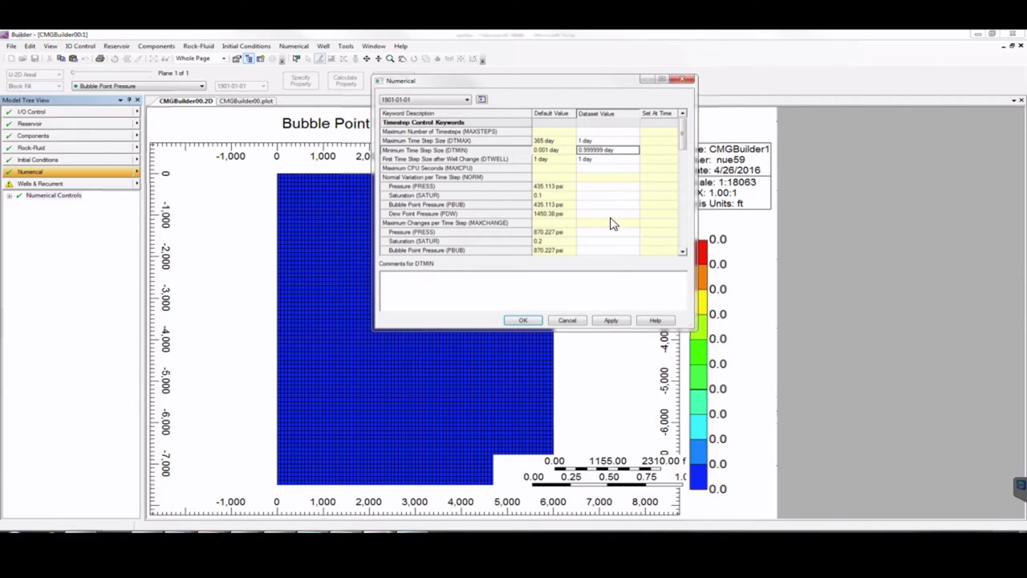
left_click(612, 322)
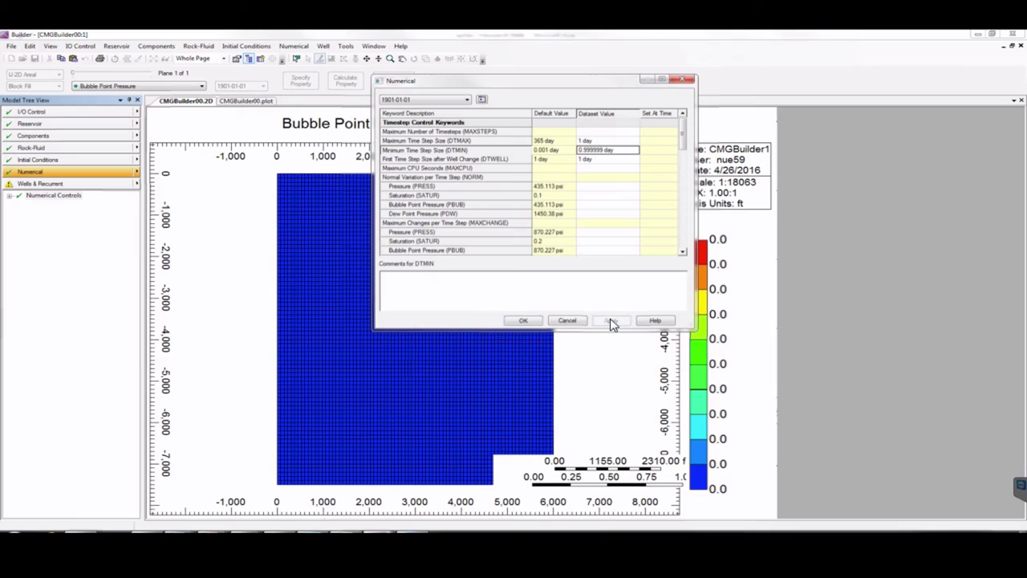
left_click(518, 321)
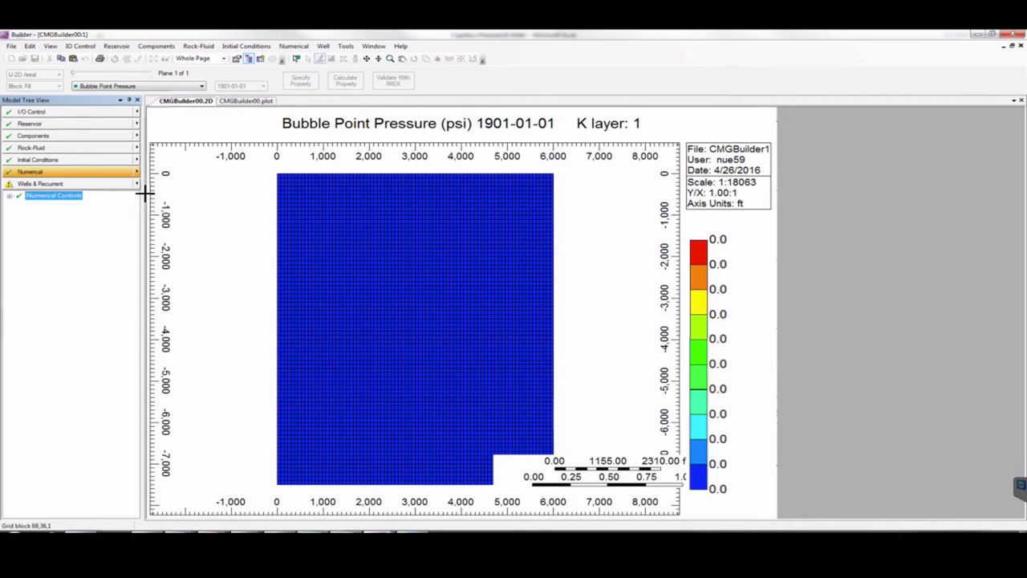
- Switch the grid view to Probe mode to enable saving the dataset
left_click(12, 46)
left_click(112, 341)
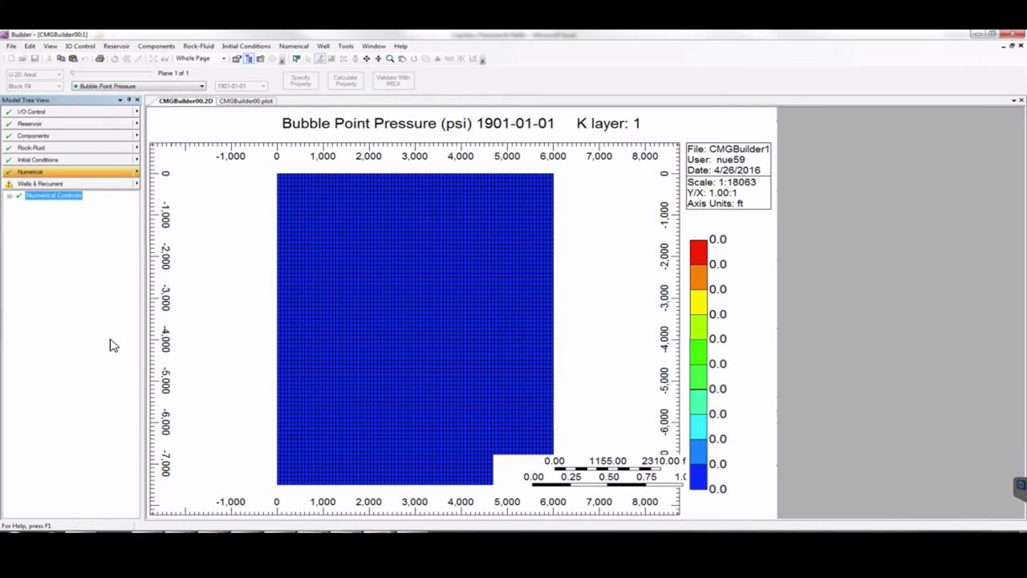
left_click(54, 114)
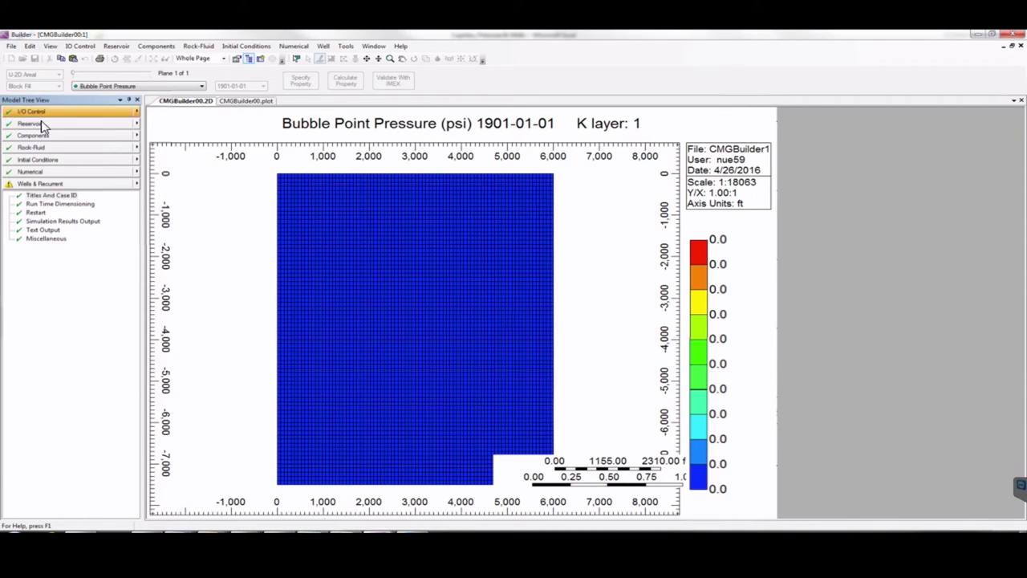
left_click(297, 61)
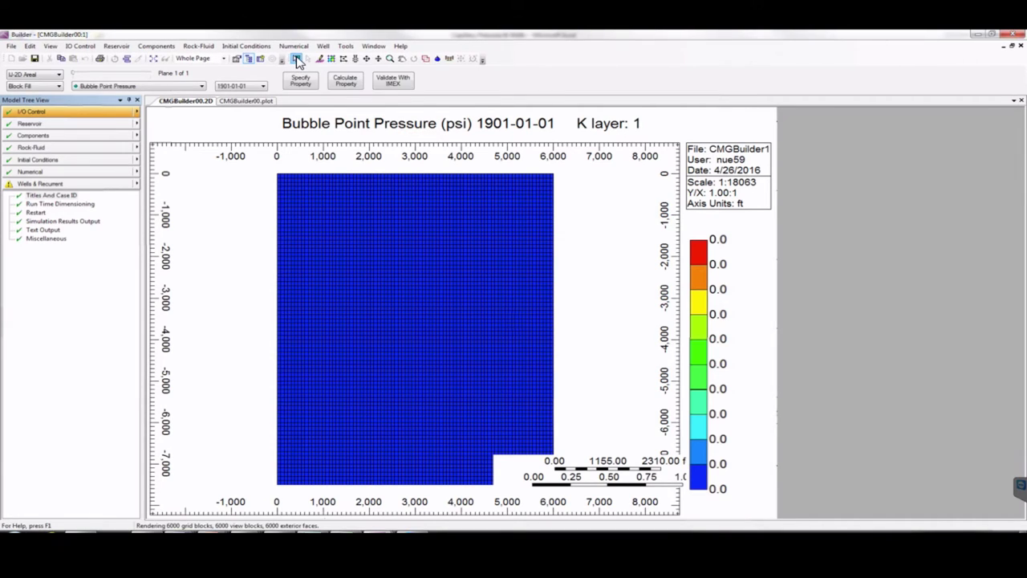
- Save the dataset under the main file name CMG Project 2 in the project's CMG folder
left_click(11, 47)
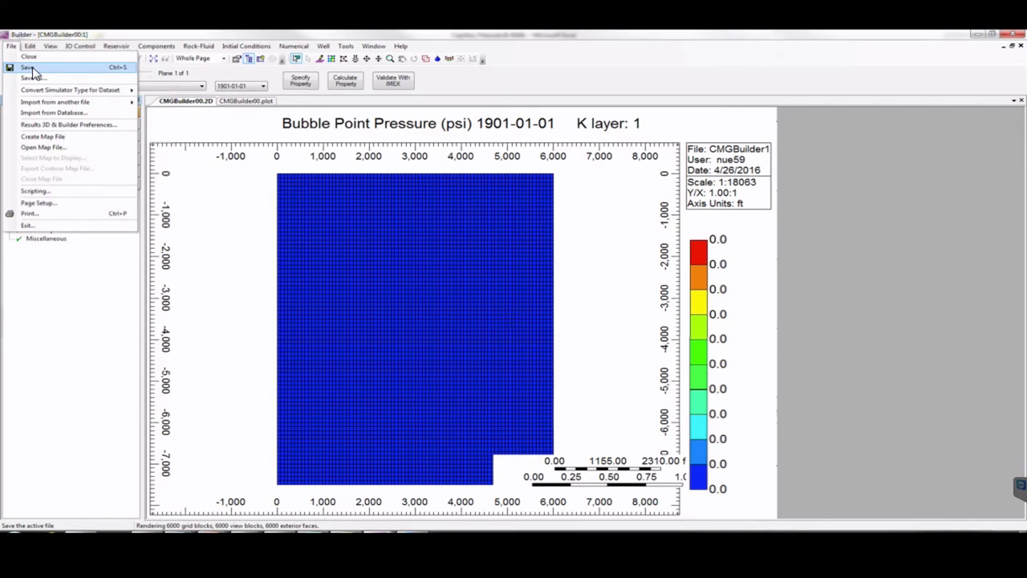
left_click(31, 69)
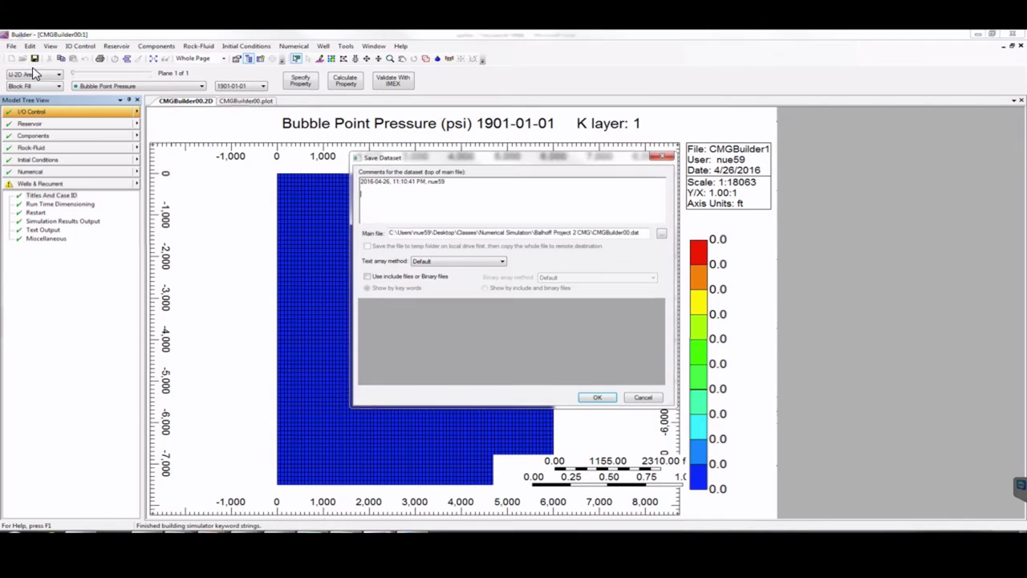
left_click(662, 235)
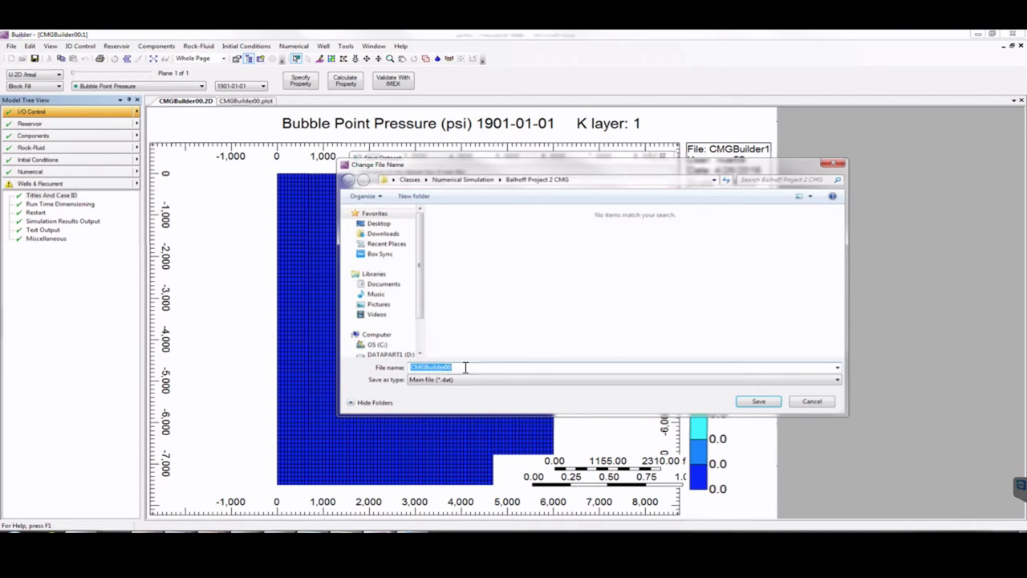
type("CM")
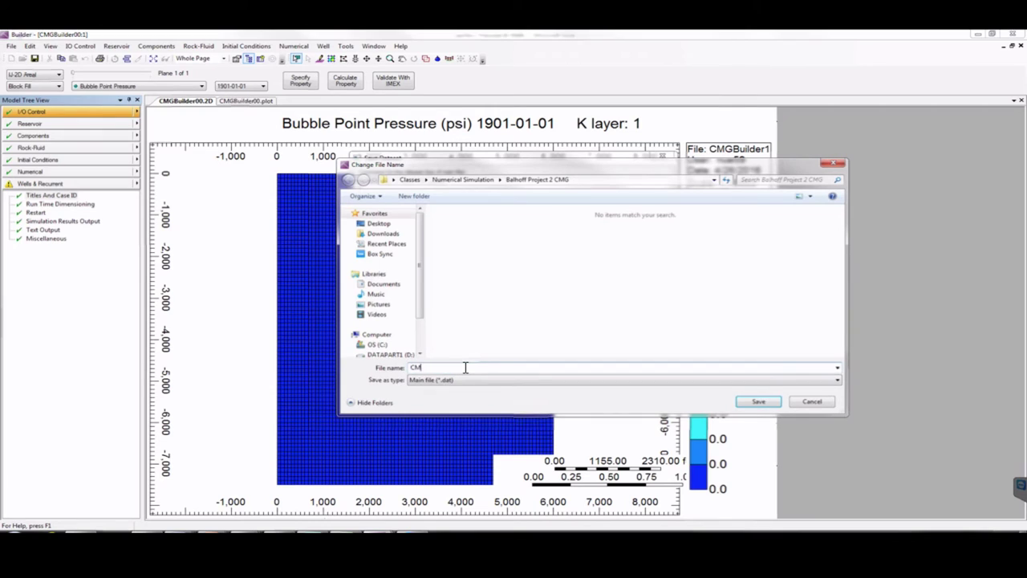
type("G Project 2")
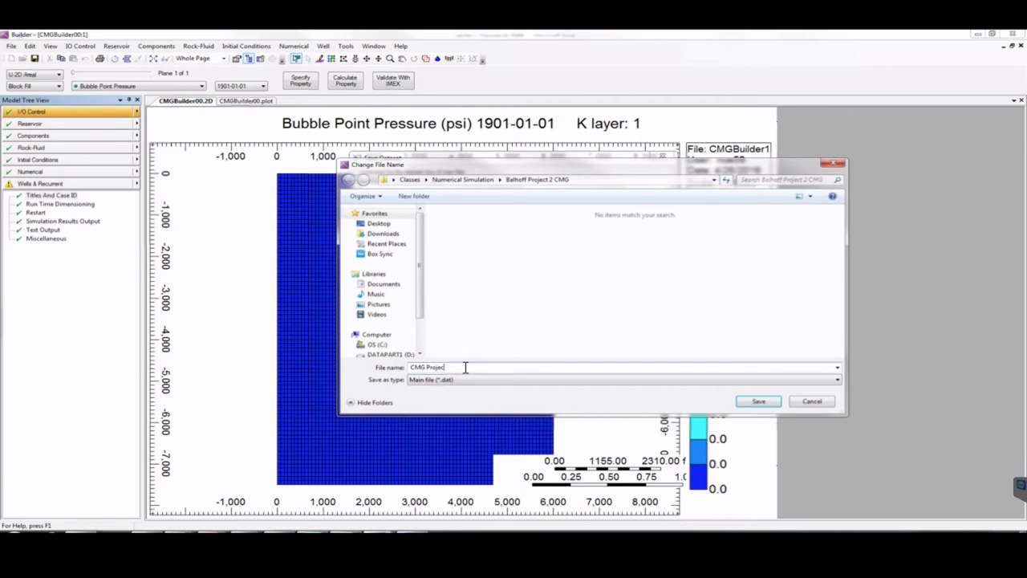
left_click(759, 401)
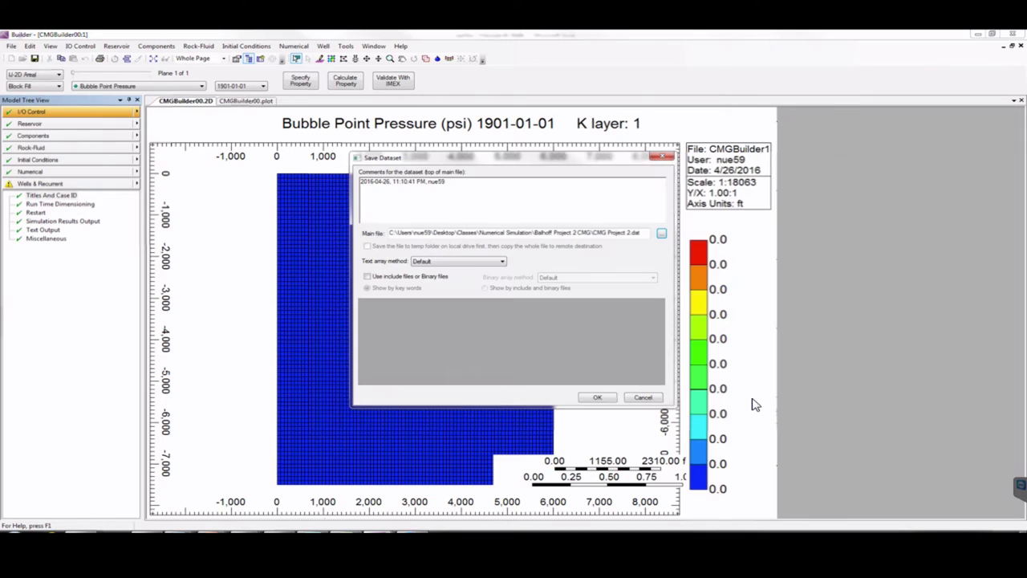
left_click(598, 398)
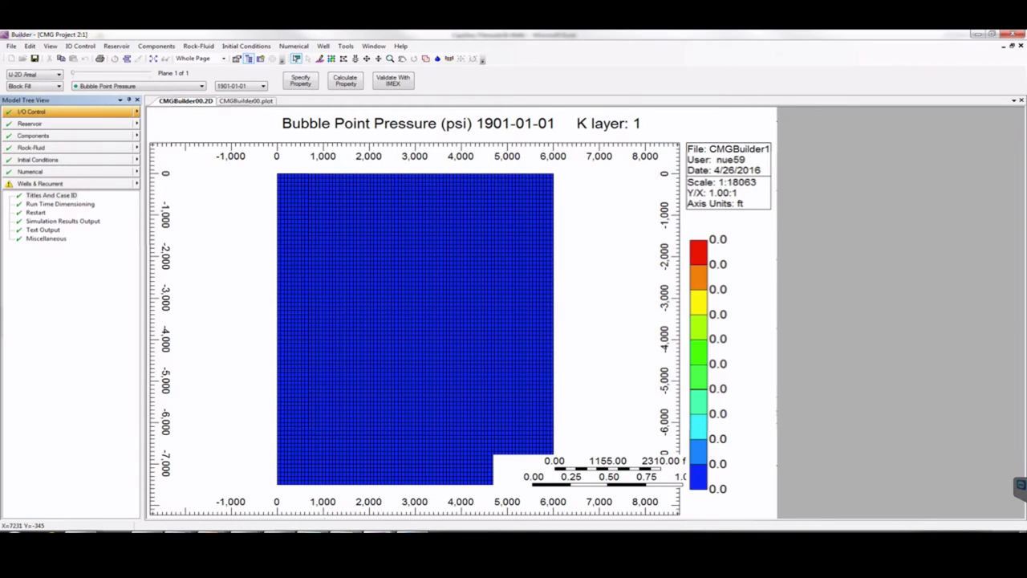
- Close Builder, saving the changes to the CMG Project 2 dataset with the default text array method
left_click(1013, 35)
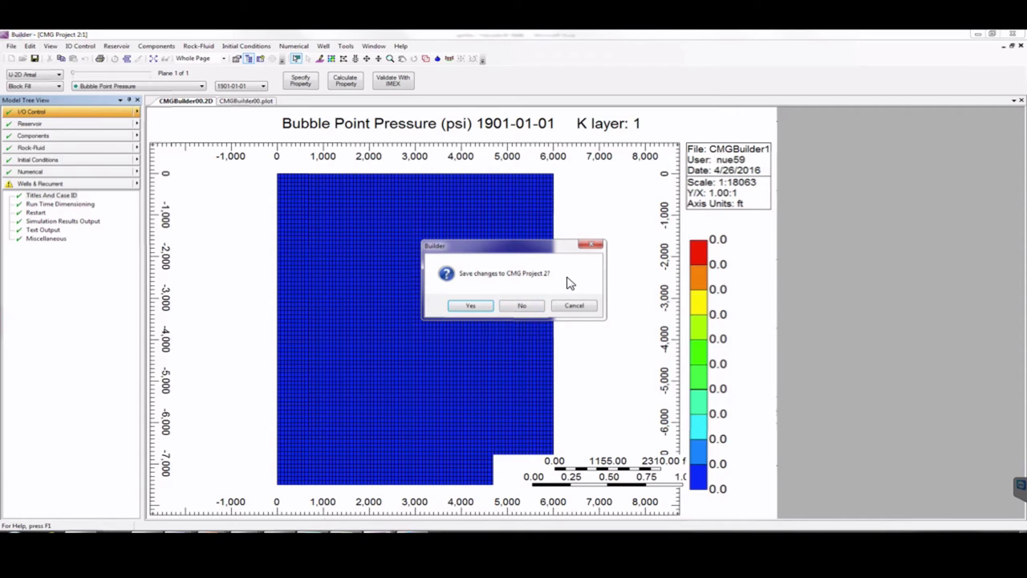
left_click(467, 305)
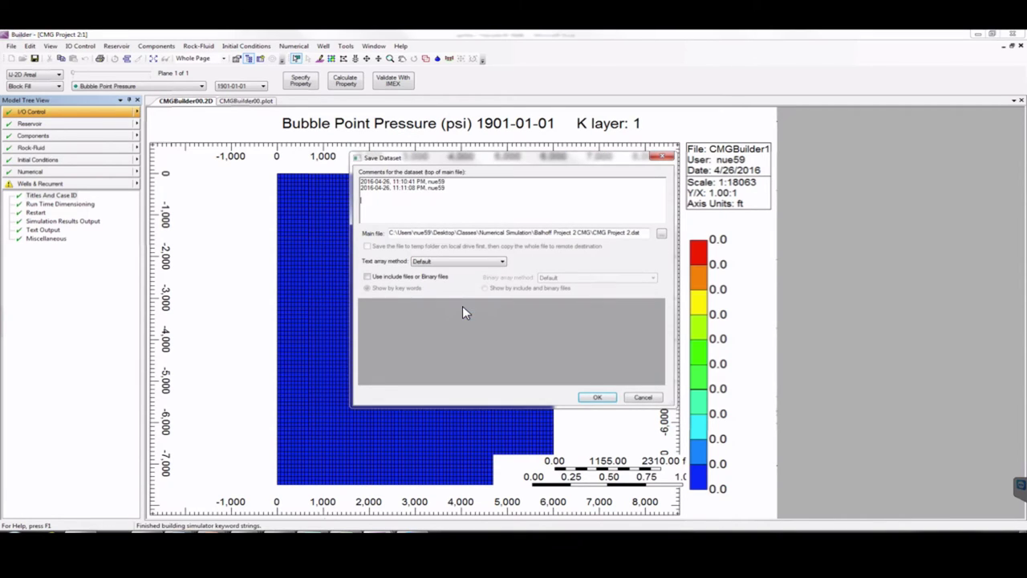
left_click(597, 397)
left_click(559, 310)
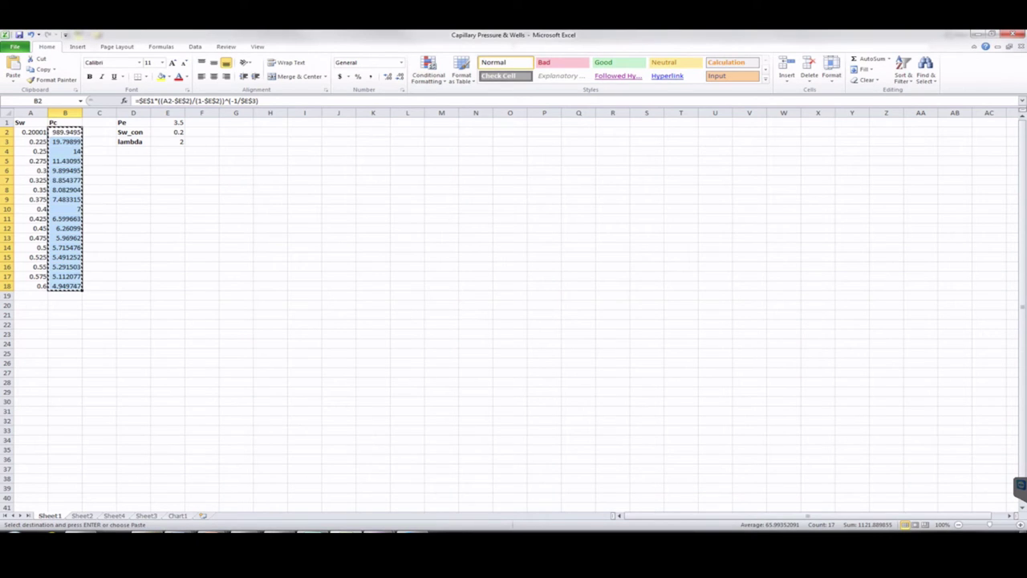
- In the Balhoff Project 2 CMG folder, show the files as medium icons and open PJ1-Depth, keeping the file icons uncovered
left_click(84, 536)
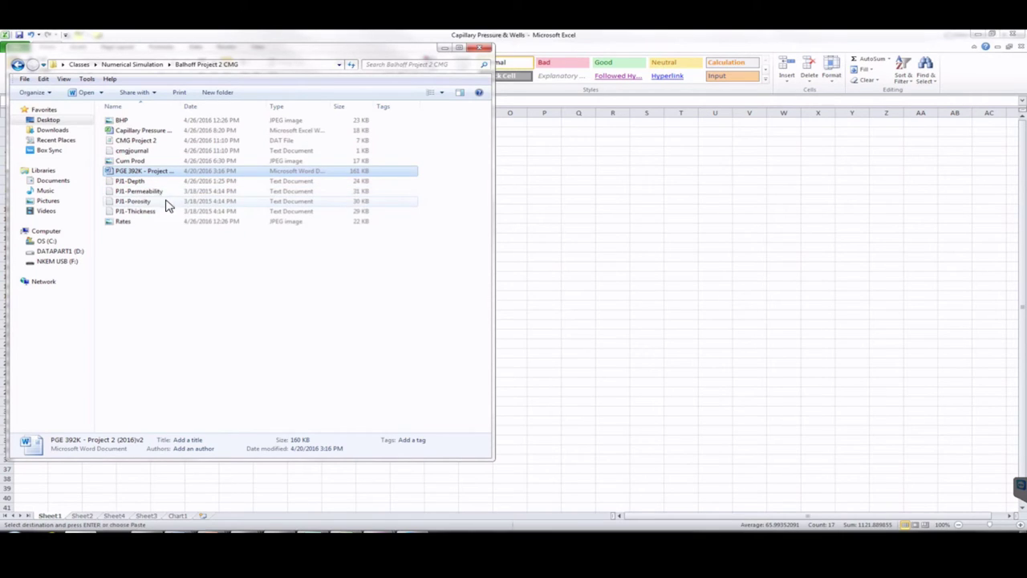
left_click(458, 50)
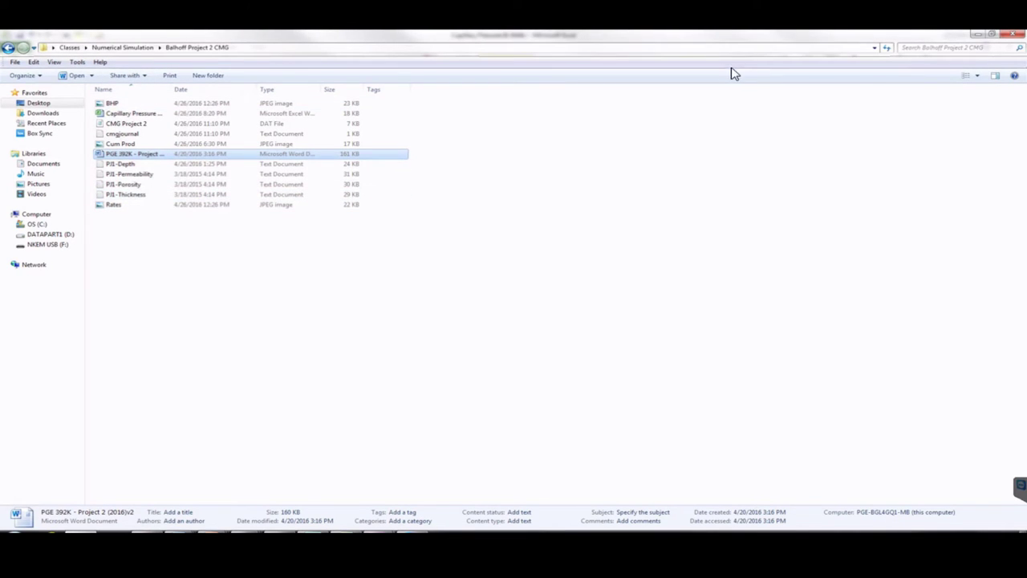
left_click(976, 77)
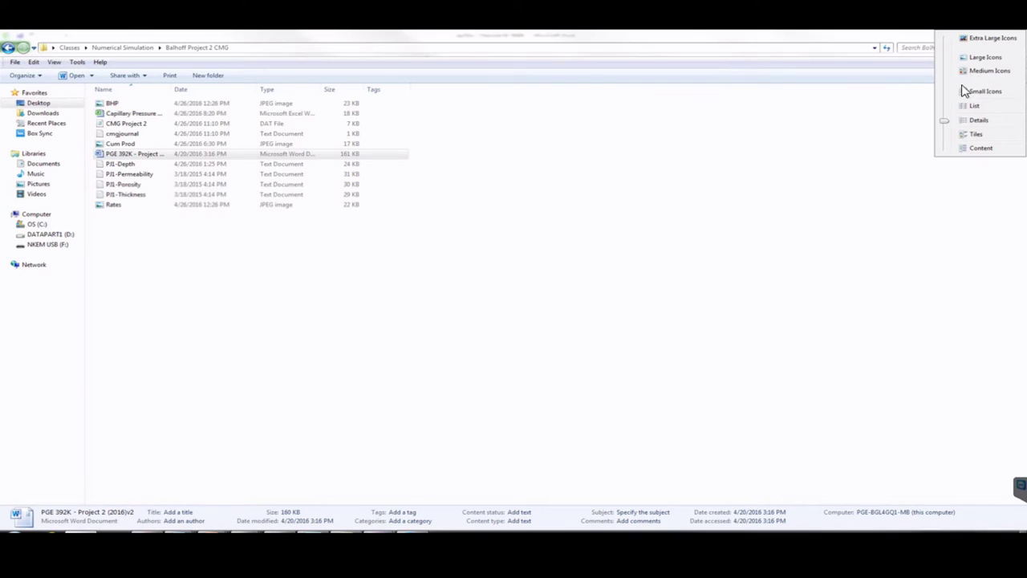
left_click(979, 69)
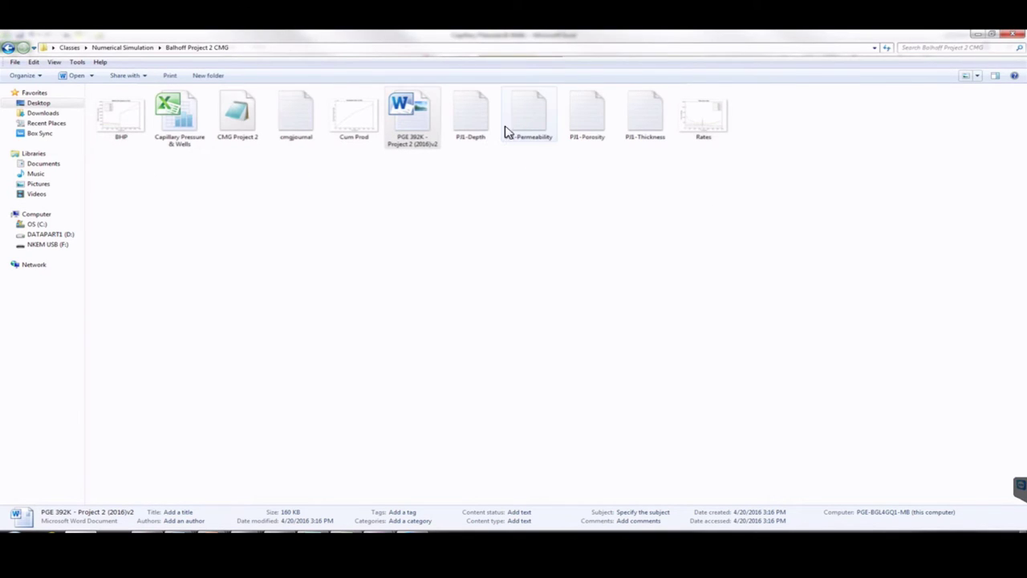
double_click(471, 120)
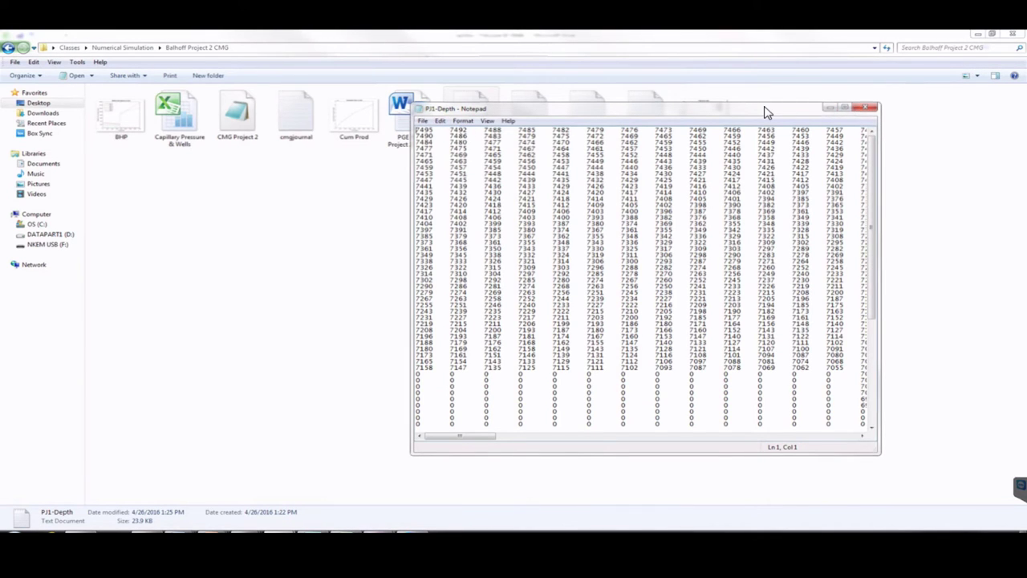
left_click_drag(754, 107, 789, 163)
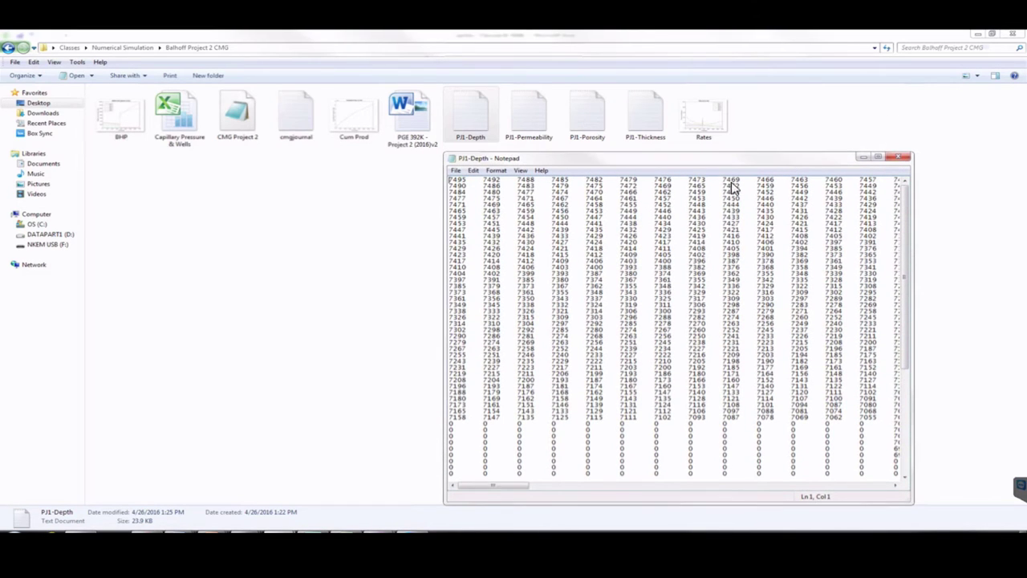
- Switch to the CMG Technologies Launcher, open CMG Project 2.dat for text editing, and maximize the editor window
left_click(313, 540)
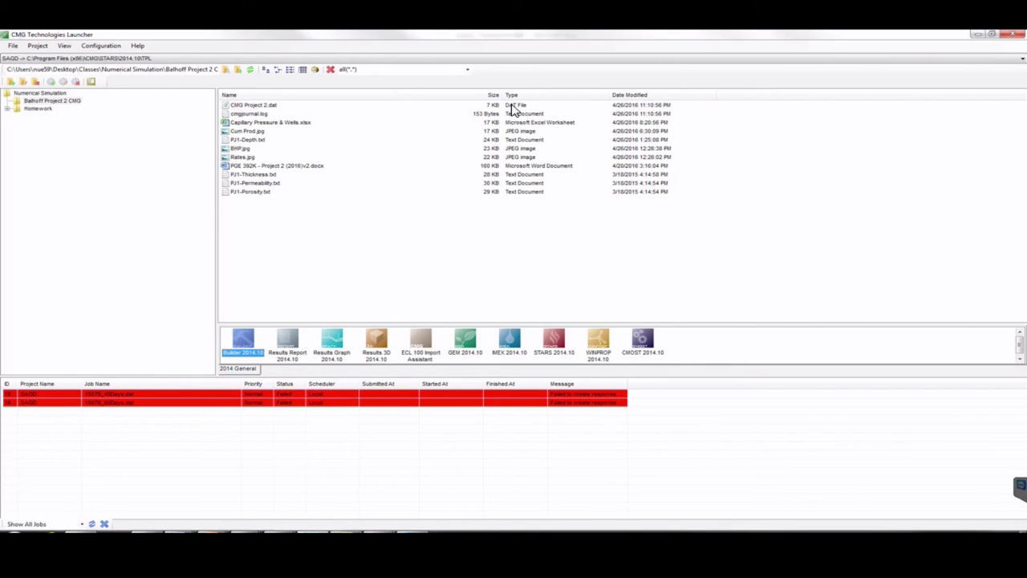
left_click(270, 109)
right_click(271, 113)
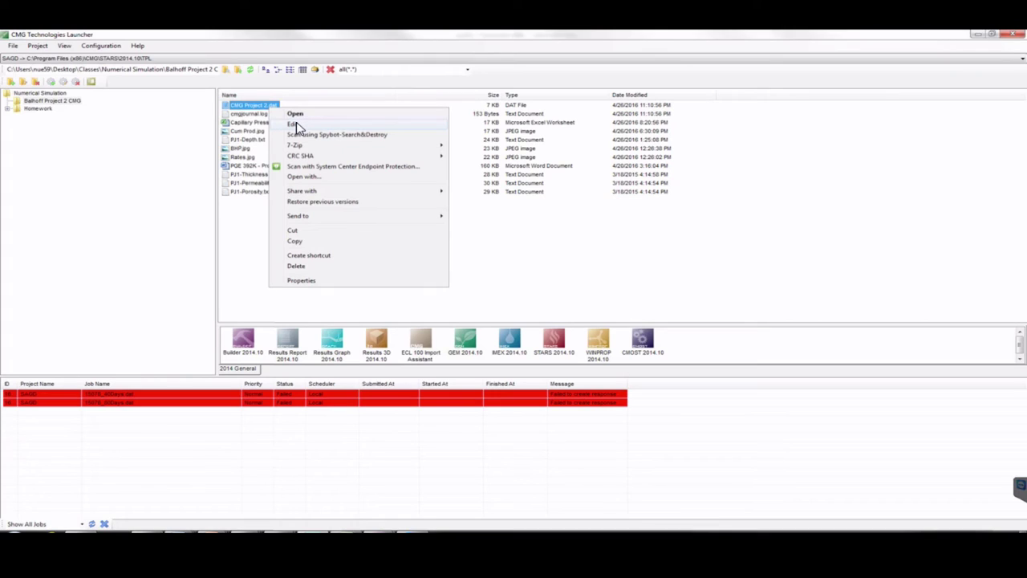
left_click(255, 234)
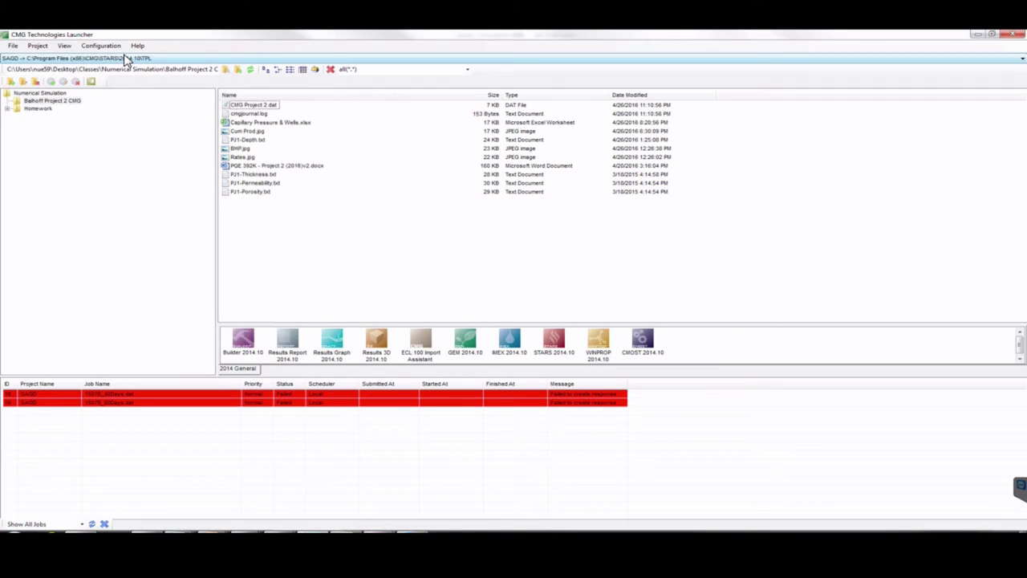
right_click(255, 109)
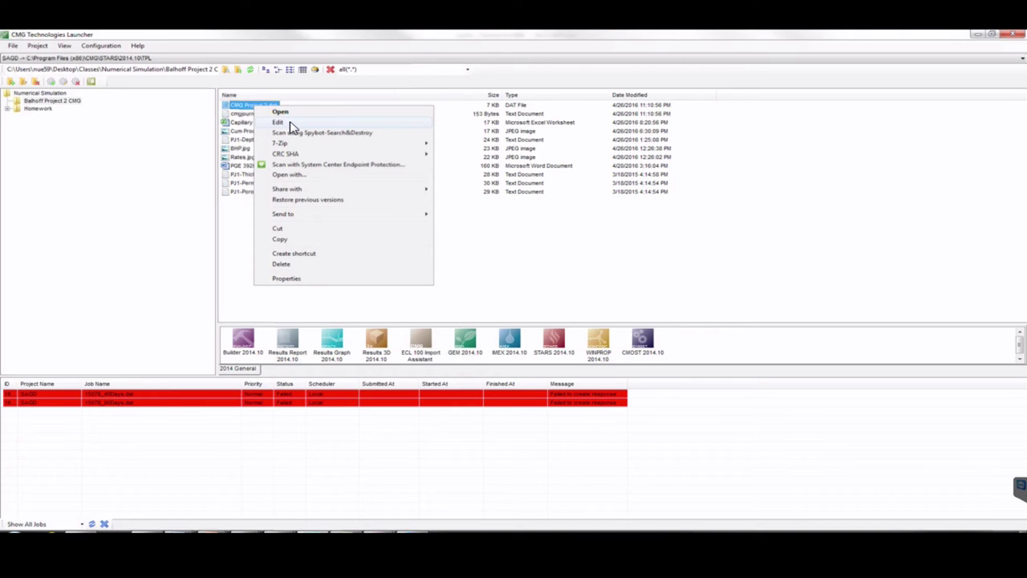
left_click(278, 123)
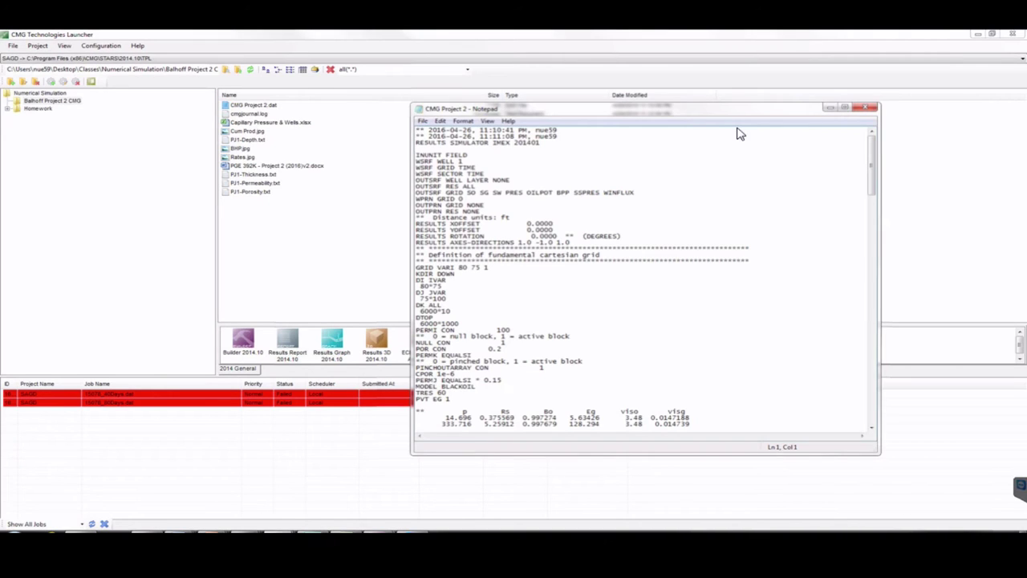
left_click(844, 110)
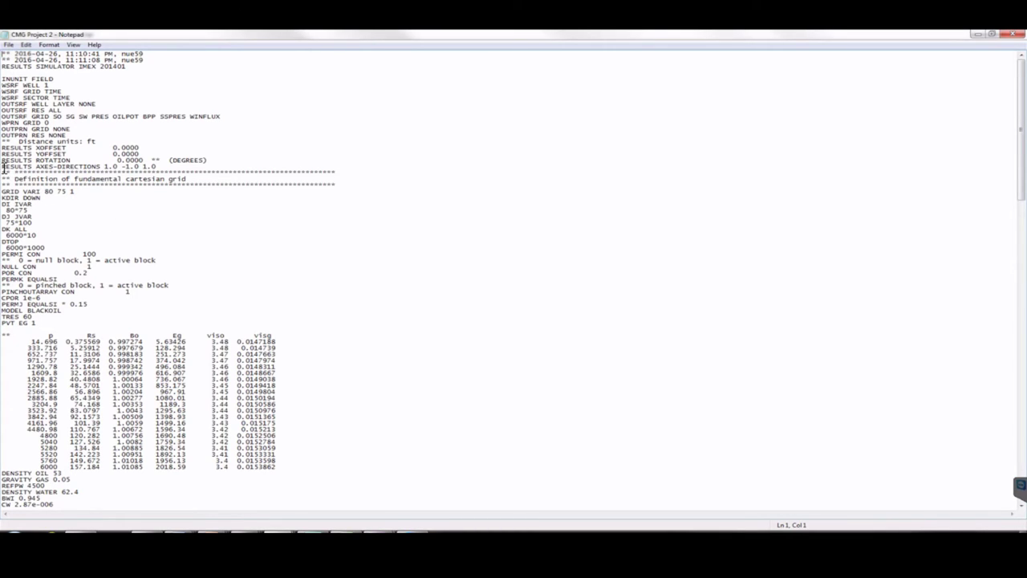
- Remove the minus sign from the RESULTS AXES-DIRECTIONS line so that it reads 1.0 1.0 1.0
left_click_drag(8, 166, 175, 165)
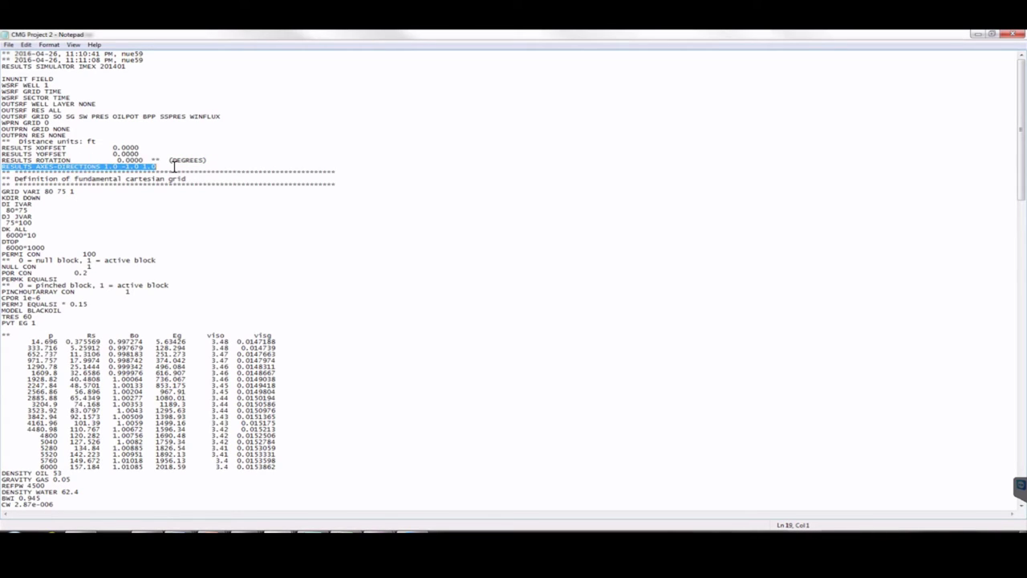
left_click(198, 166)
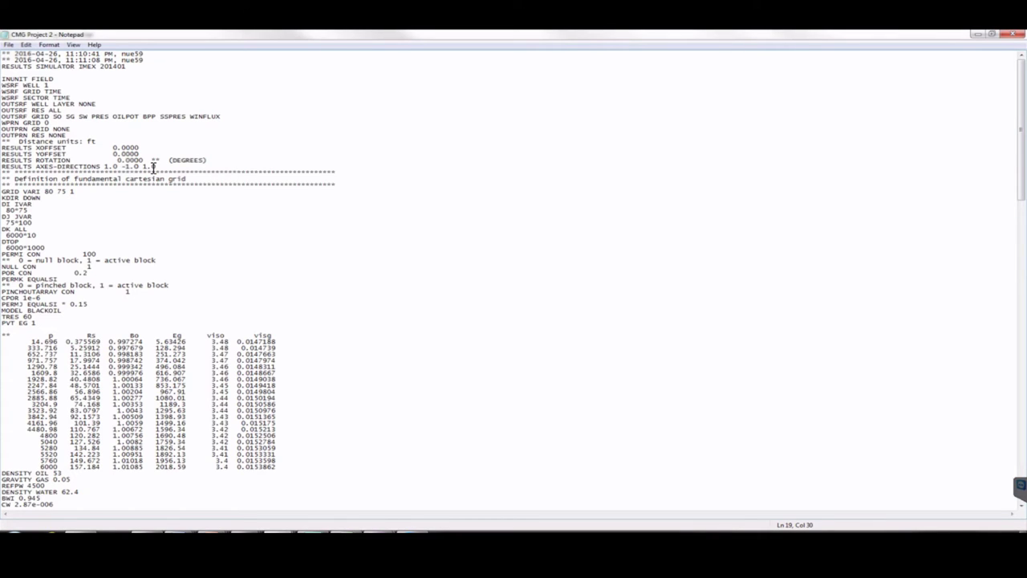
key("BackSpace")
left_click(129, 167, "shift")
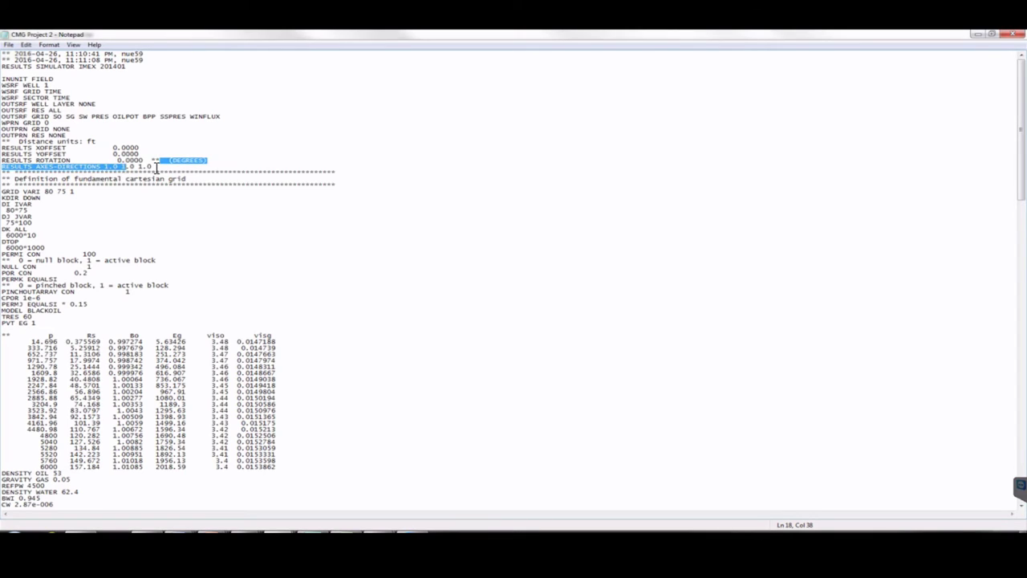
left_click(156, 167)
left_click_drag(123, 166, 106, 165)
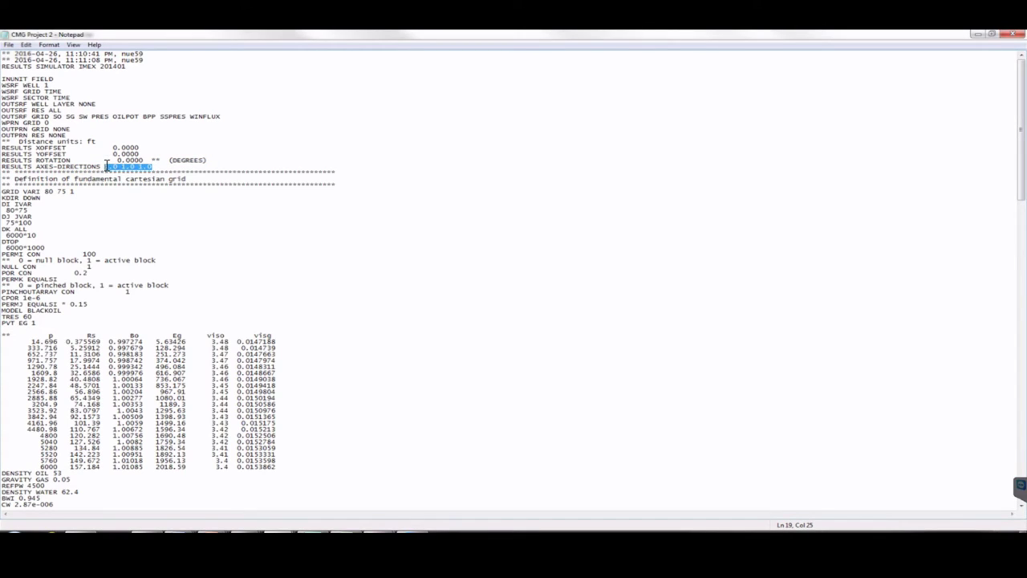
left_click(521, 185)
- Delete the 6000*10 entry under DK ALL and copy all values from the PJ1-Thickness file
left_click_drag(42, 233, 2, 233)
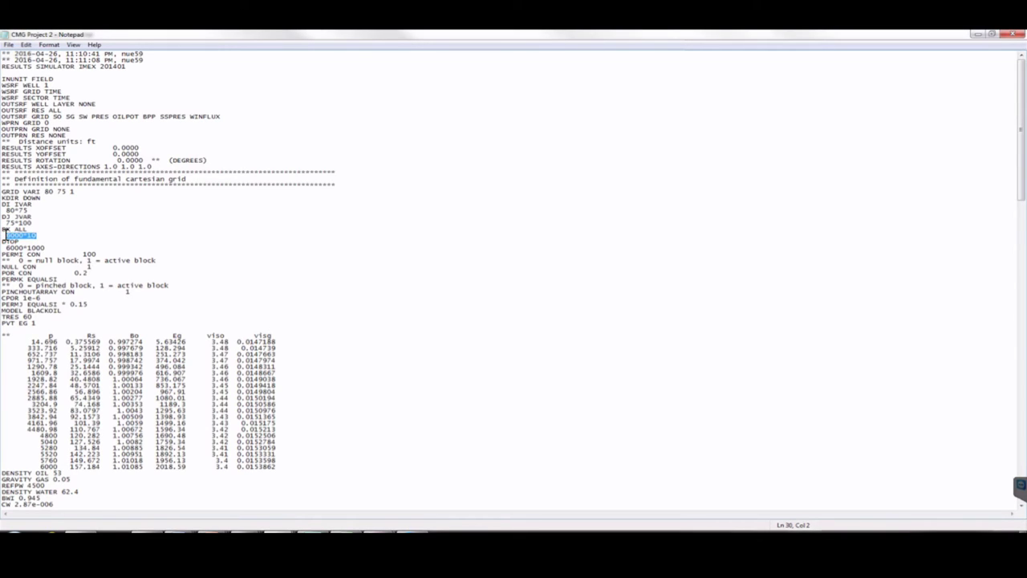
key("Delete")
left_click(80, 532)
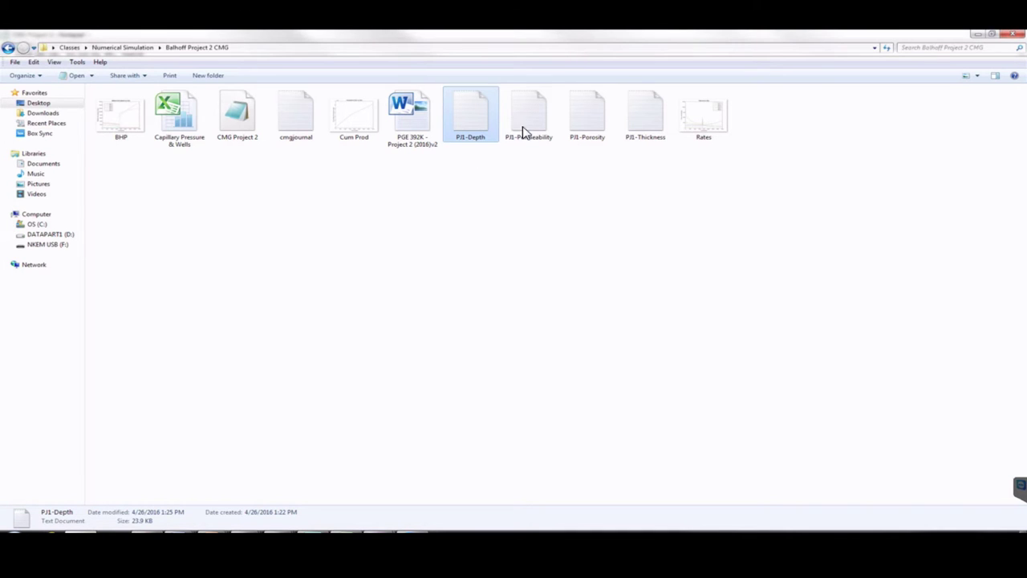
double_click(650, 117)
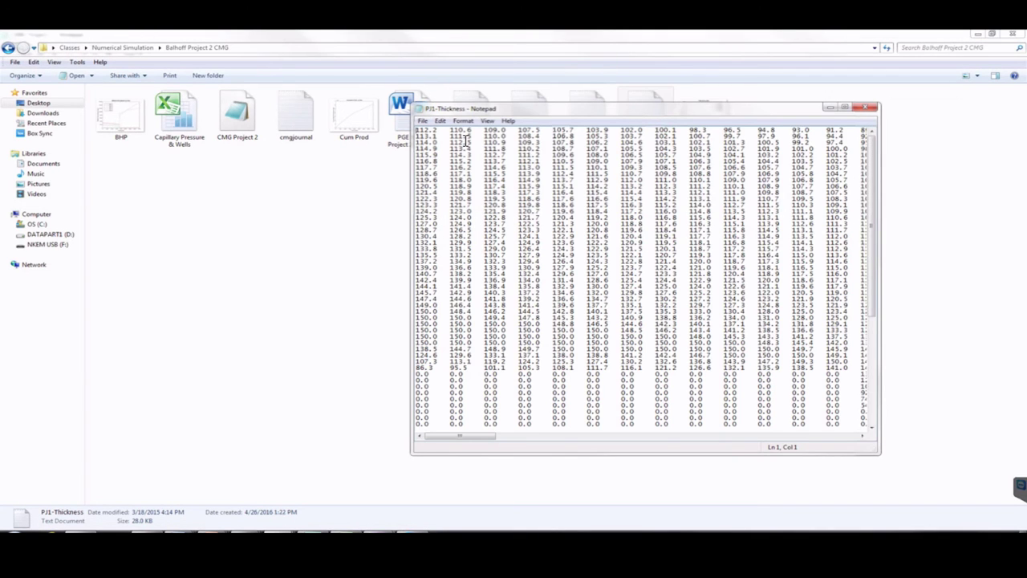
key("ctrl+a")
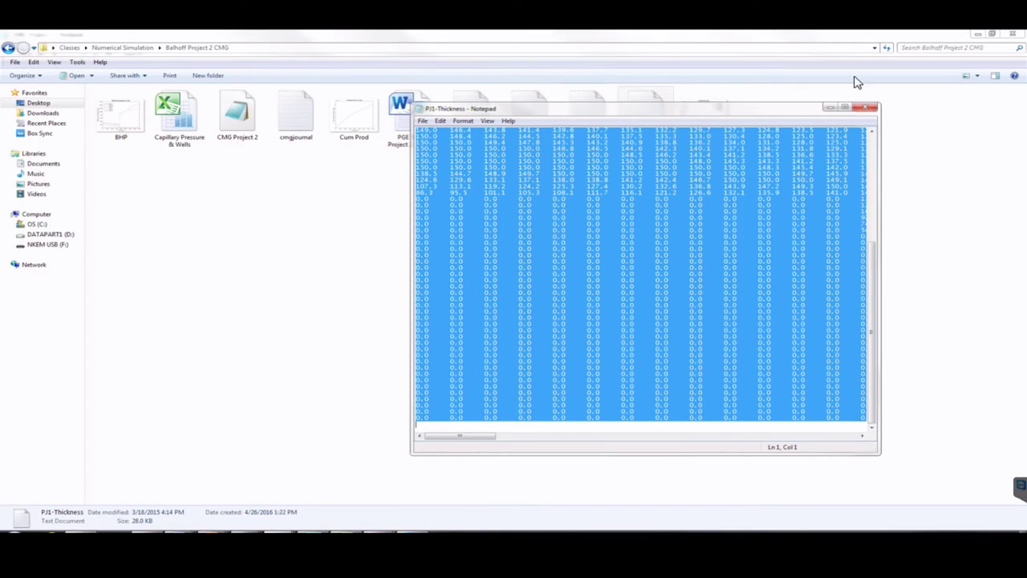
left_click(829, 107)
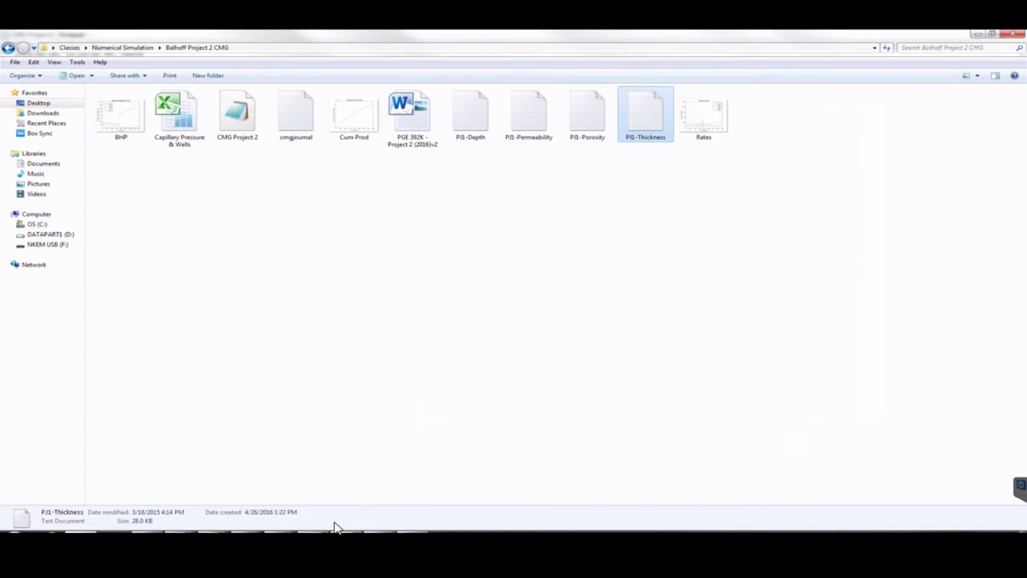
- Paste the copied thickness values under DK ALL in the CMG Project 2 file and check where they begin
mouse_move(280, 533)
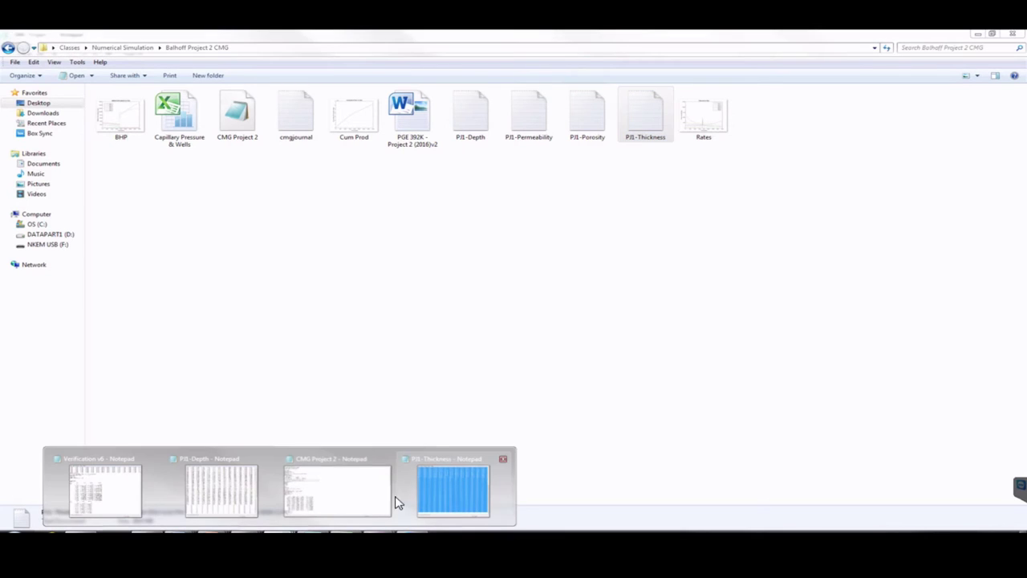
left_click(342, 499)
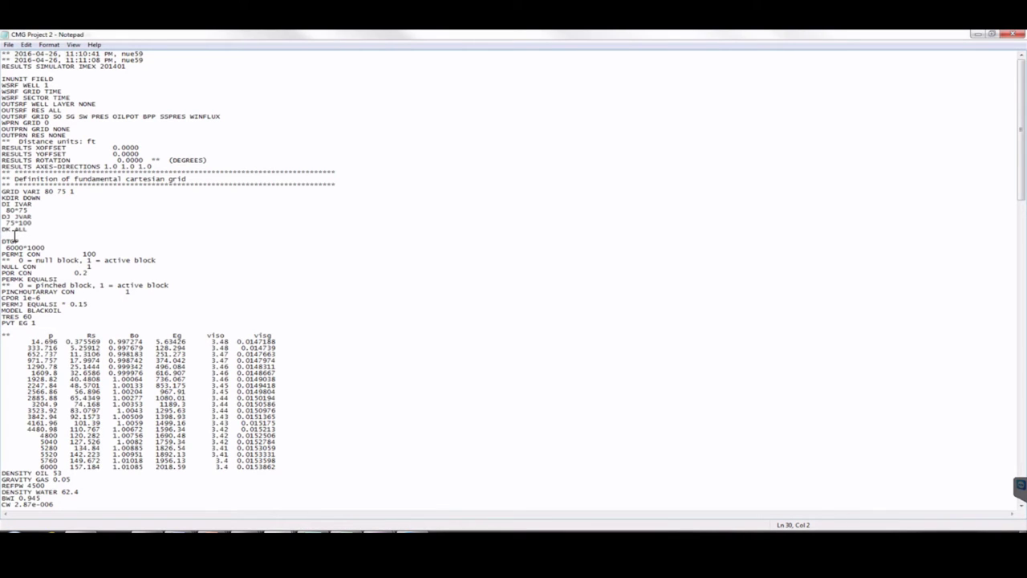
key("Page_Down")
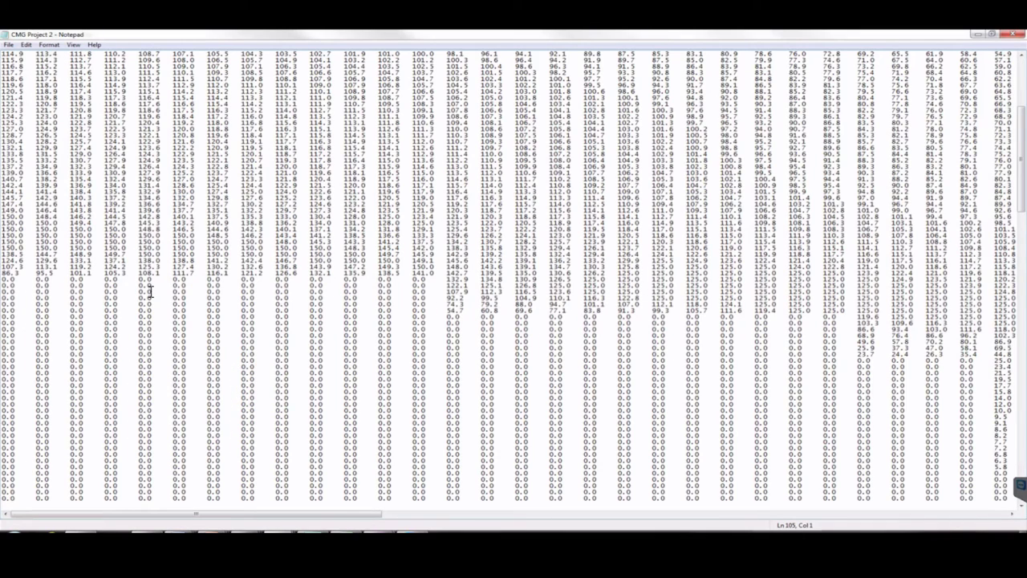
left_click(1021, 54)
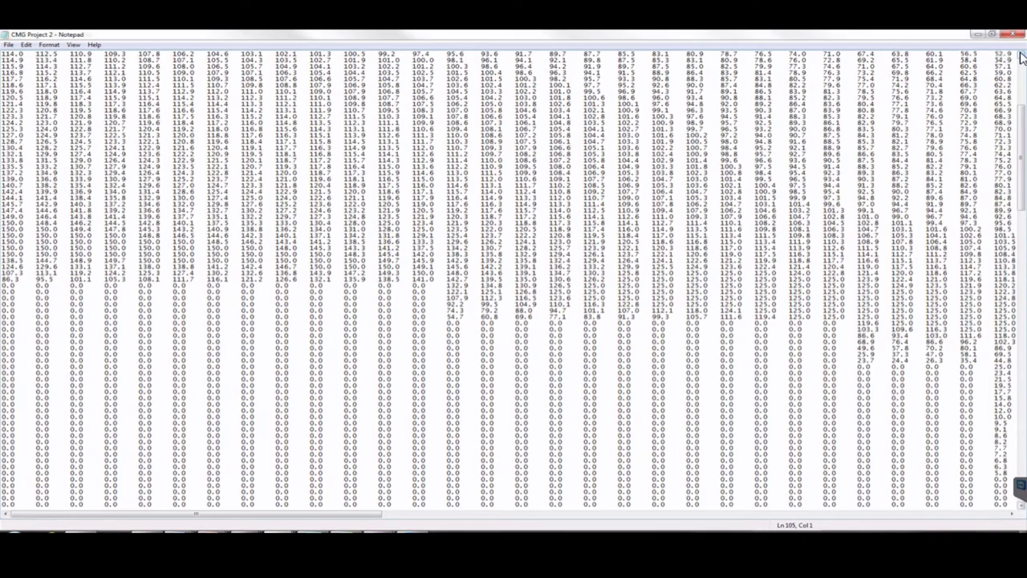
scroll(1021, 55, "up", 6)
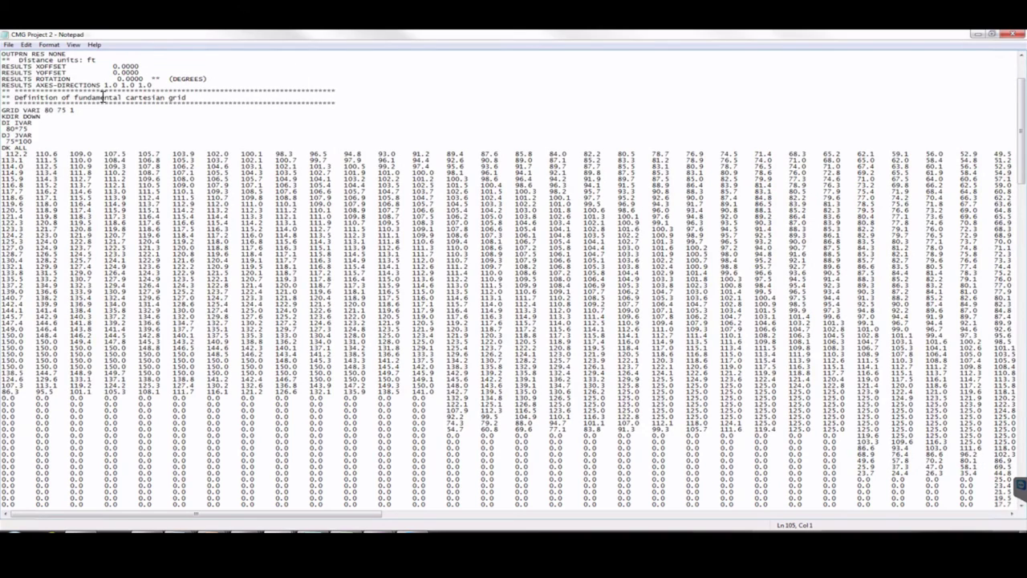
left_click_drag(32, 148, 10, 150)
left_click(684, 146)
- Delete the 6000*1000 entry under the DTOP keyword, keeping an empty line for the depth values
left_click_drag(1024, 138, 999, 230)
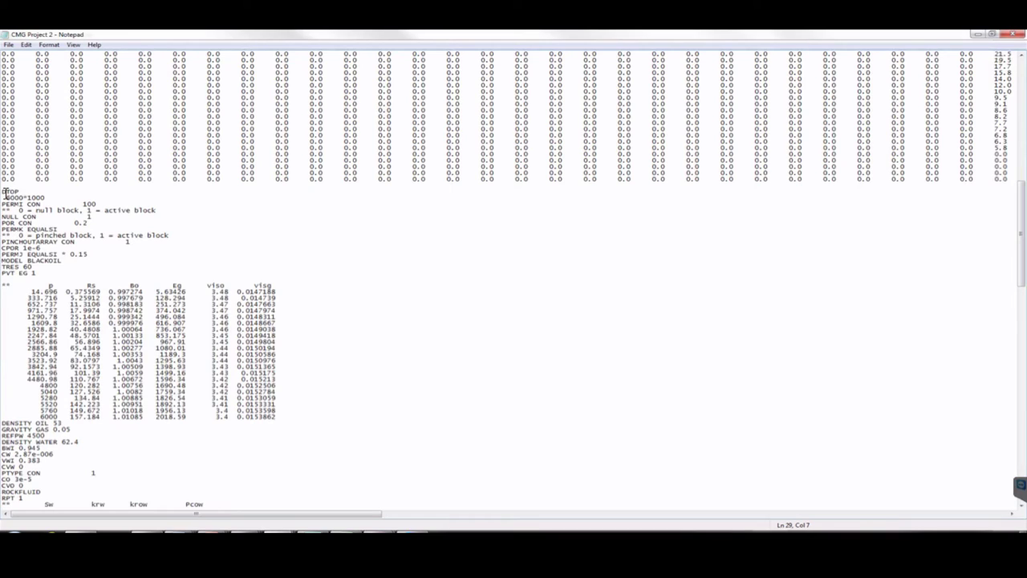
left_click_drag(3, 191, 20, 188)
left_click(51, 197)
left_click_drag(47, 197, 17, 200)
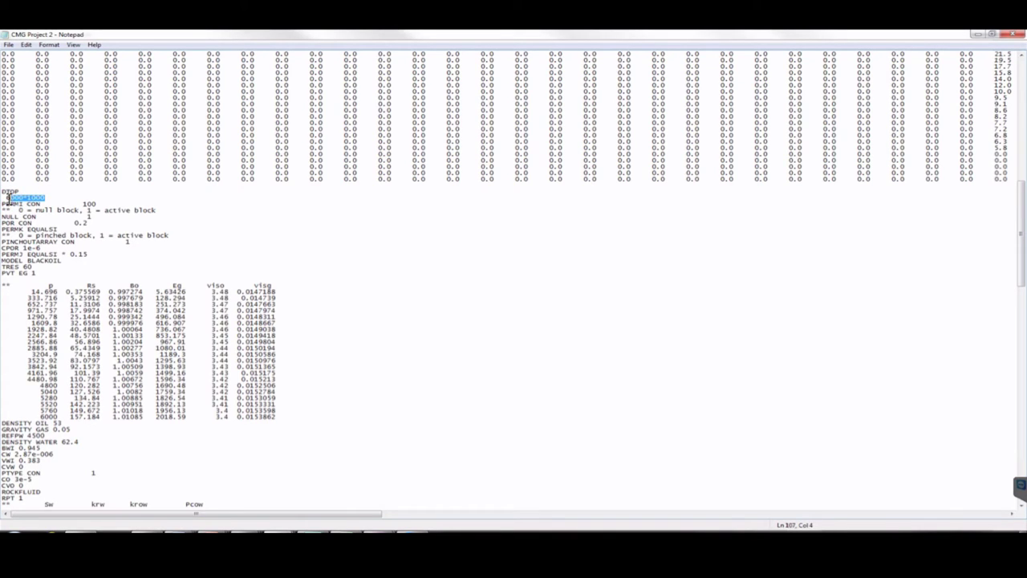
left_click(53, 198)
left_click_drag(49, 196, 7, 201)
key("Delete")
key("BackSpace")
- Copy all values from the PJ1-Depth file and return to the CMG Project 2 file
left_click(279, 534)
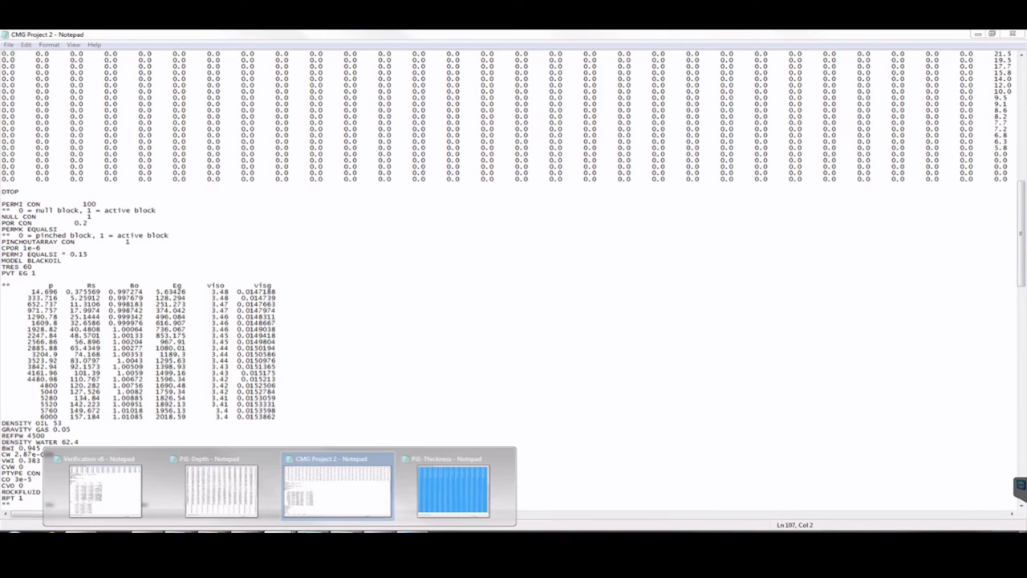
left_click(223, 489)
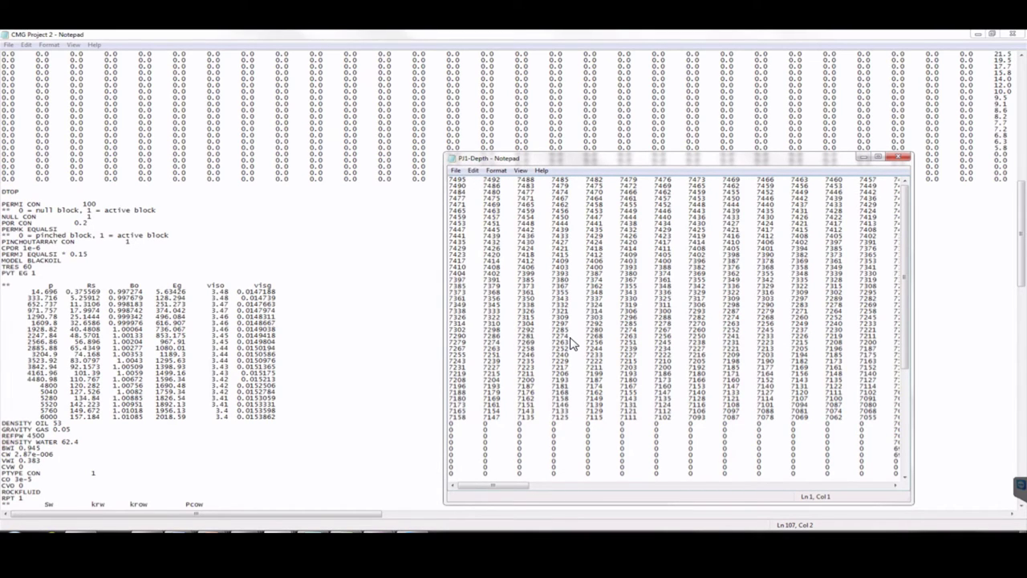
key("ctrl+a")
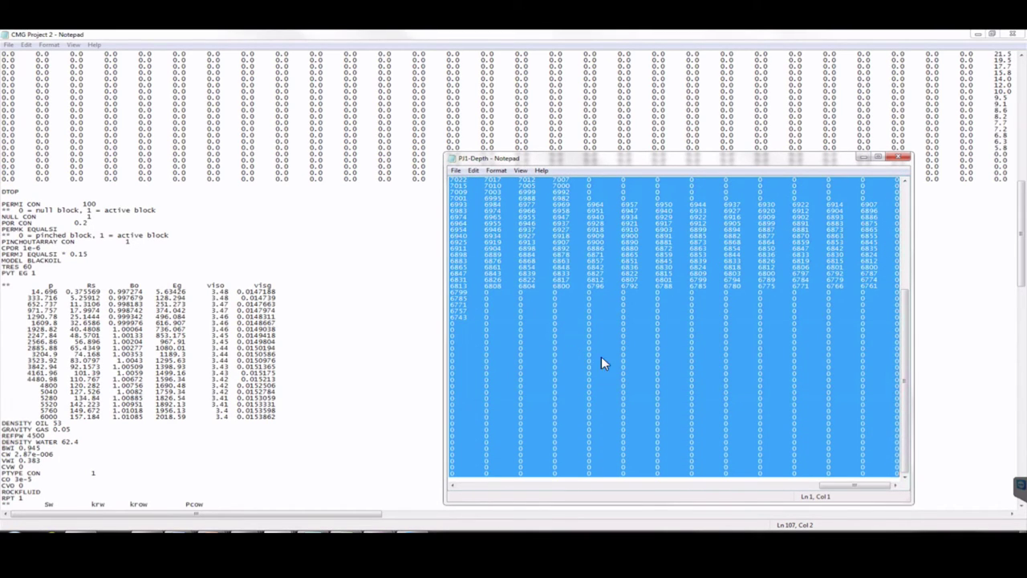
left_click(864, 159)
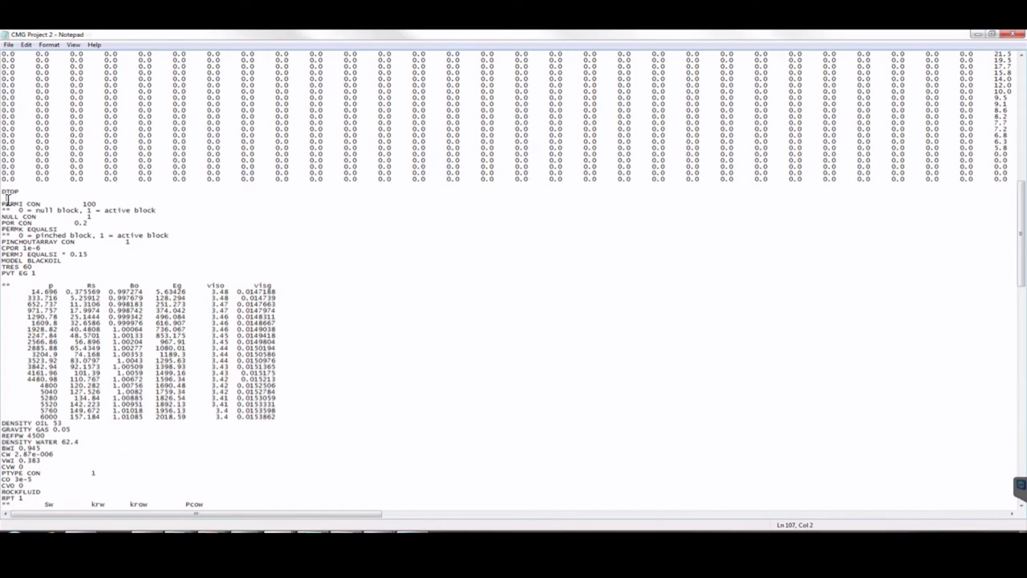
- Paste the copied depth values under the DTOP keyword and check where they end
key("ctrl+v")
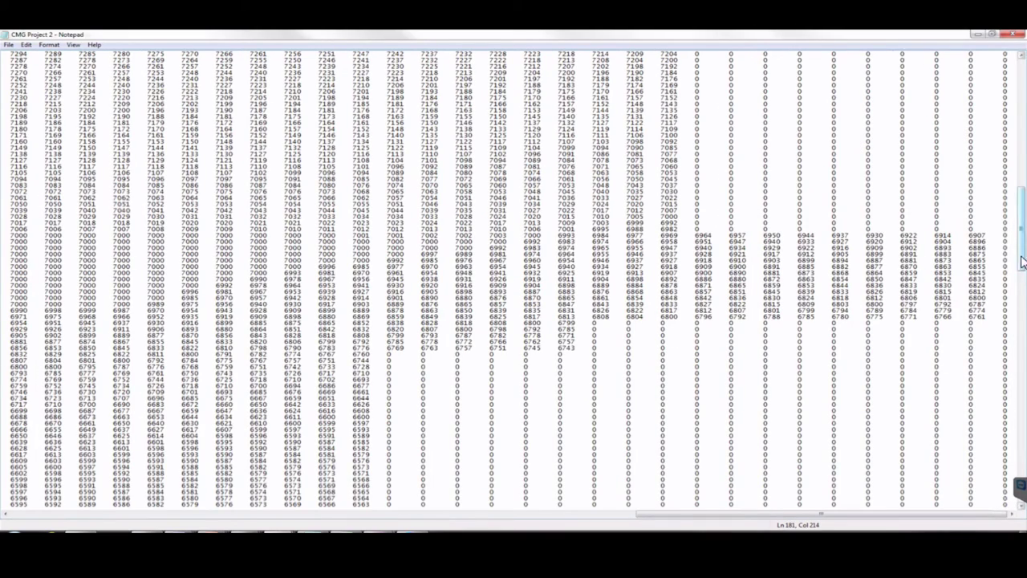
left_click_drag(1023, 253, 1016, 319)
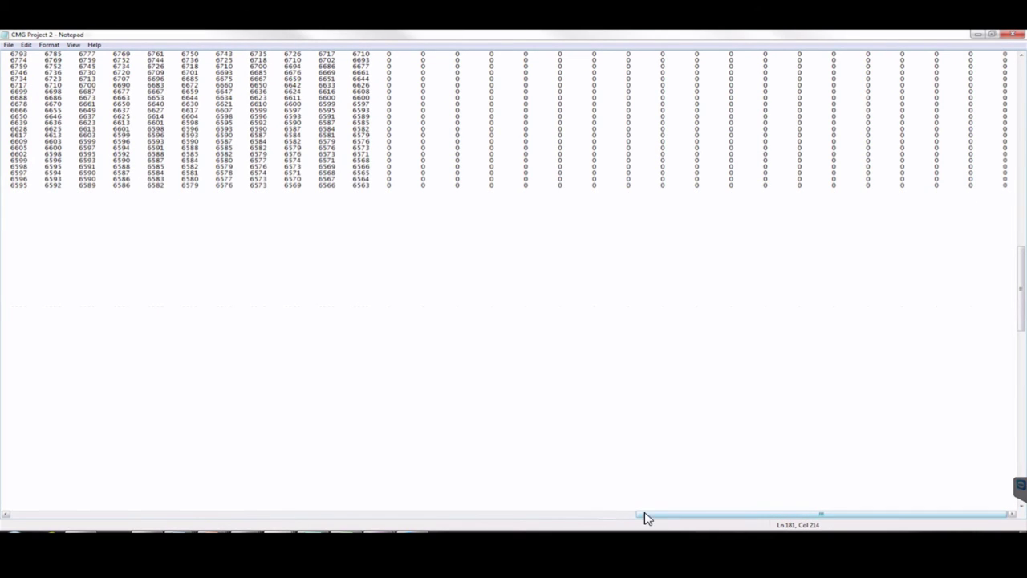
left_click_drag(646, 516, 10, 514)
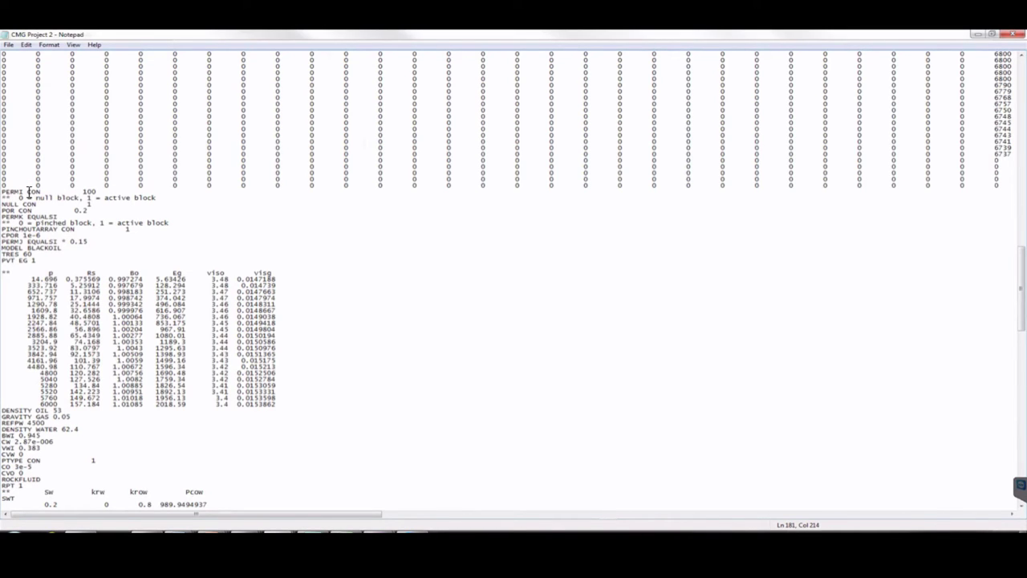
- Delete the CON 100 entry after the PERMI keyword and add an empty line below it
left_click_drag(28, 192, 94, 189)
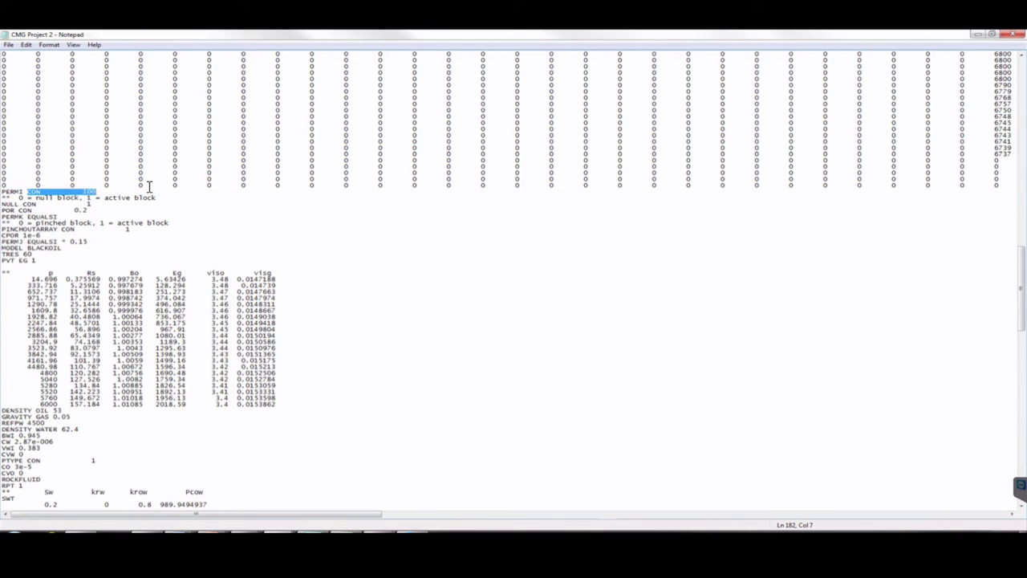
key("Delete")
key("Return")
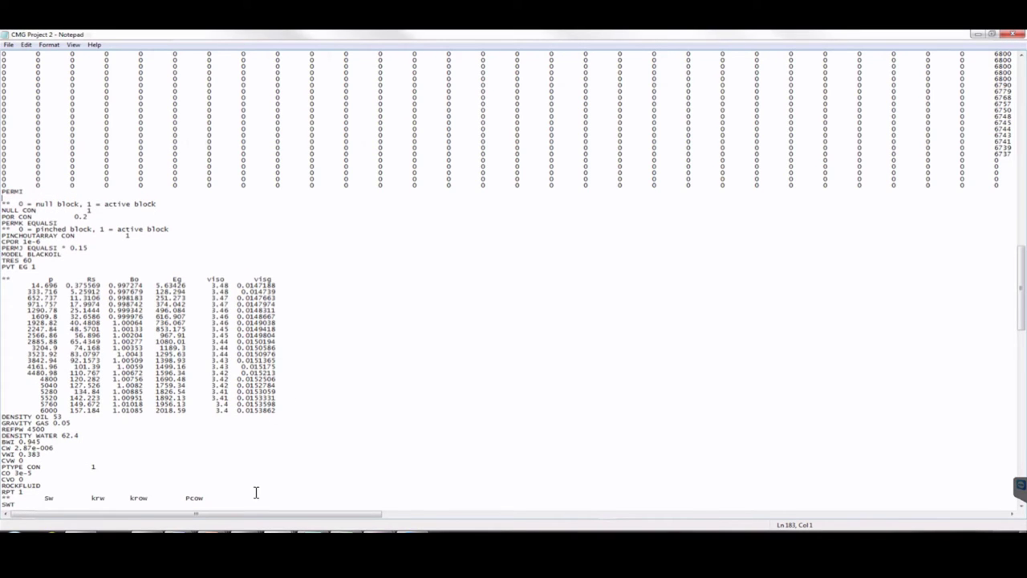
- Copy all values from the PJ1-Permeability file and return to the CMG Project 2 file
key("alt+Tab")
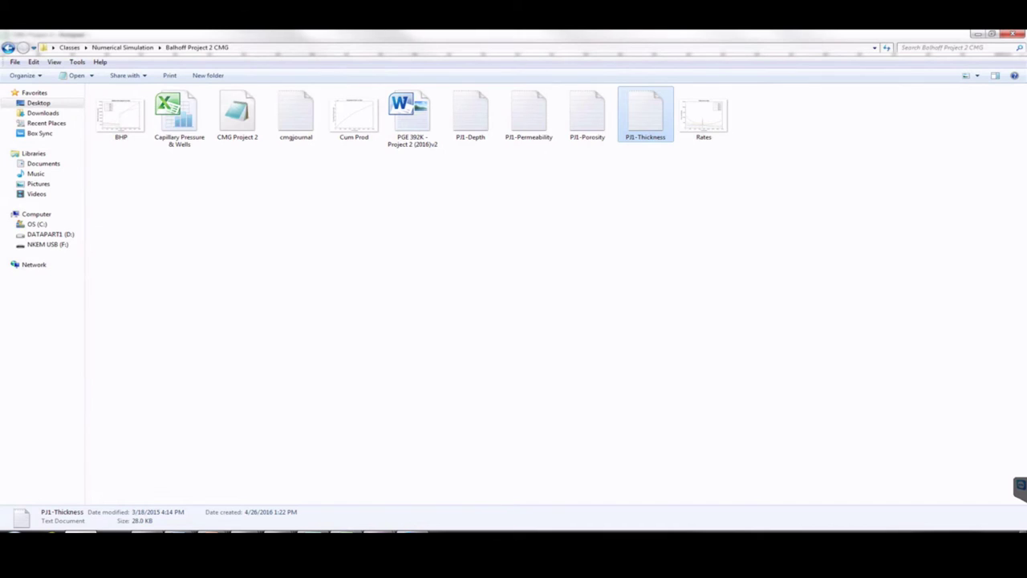
double_click(541, 120)
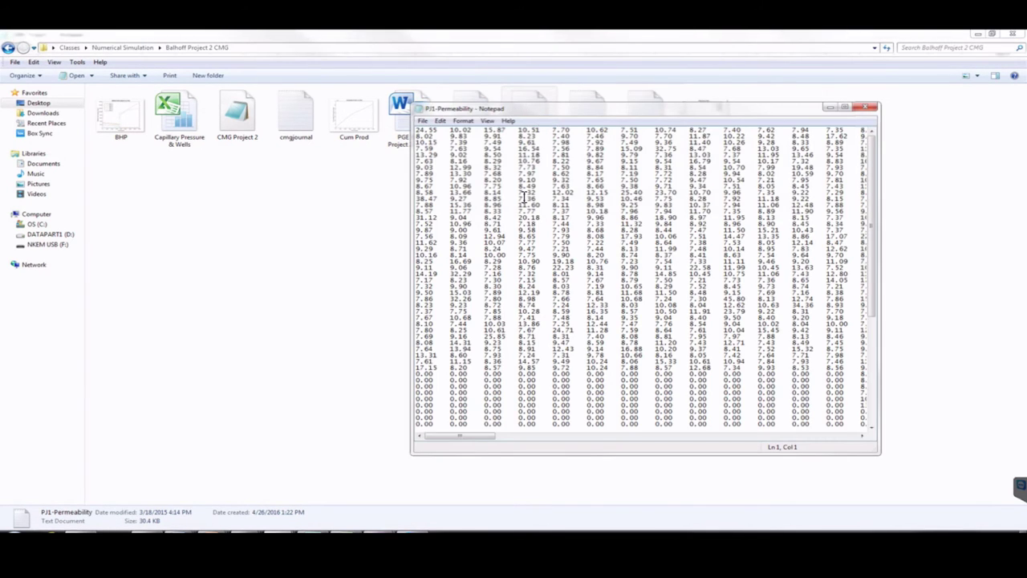
key("ctrl+a")
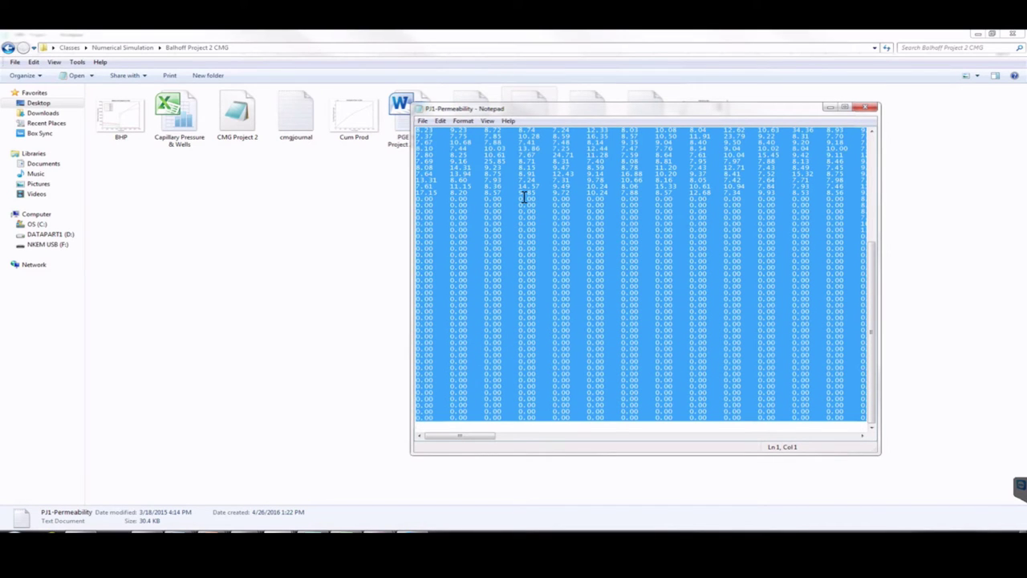
left_click(829, 107)
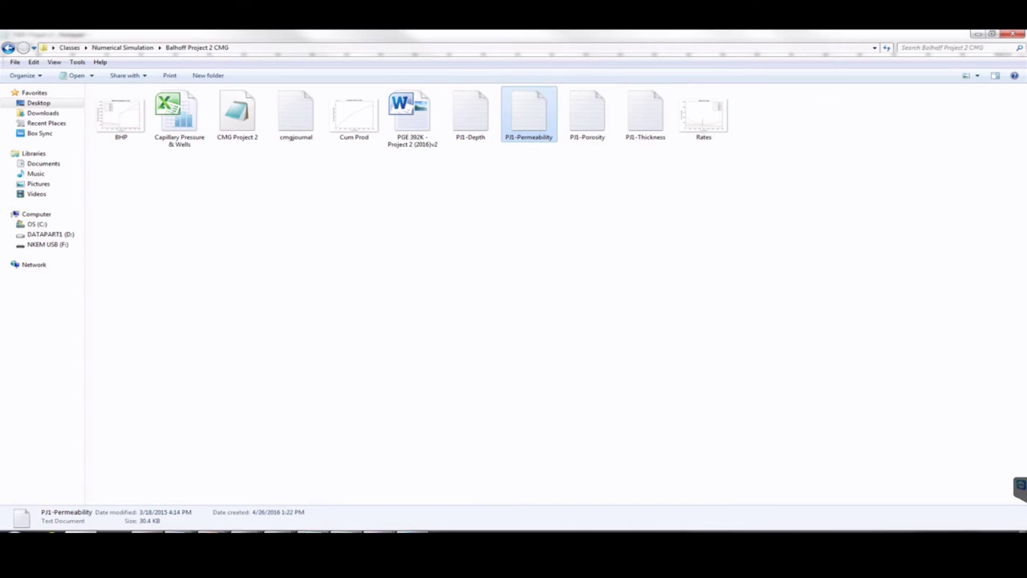
left_click(380, 528)
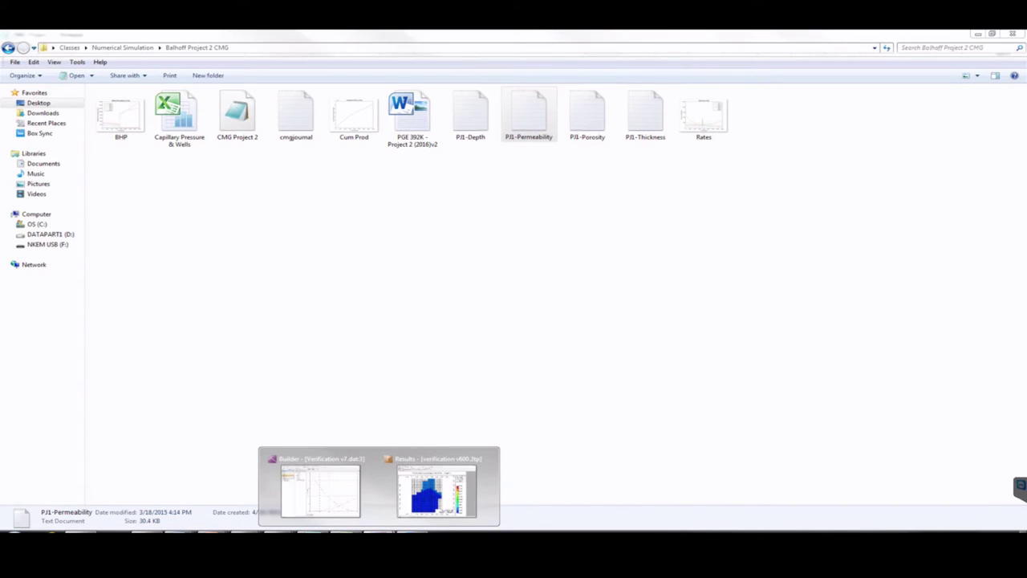
mouse_move(319, 519)
left_click(300, 495)
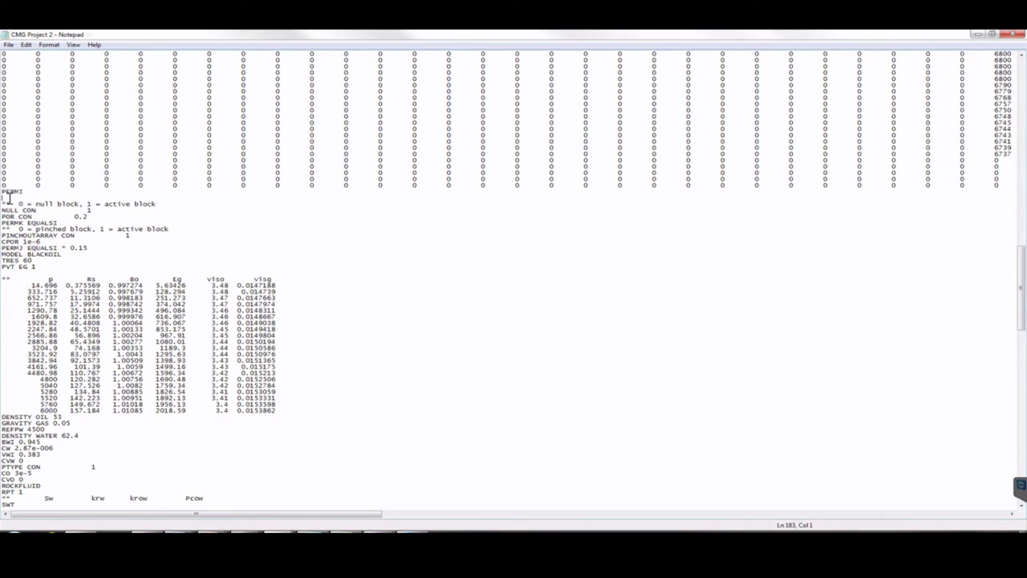
- Paste the copied permeability values on the empty line under the PERMI keyword
left_click_drag(24, 192, 7, 194)
key("Down")
key("ctrl+v")
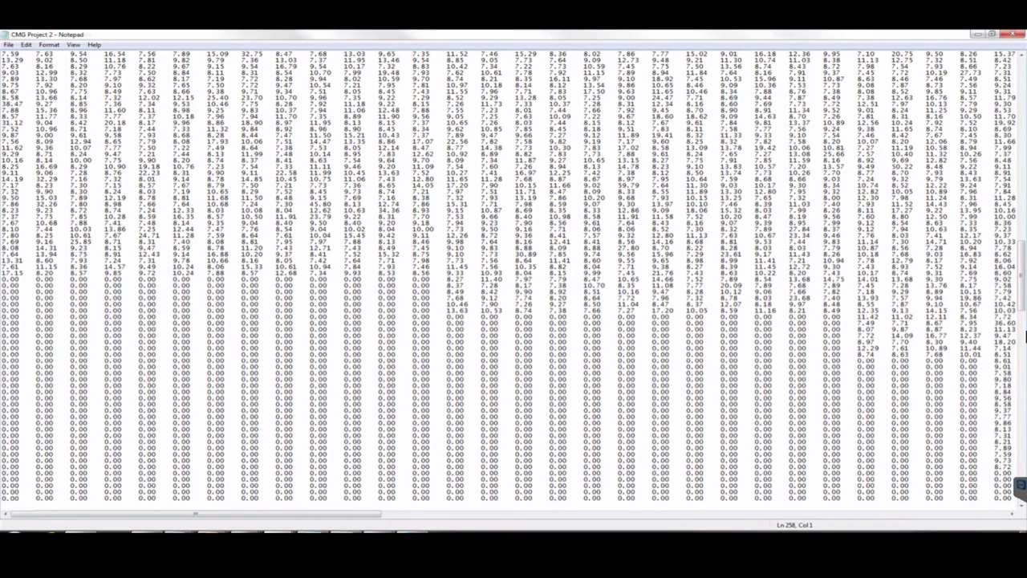
mouse_move(313, 531)
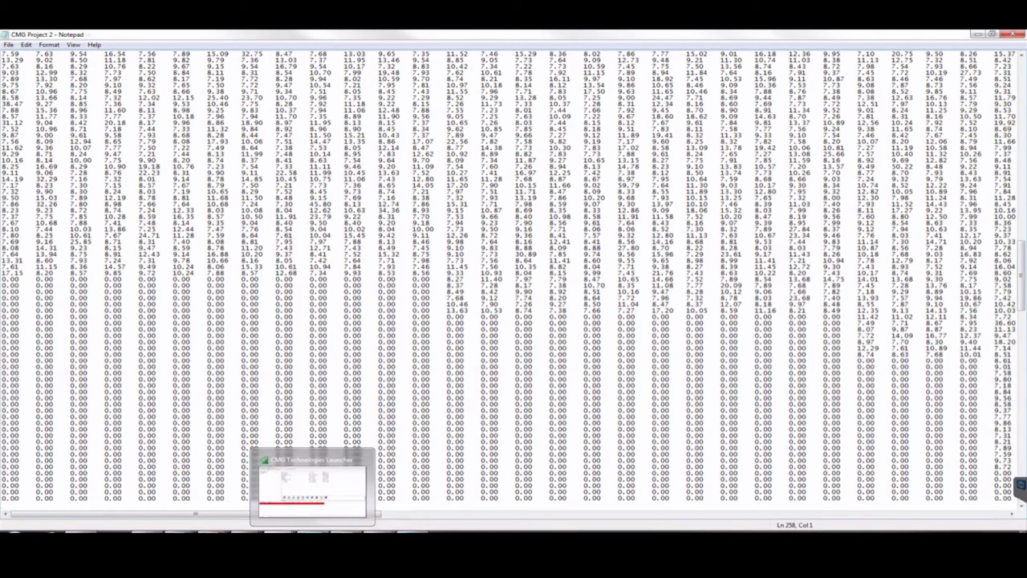
- Delete the CON 0.2 entry after the POR keyword and add an empty line below it
scroll(362, 255, "down", 20)
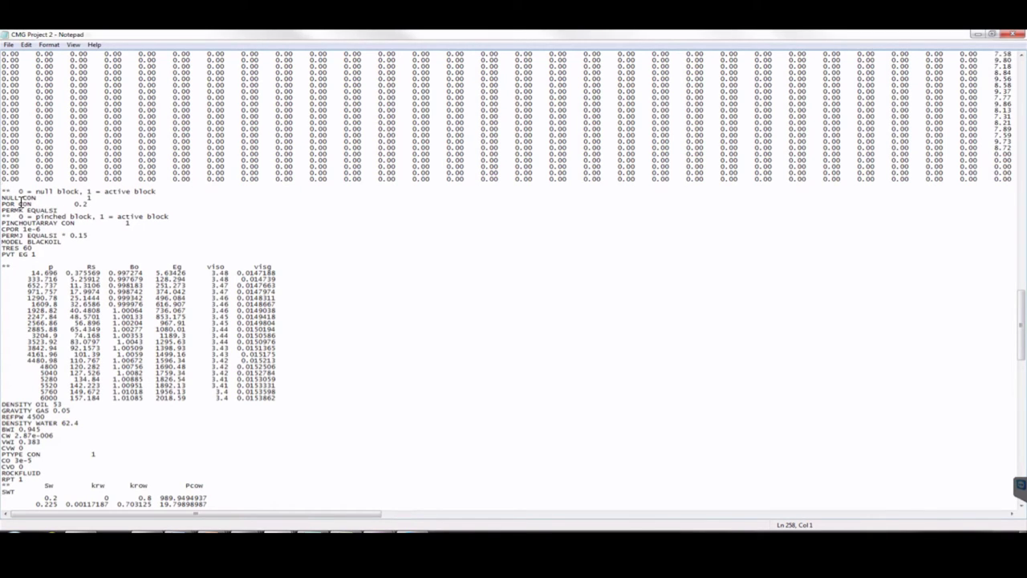
left_click_drag(19, 203, 87, 204)
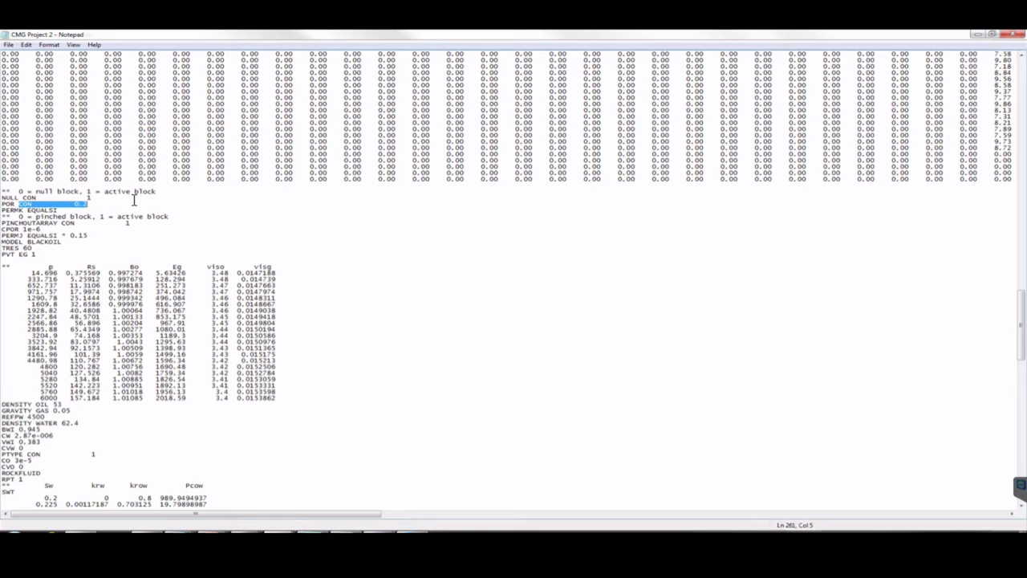
key("BackSpace")
key("Return")
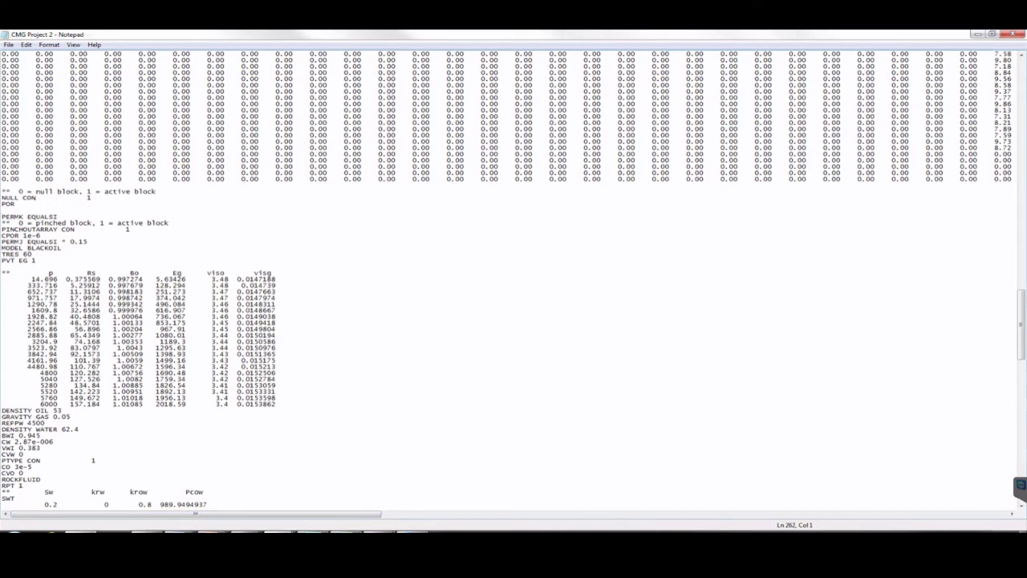
- Copy all values from the PJ1-Porosity file and return to the CMG Project 2 file
left_click(80, 532)
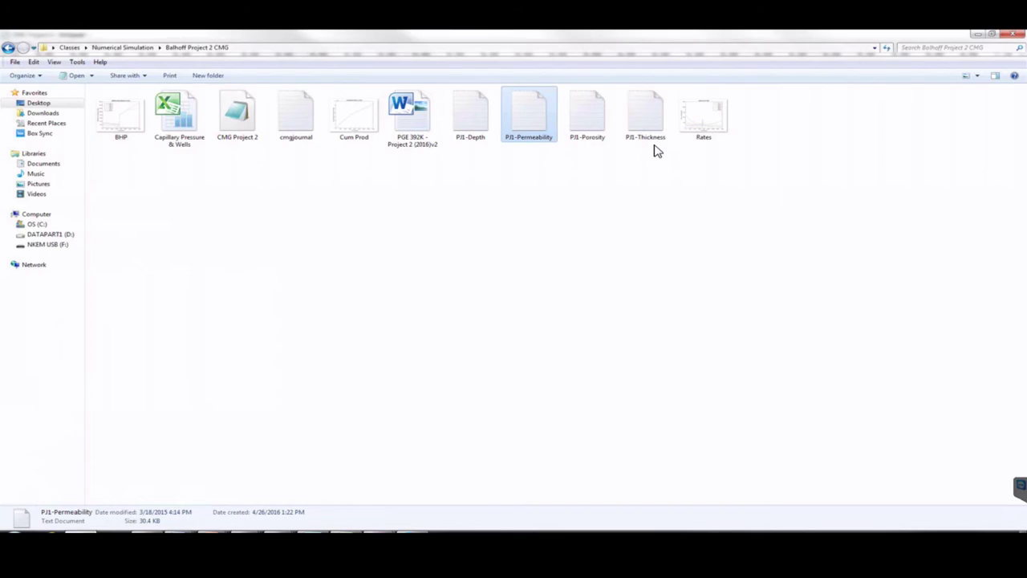
double_click(590, 115)
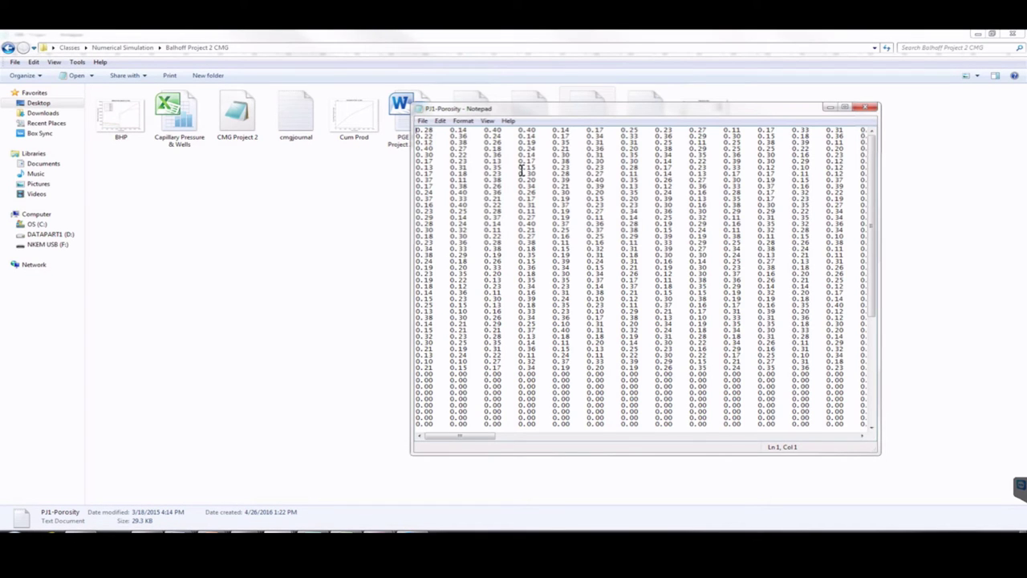
key("ctrl+a")
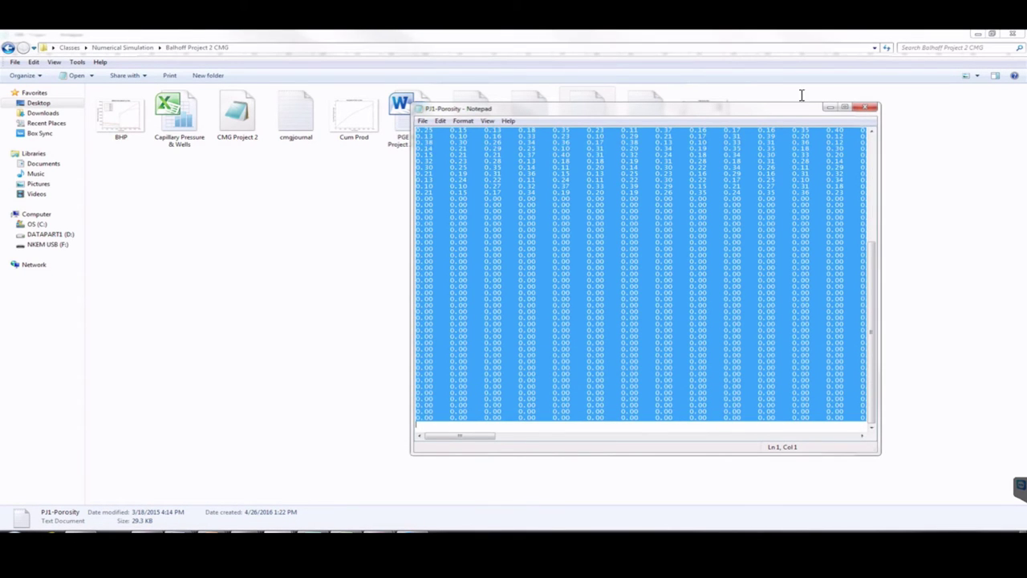
left_click(830, 106)
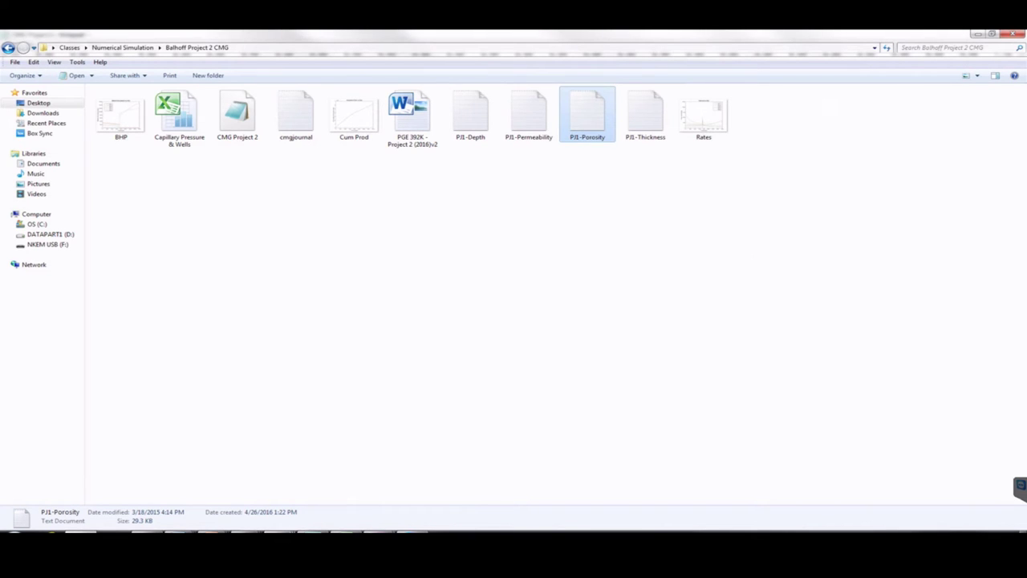
mouse_move(80, 531)
left_click(321, 486)
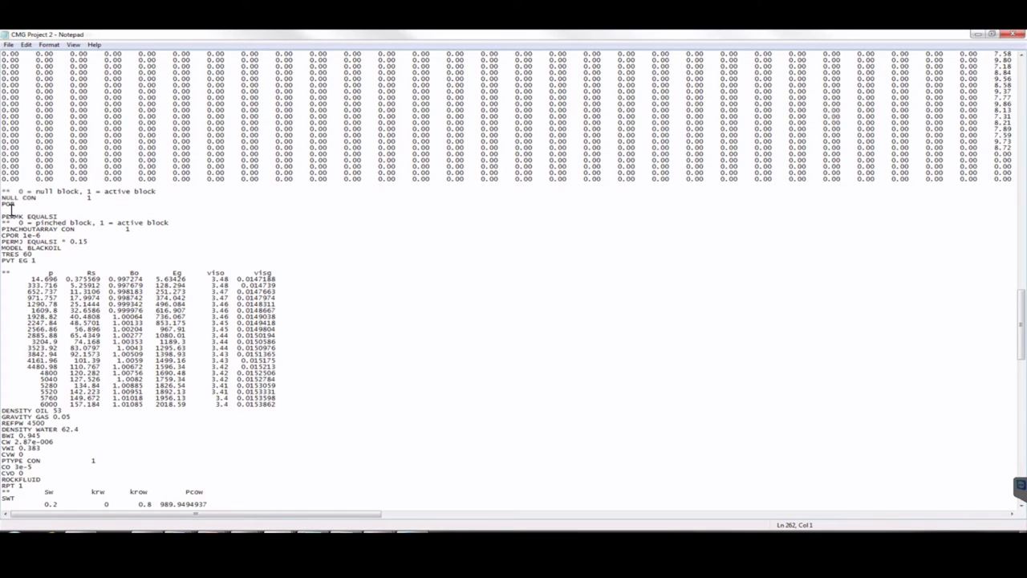
- Paste the copied porosity values under the POR keyword, and save and close the CMG Project 2 file
key("ctrl+v")
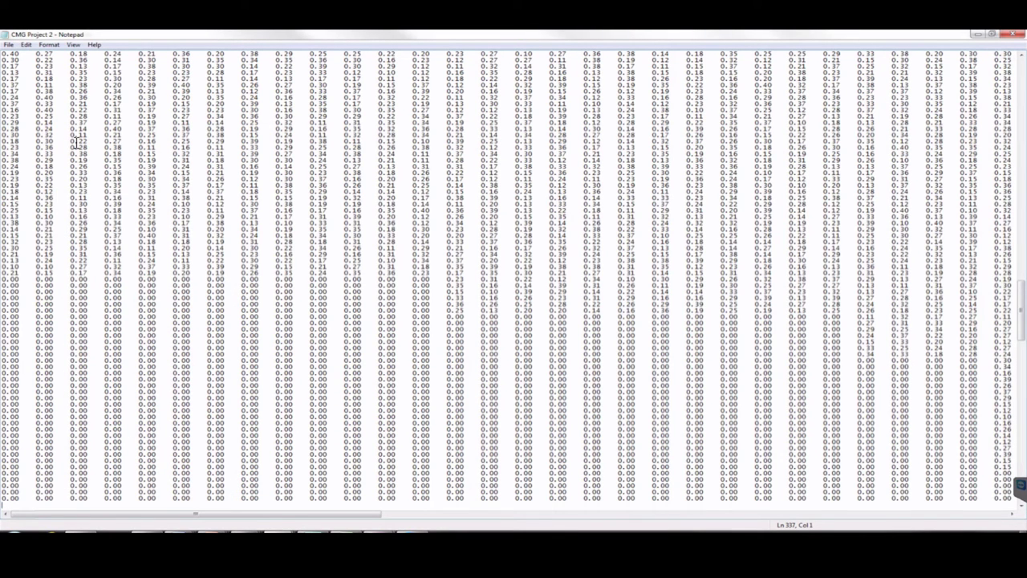
left_click(10, 45)
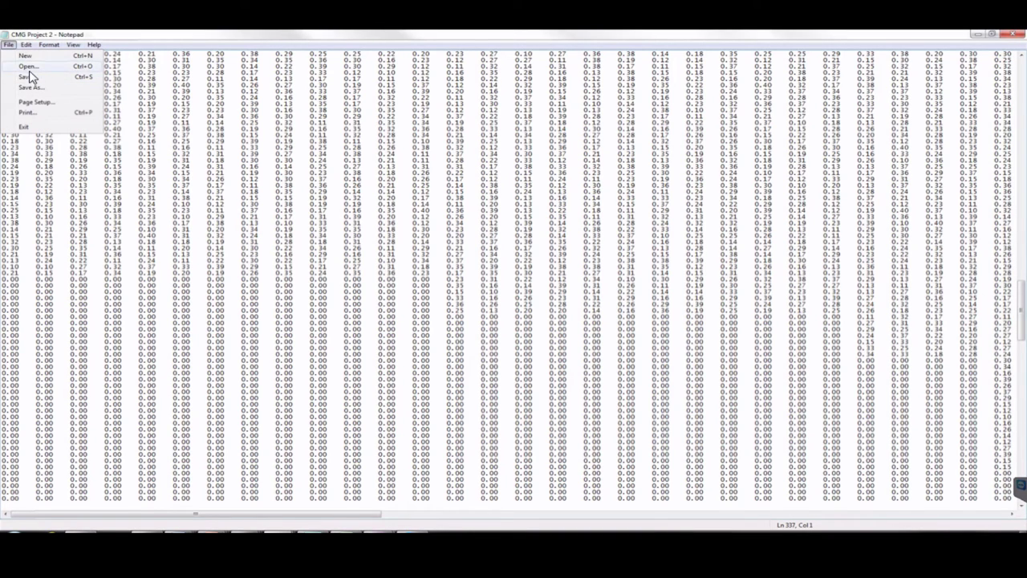
left_click(33, 77)
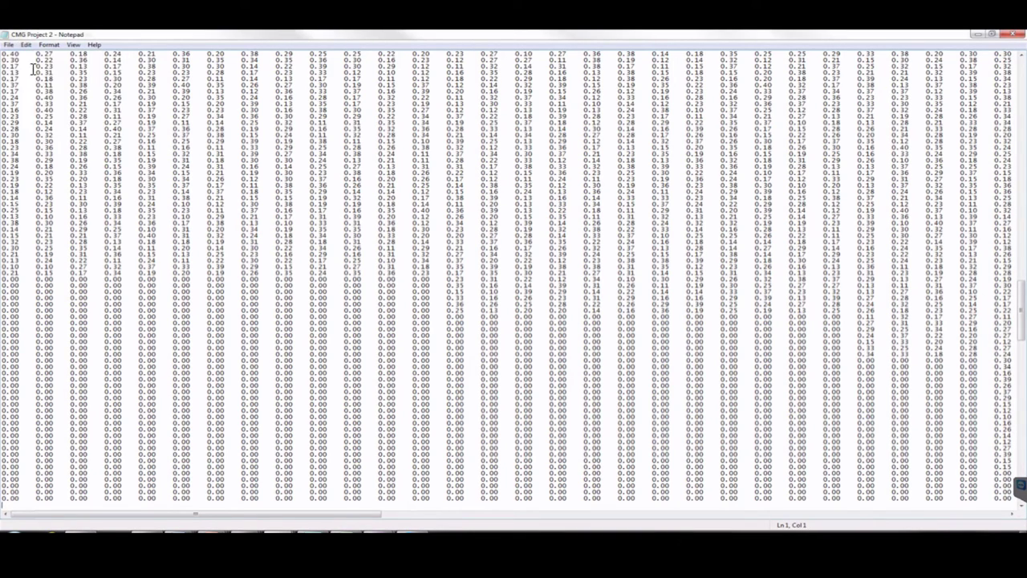
left_click(1014, 35)
- Switch to CMG Technologies Launcher, refresh the file list and open CMG Project 2.dat in Builder 2014.10
left_click(321, 532)
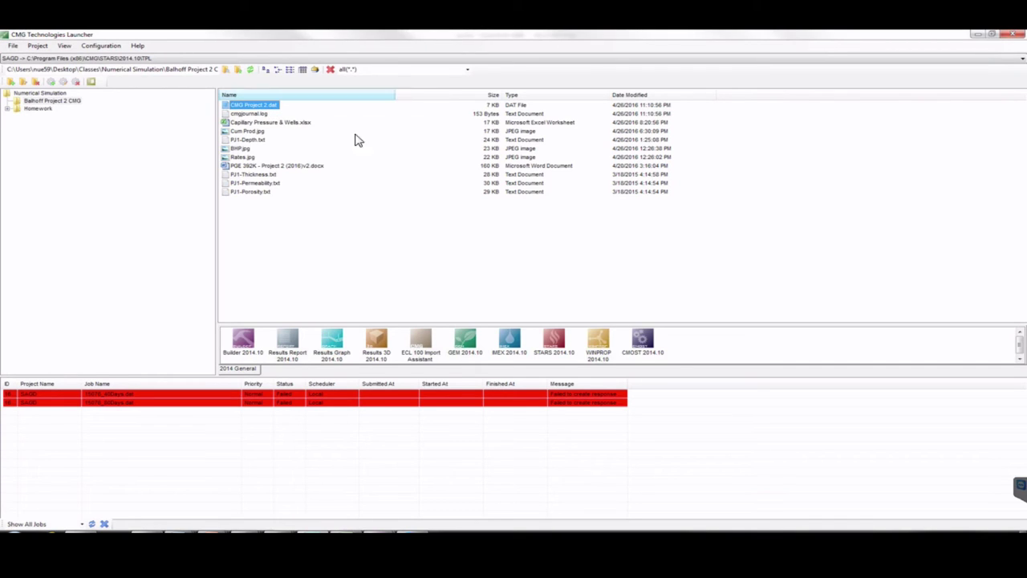
left_click(250, 73)
left_click(242, 337)
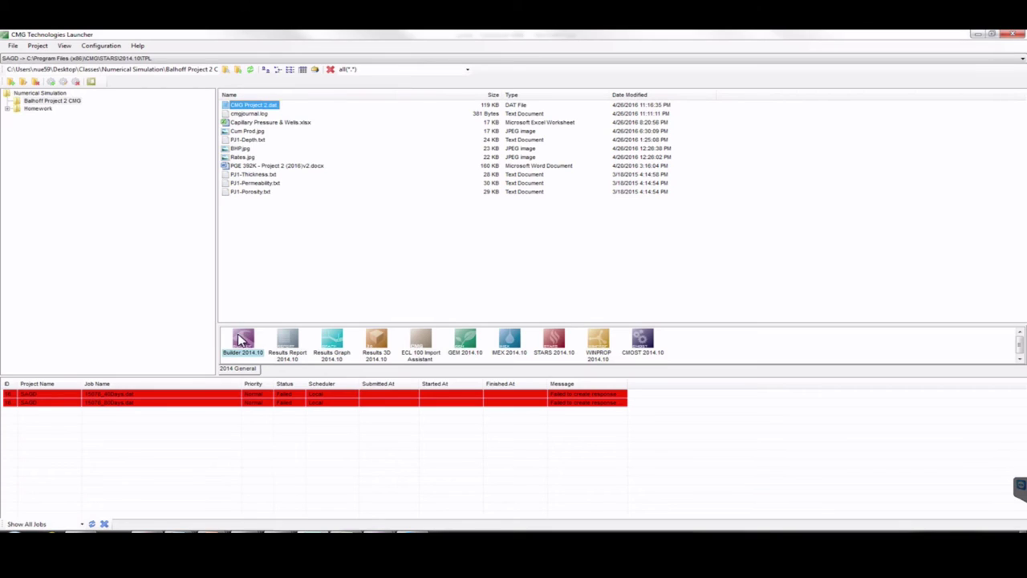
left_click(239, 339)
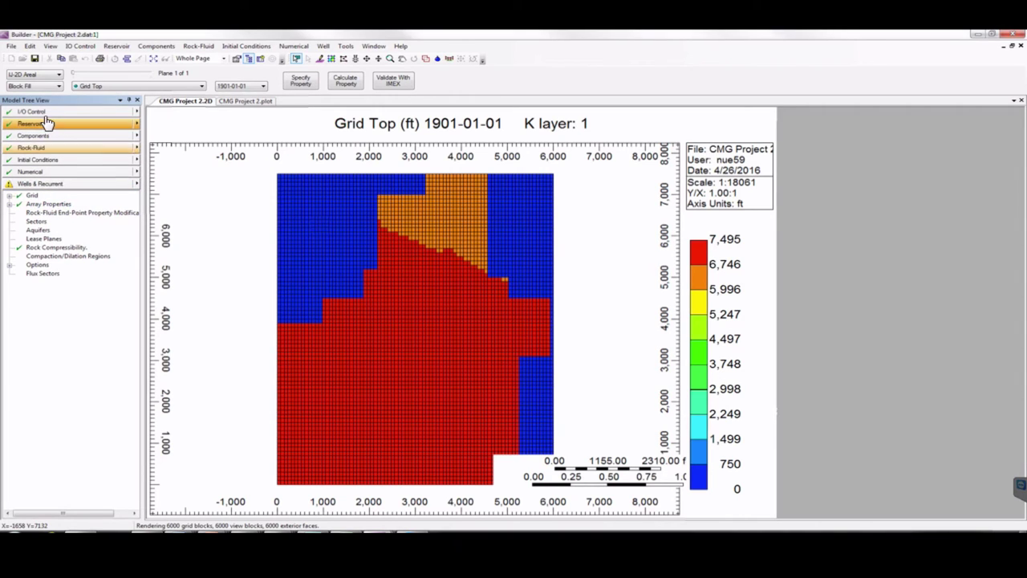
- In the array properties, set the whole grid's NULL Blocks specification to blocks where porosity is less than or equal to 0, and apply it
double_click(54, 205)
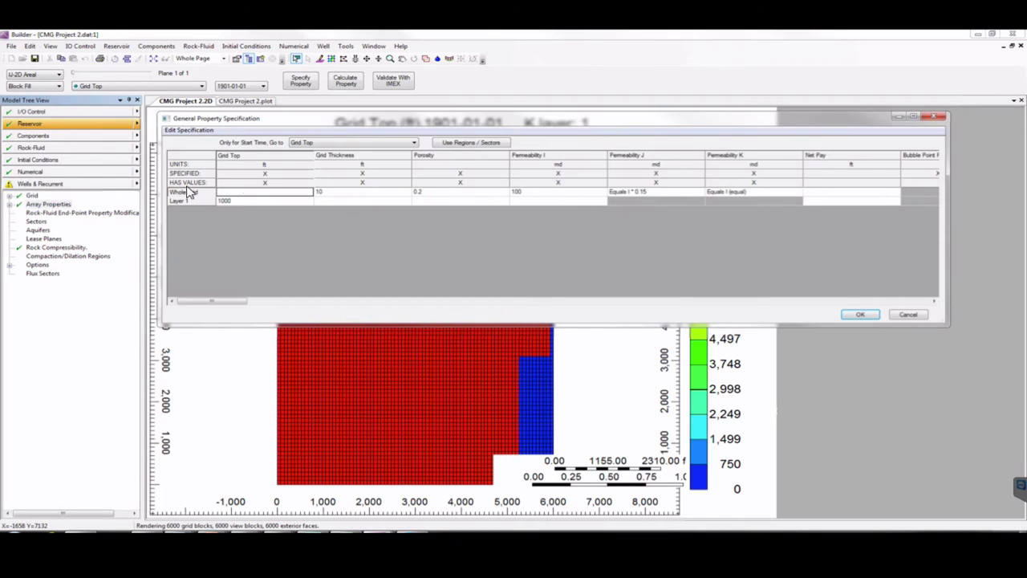
left_click(345, 143)
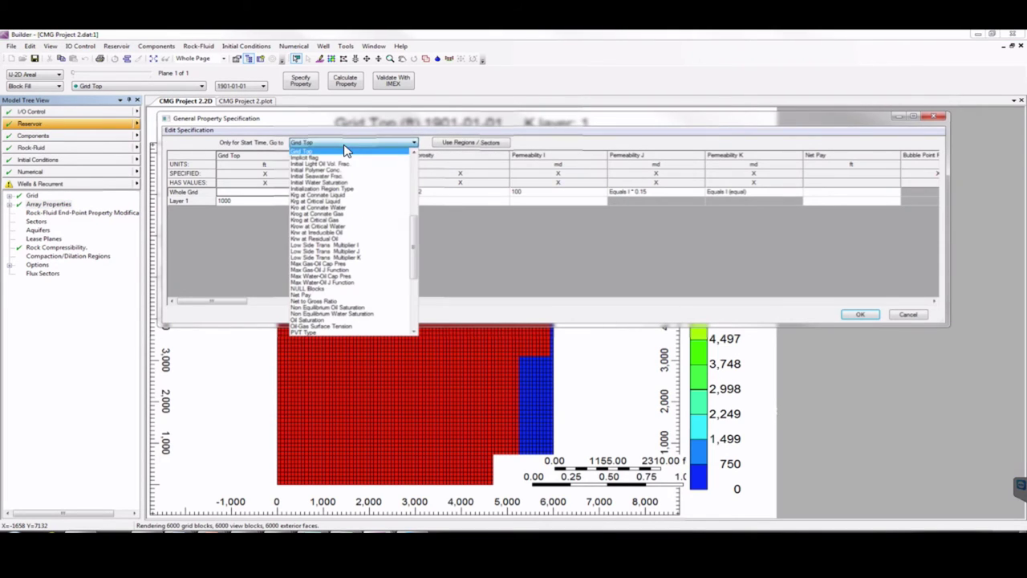
left_click(315, 288)
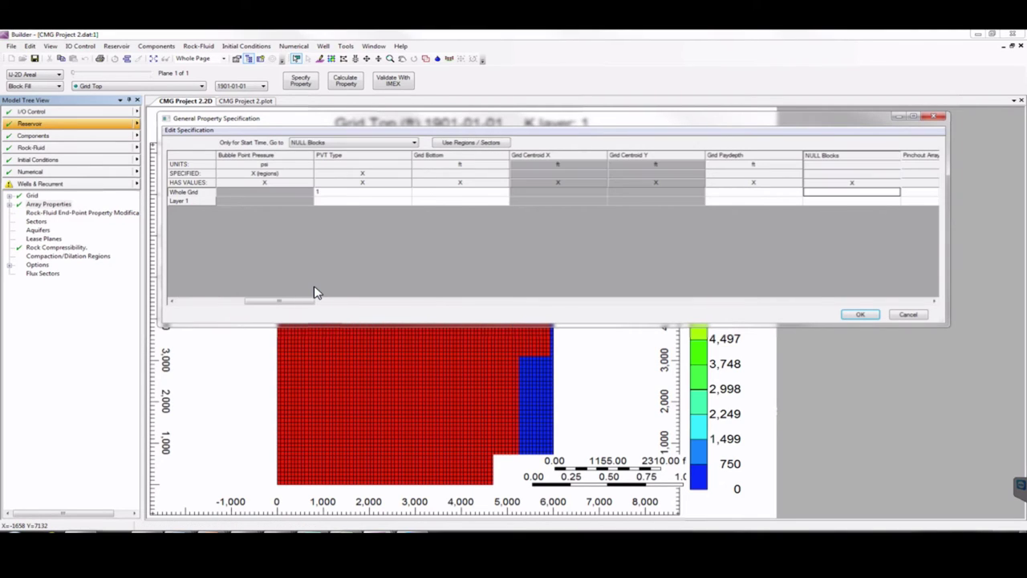
right_click(848, 198)
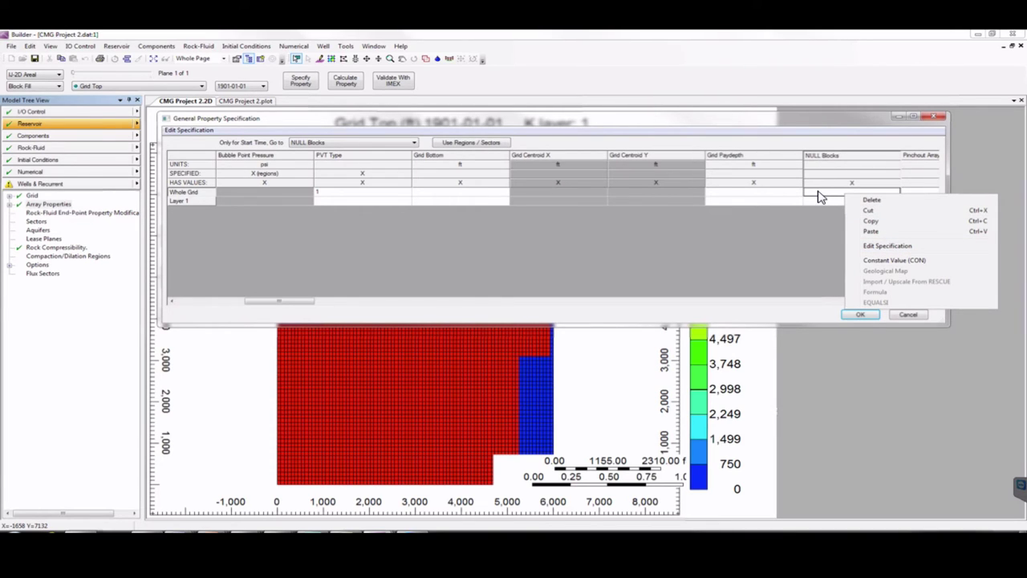
left_click(877, 246)
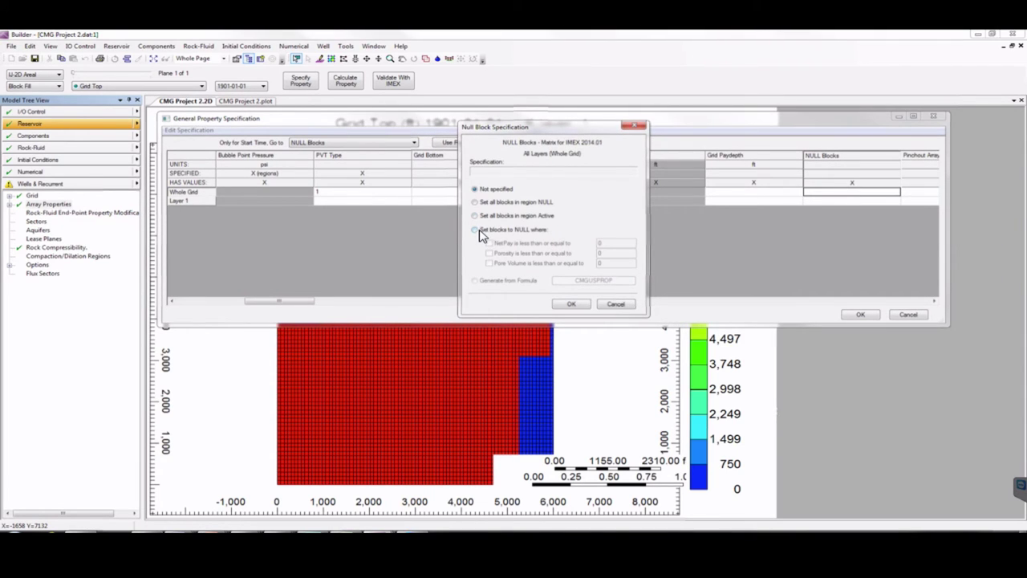
left_click(475, 231)
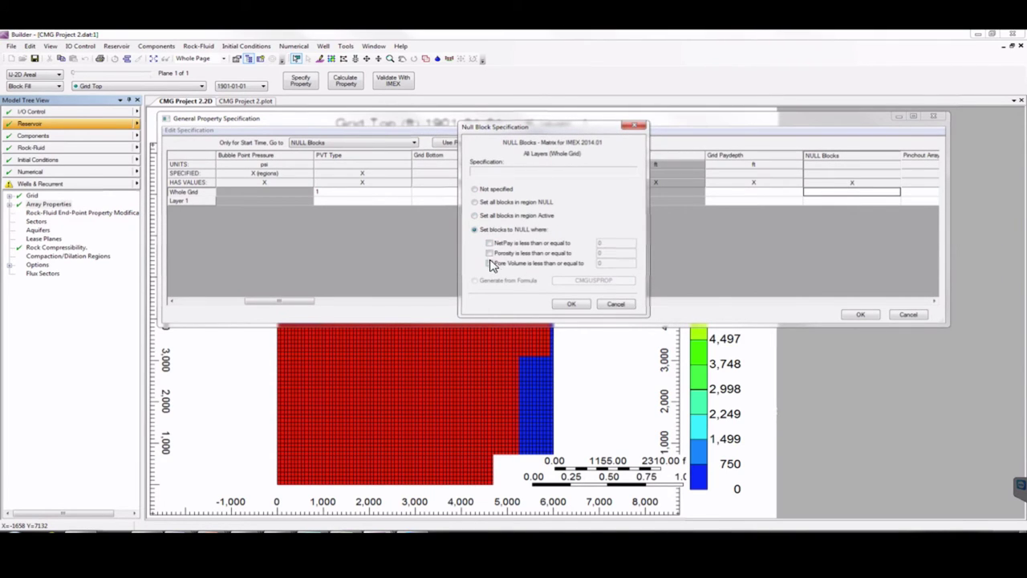
left_click(490, 253)
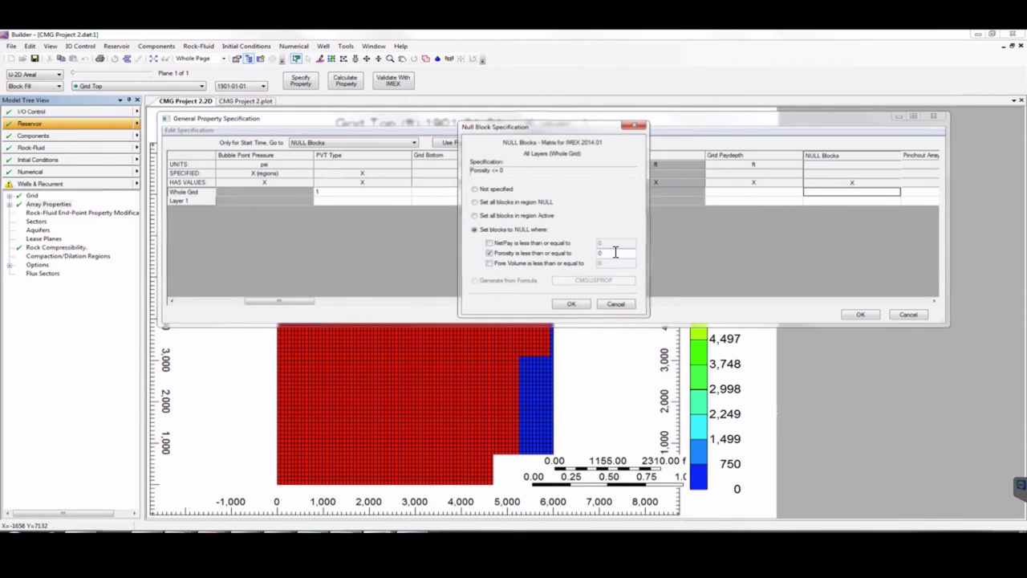
left_click(579, 305)
left_click(860, 314)
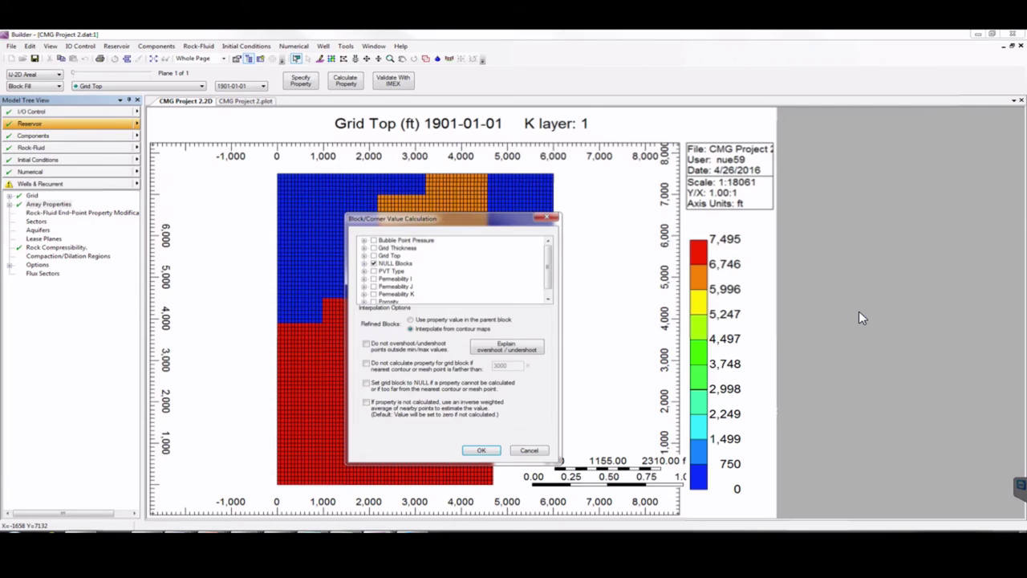
- Run the block value calculation for NULL Blocks and display the Porosity map of the grid
left_click(481, 450)
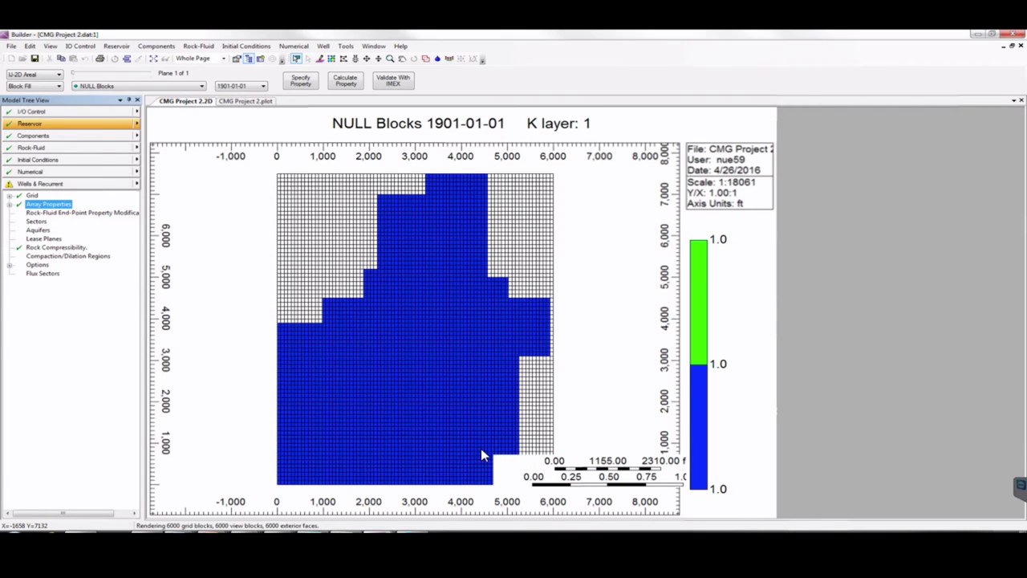
left_click(171, 86)
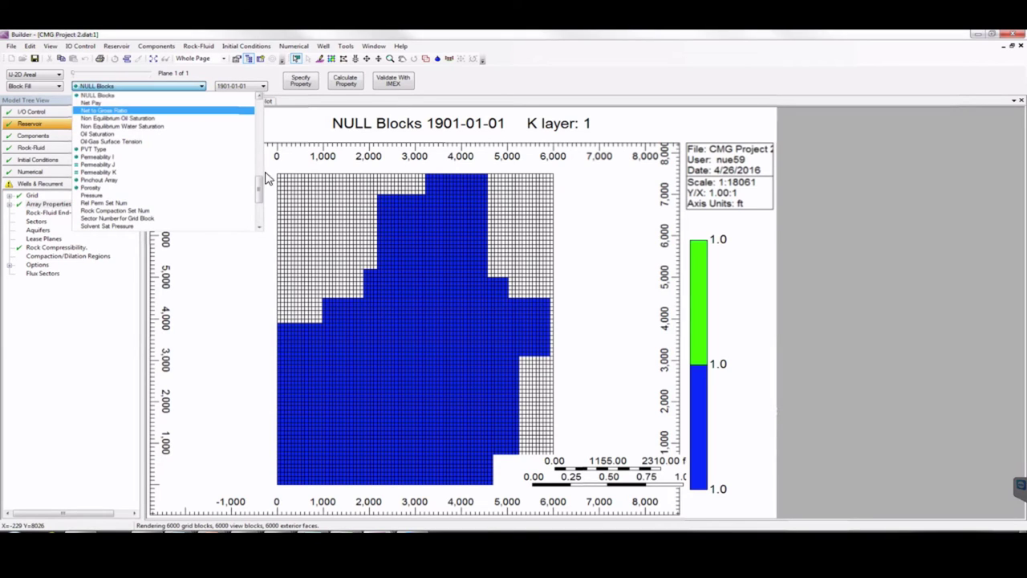
left_click(110, 189)
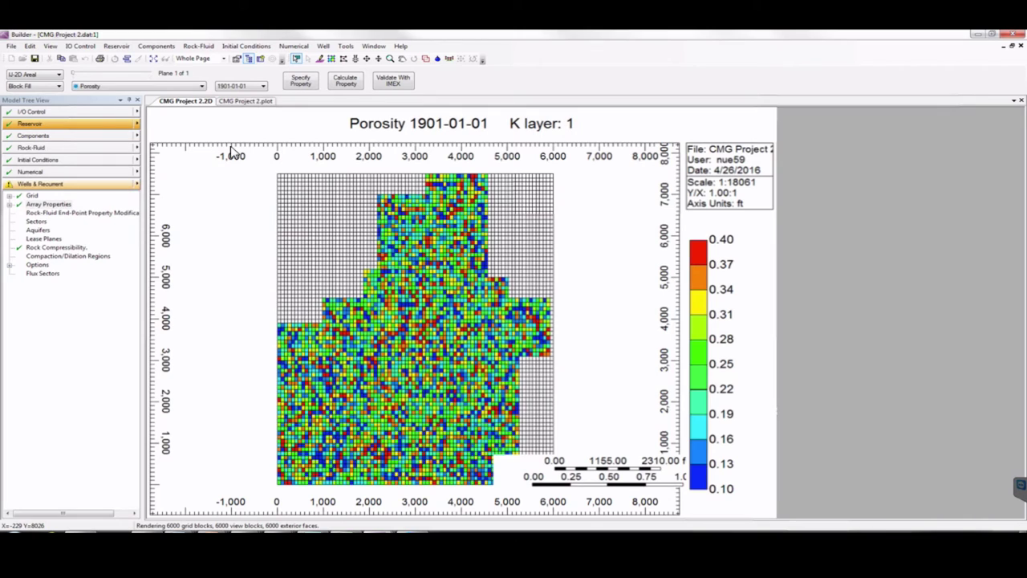
- Review the Permeability I map and the Grid Top map of the grid with the null blocks applied
left_click(203, 87)
scroll(258, 205, "down", 5)
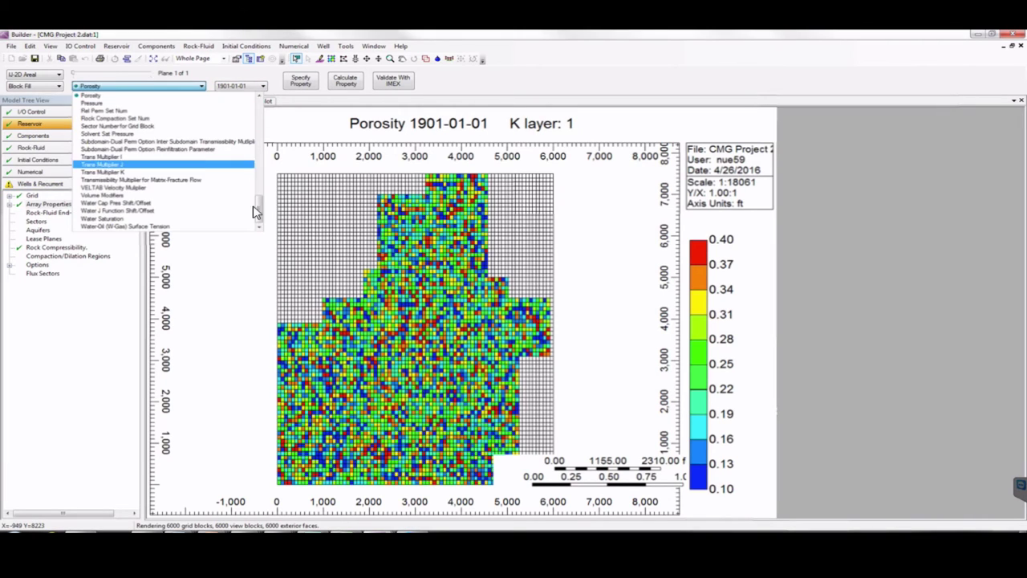
scroll(259, 205, "up", 4)
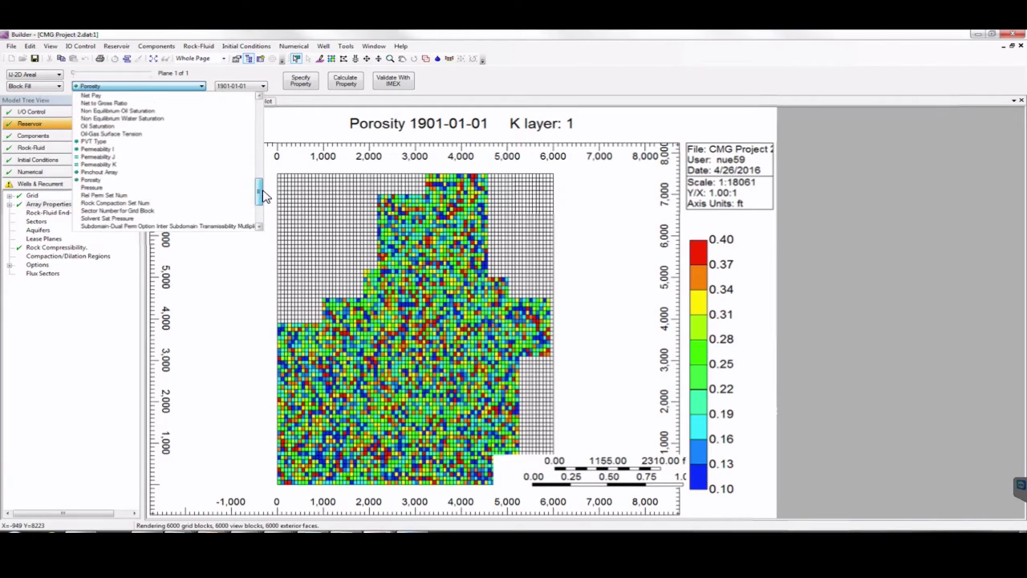
left_click(118, 154)
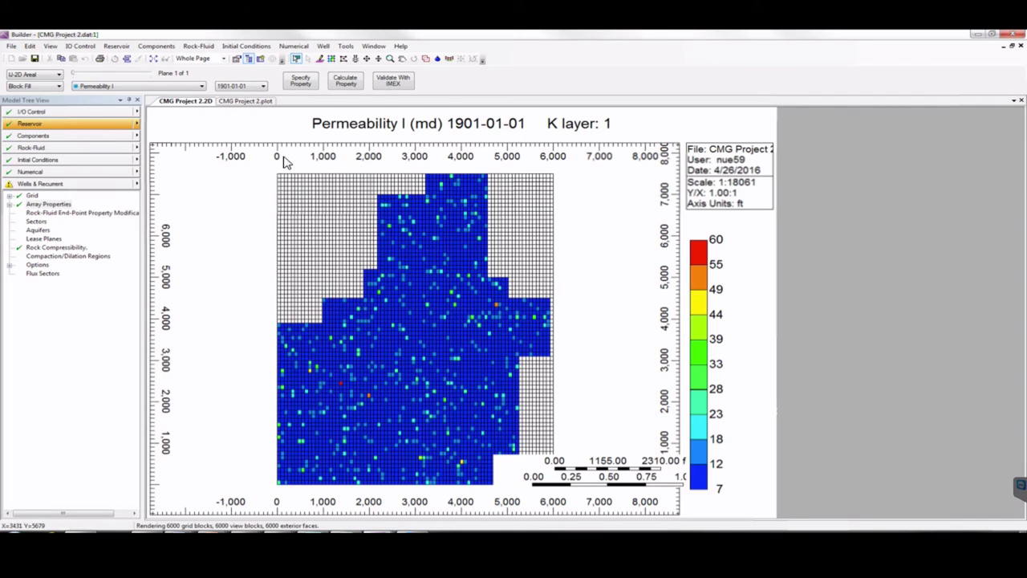
left_click(199, 86)
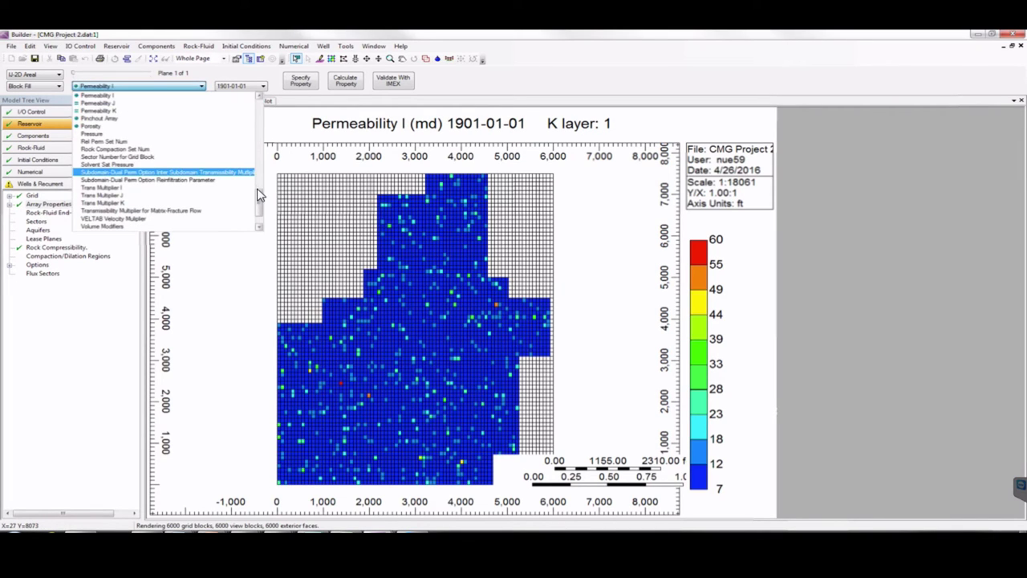
left_click_drag(259, 195, 256, 126)
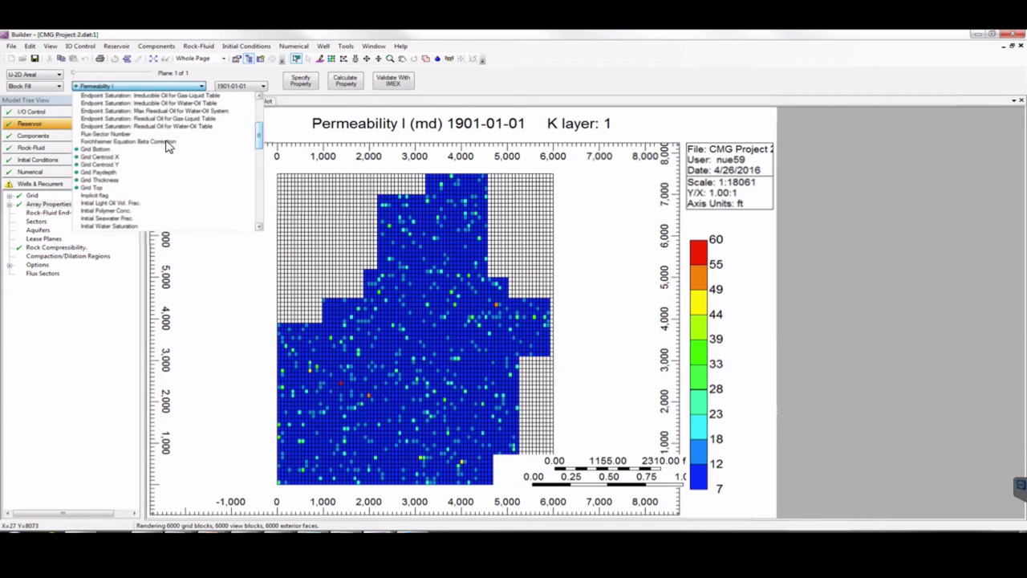
left_click(95, 189)
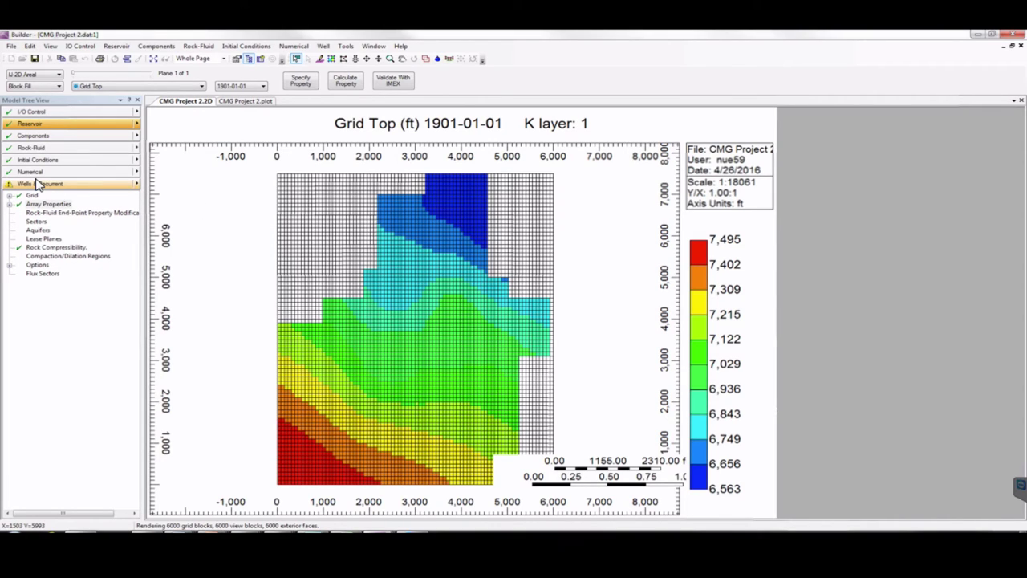
left_click(29, 205)
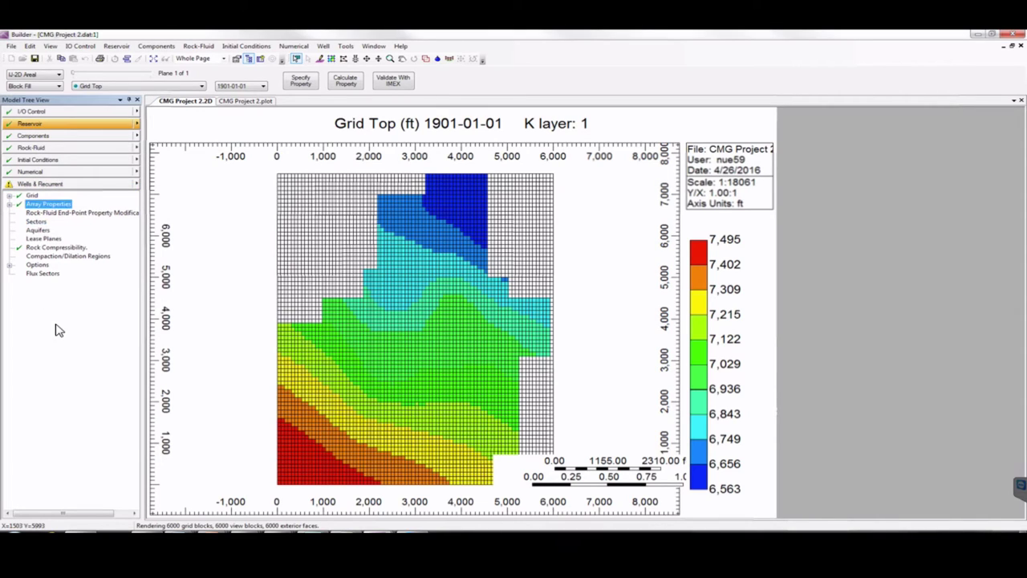
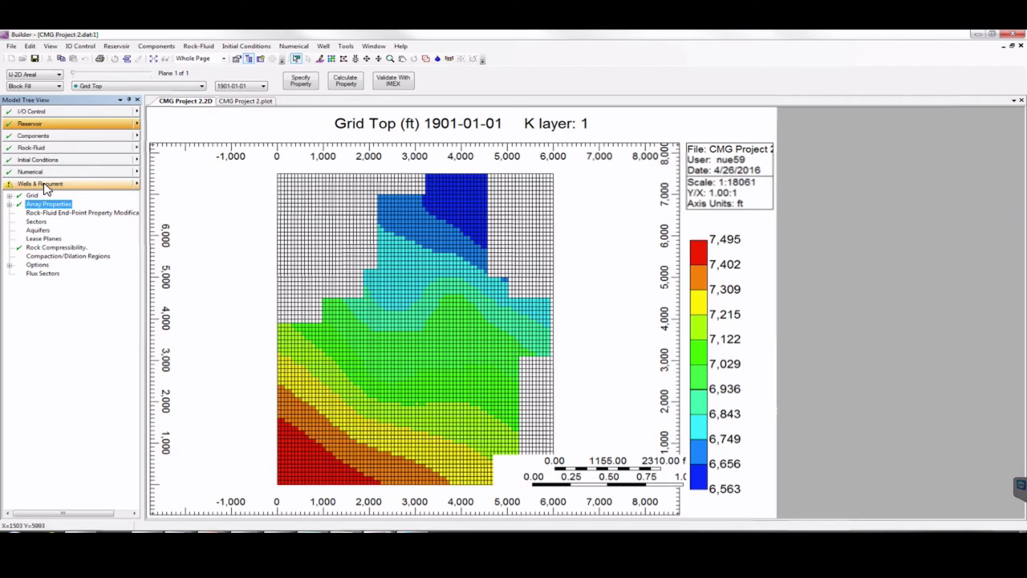
- Start creating a new well under the model's Wells & Recurrent section
left_click(45, 184)
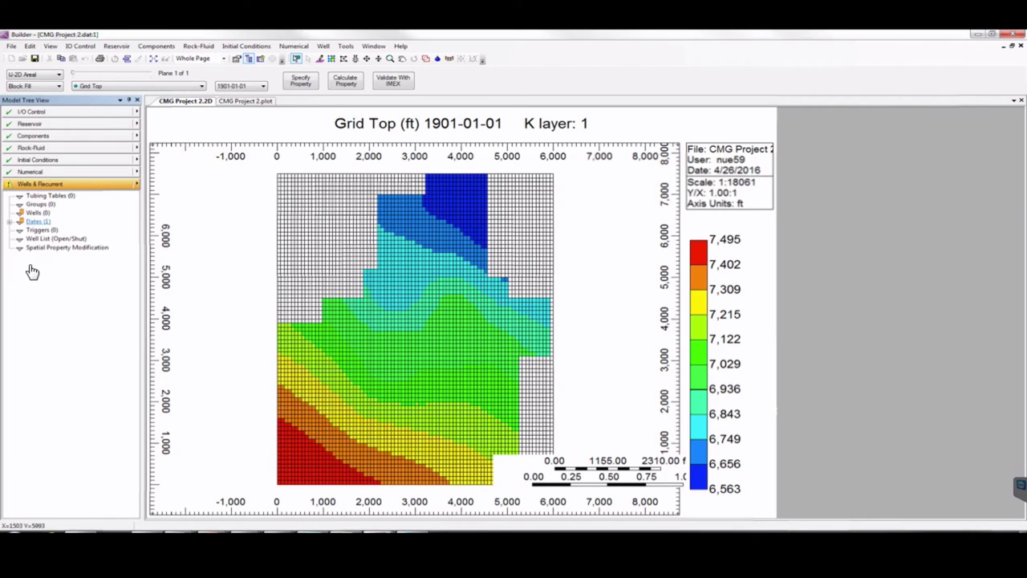
right_click(38, 218)
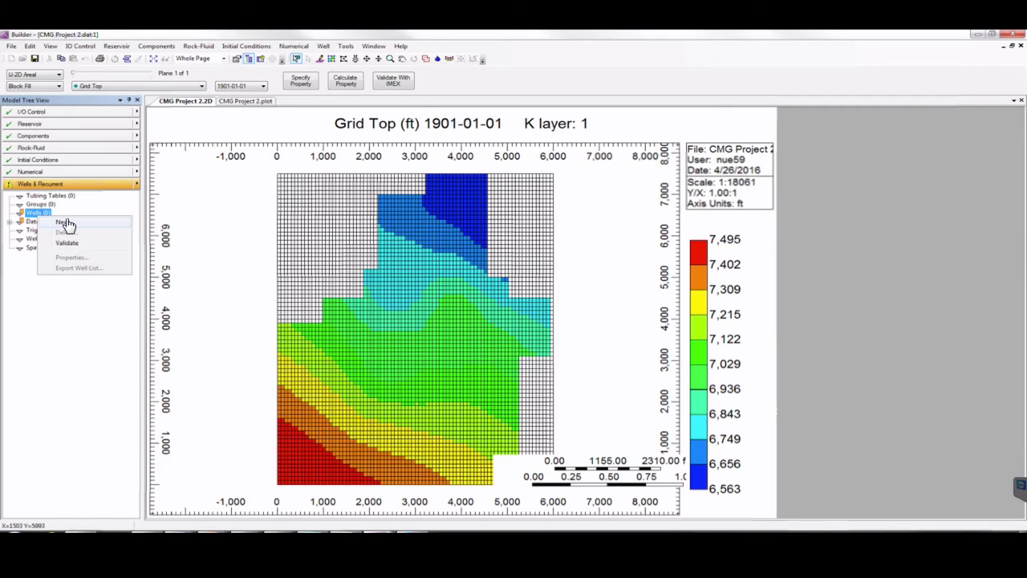
left_click(68, 223)
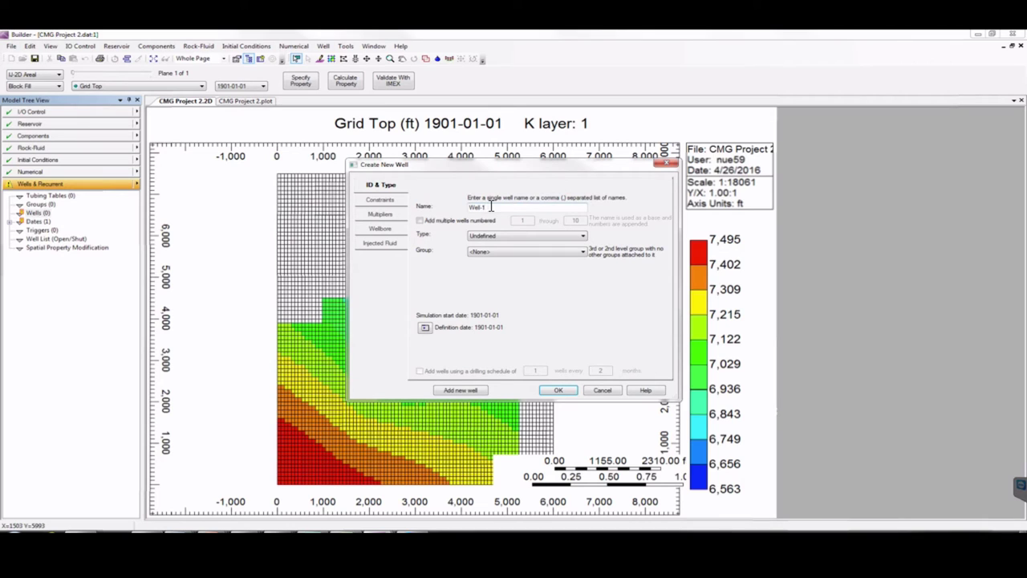
- Check the well types, grid locations and constraints on Sheet2 of the Capillary Pressure & Wells workbook in Excel, then return to Builder
key("alt+Tab")
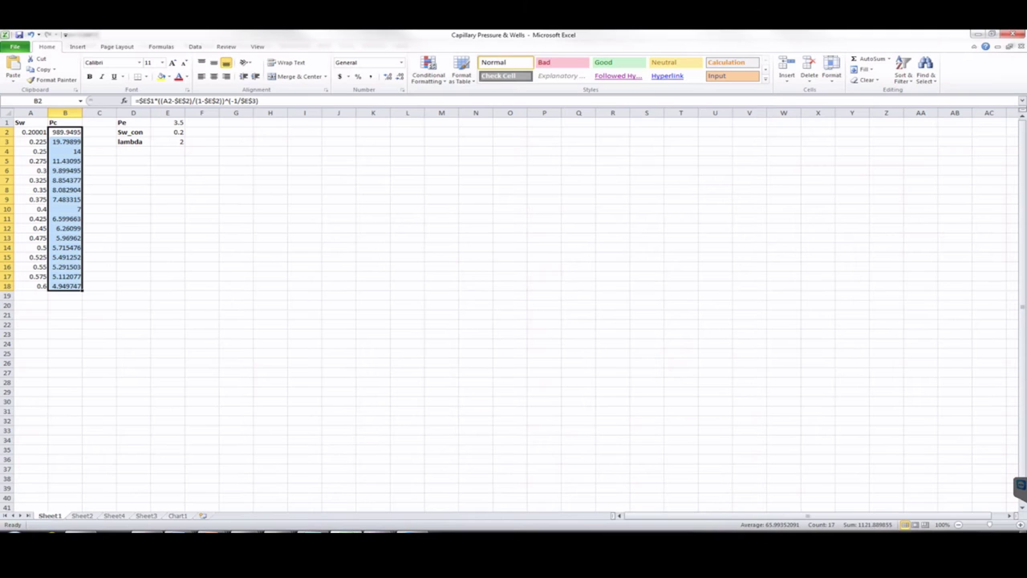
left_click(114, 517)
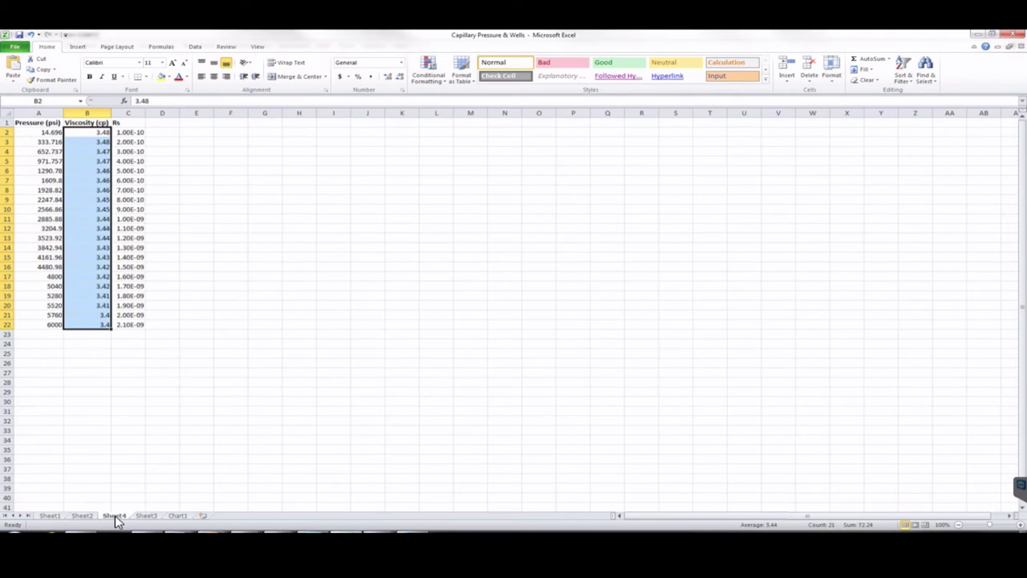
left_click(149, 517)
left_click(81, 516)
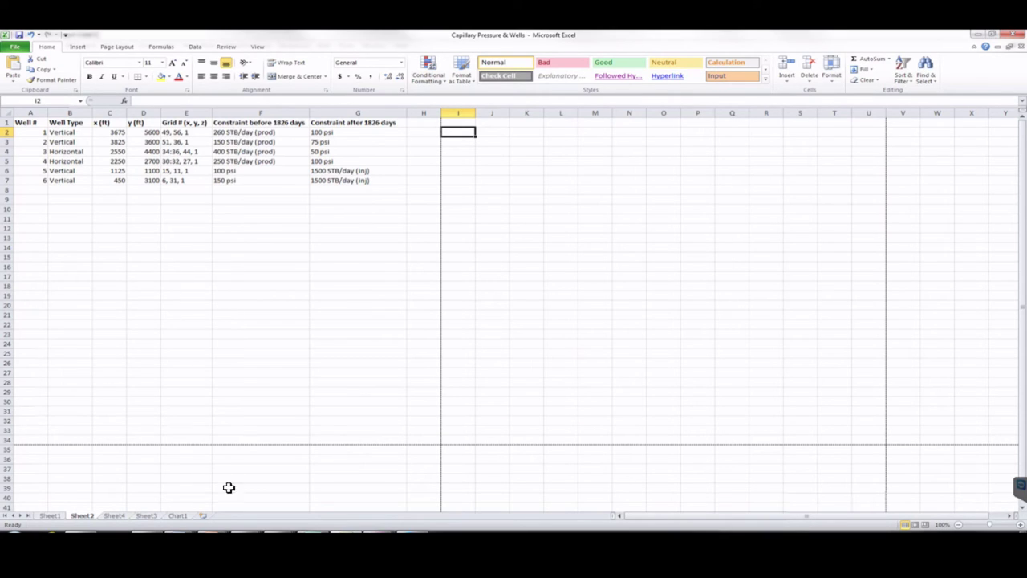
mouse_move(241, 539)
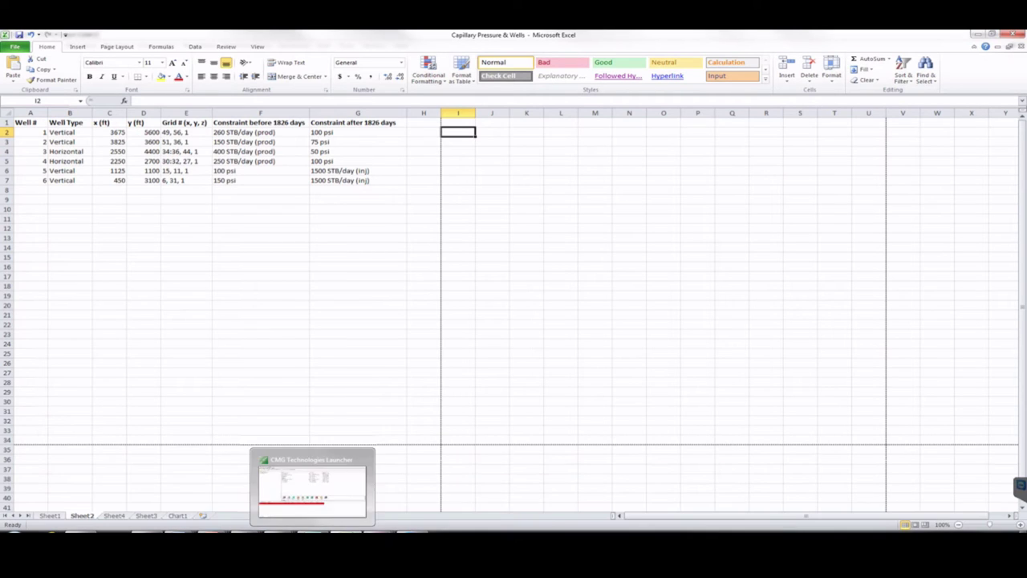
mouse_move(385, 536)
left_click(484, 493)
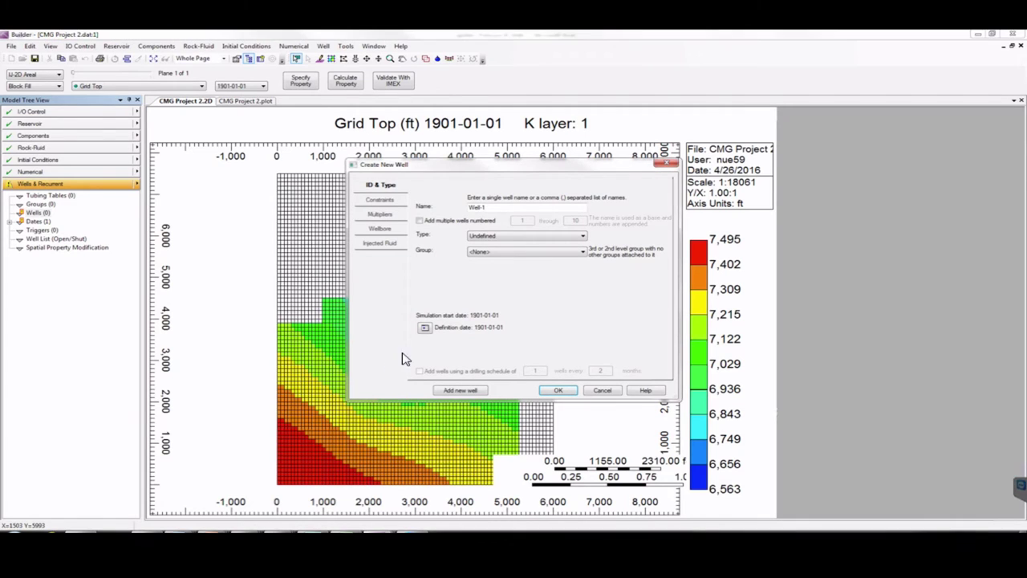
- Make Well-1 a PRODUCER and give it an OPERATE constraint on STL surface liquid rate
left_click(507, 238)
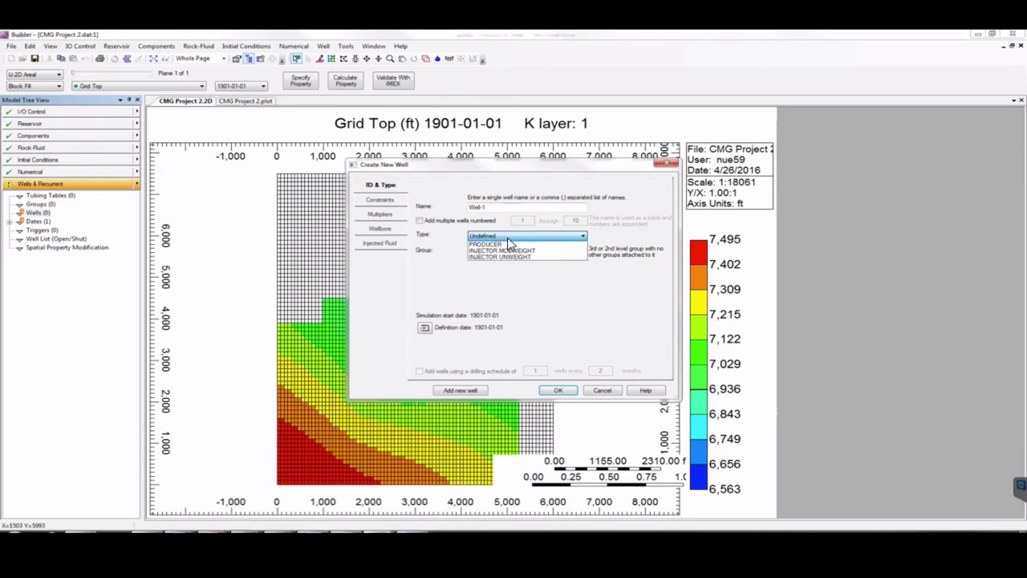
left_click(507, 251)
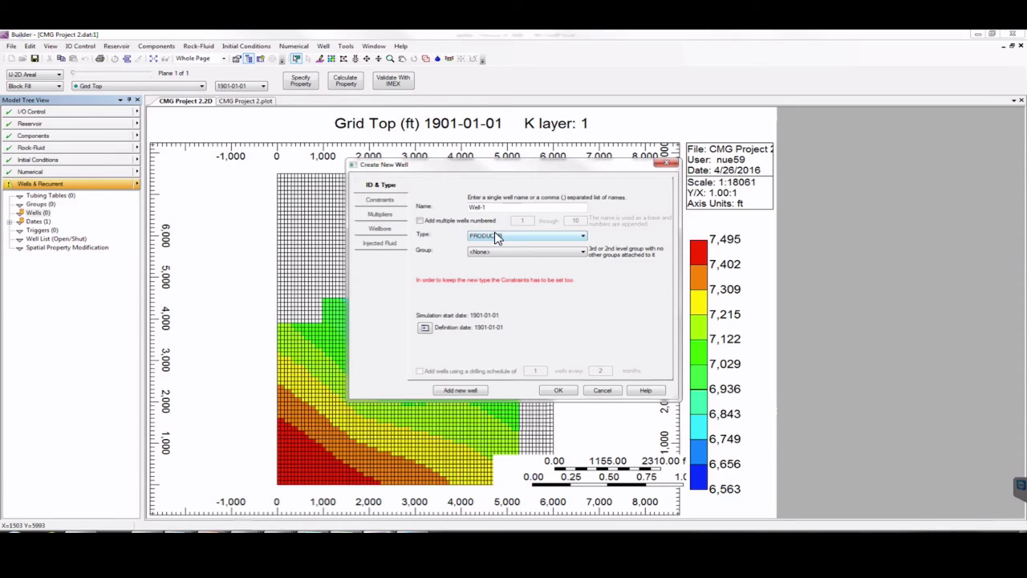
left_click(381, 200)
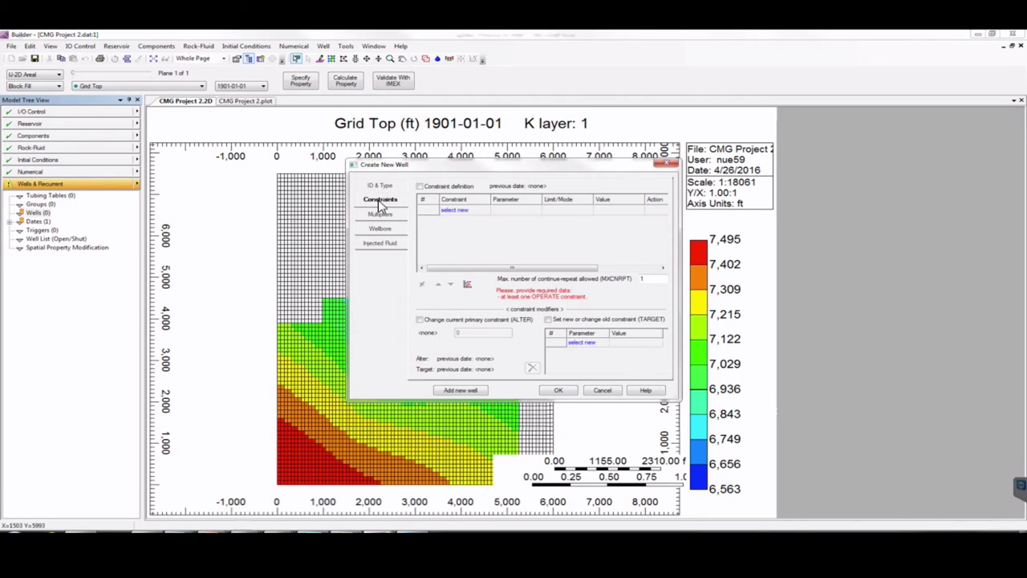
left_click(419, 186)
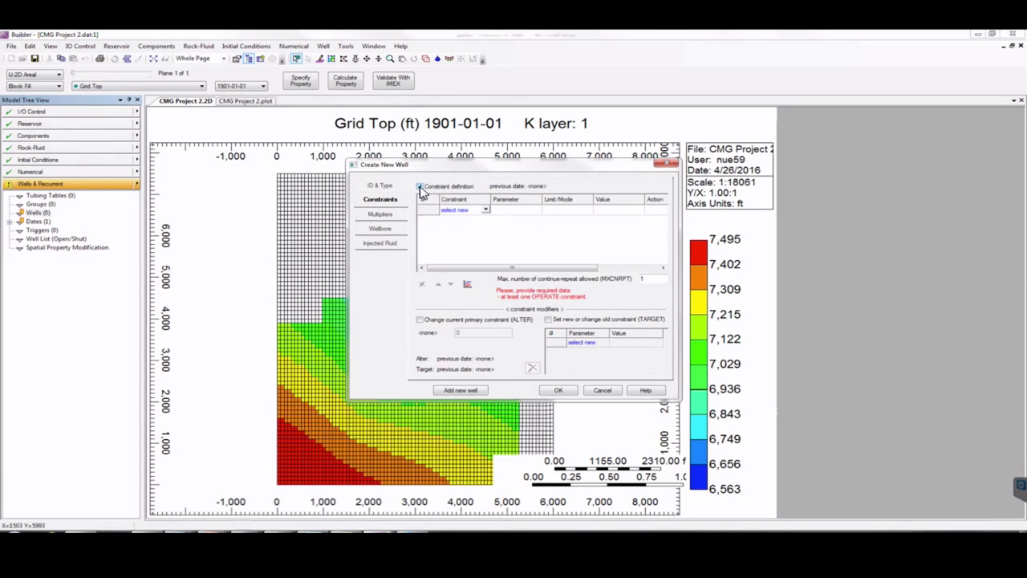
left_click(487, 211)
left_click(469, 228)
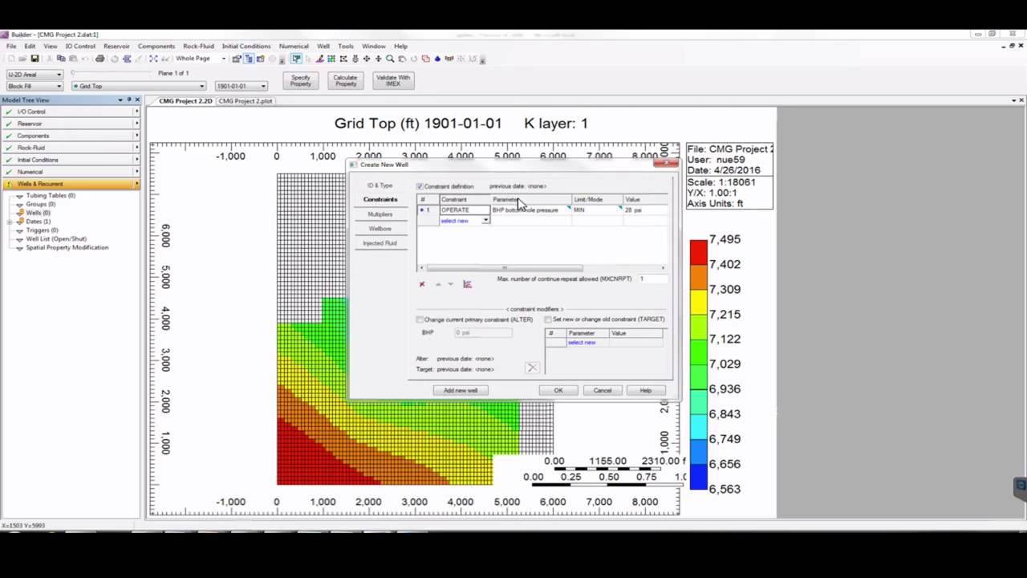
left_click(564, 211)
left_click(566, 211)
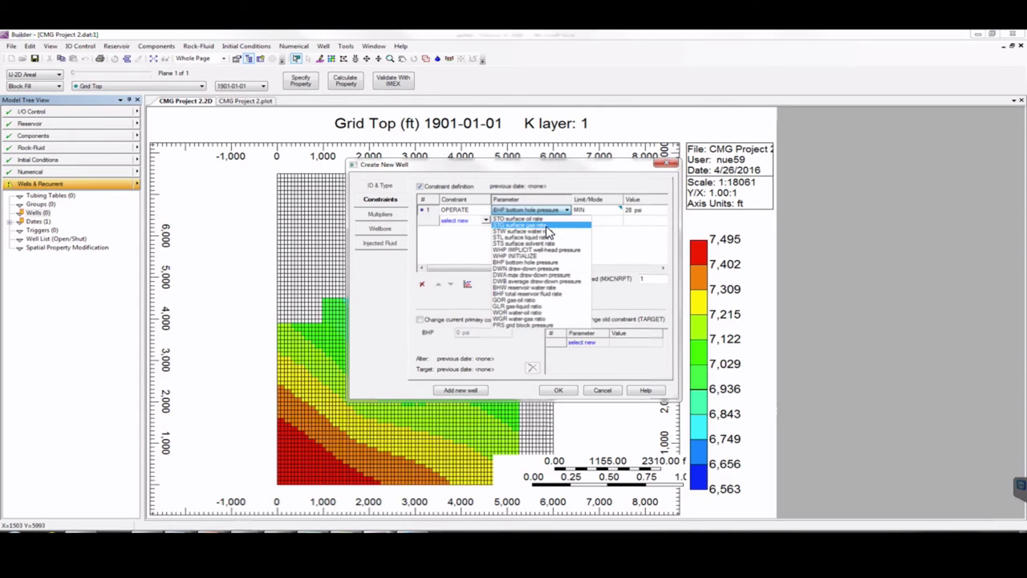
left_click(548, 238)
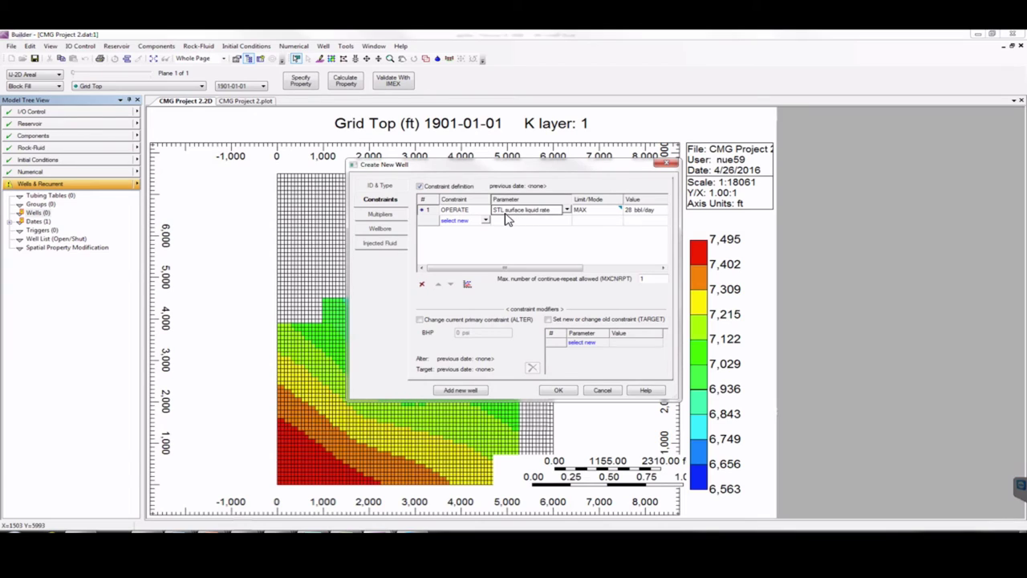
- Set Well-1's maximum surface liquid rate to 260 bbl/day and proceed to adding another well
left_click(626, 211)
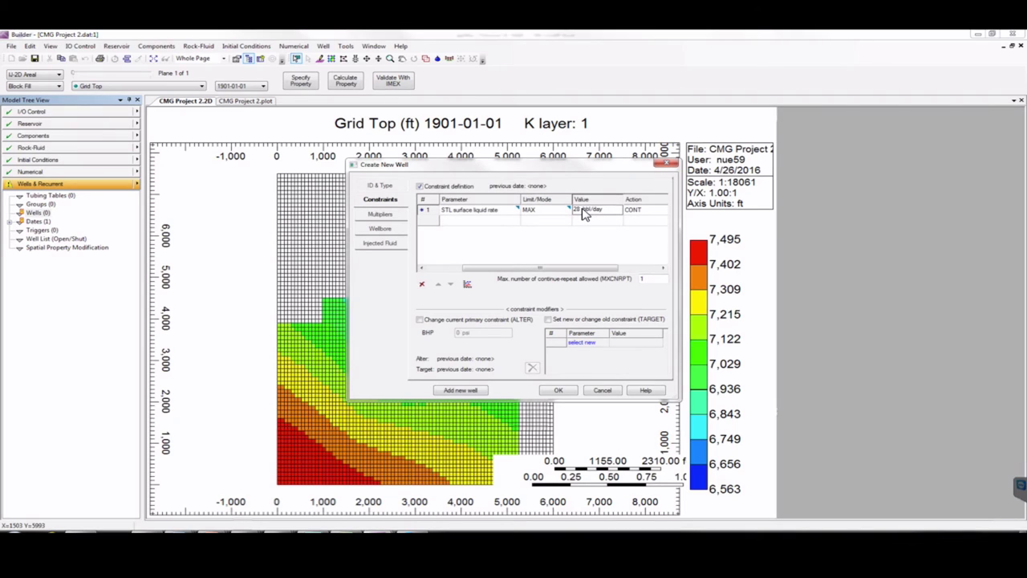
left_click(583, 211)
key("BackSpace")
type("60")
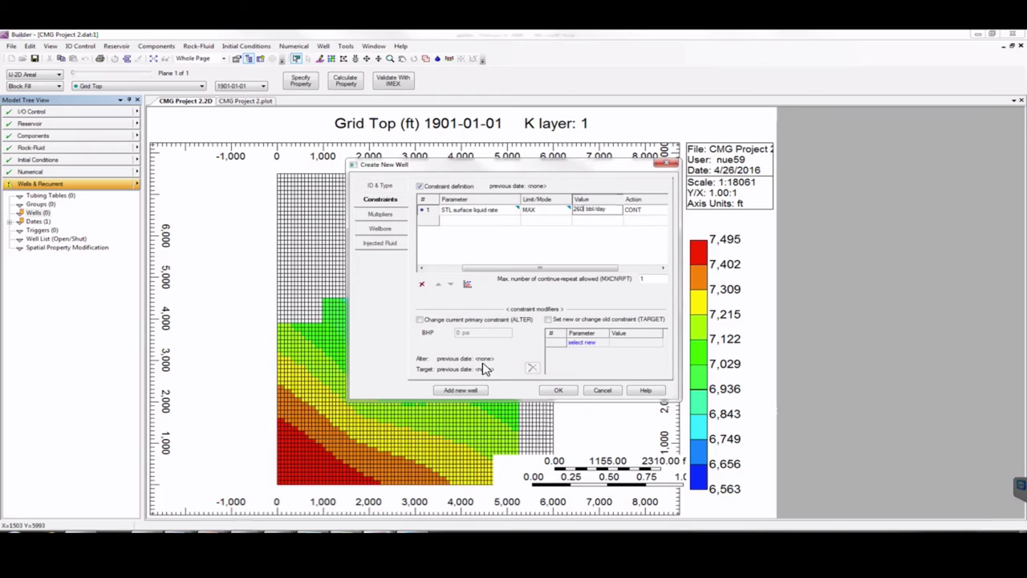
left_click(455, 390)
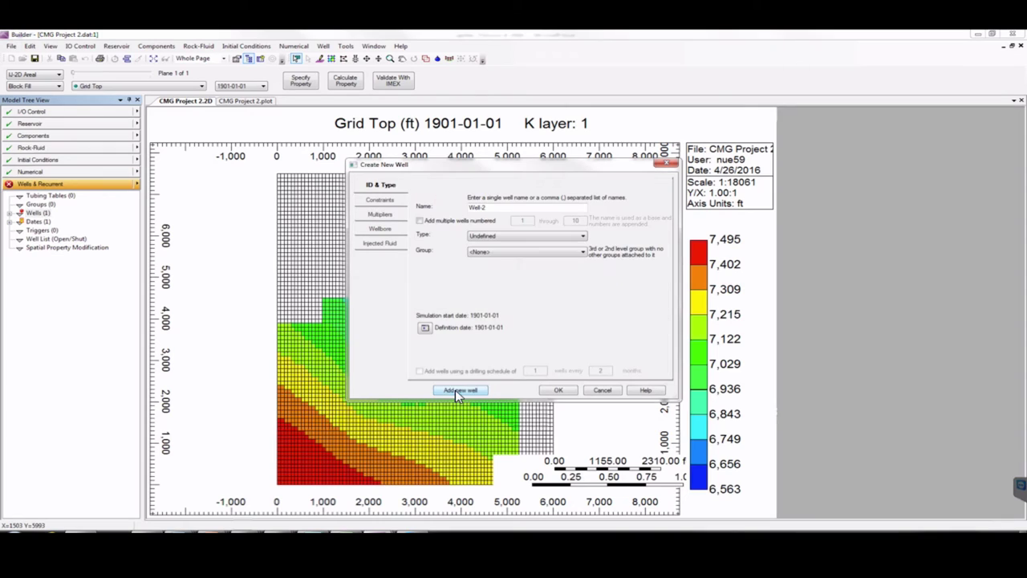
- Make Well-2 a PRODUCER and give it an OPERATE constraint on STL surface liquid rate
left_click(503, 237)
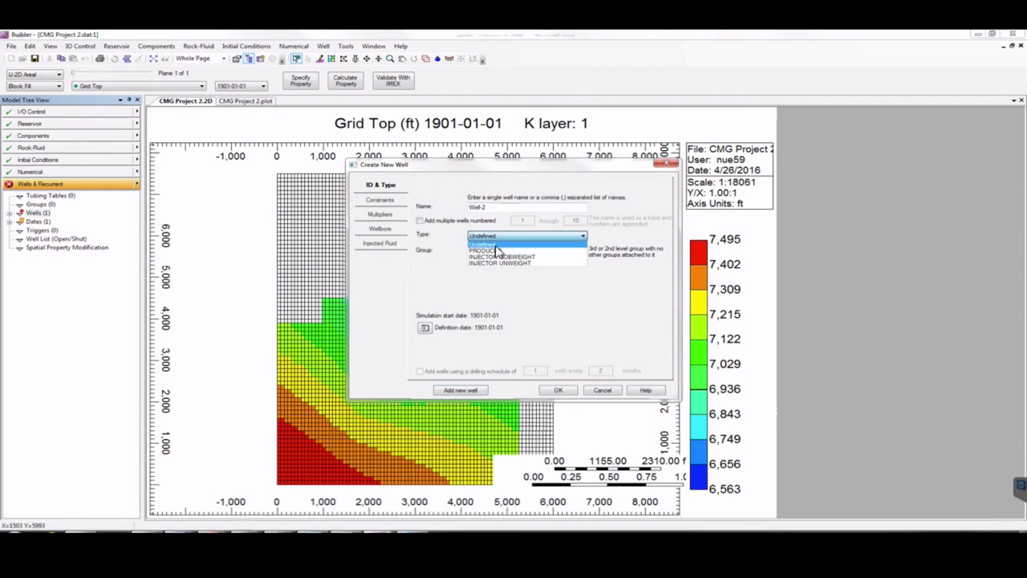
left_click(495, 253)
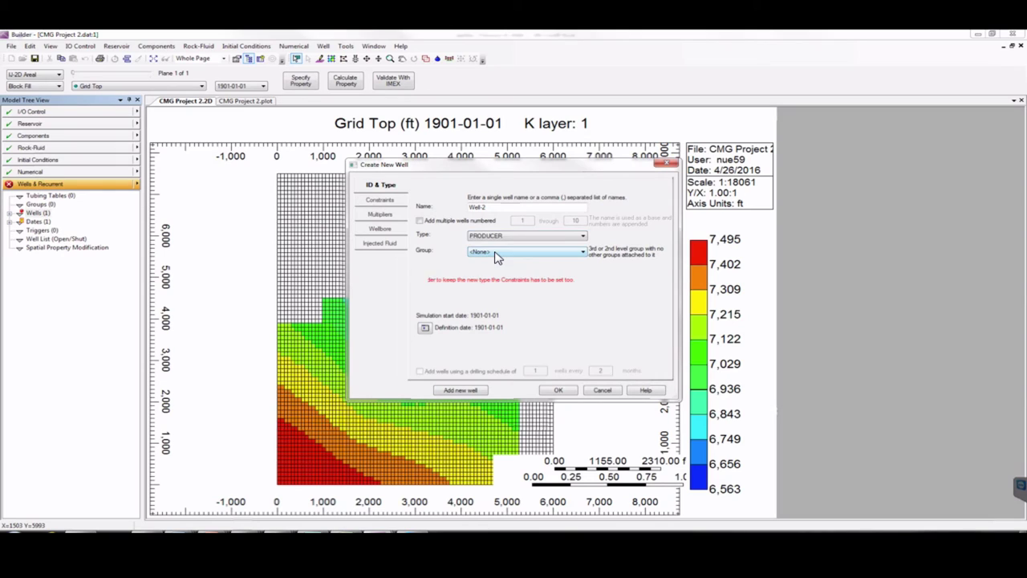
left_click(382, 200)
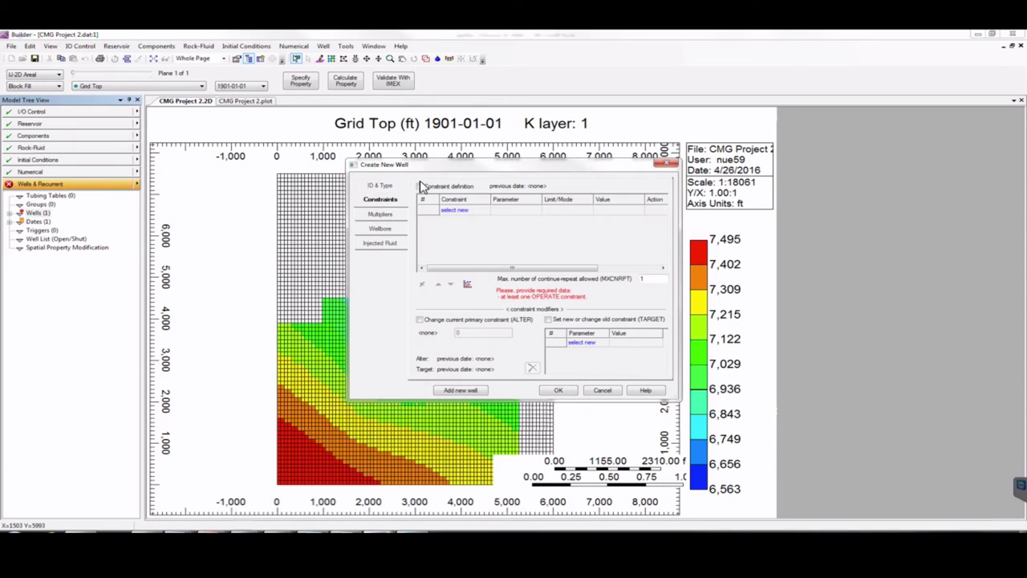
left_click(420, 187)
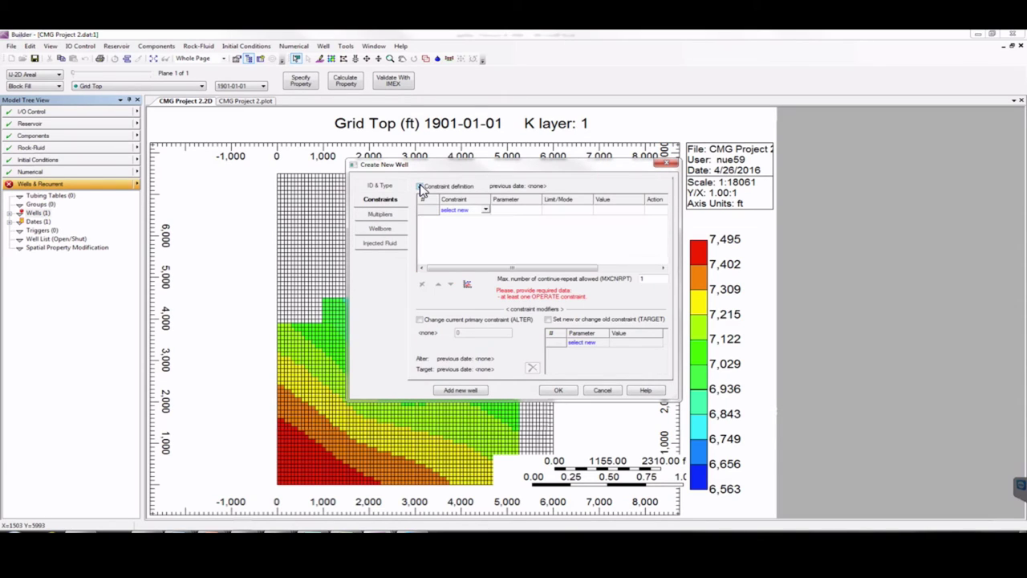
left_click(487, 211)
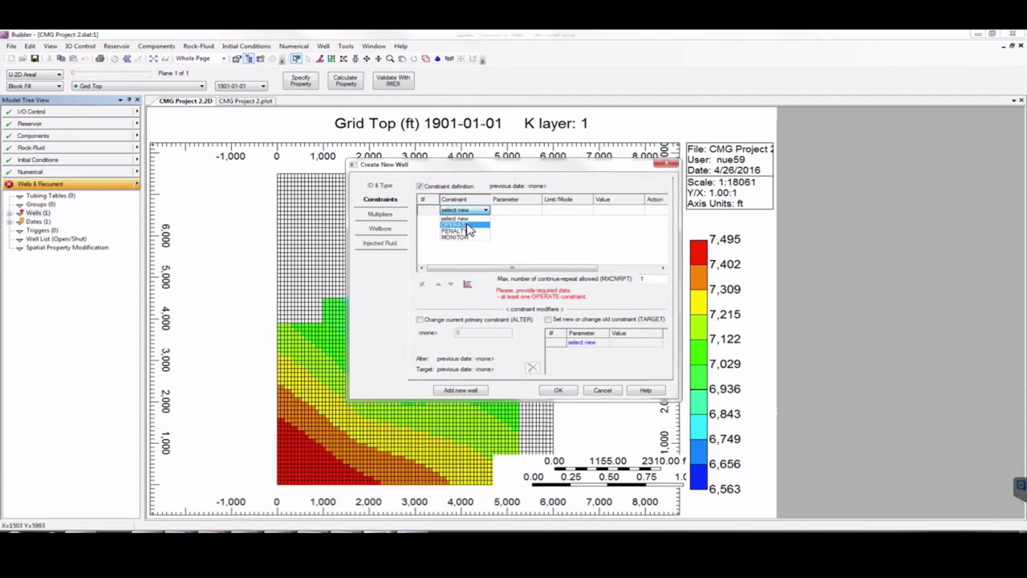
left_click(469, 227)
left_click(561, 209)
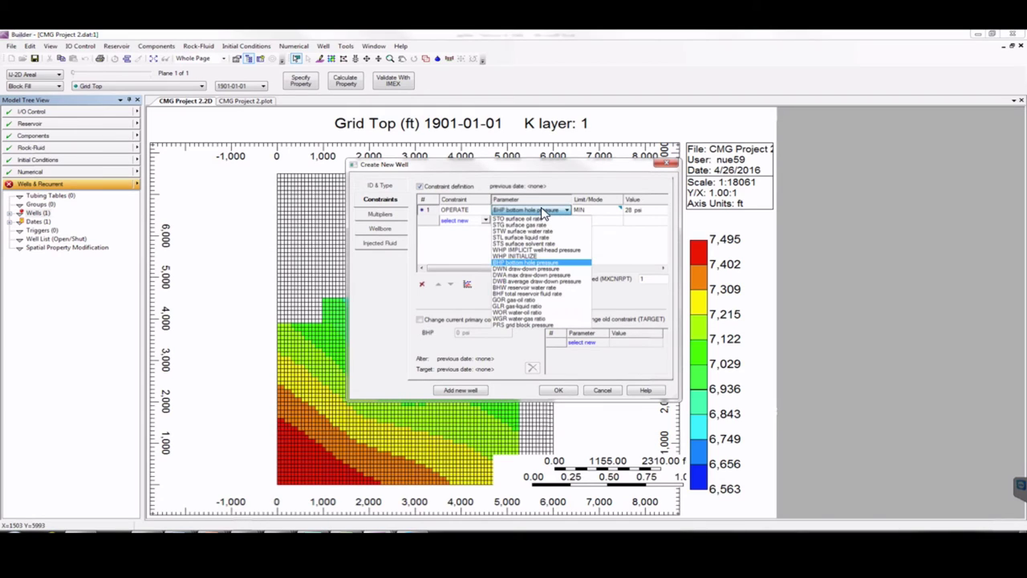
left_click(533, 237)
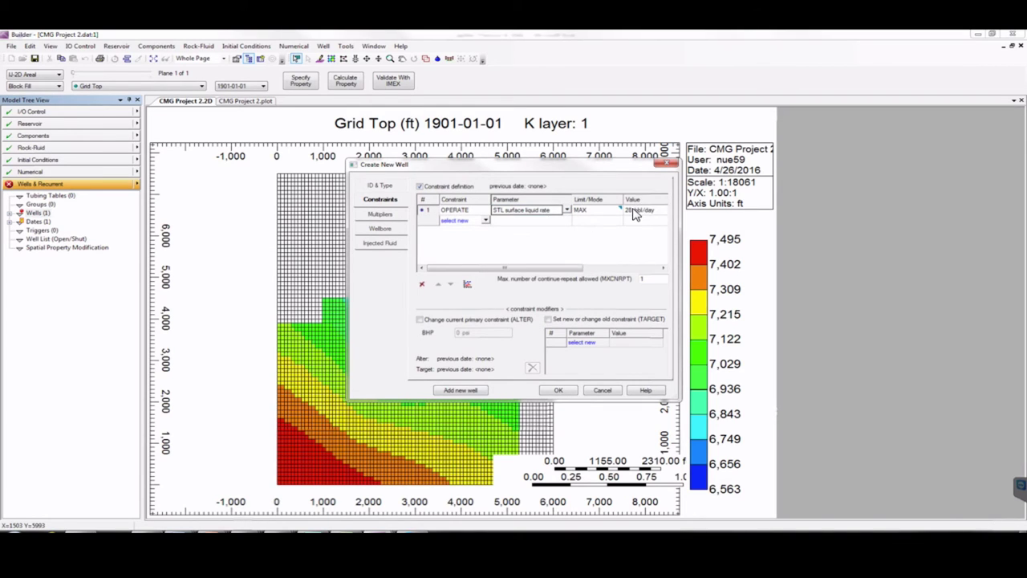
- Set Well-2's maximum surface liquid rate to 150 bbl/day and proceed to adding another well
left_click(631, 211)
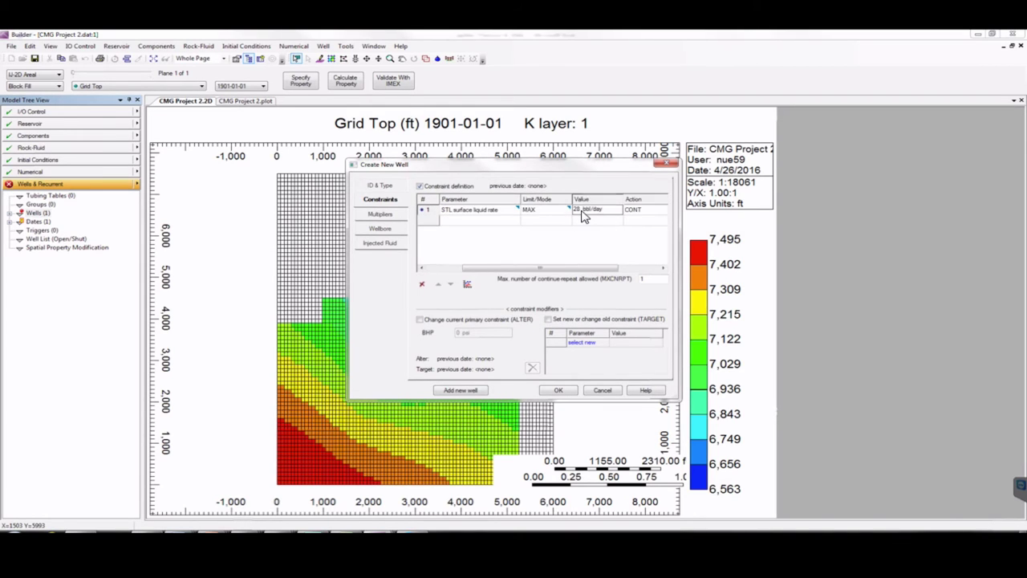
type("5")
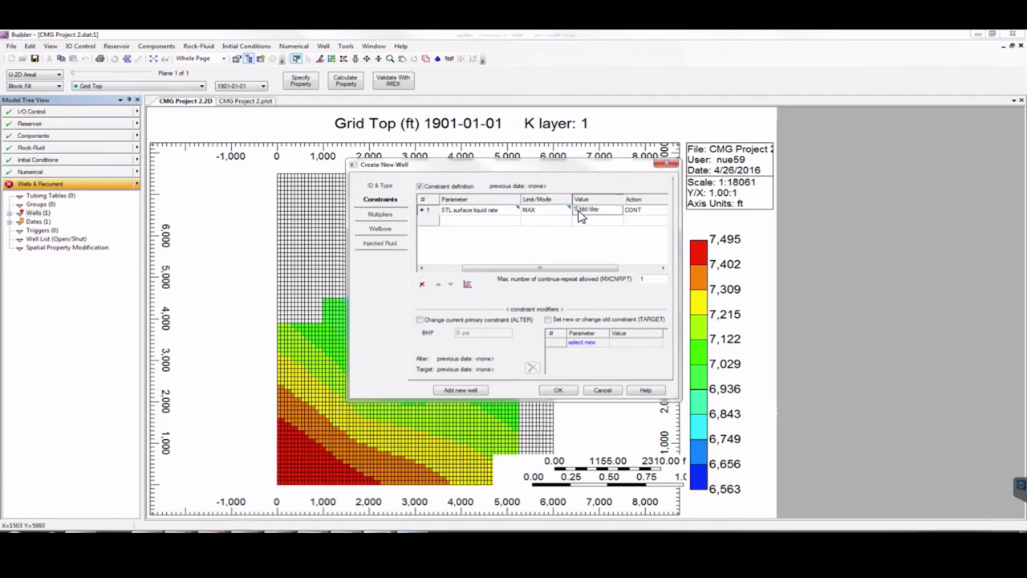
type("0")
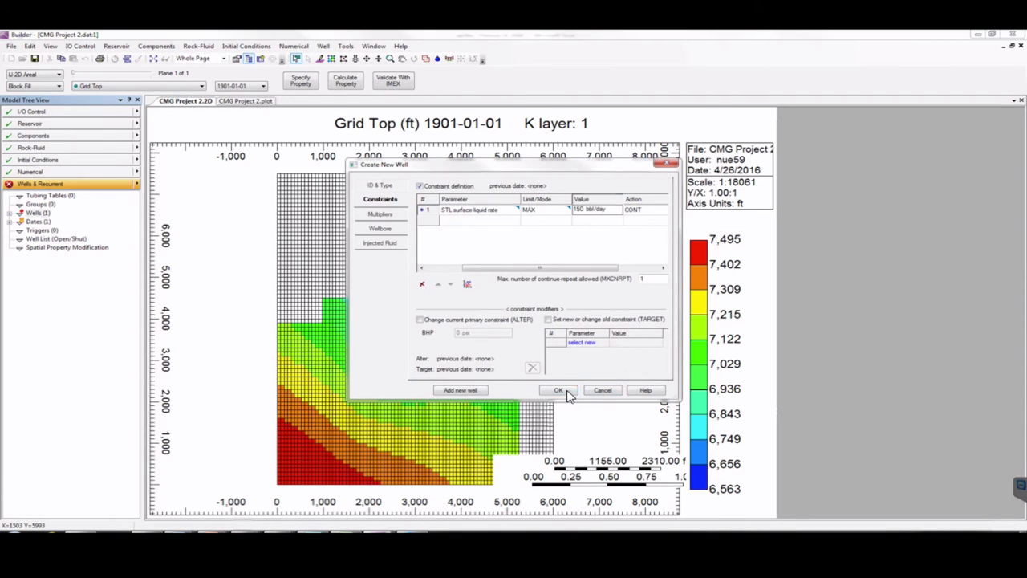
left_click(459, 391)
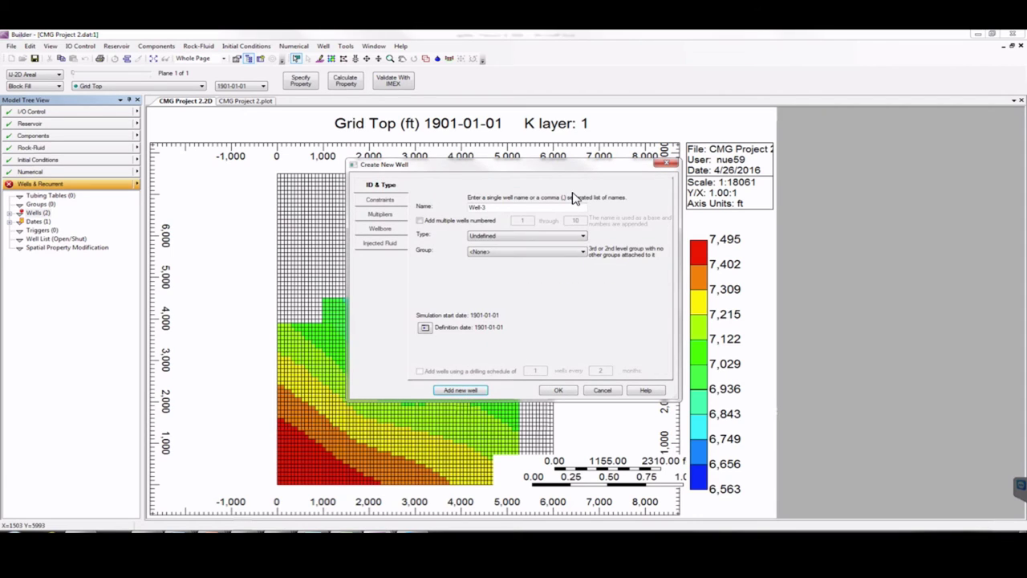
- Make Well-3 a PRODUCER and give it an OPERATE constraint on STL surface liquid rate
left_click(504, 238)
left_click(497, 252)
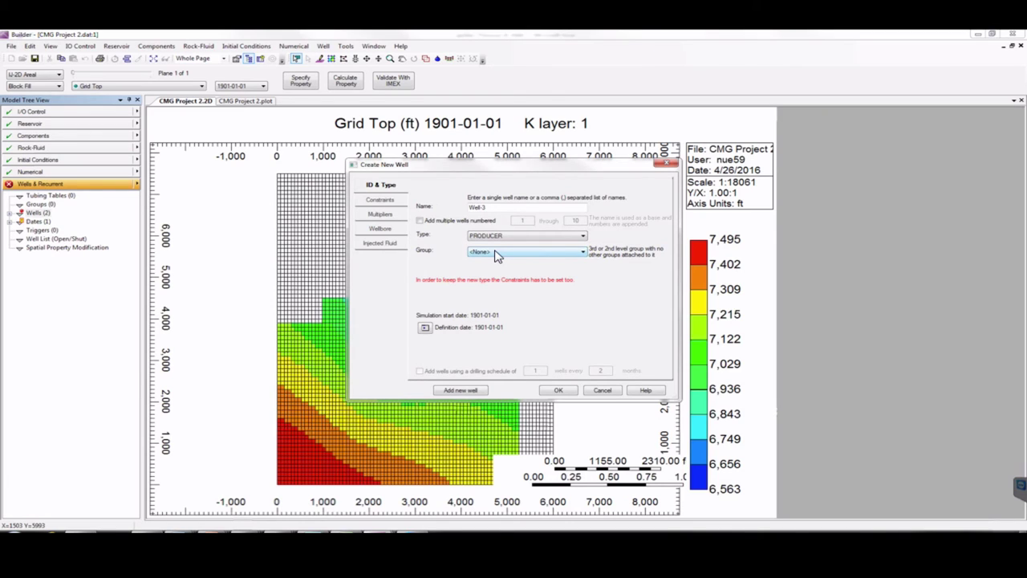
left_click(391, 205)
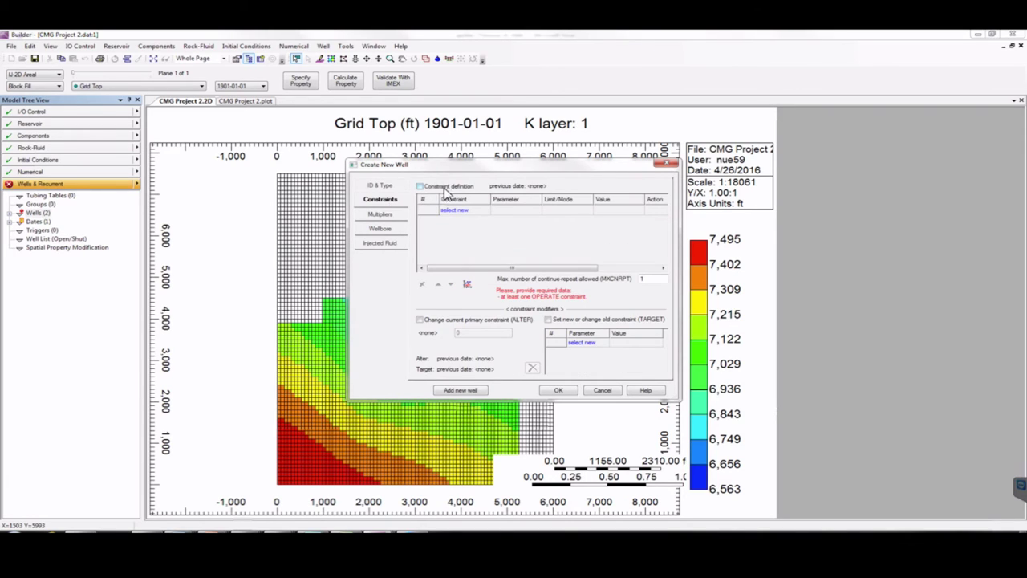
left_click(420, 187)
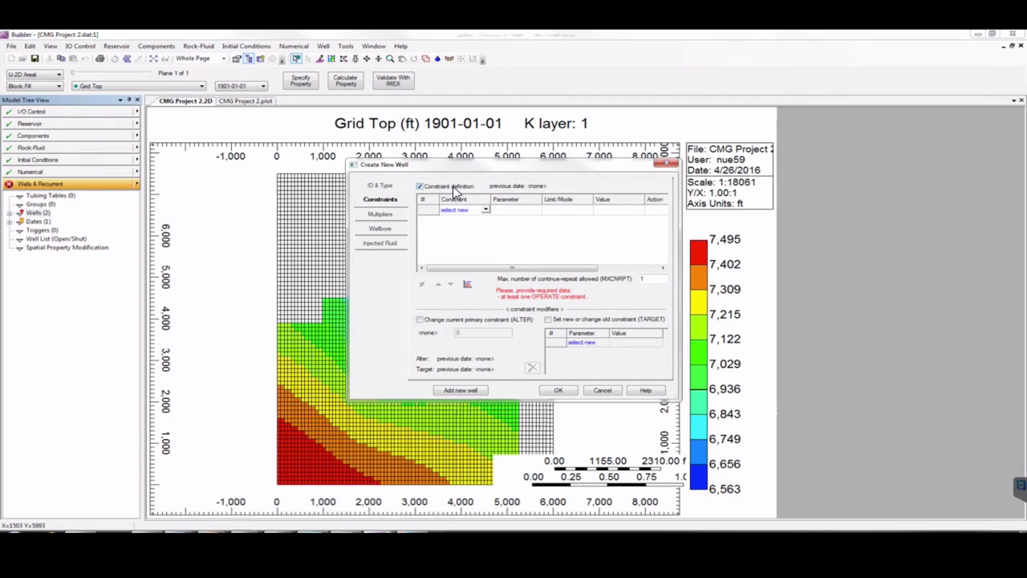
left_click(484, 212)
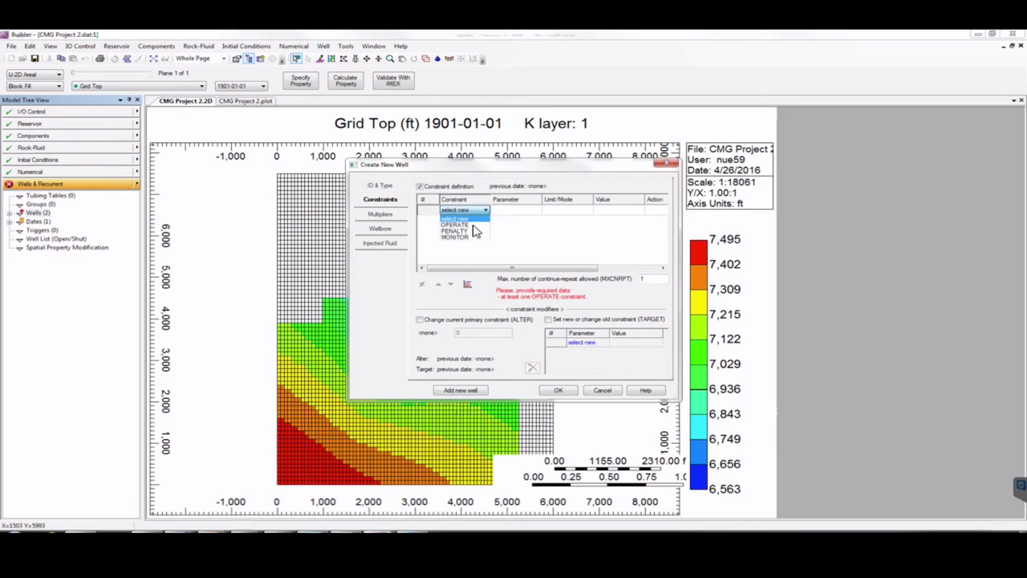
left_click(473, 228)
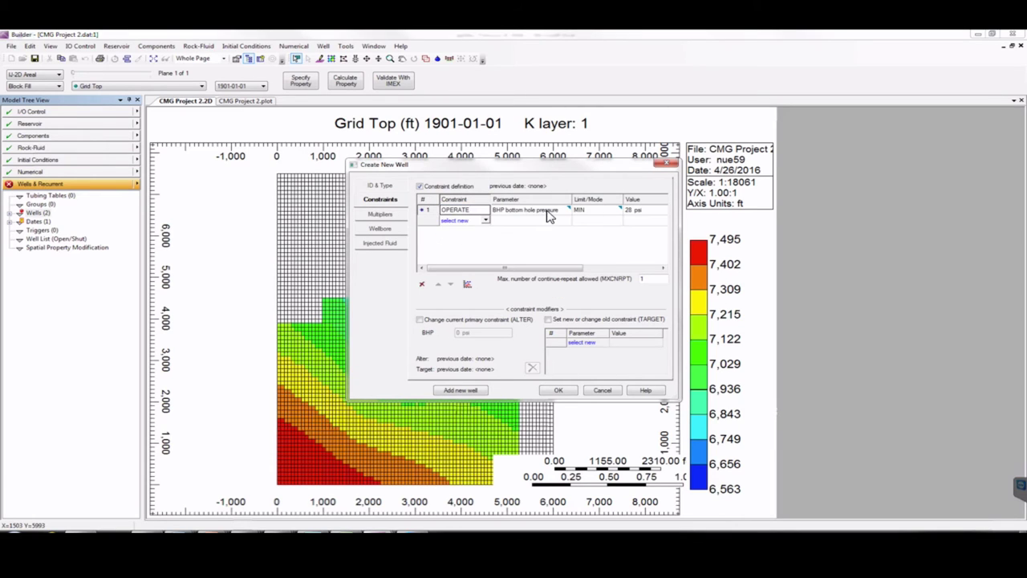
left_click(551, 212)
left_click(543, 241)
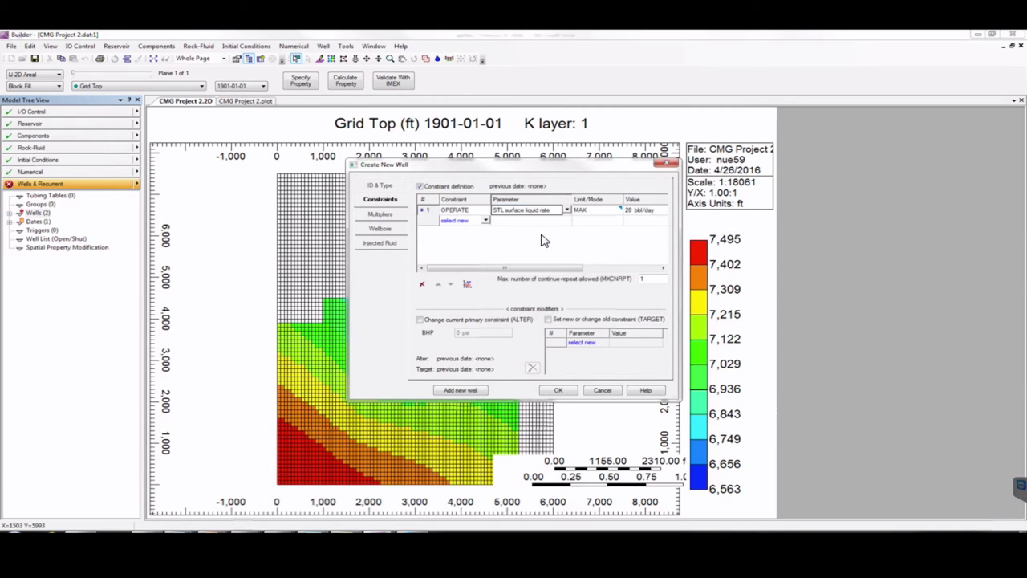
- Set Well-3's maximum surface liquid rate to 400 bbl/day and proceed to adding another well
left_click(630, 211)
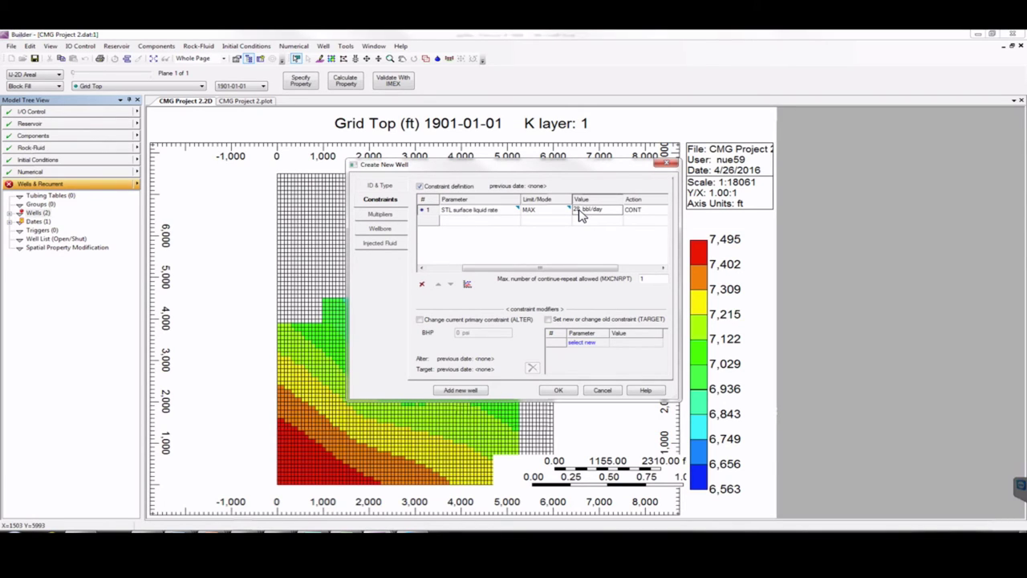
type("400")
left_click(460, 390)
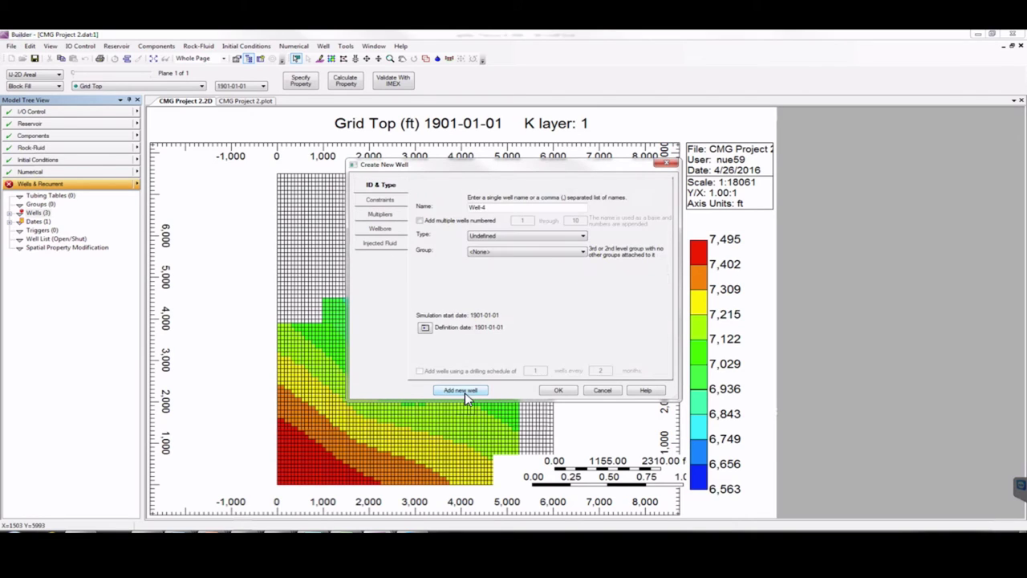
- Make Well-4 a PRODUCER and give it an OPERATE constraint on STL surface liquid rate
left_click(505, 237)
left_click(495, 252)
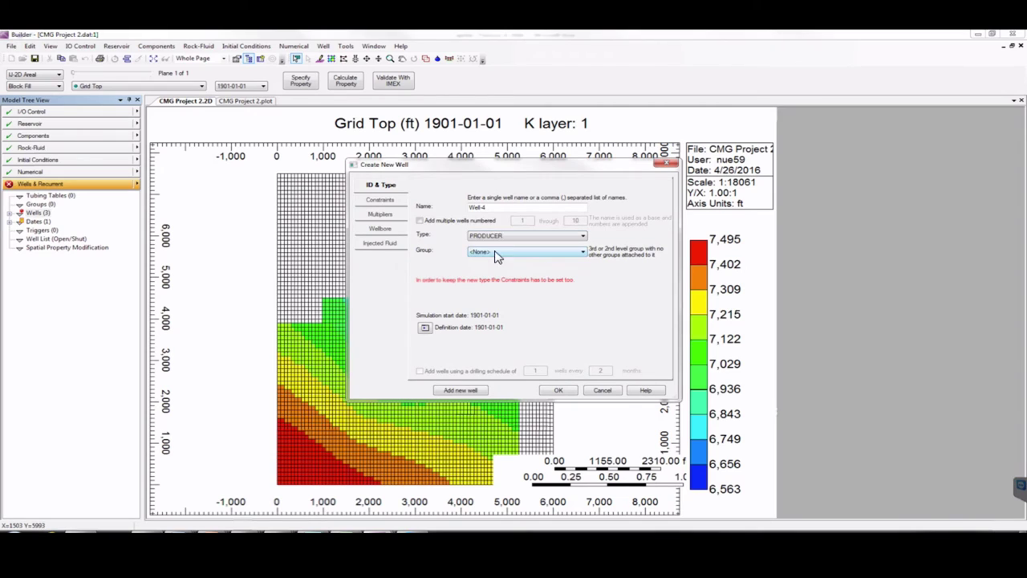
left_click(380, 199)
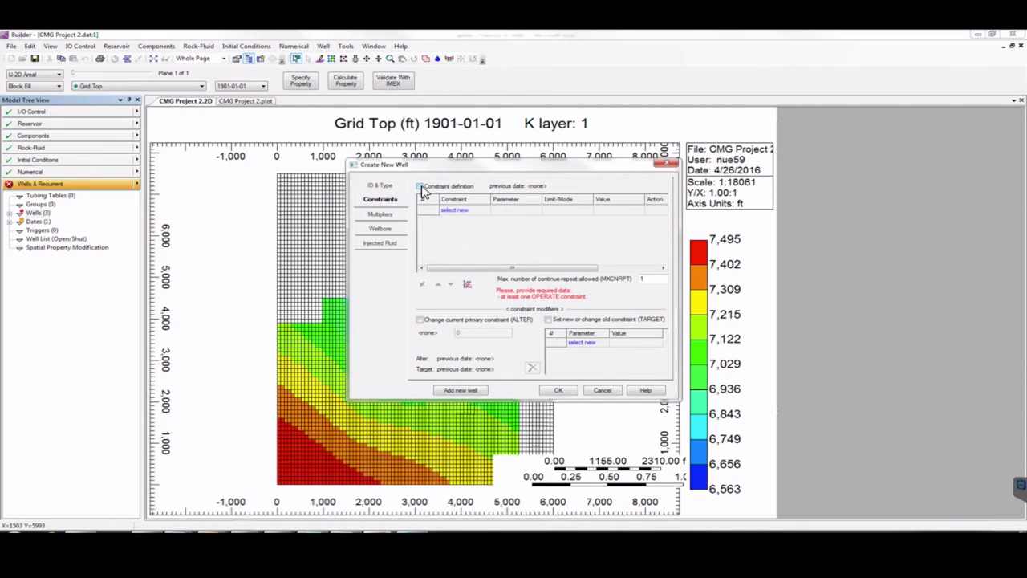
left_click(420, 186)
left_click(458, 210)
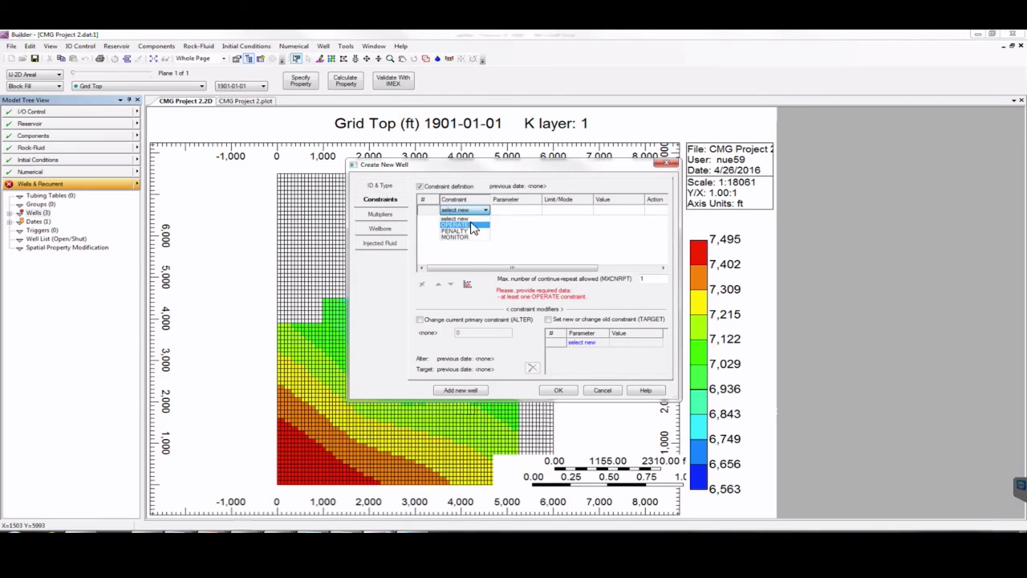
left_click(470, 226)
left_click(537, 211)
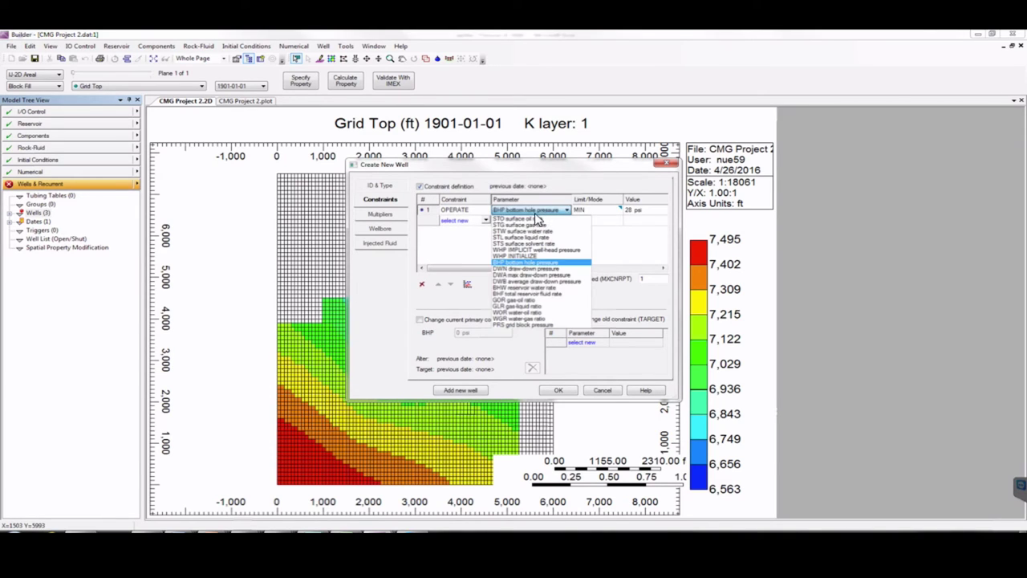
left_click(533, 236)
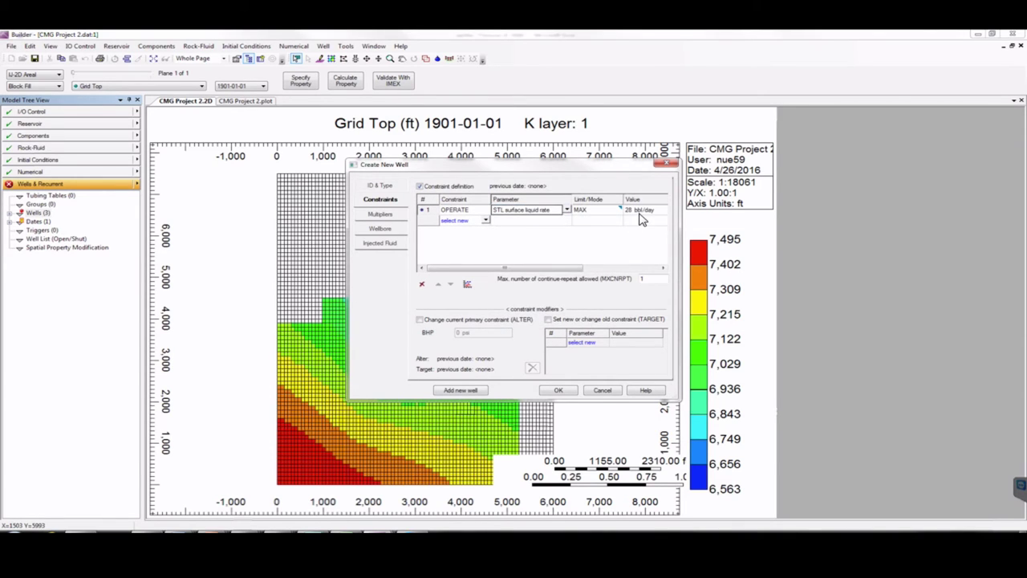
- Set Well-4's maximum surface liquid rate to 250 bbl/day and proceed to adding another well
left_click(641, 216)
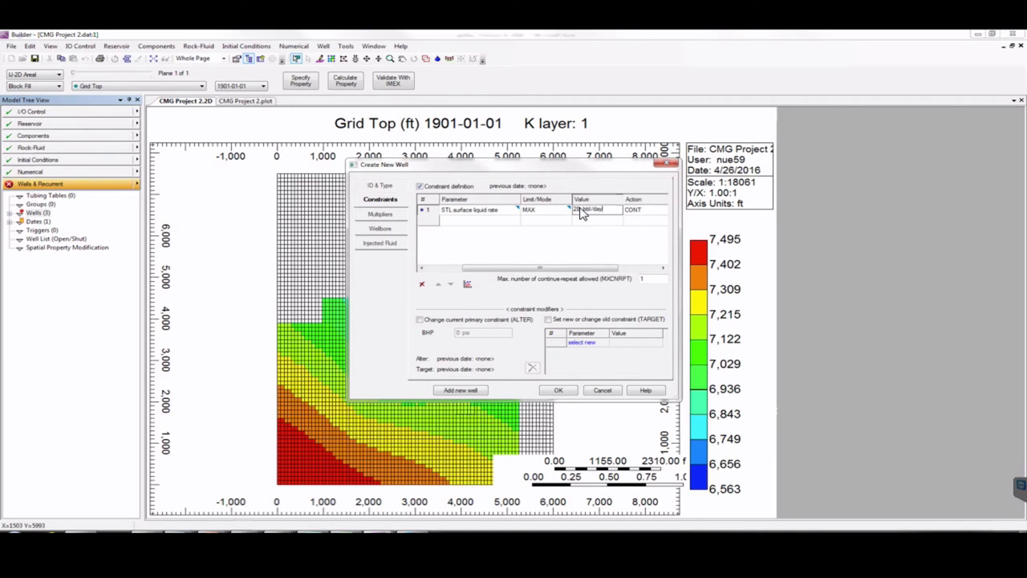
left_click(589, 212)
key("BackSpace")
key("BackSpace")
type("250")
key("Return")
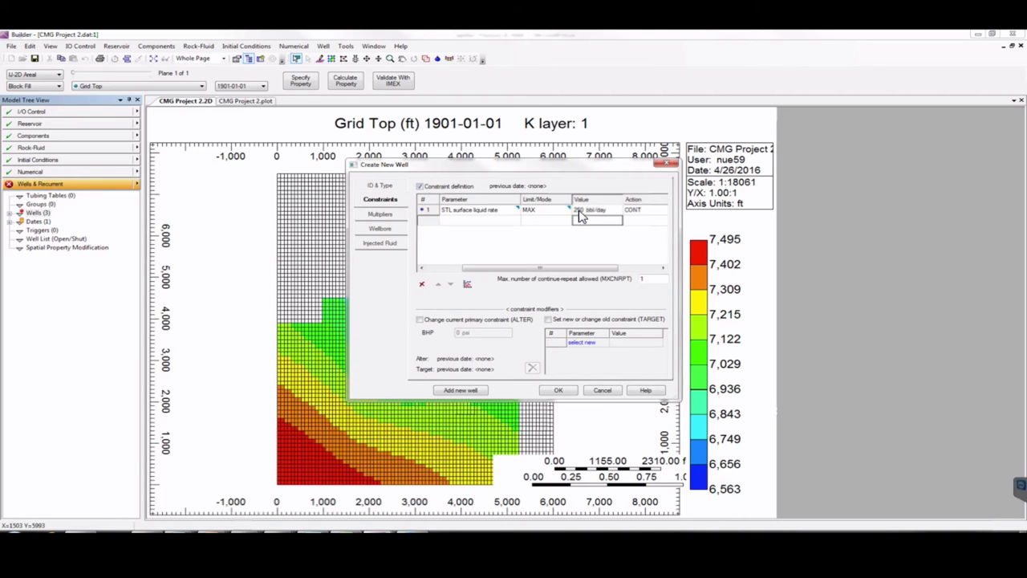
left_click(465, 390)
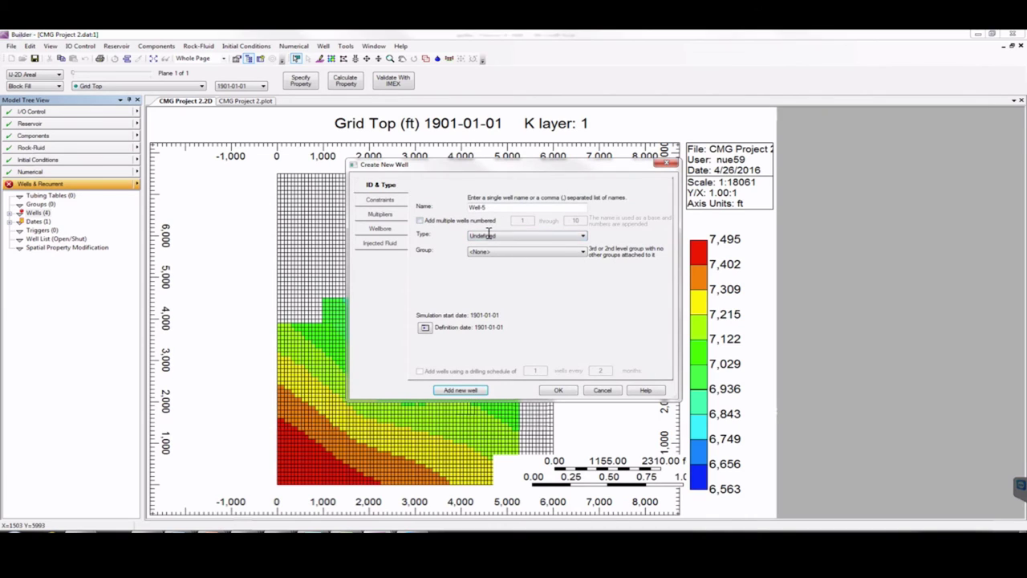
- Make Well-5 a PRODUCER and give it an OPERATE constraint on BHP bottom hole pressure
left_click(485, 237)
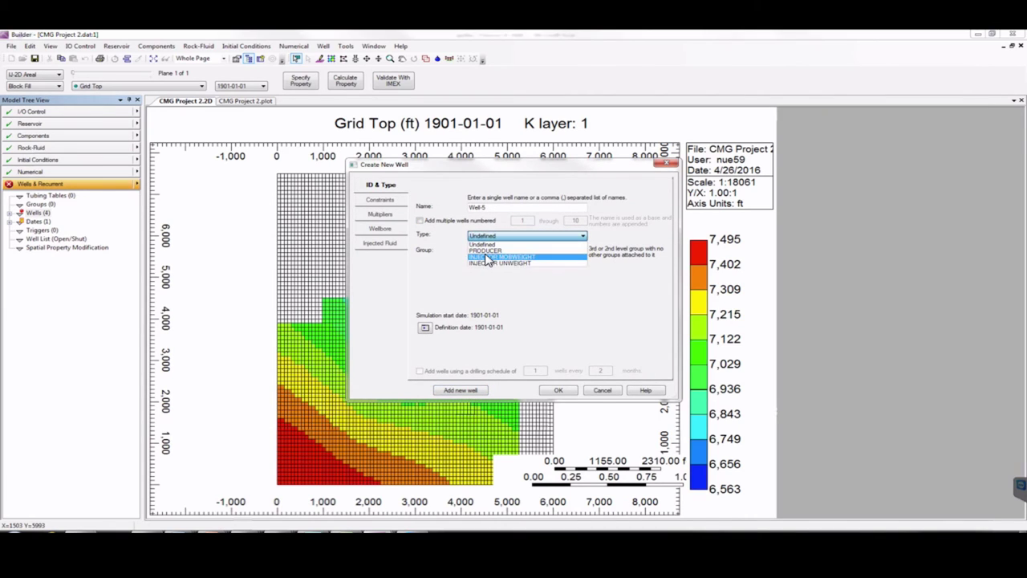
left_click(485, 251)
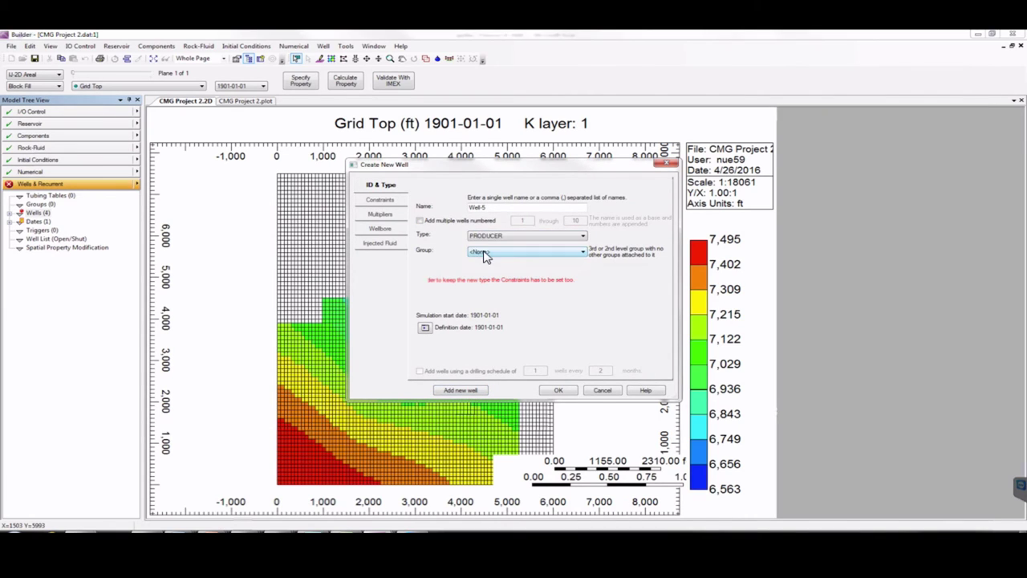
left_click(381, 200)
left_click(419, 186)
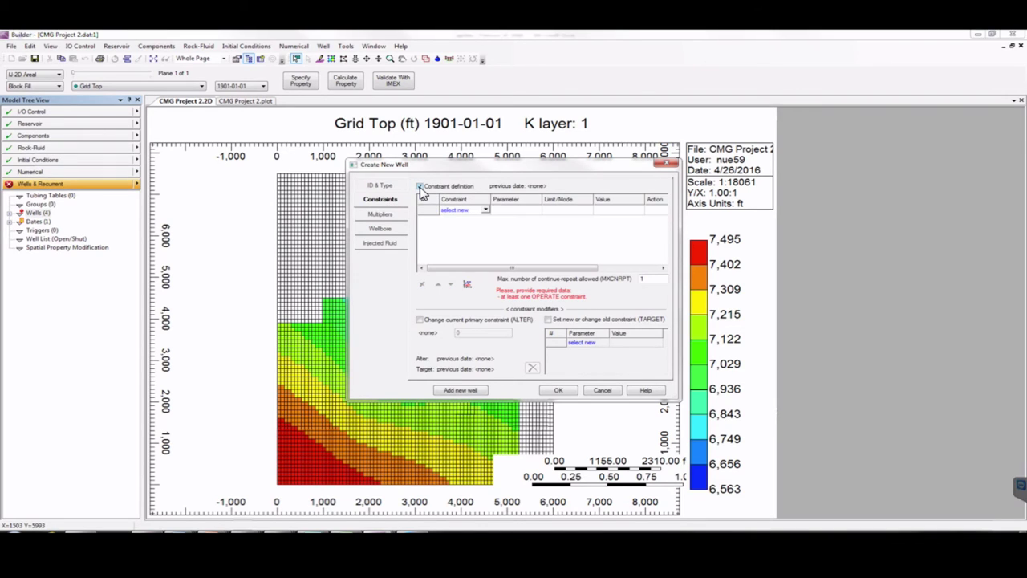
left_click(486, 210)
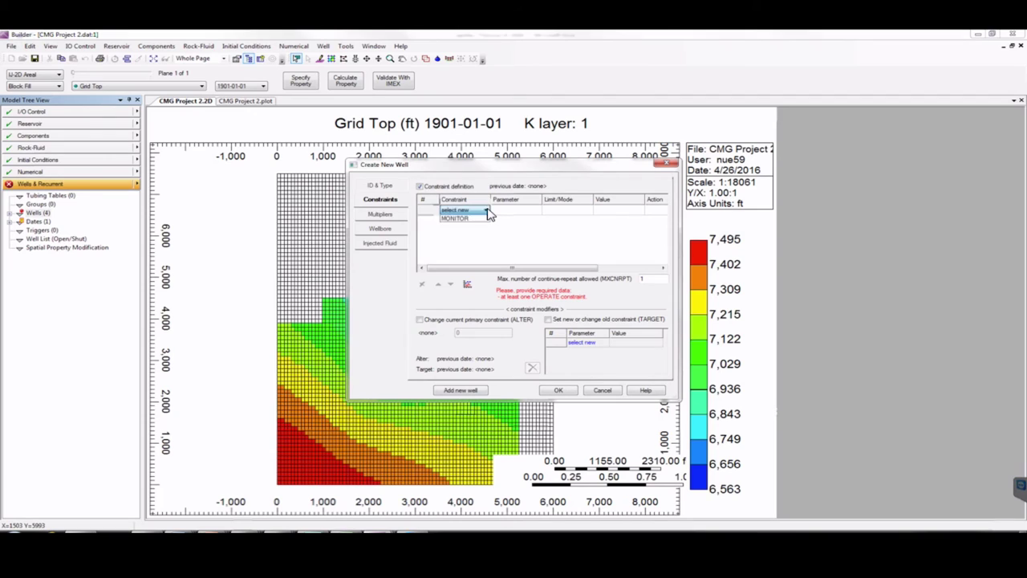
left_click(465, 227)
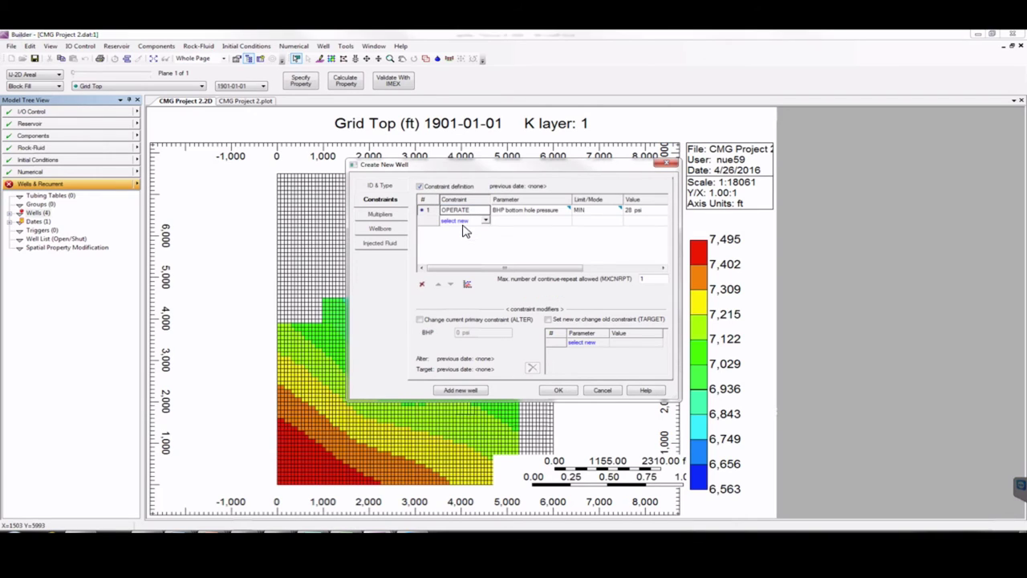
left_click(528, 212)
left_click(517, 209)
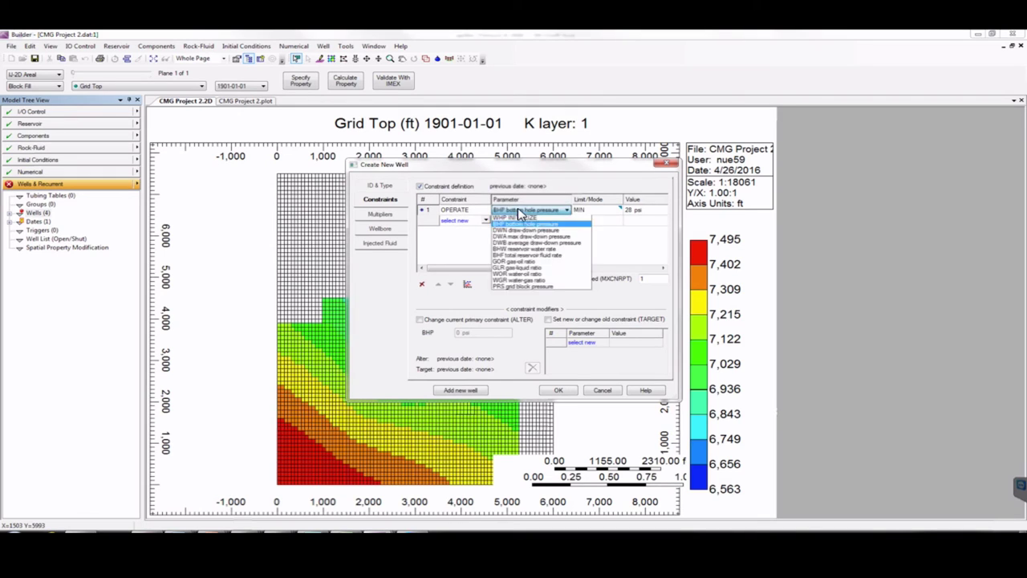
left_click(519, 262)
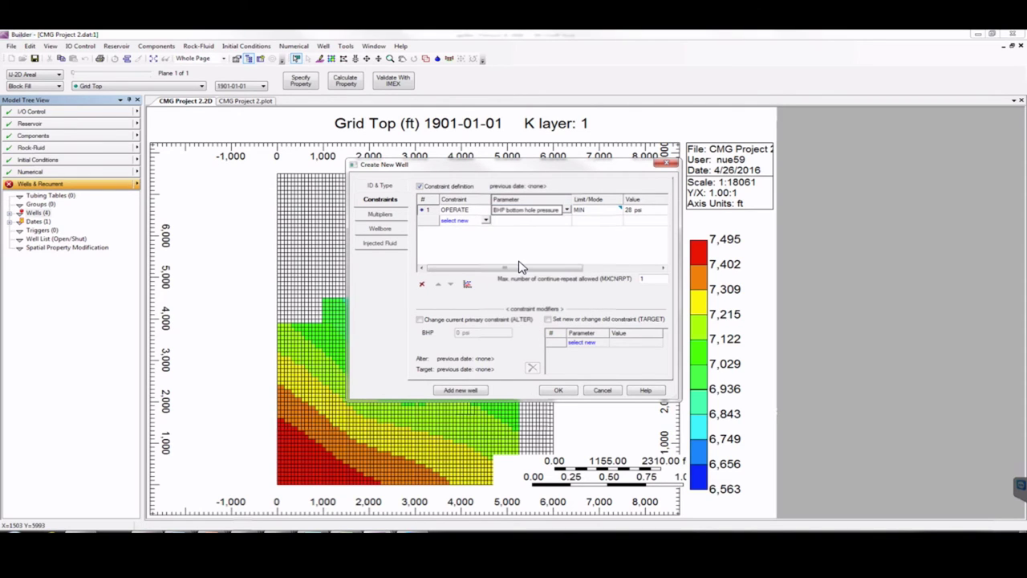
- Set Well-5's minimum bottom hole pressure to 100 psi and proceed to adding another well
left_click(634, 212)
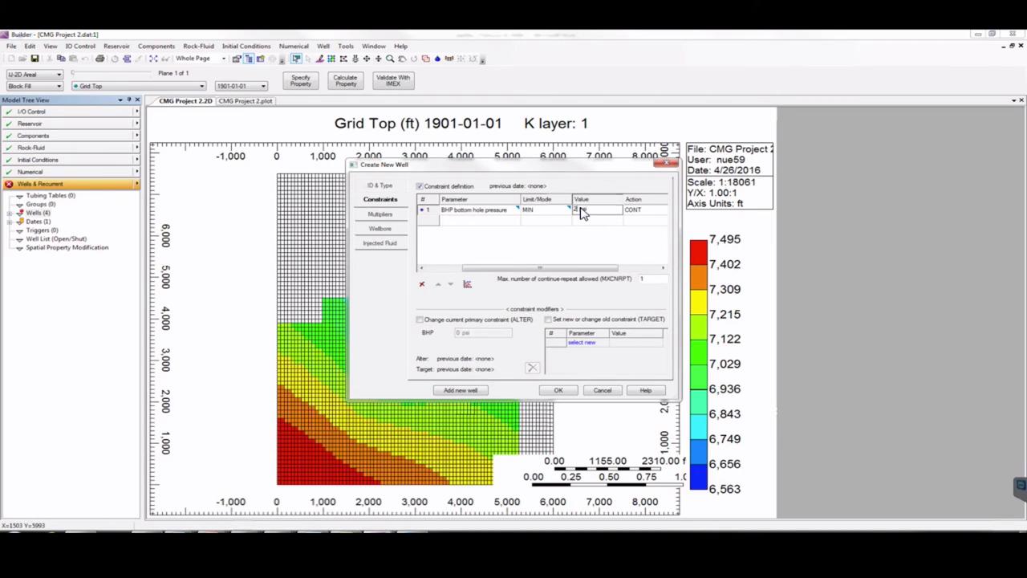
type("100 psi")
left_click(461, 390)
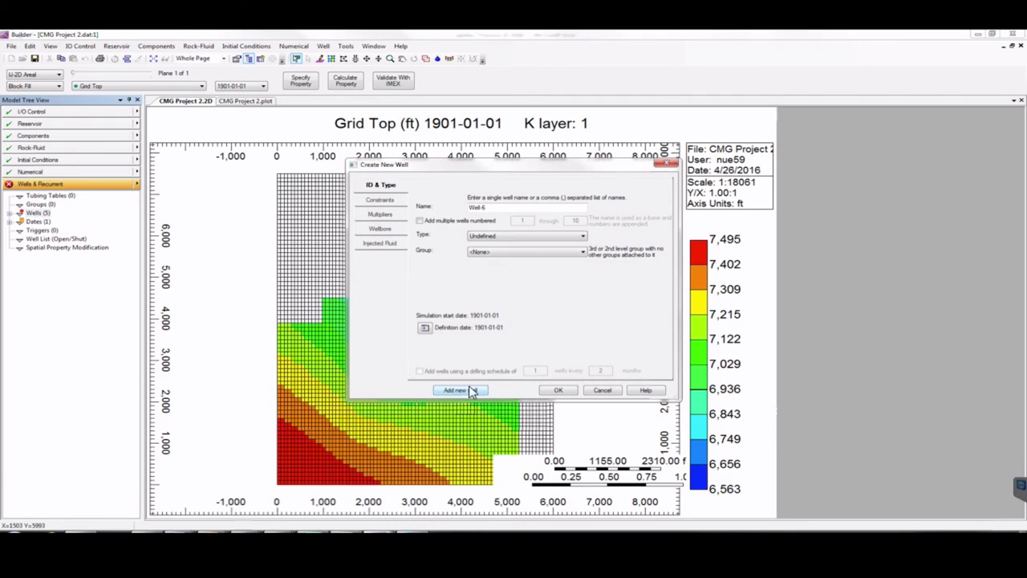
- Make Well-6 a PRODUCER and give it an OPERATE constraint on BHP bottom hole pressure
left_click(495, 238)
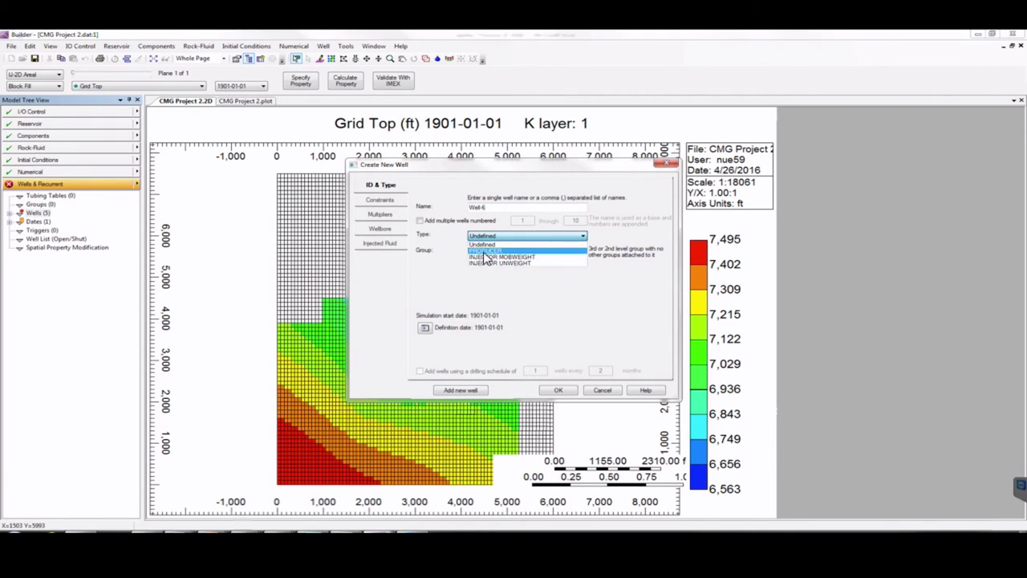
left_click(485, 257)
left_click(389, 201)
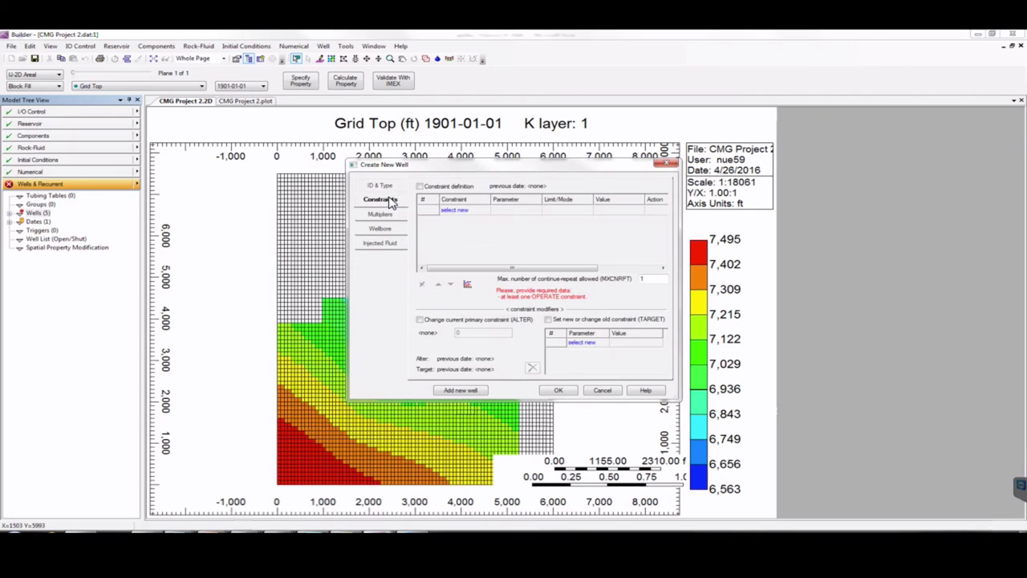
left_click(439, 189)
left_click(482, 211)
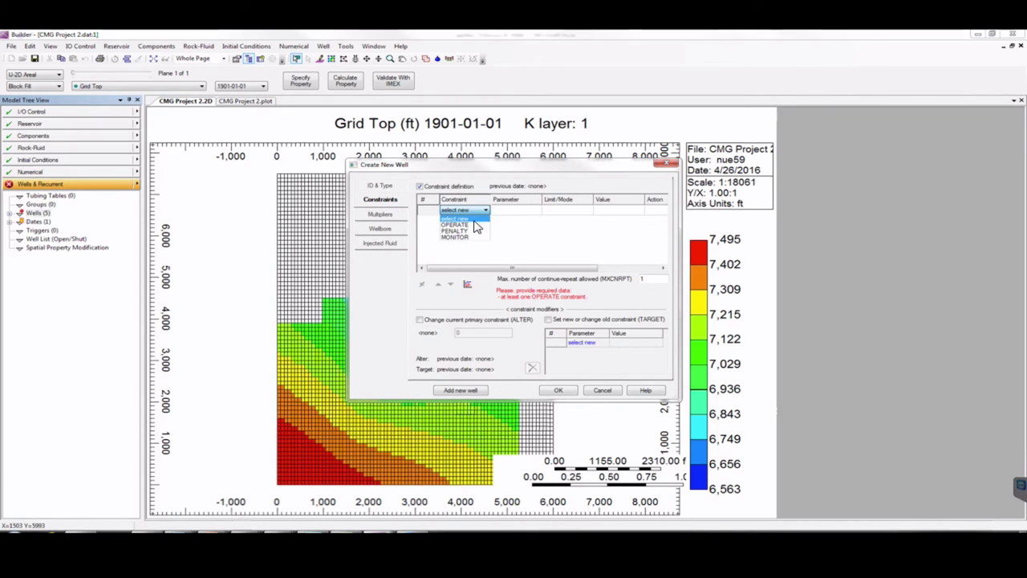
left_click(473, 224)
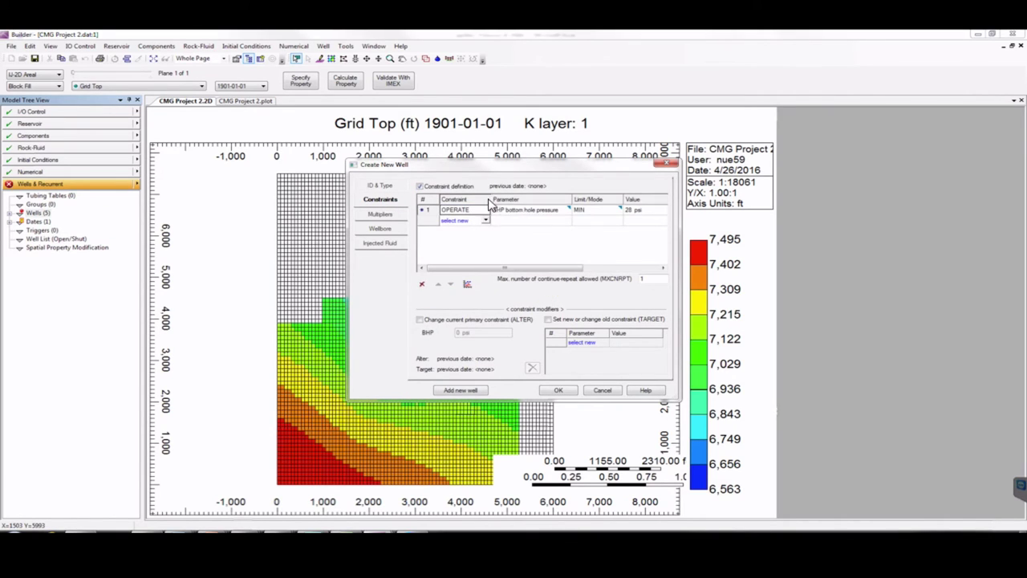
- Set Well-6's minimum bottom hole pressure to 150 psi and finish creating wells
left_click(630, 213)
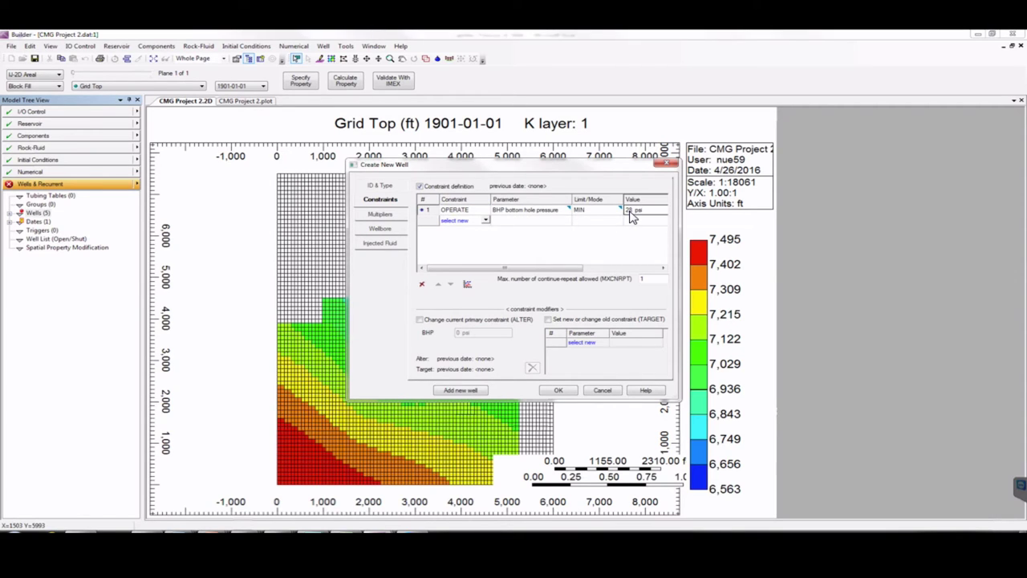
left_click(631, 214)
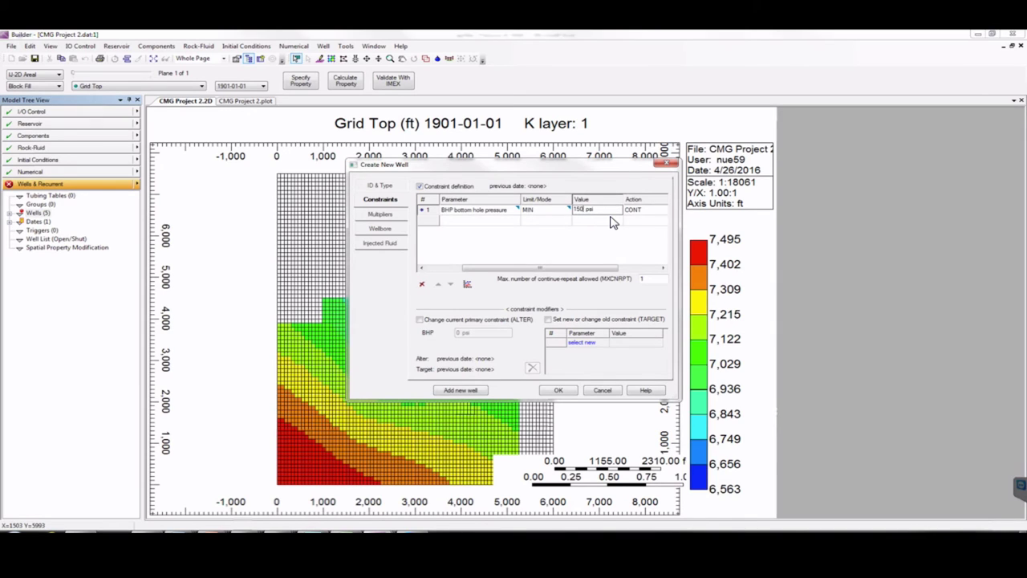
left_click(559, 392)
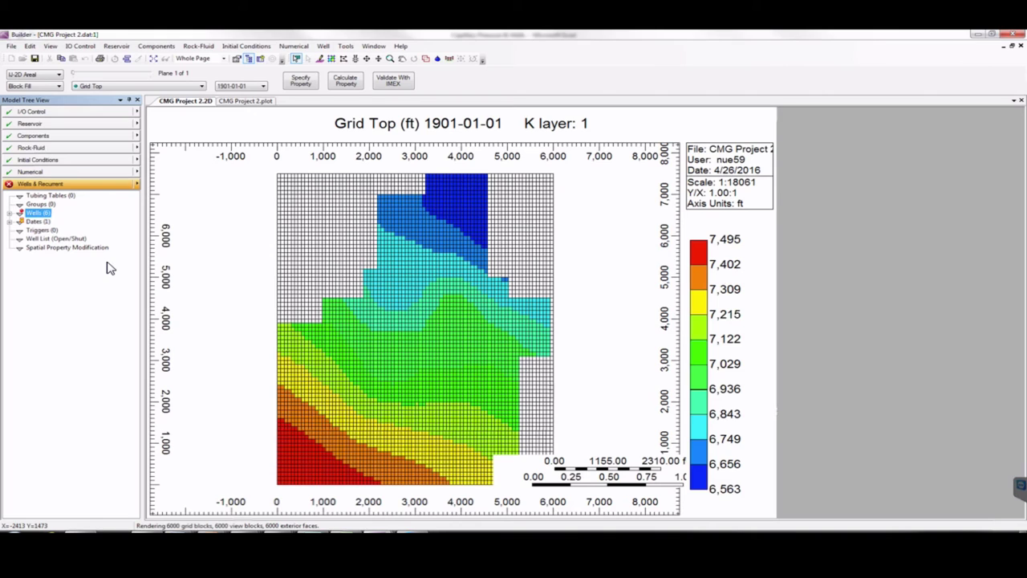
- Open the well events for Well-1 and set a new event date 1826 days after the simulation start
left_click(9, 212)
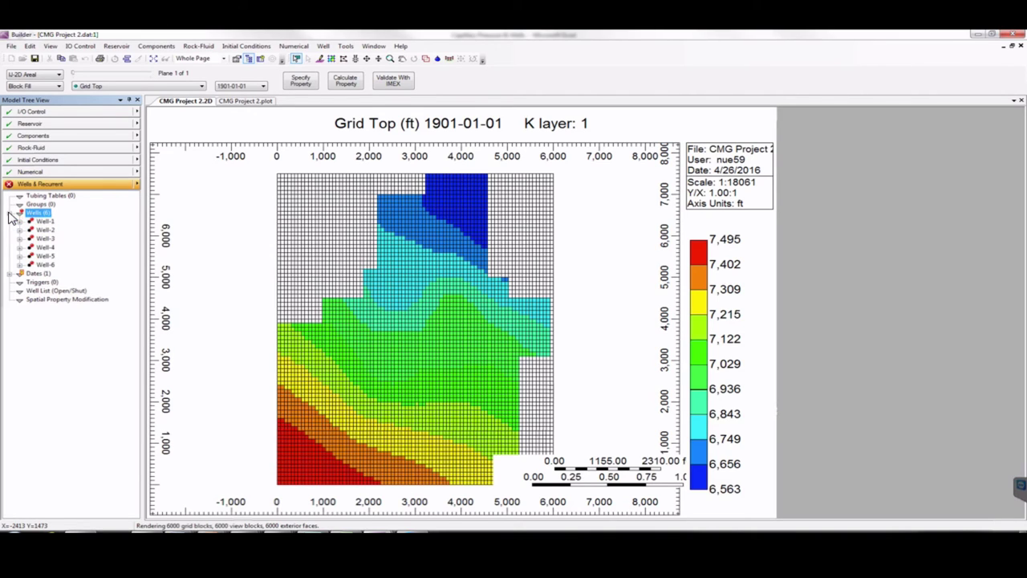
left_click(46, 223)
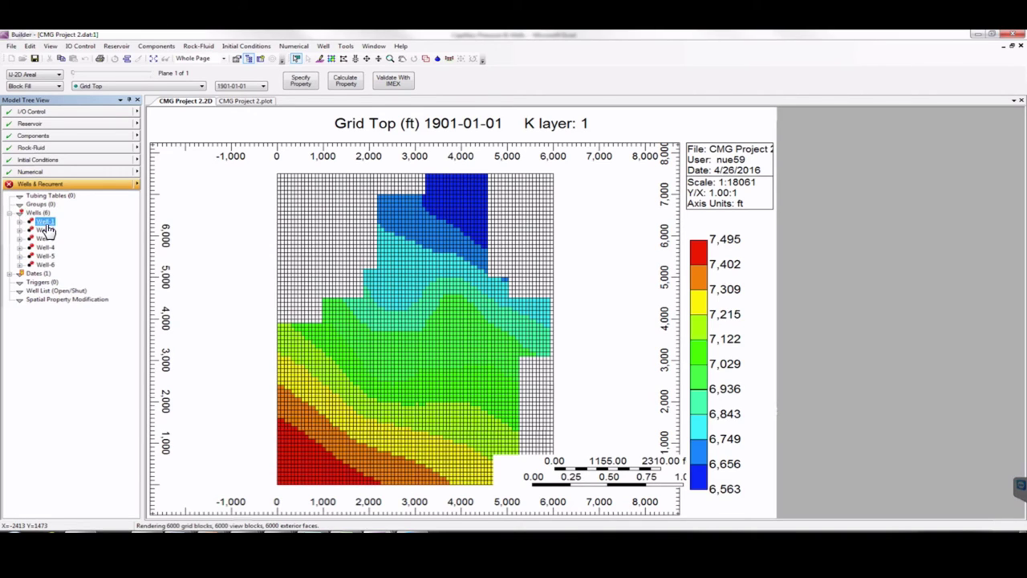
double_click(46, 224)
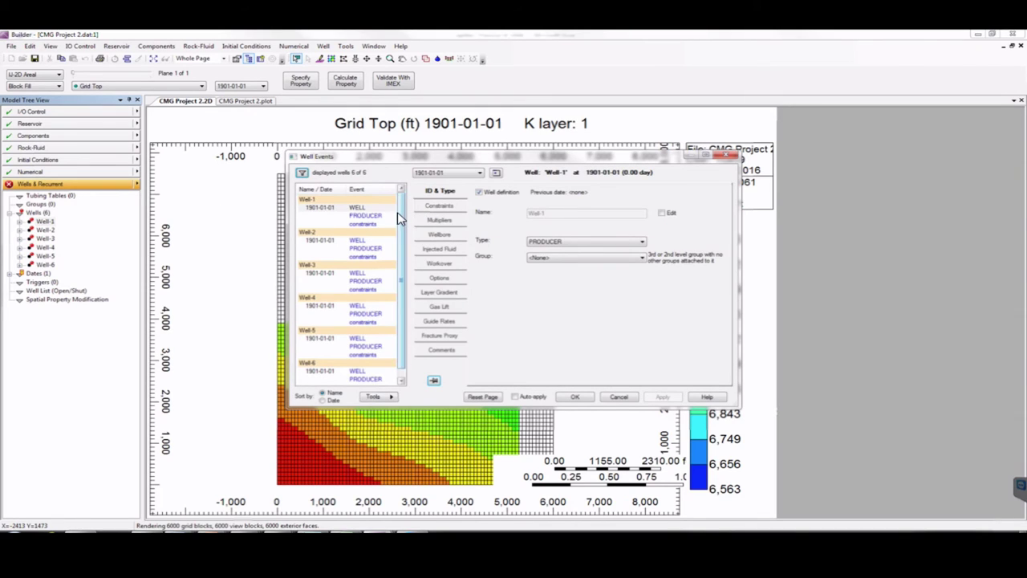
left_click(312, 200)
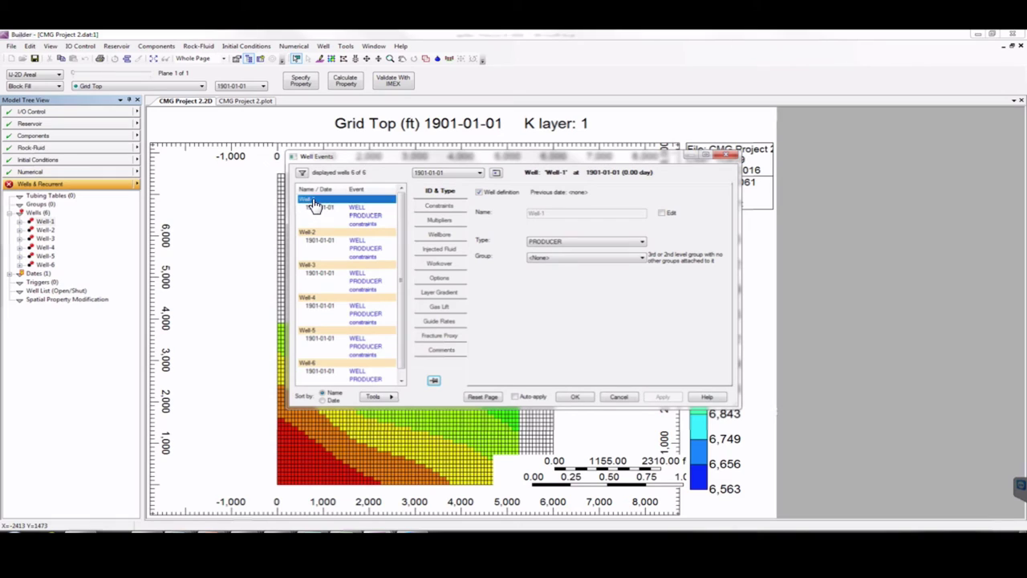
left_click(496, 174)
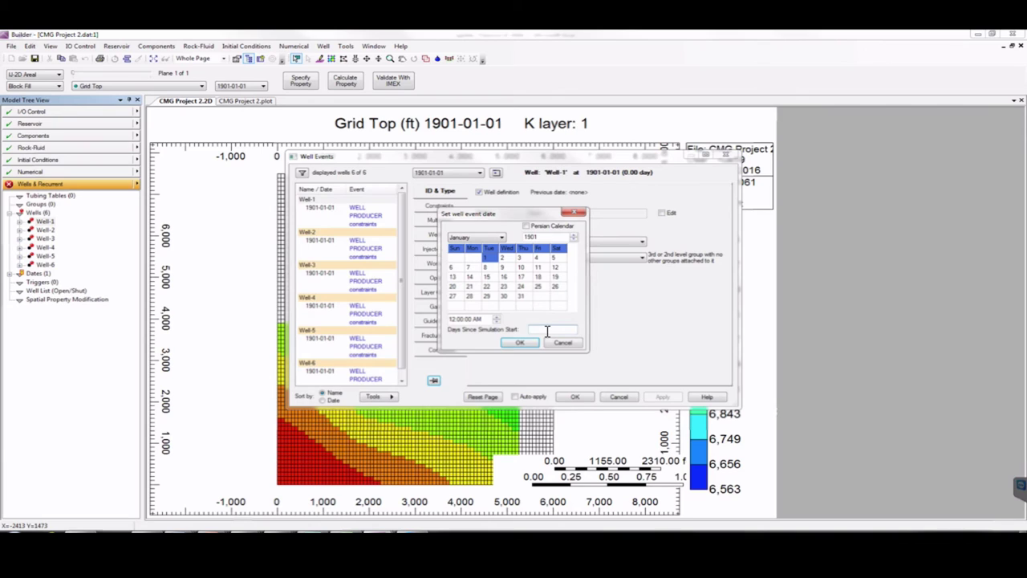
type("1826")
left_click(521, 343)
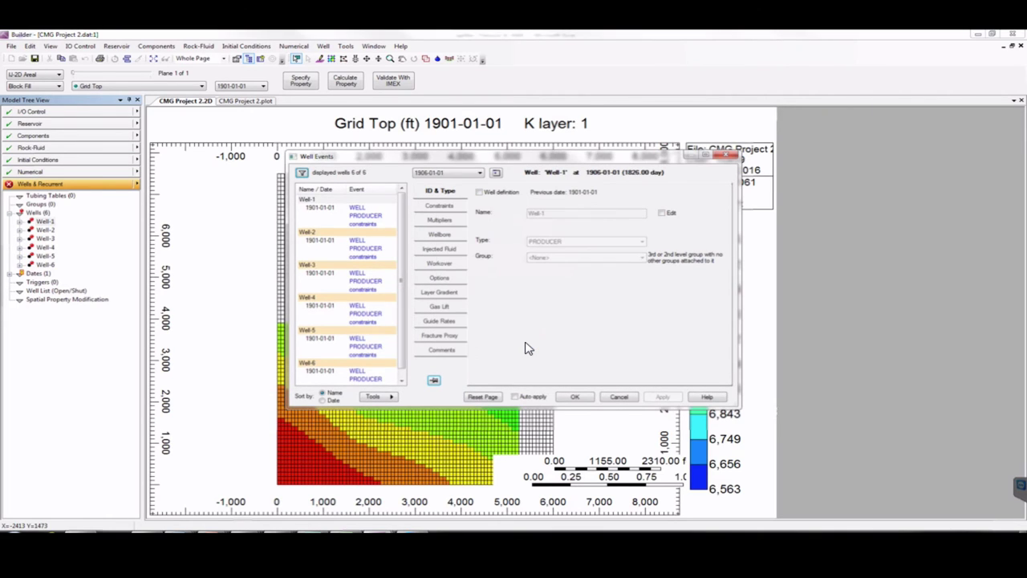
- Enable the constraint definition for Well-1 at 1906-01-01 and change its OPERATE constraint parameter to BHP bottom hole pressure
left_click(440, 206)
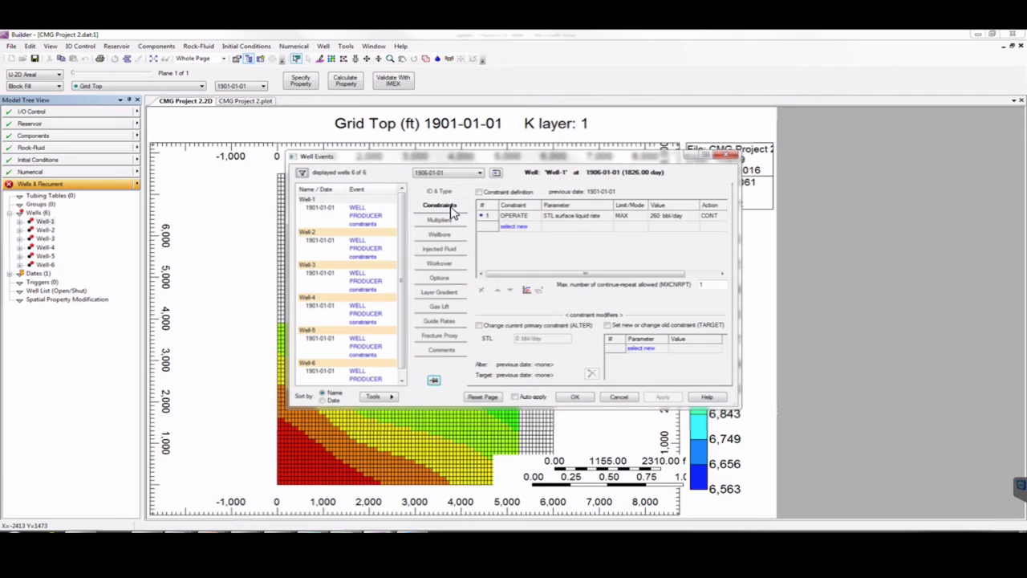
left_click(503, 191)
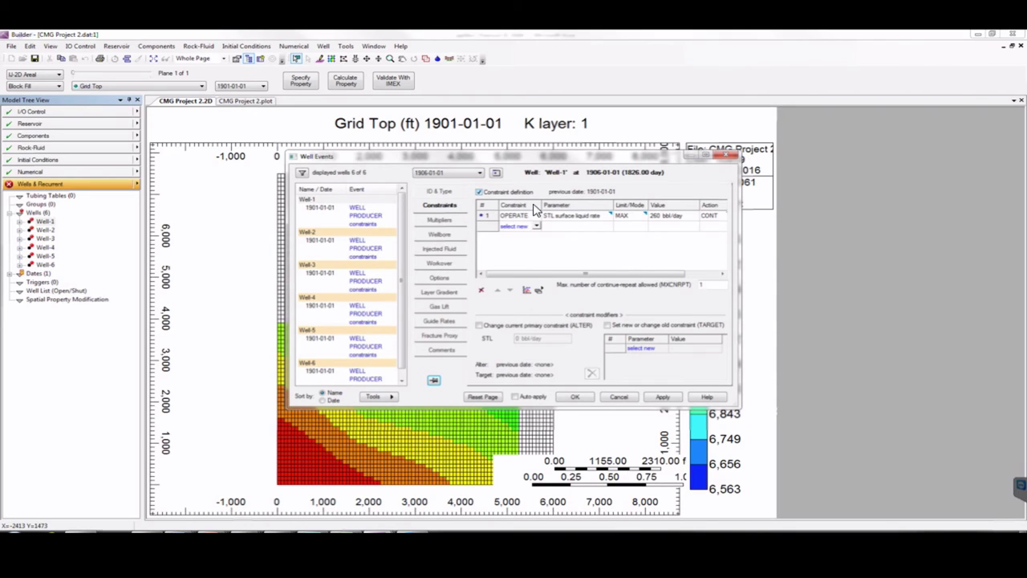
left_click(586, 217)
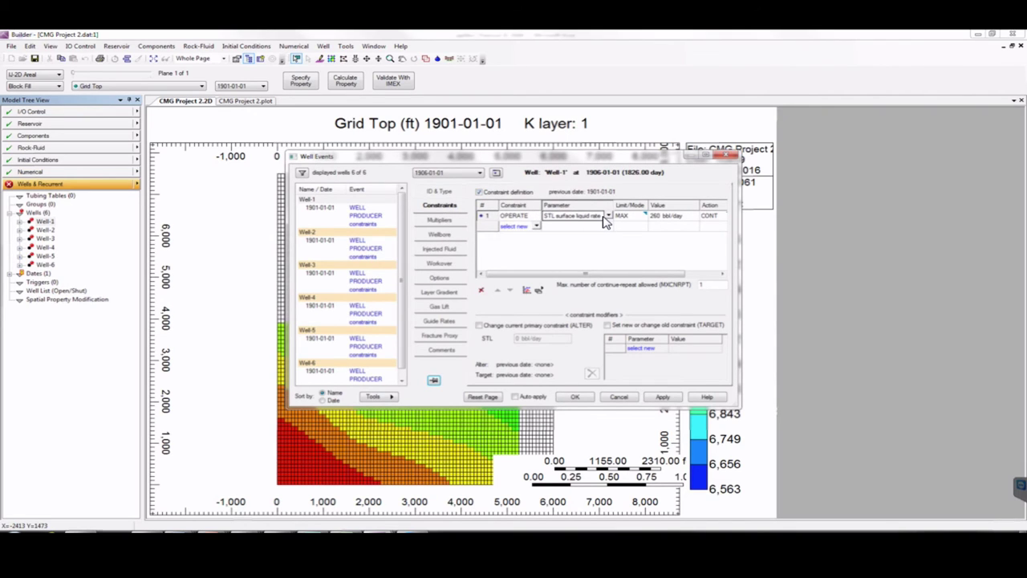
left_click(608, 216)
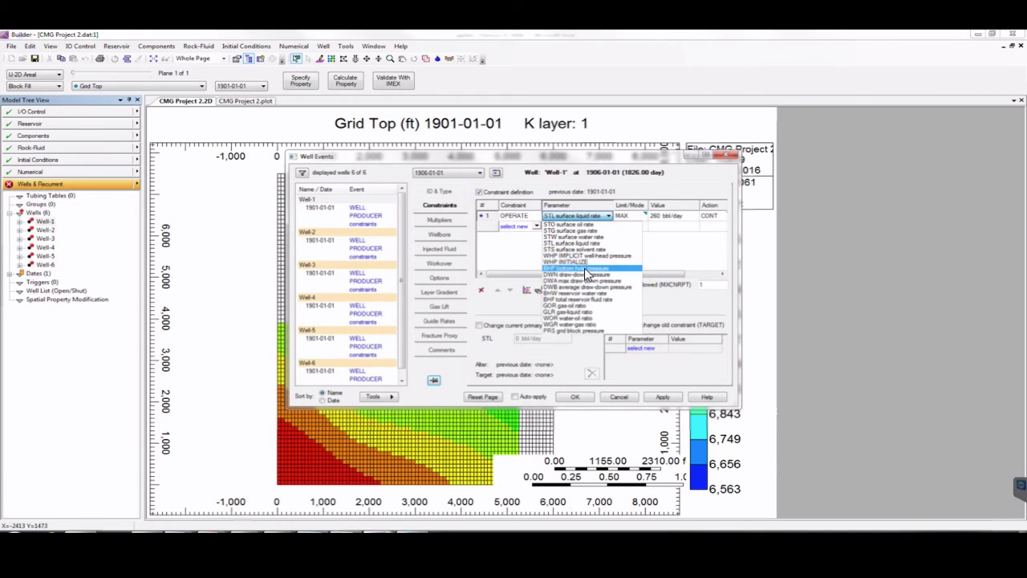
left_click(591, 268)
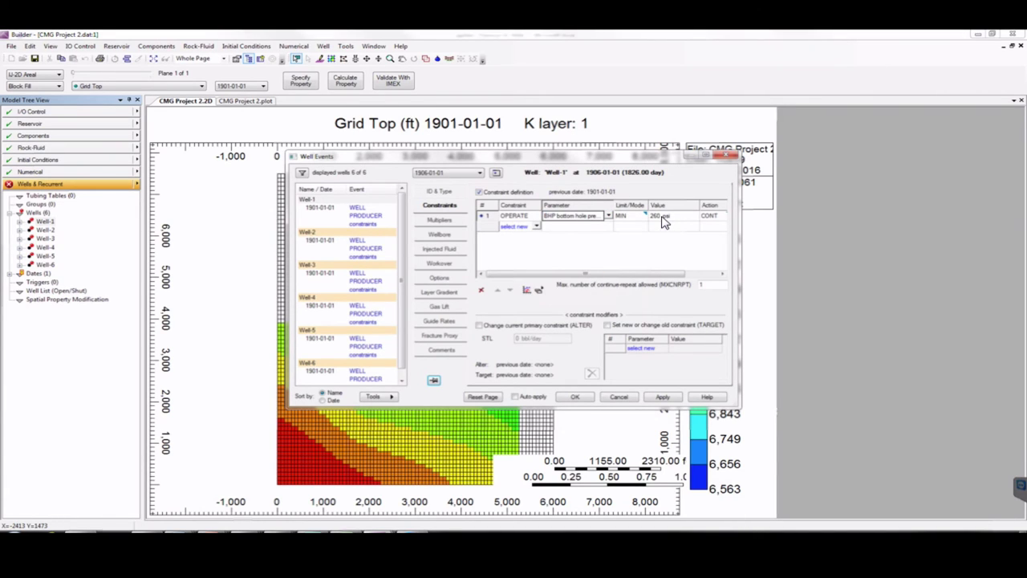
- Set and apply a minimum bottom hole pressure of 100 psi for Well-1, and check its constraints at both dates
left_click(661, 217)
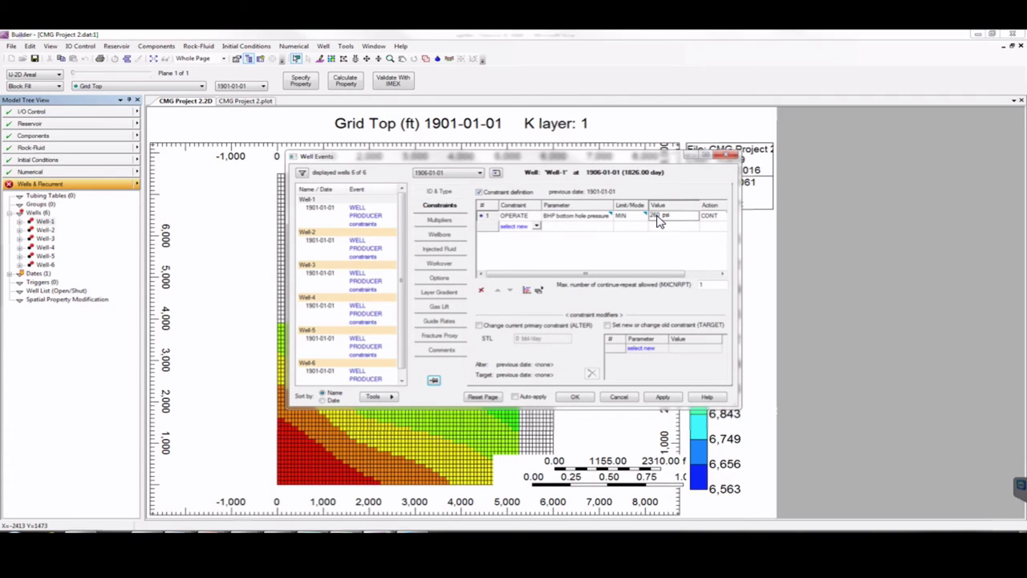
type("200 psi")
key("Return")
left_click(662, 398)
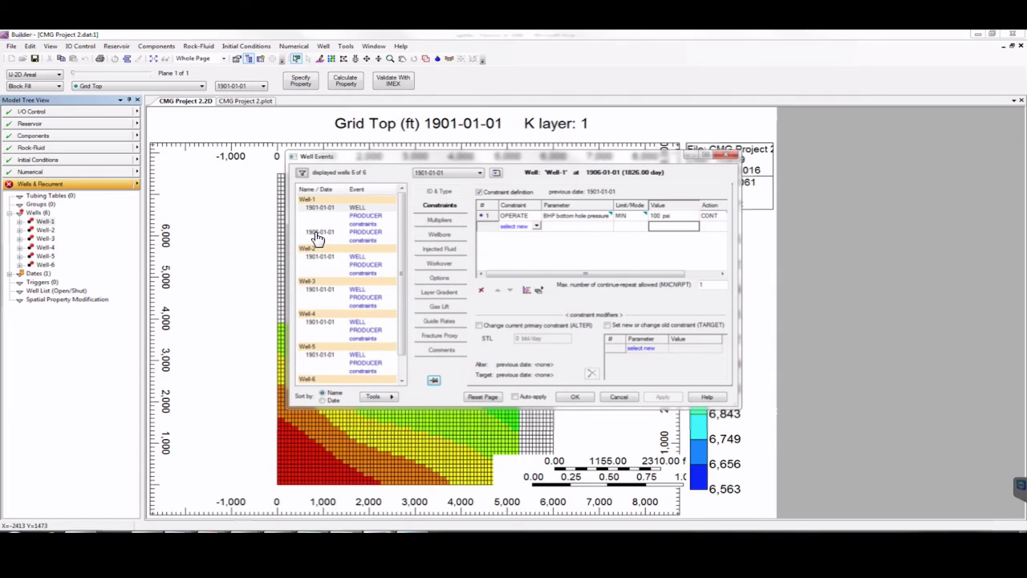
left_click(366, 245)
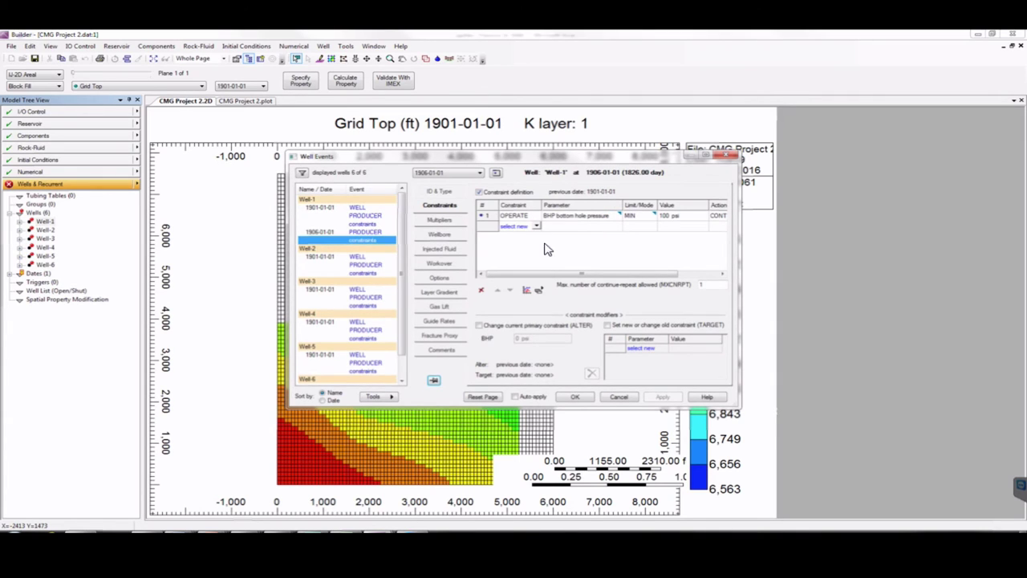
left_click(363, 224)
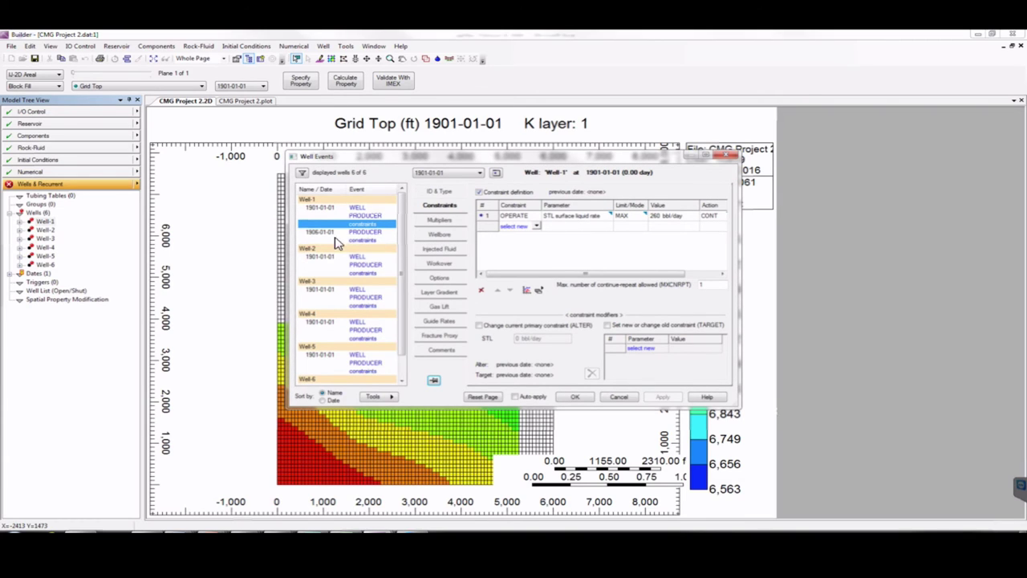
left_click(360, 240)
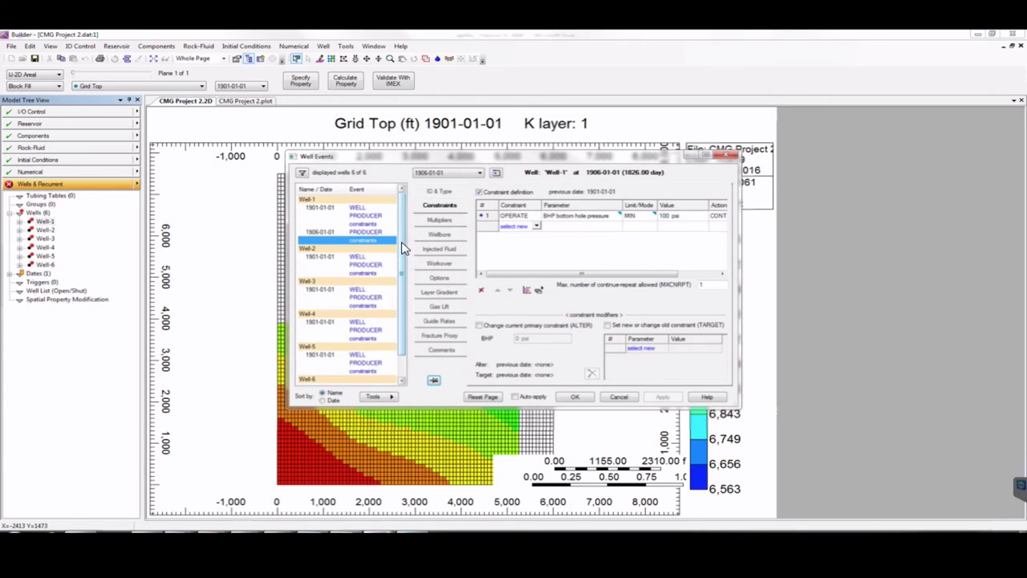
- Select Well-2 in the well events and set a new event date 1826 days after the simulation start
scroll(403, 265, "down", 1)
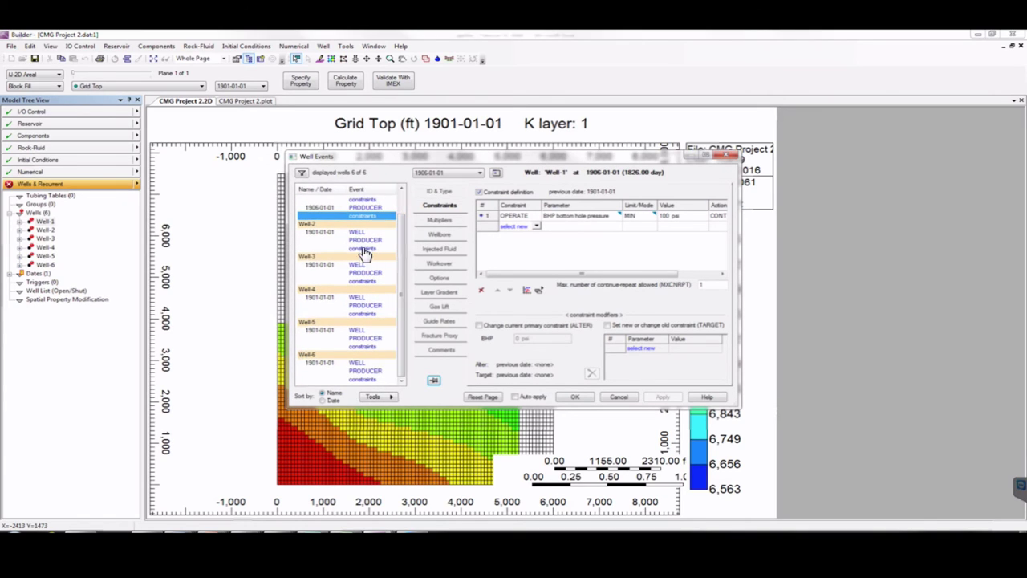
left_click(327, 229)
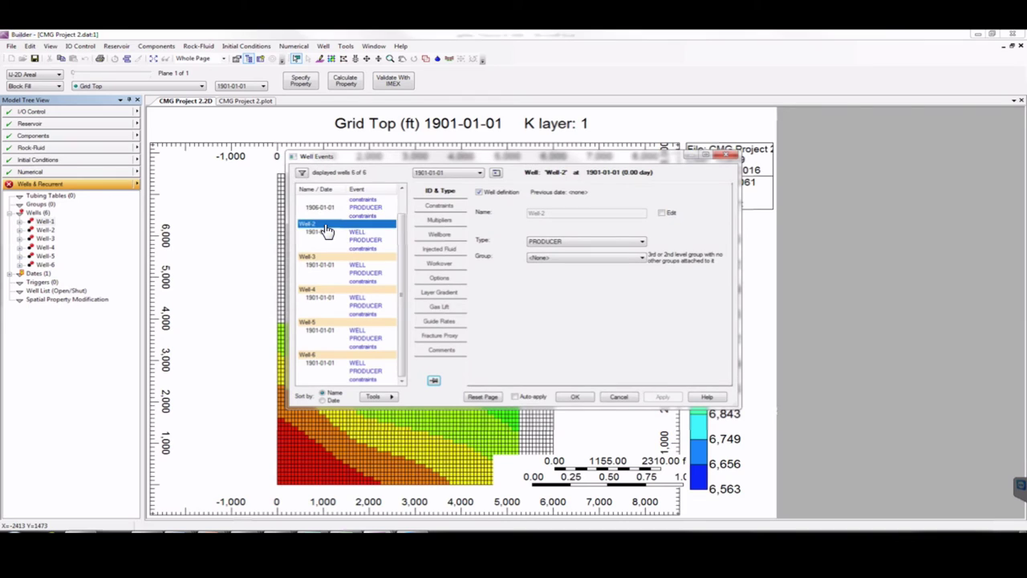
left_click(497, 174)
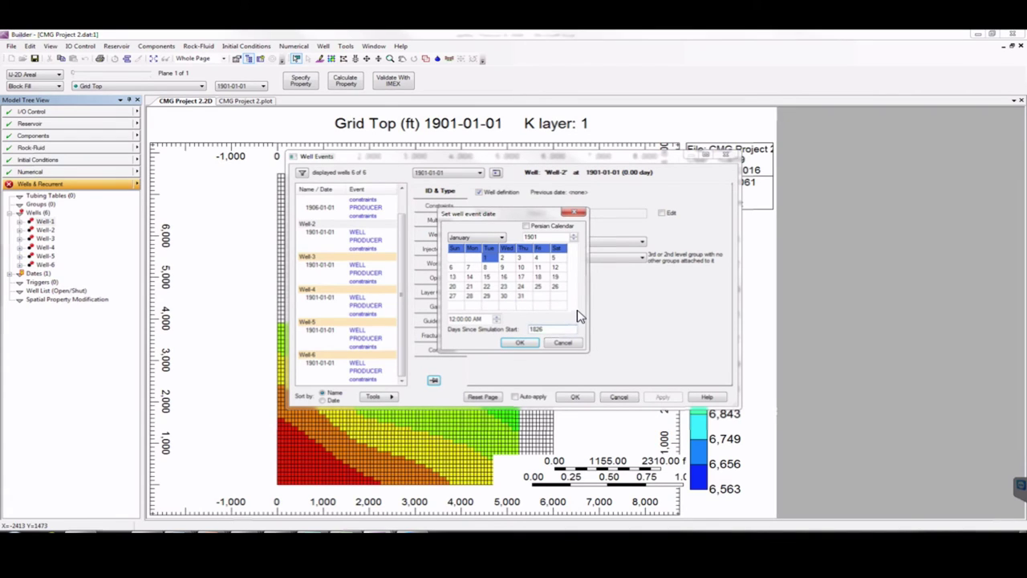
left_click(525, 344)
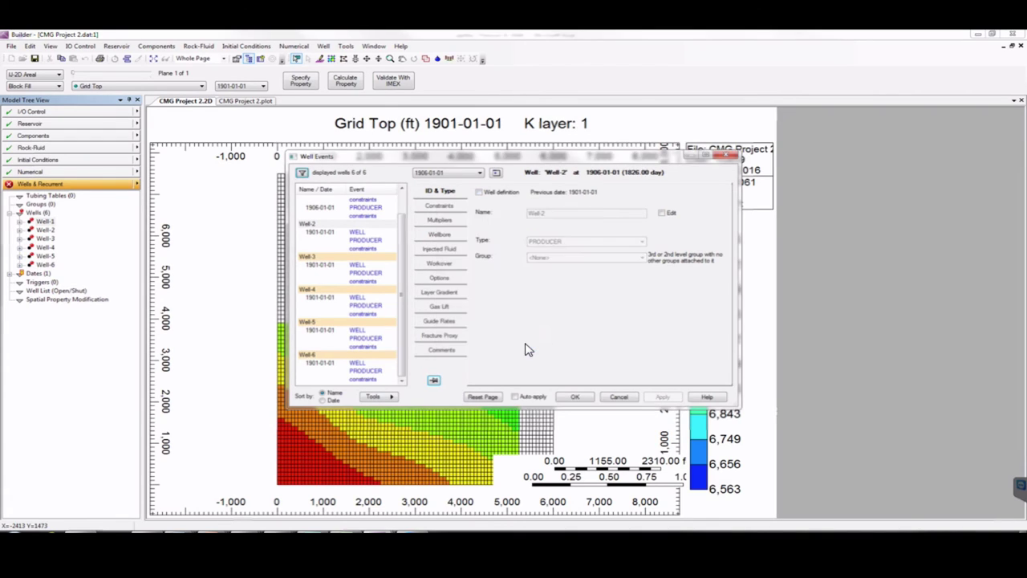
- Enable Well-2's constraint definition at 1906-01-01 and apply an OPERATE constraint on BHP bottom hole pressure with a 75 psi minimum
left_click(445, 206)
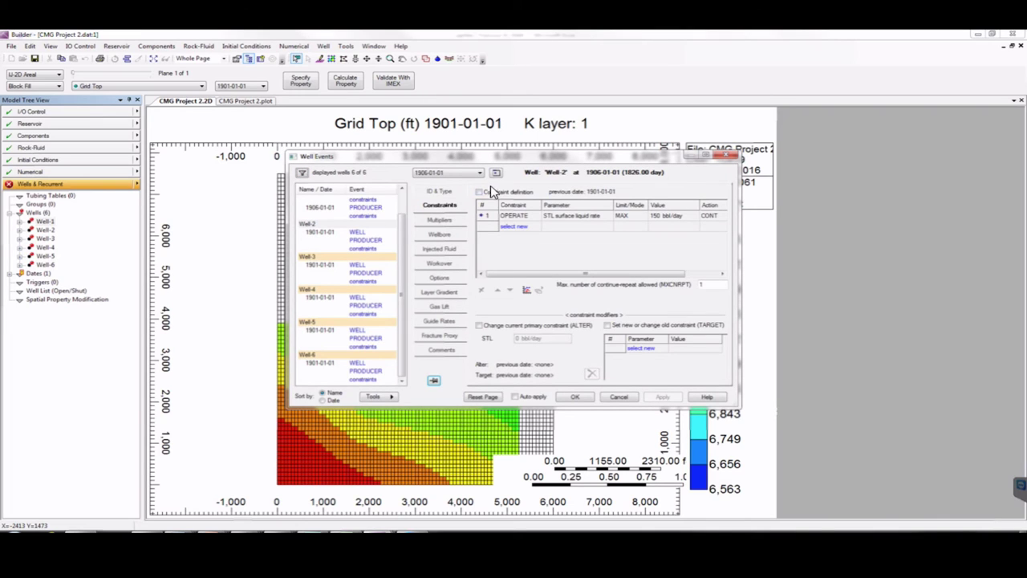
left_click(479, 192)
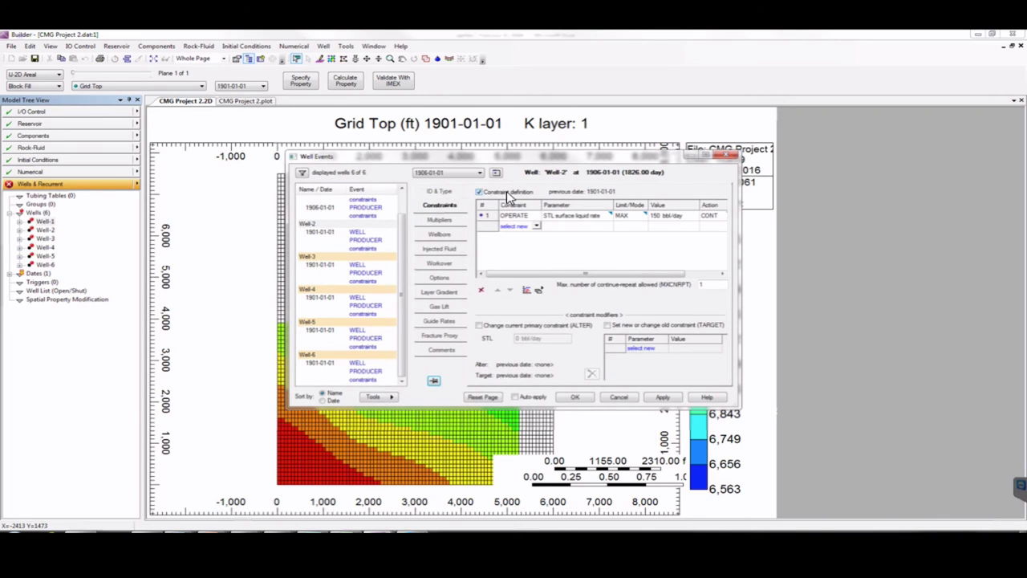
left_click(597, 218)
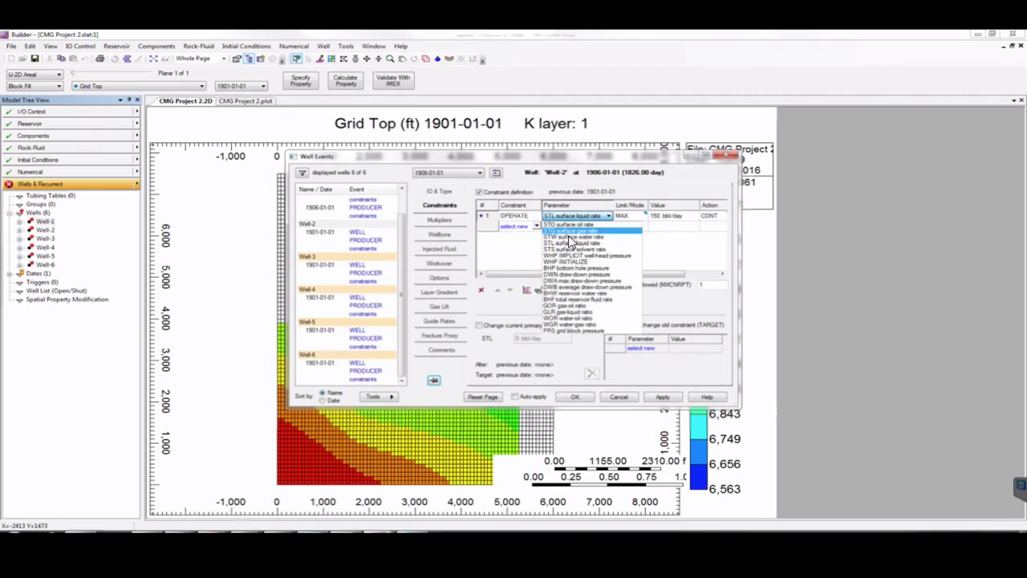
left_click(575, 269)
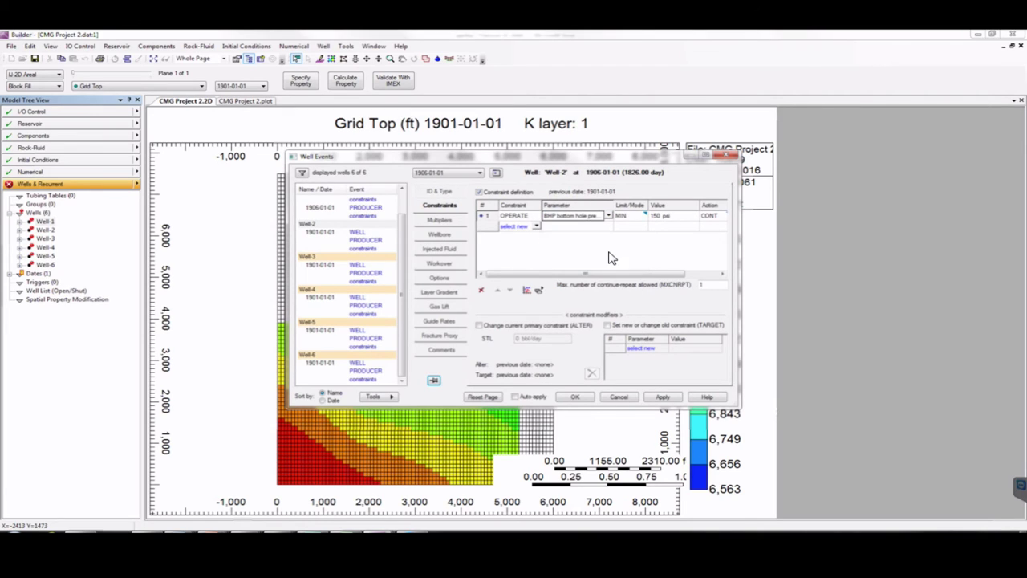
left_click(657, 219)
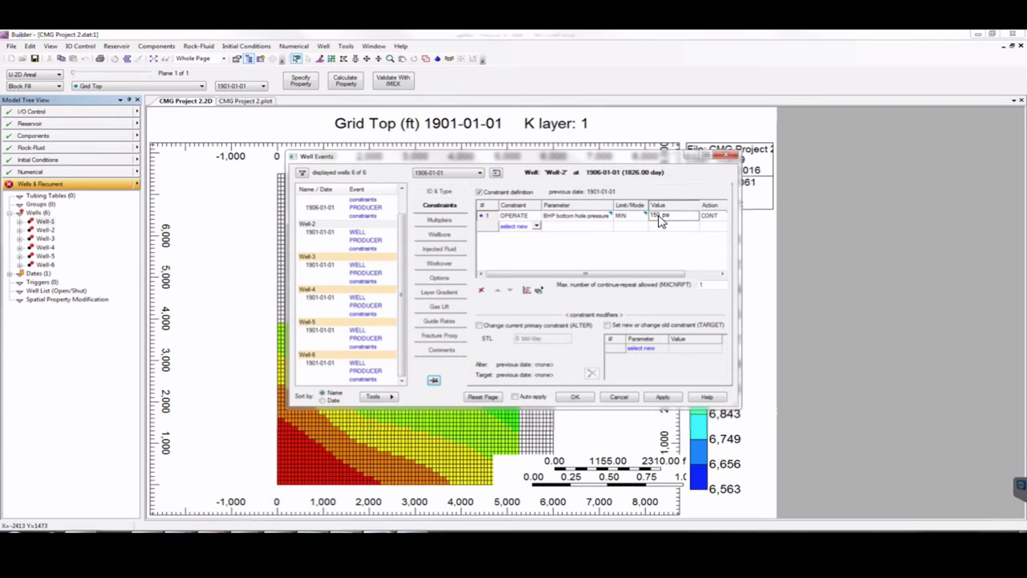
type("75")
left_click(660, 395)
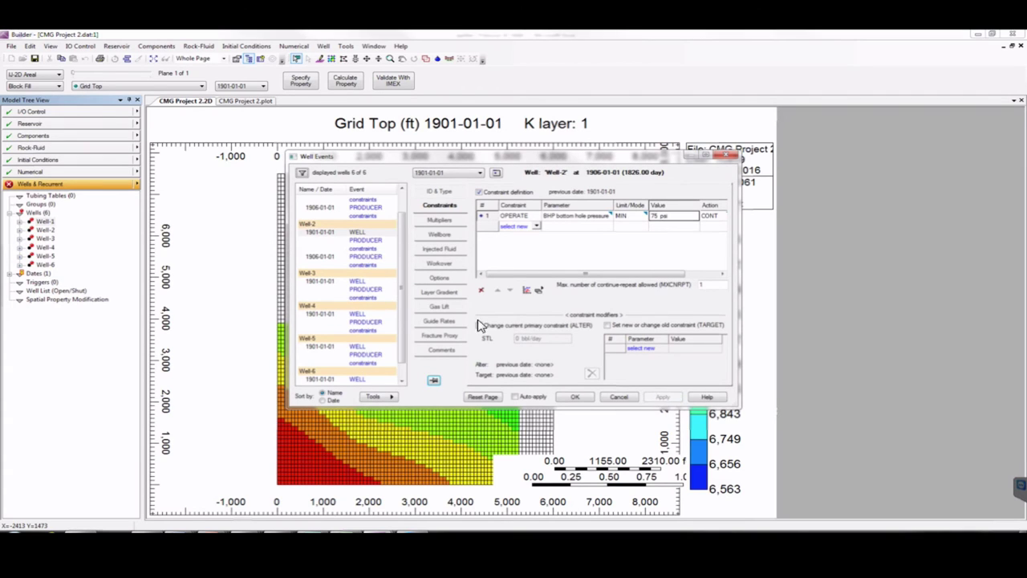
- Select Well-3 in the well events and set a new event date 1826 days after the simulation start
left_click(359, 277)
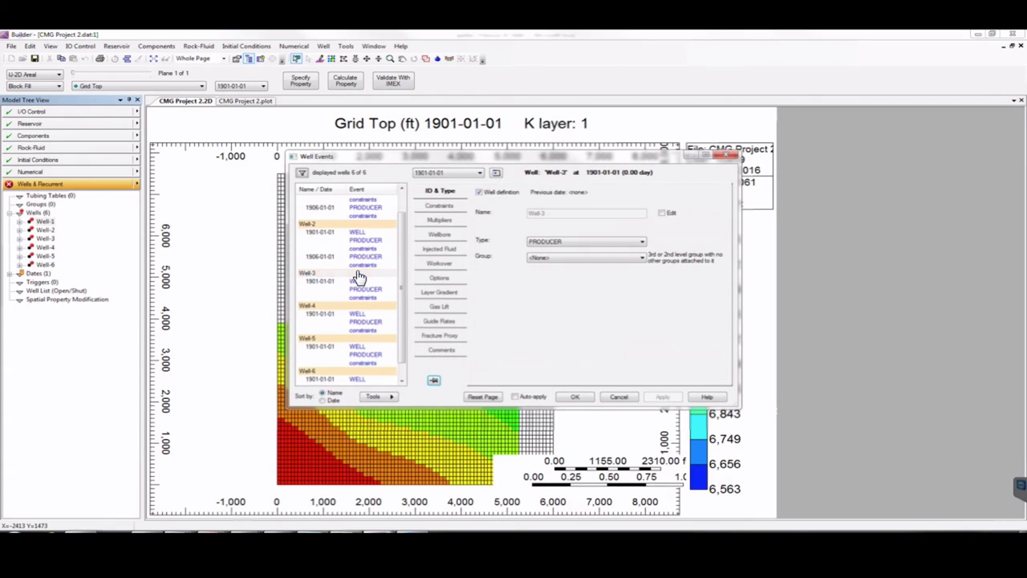
left_click(497, 173)
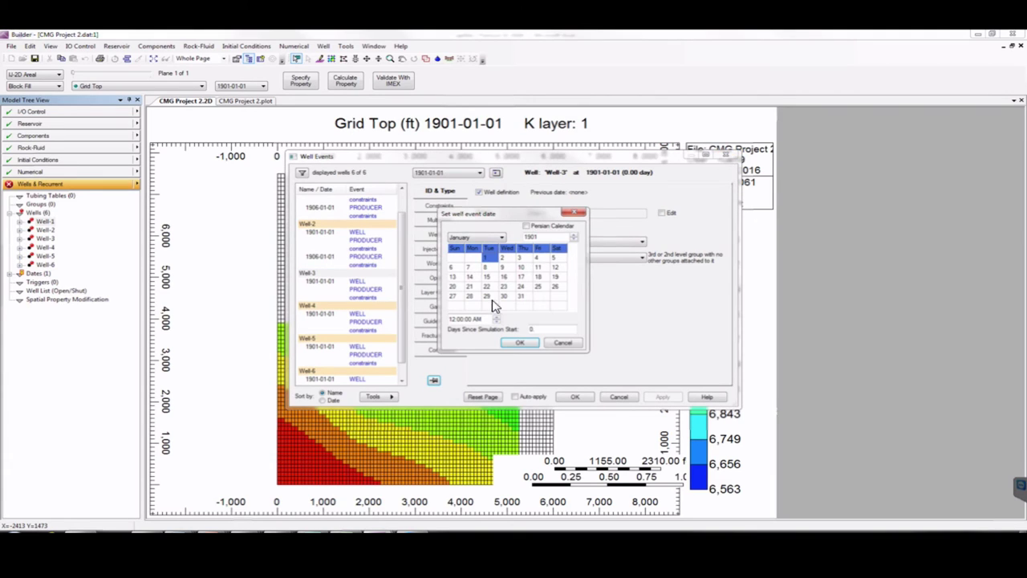
left_click(541, 328)
type("1826")
left_click(523, 343)
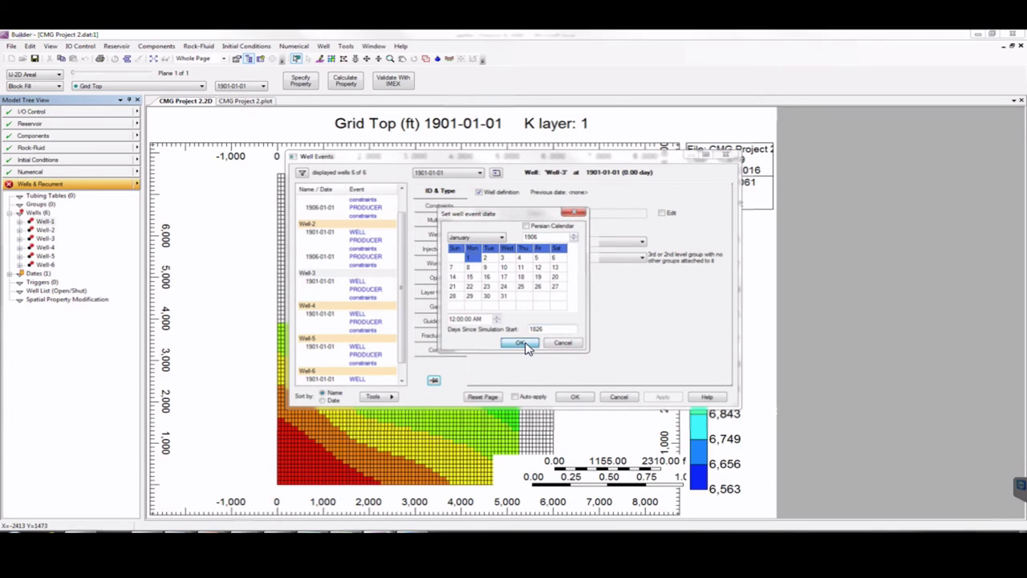
- Enable Well-3's constraint definition at 1906-01-01 and apply an OPERATE constraint on BHP bottom hole pressure with a 50 psi minimum
left_click(440, 207)
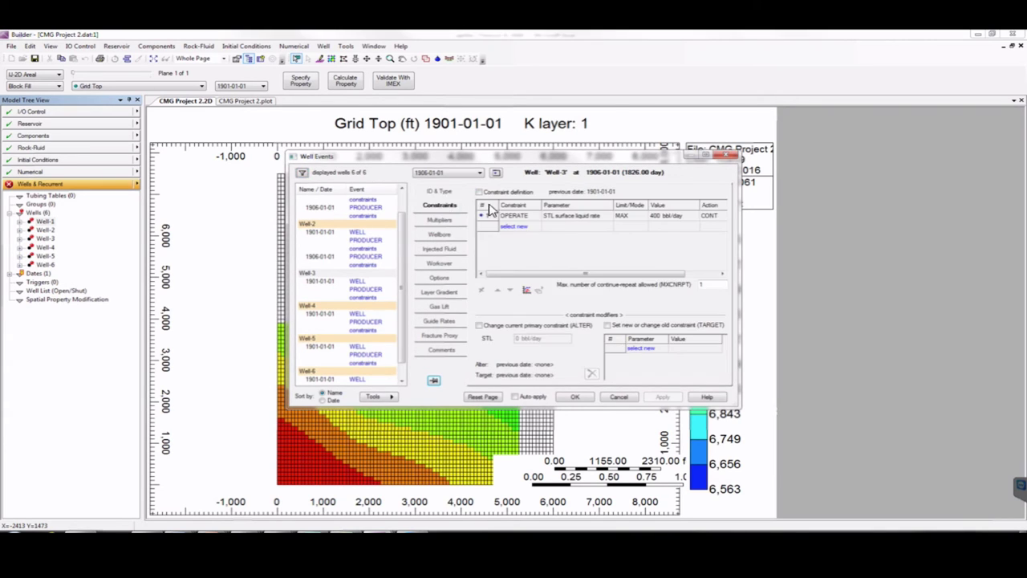
left_click(507, 193)
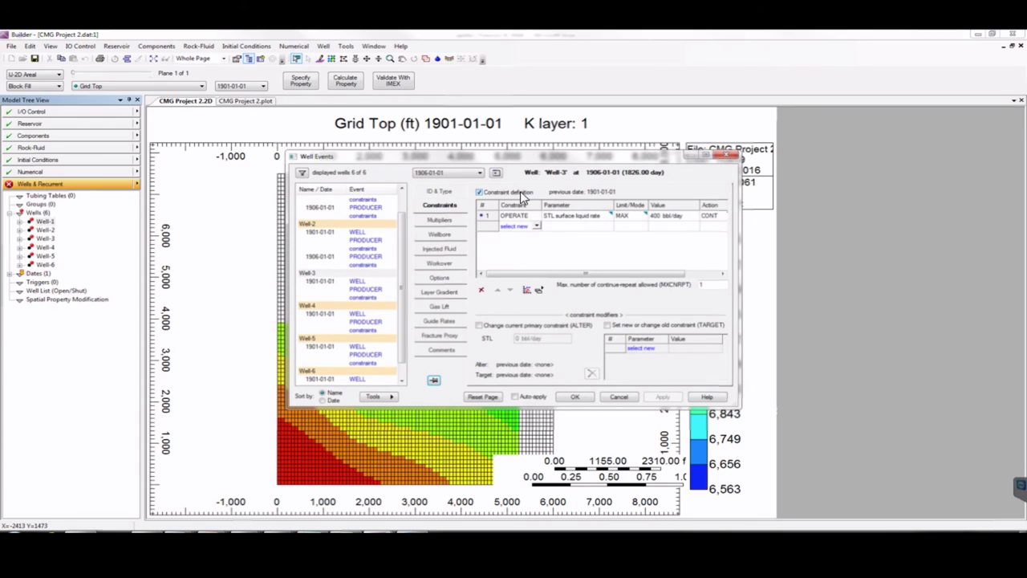
left_click(573, 216)
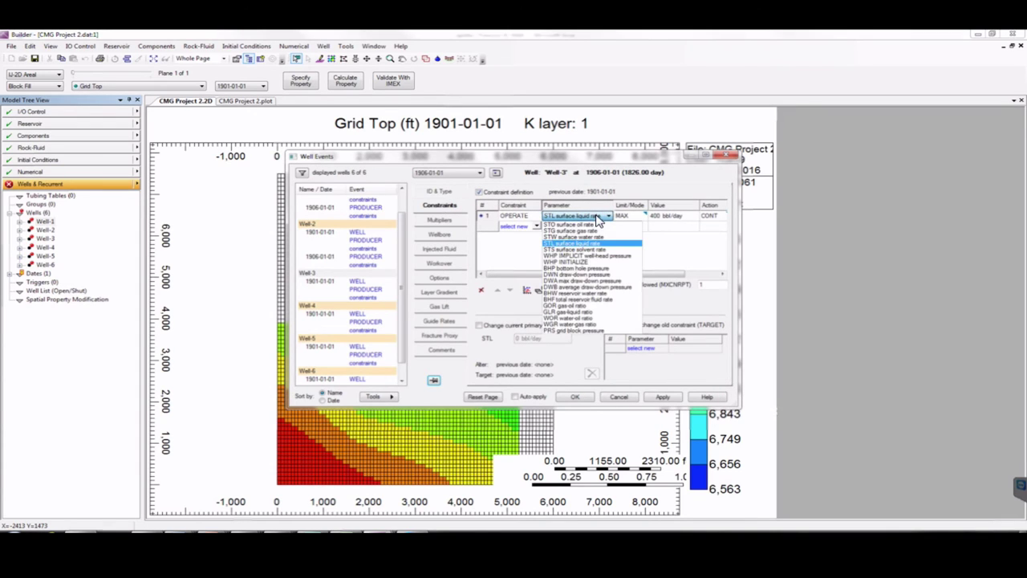
left_click(588, 270)
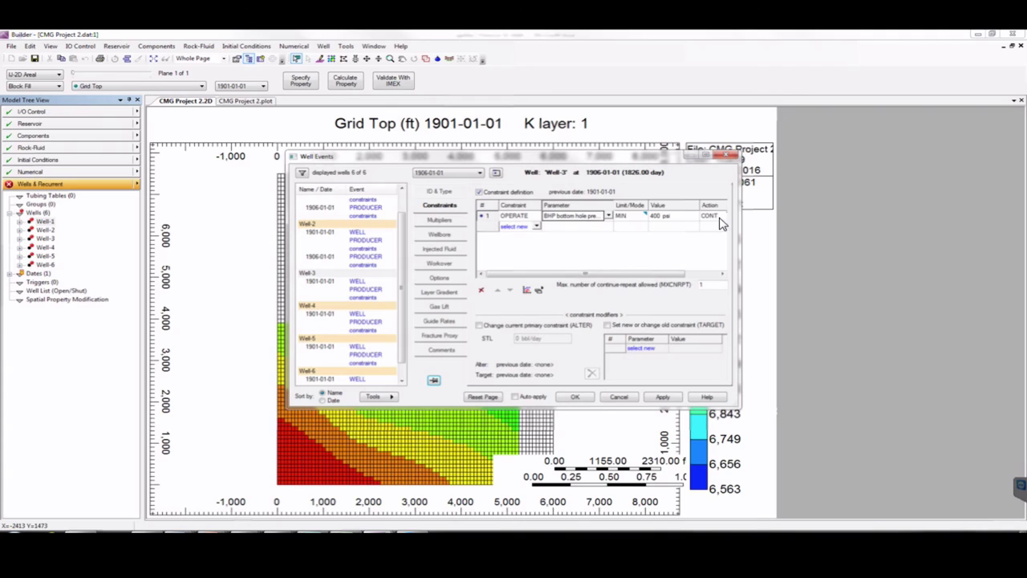
left_click(656, 218)
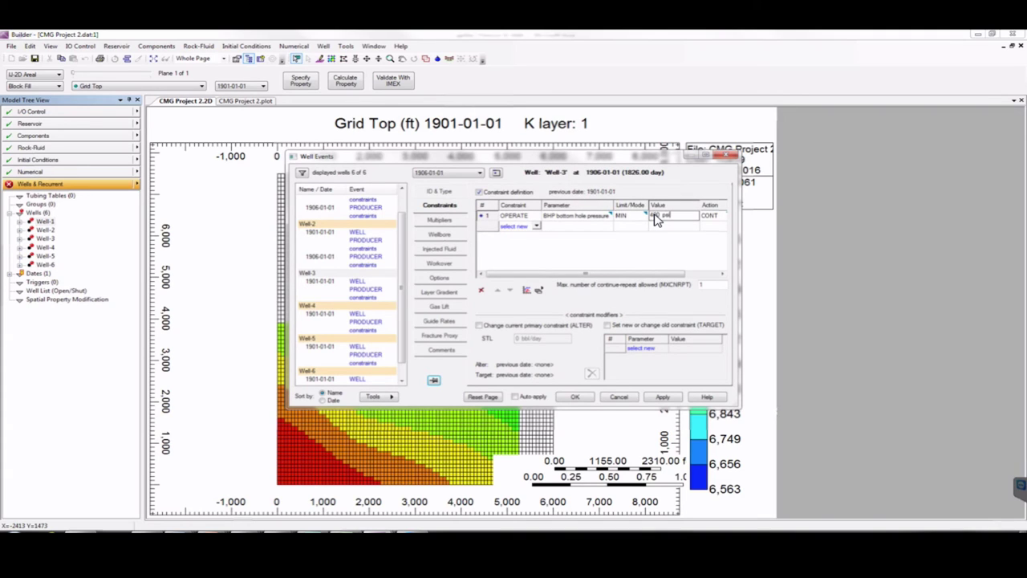
type("50")
key("Return")
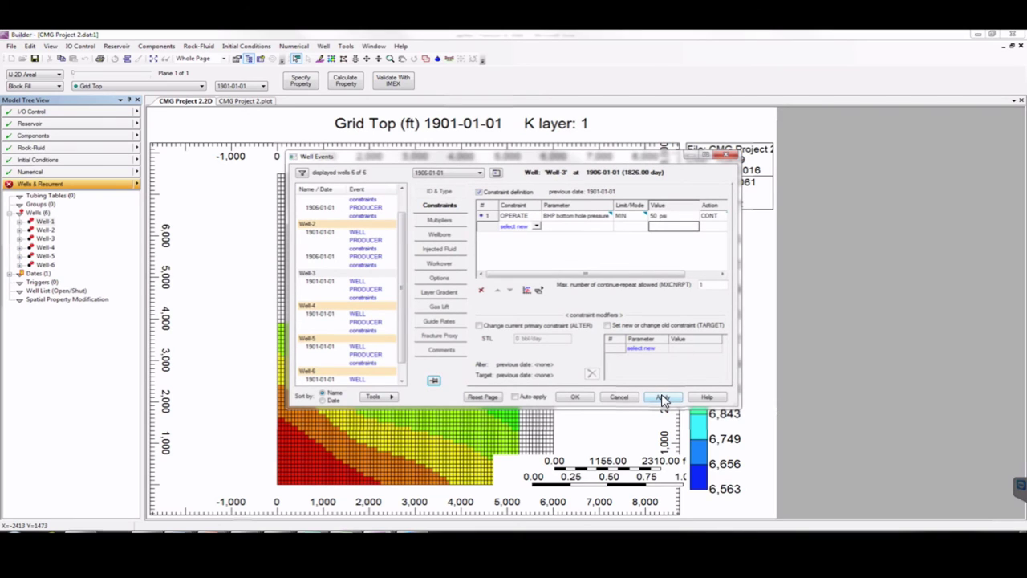
left_click(662, 396)
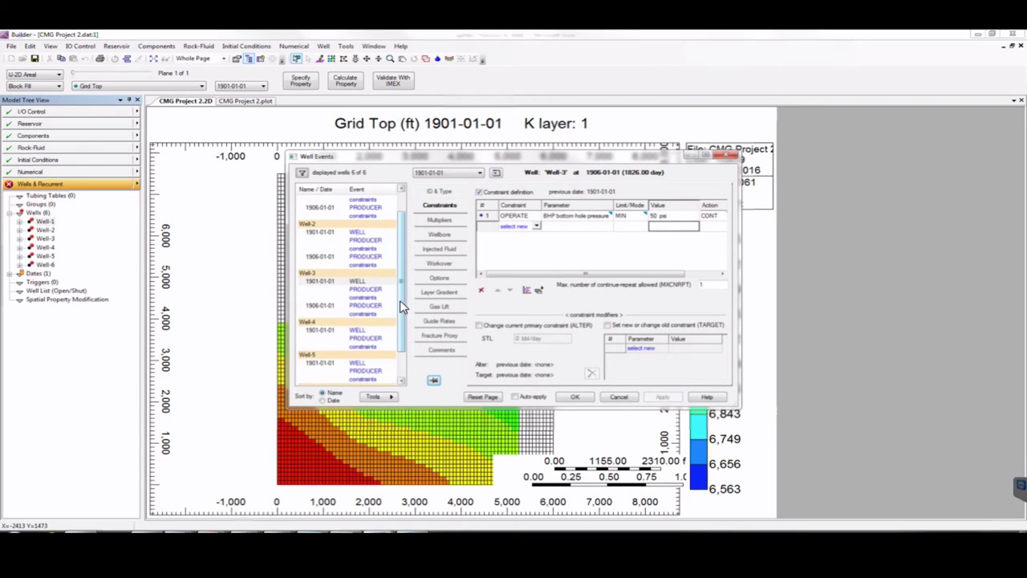
- Select Well-4 in the well events and set a new event date 1826 days after the simulation start
left_click_drag(402, 313, 403, 325)
left_click(334, 289)
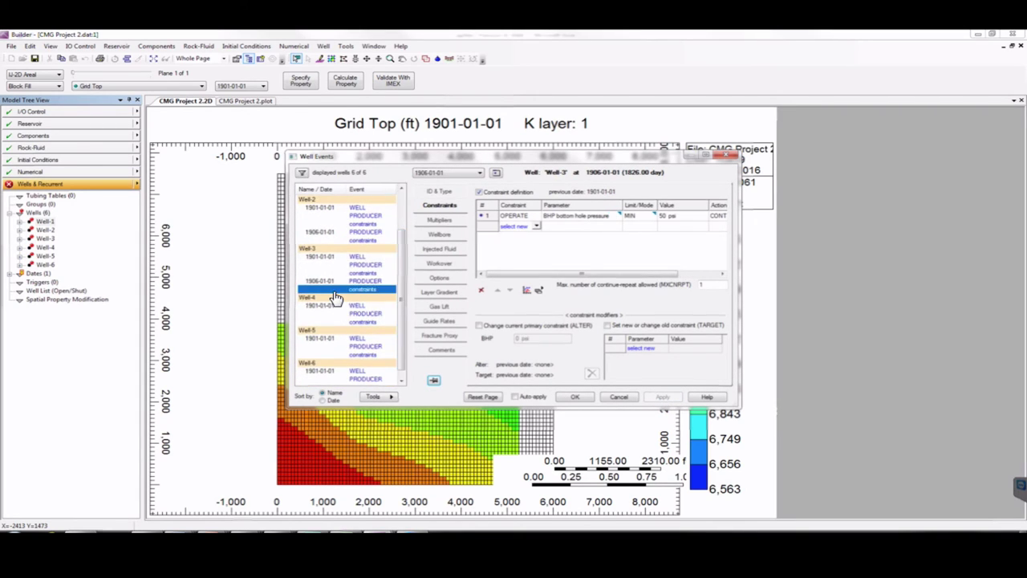
left_click(335, 299)
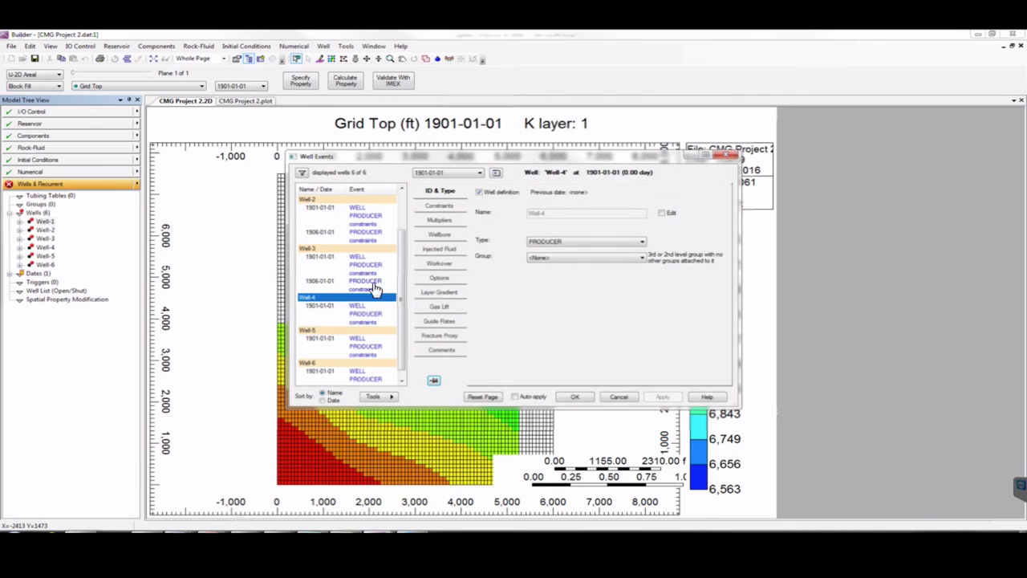
left_click(497, 174)
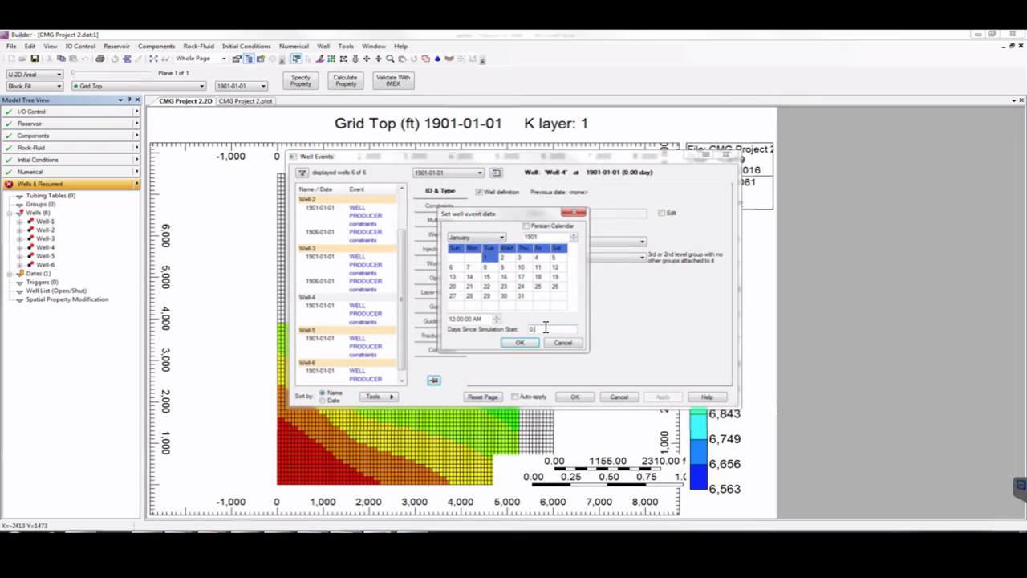
left_click_drag(543, 328, 528, 327)
left_click(533, 311)
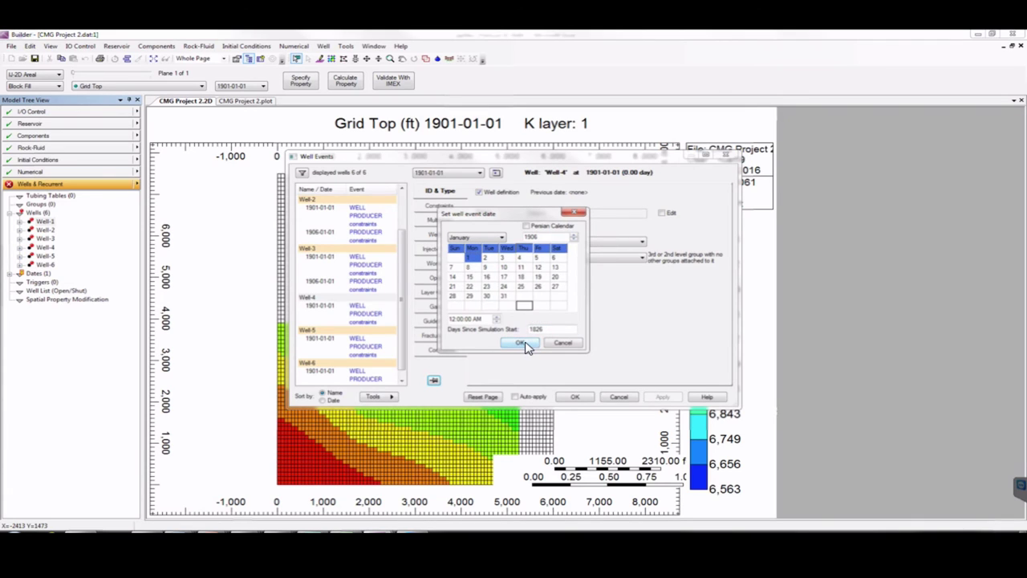
left_click(520, 343)
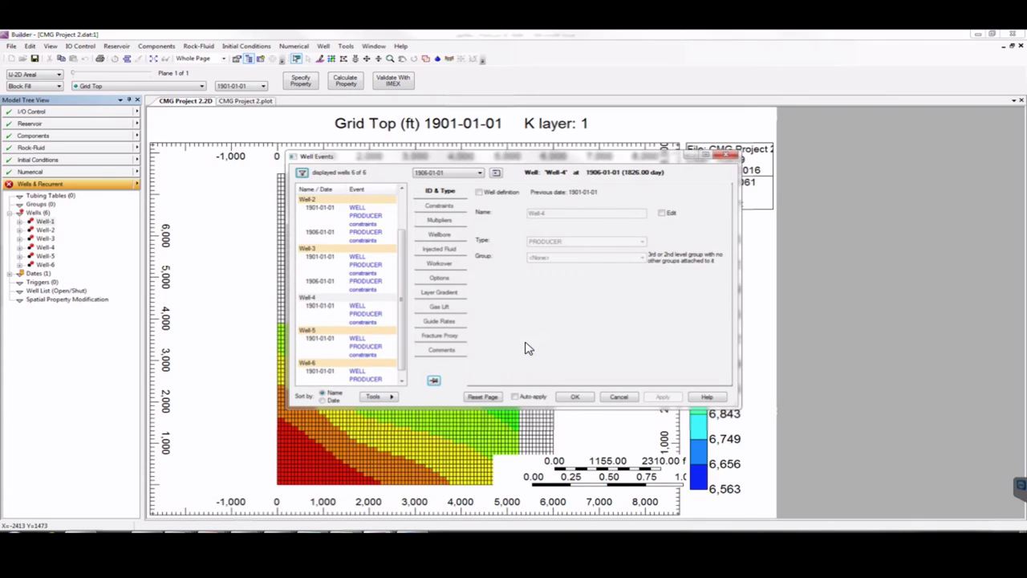
- Enable Well-4's constraint definition at 1906-01-01 and apply an OPERATE constraint on BHP bottom hole pressure with a 100 psi minimum
left_click(434, 205)
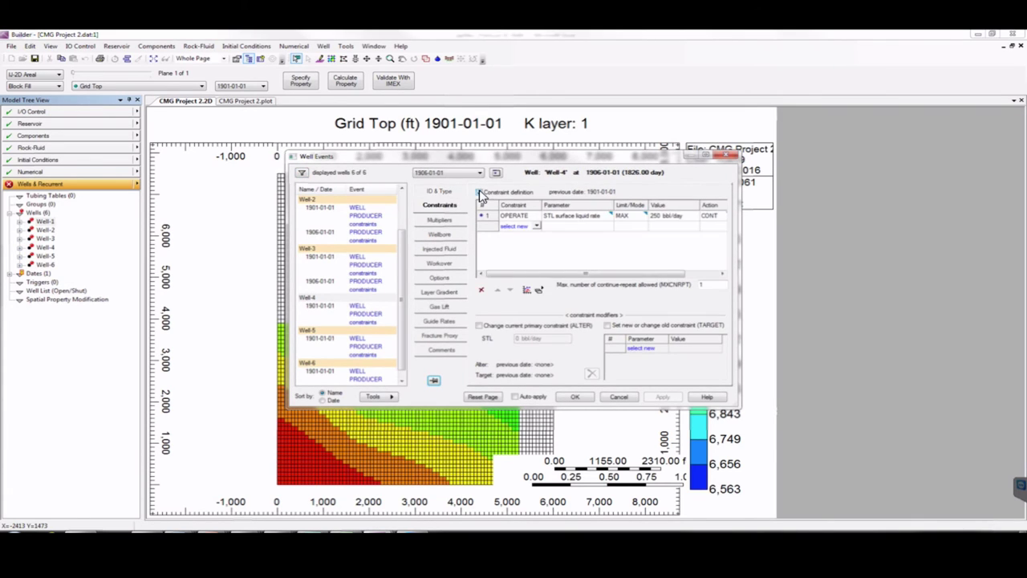
left_click(581, 218)
left_click(577, 215)
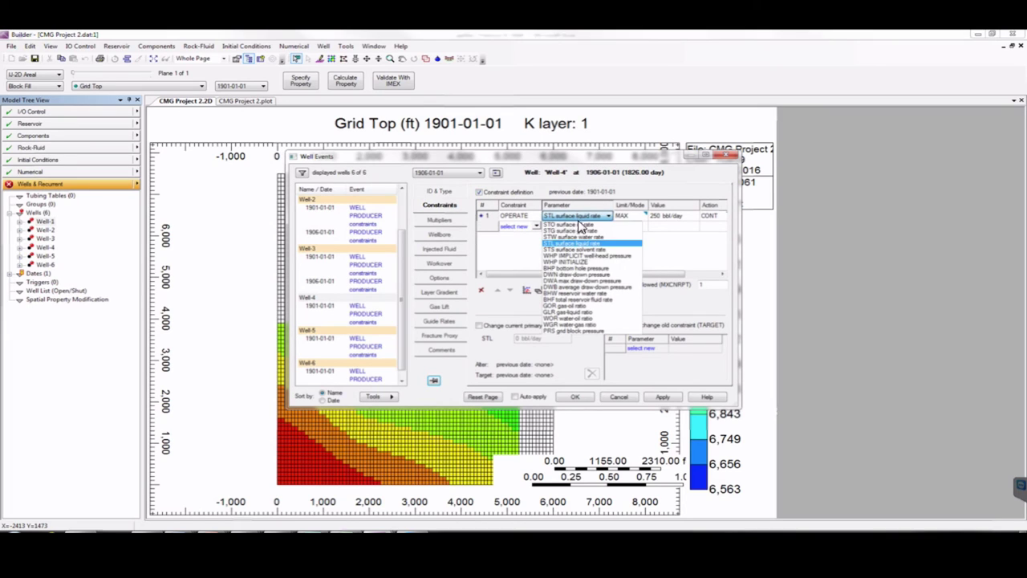
left_click(573, 269)
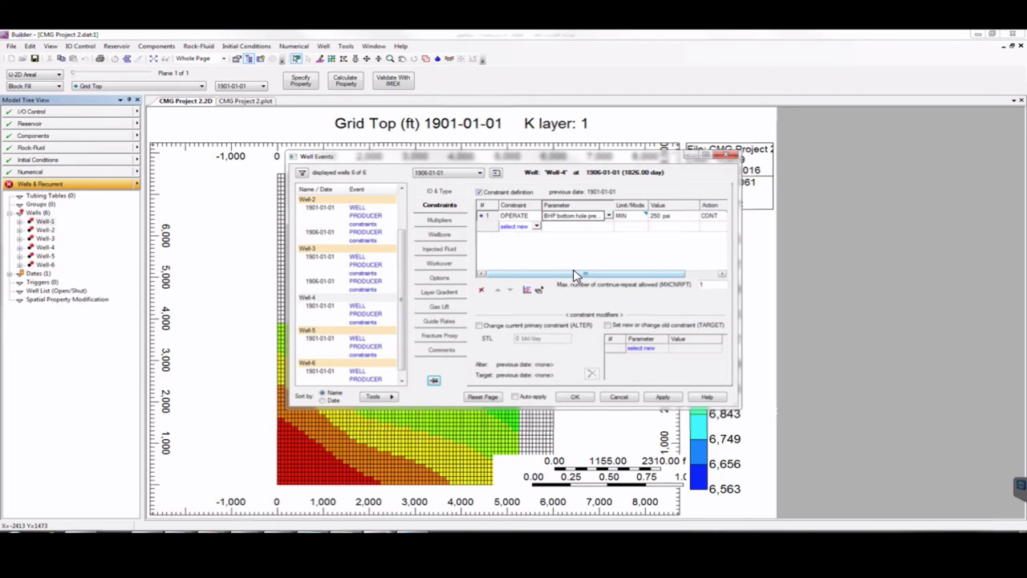
left_click(656, 217)
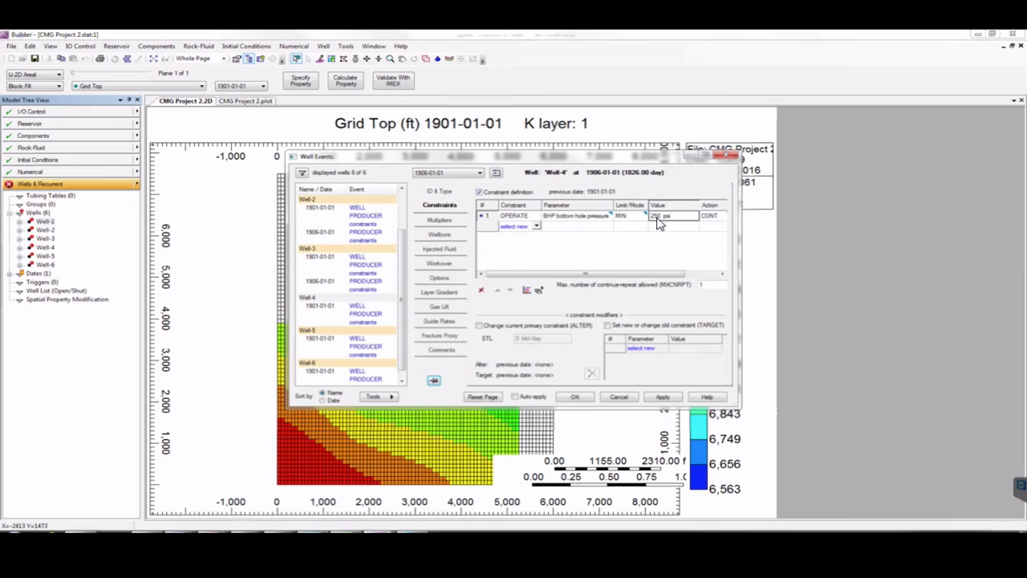
double_click(658, 223)
type("100")
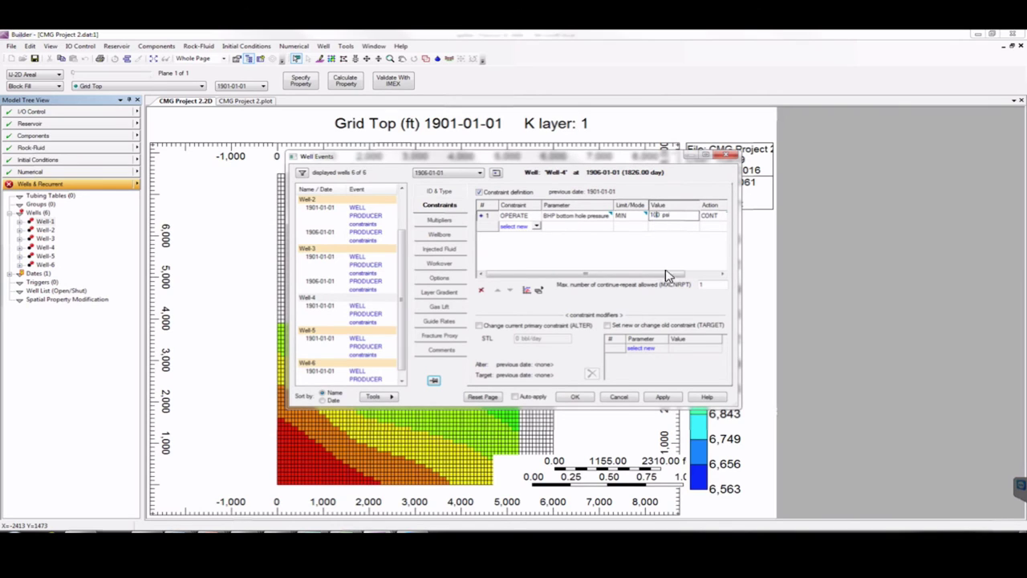
left_click(670, 398)
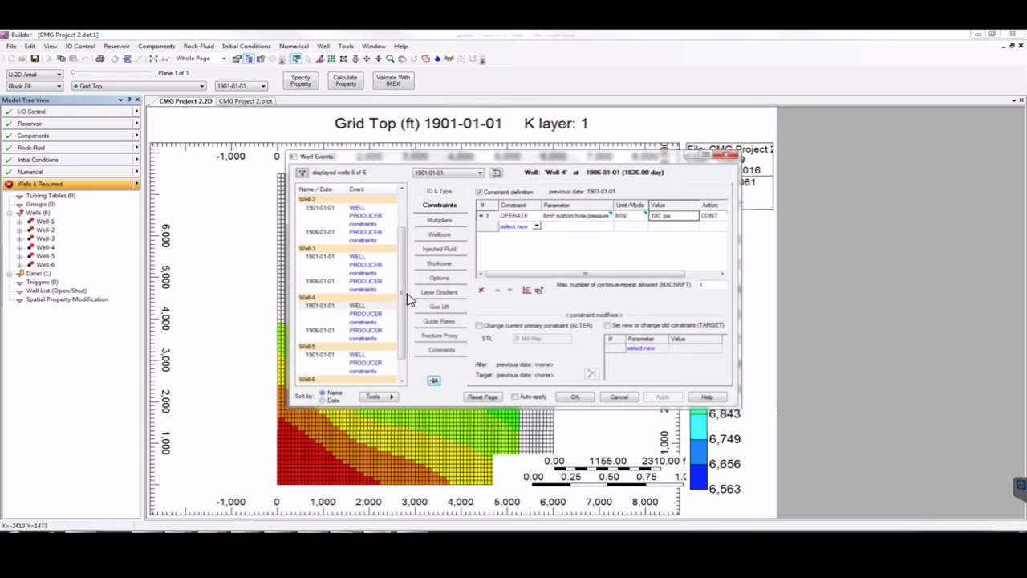
- Select Well-5 in the well events and set a new event date 1826 days after the simulation start
left_click_drag(403, 297, 404, 329)
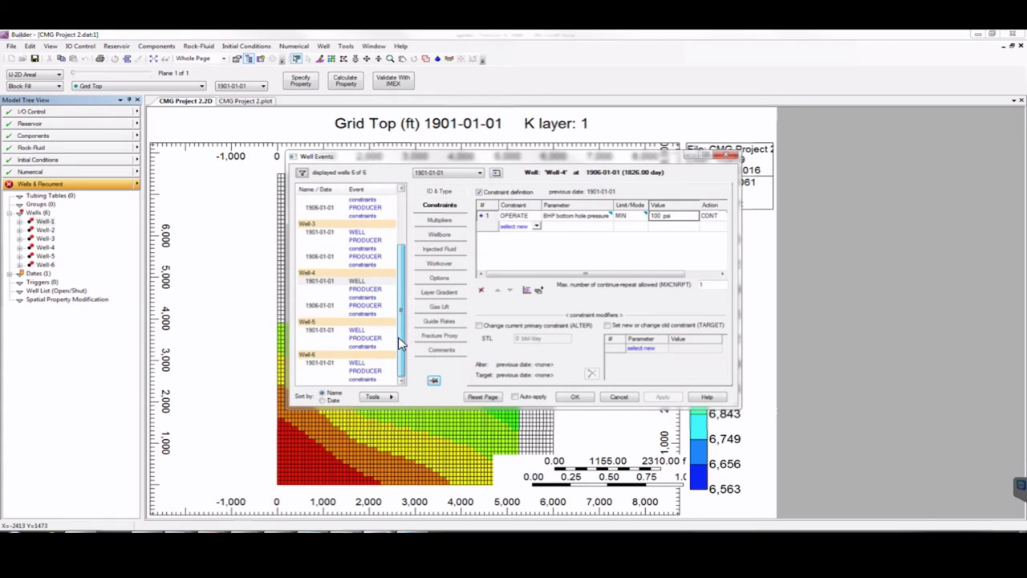
left_click(337, 325)
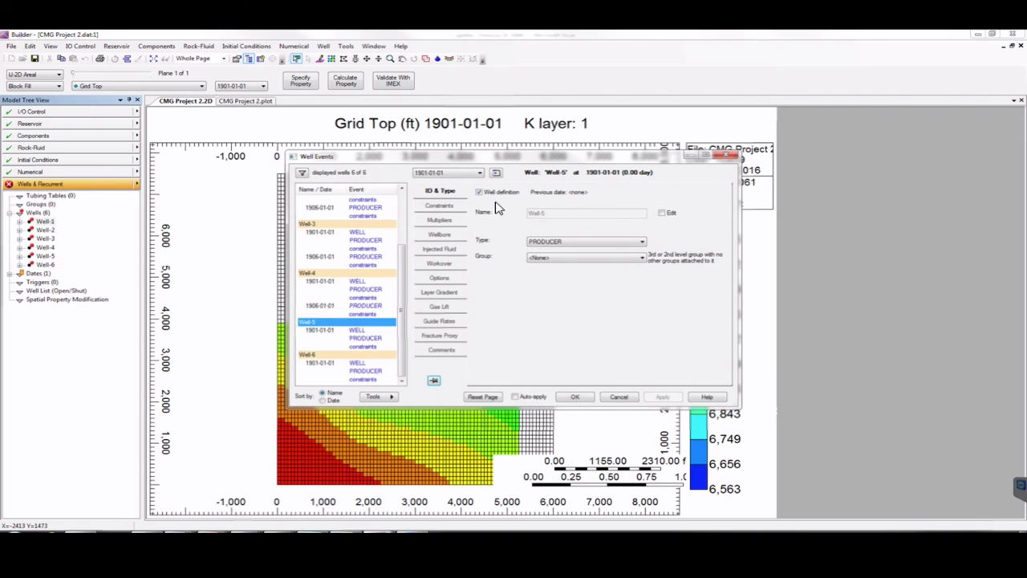
left_click(497, 174)
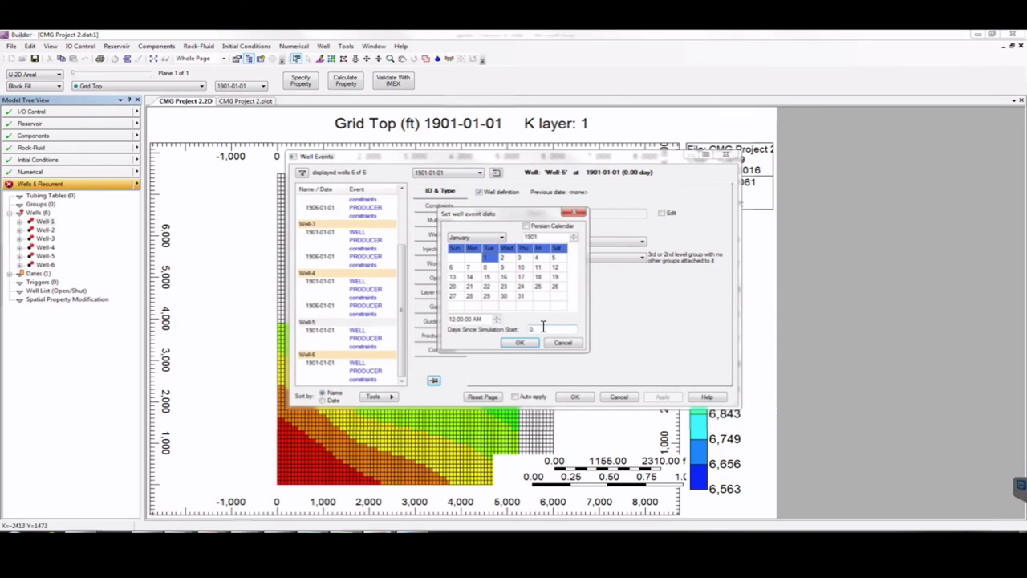
key("BackSpace")
type("1826")
left_click(532, 345)
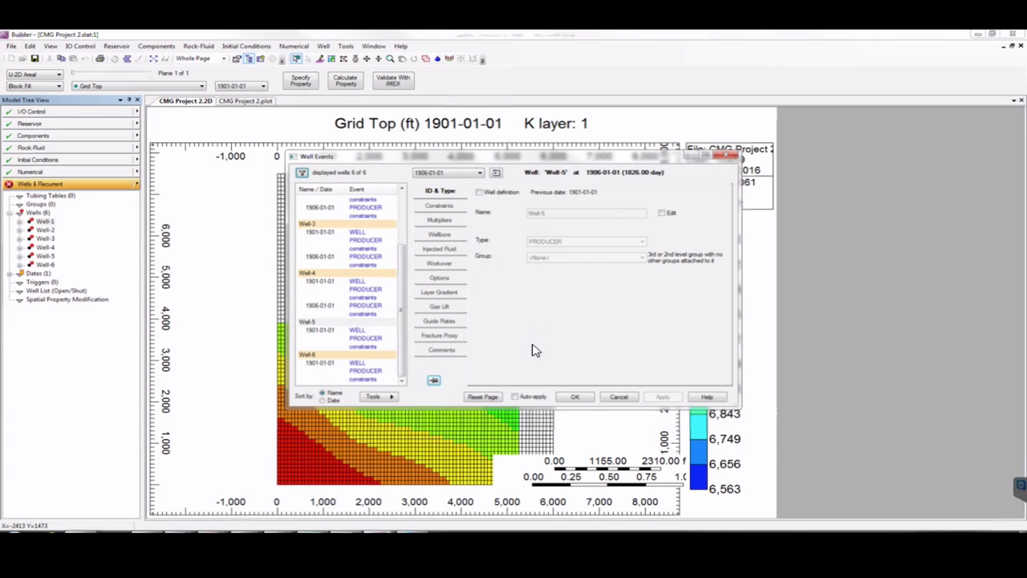
- Add the Status option to Well-5 at 1906-01-01, set it to SHUTIN and apply it
left_click(442, 277)
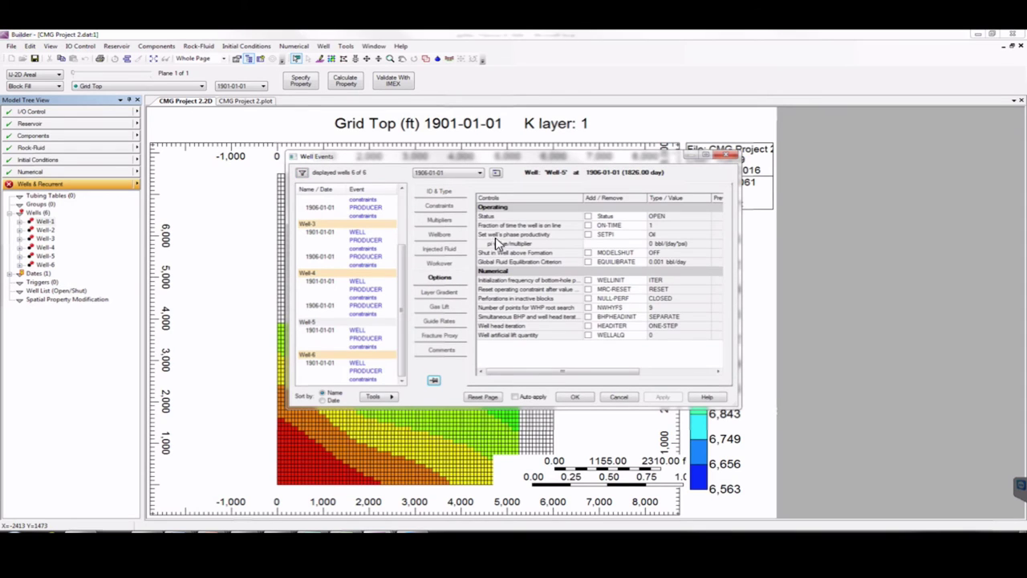
left_click(588, 218)
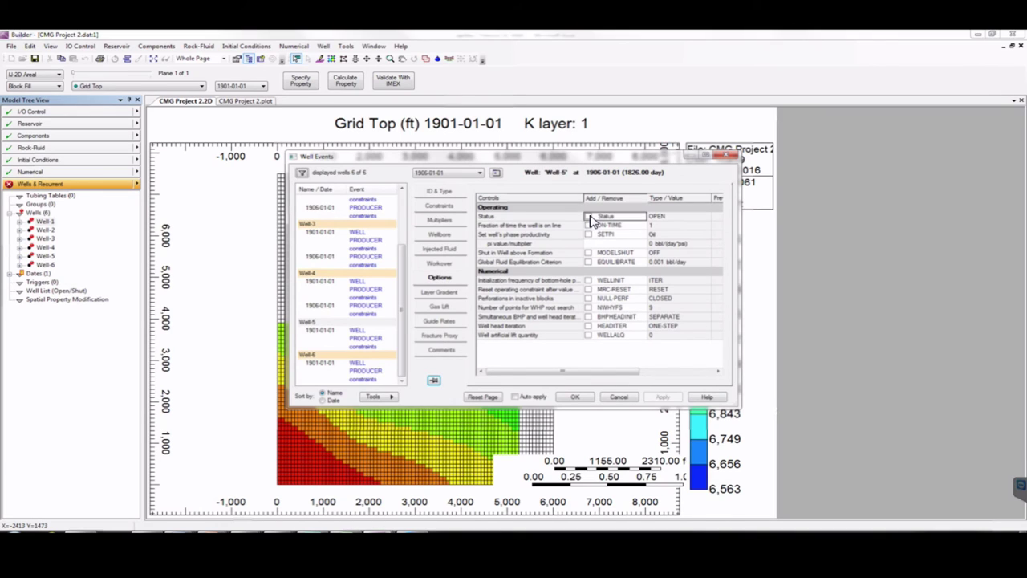
left_click(656, 216)
left_click(657, 217)
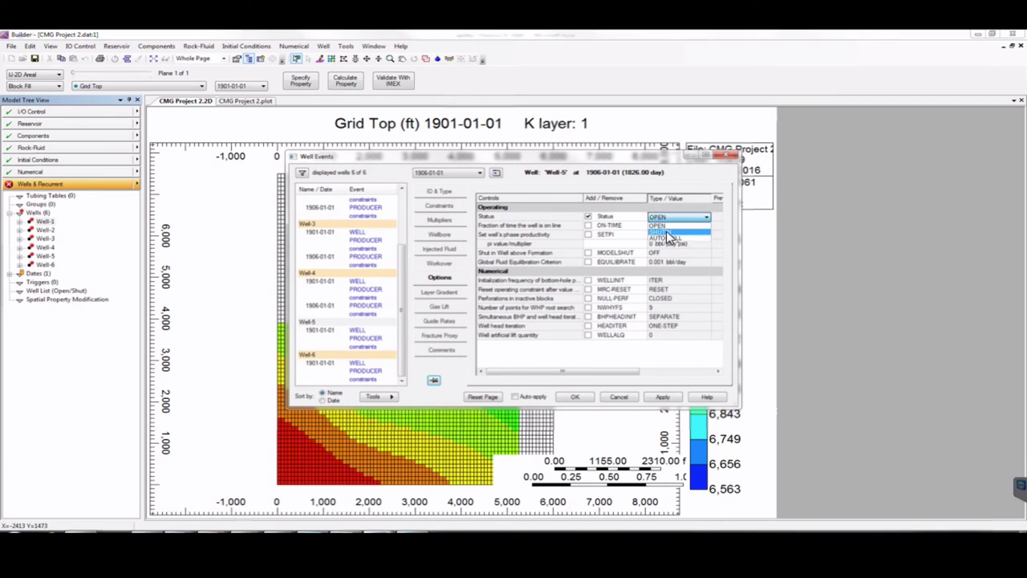
left_click(666, 233)
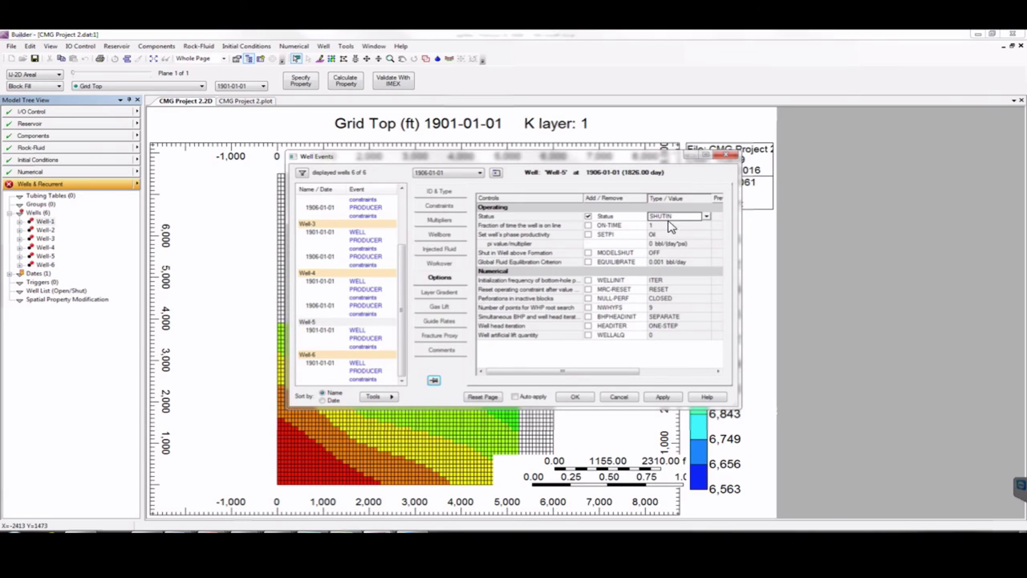
left_click(662, 397)
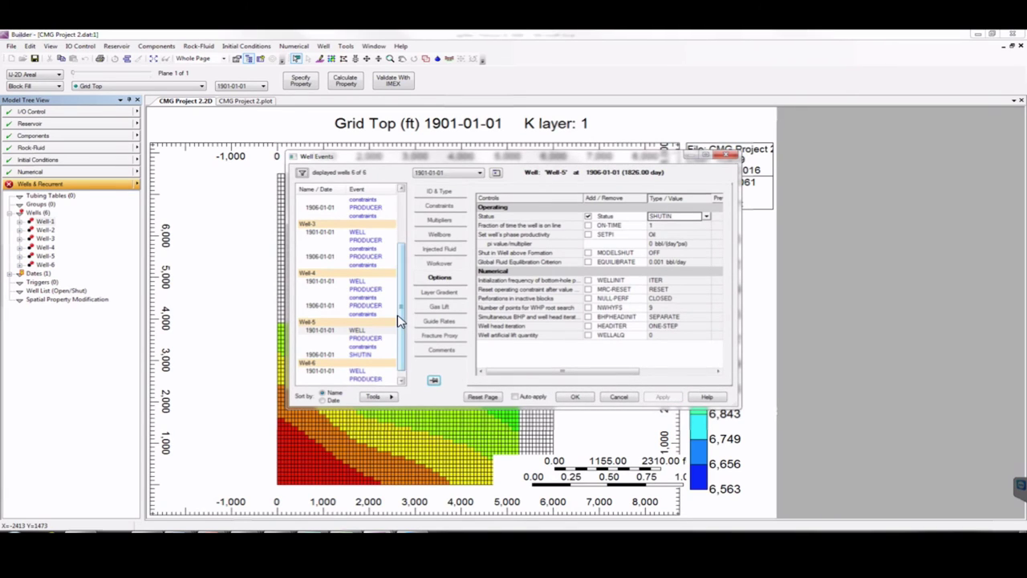
- Select Well-6 in the well events and set a new event date 1826 days after the simulation start
left_click_drag(399, 315, 398, 349)
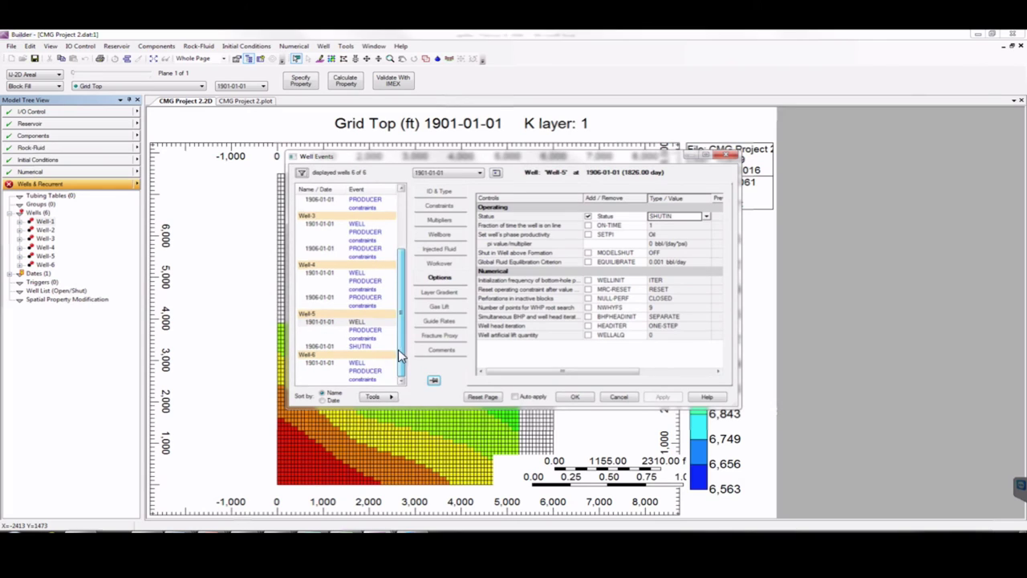
left_click(331, 358)
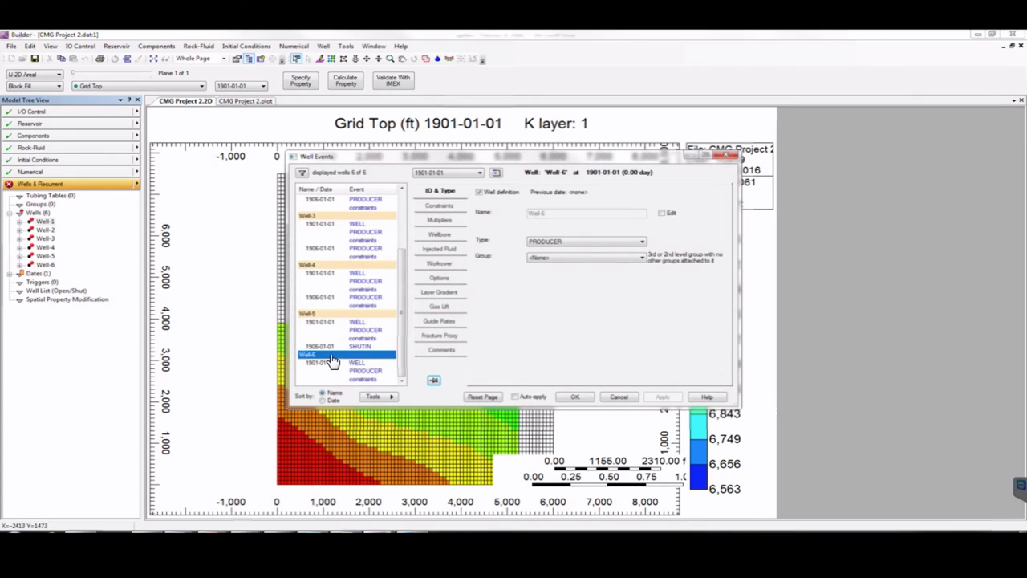
left_click(497, 175)
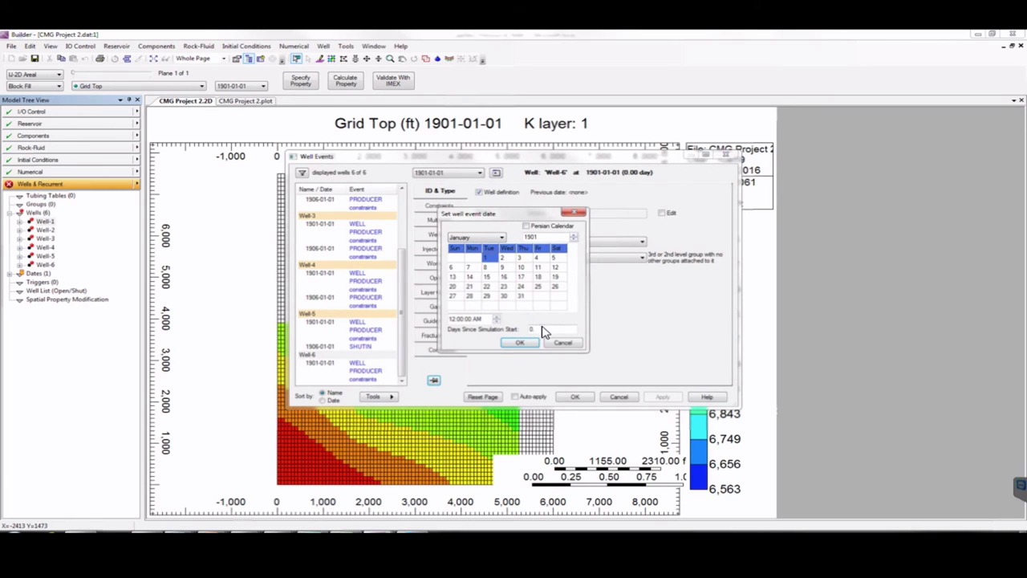
key("Tab")
type("1826")
left_click(520, 344)
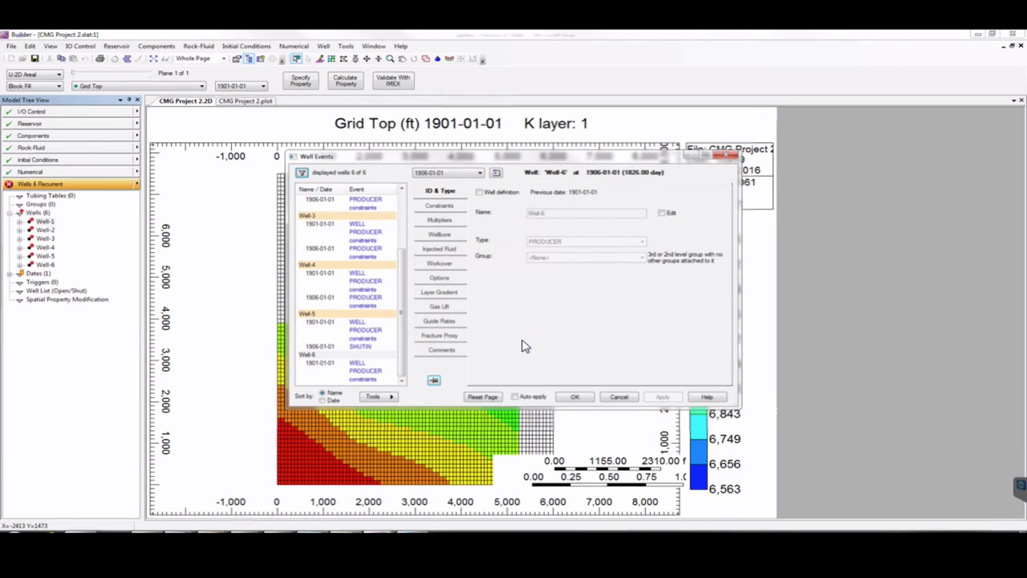
- Set Well-6's status option to SHUTIN at 1906-01-01, apply it and close the well events
left_click(449, 281)
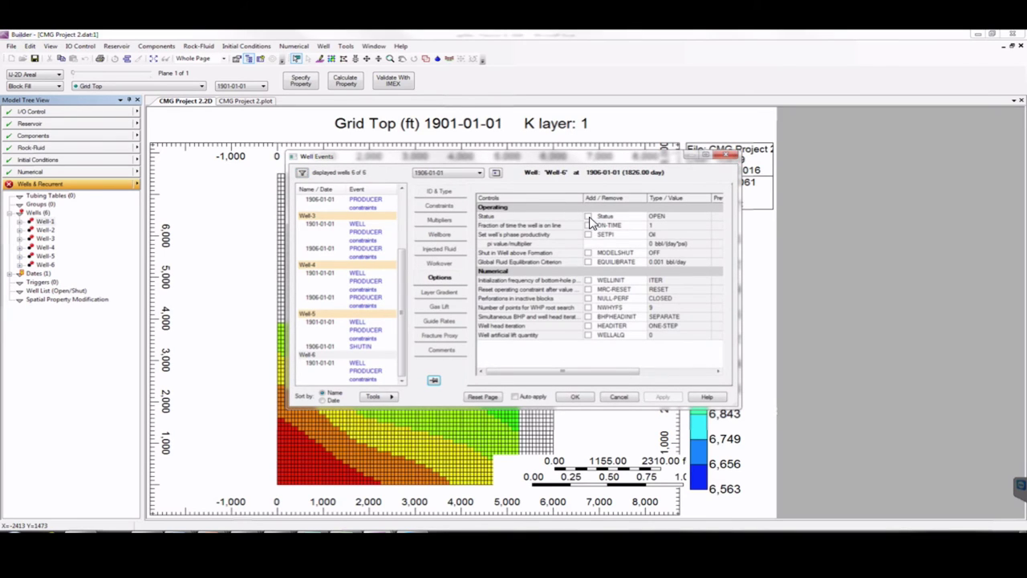
left_click(588, 216)
left_click(670, 217)
left_click(670, 216)
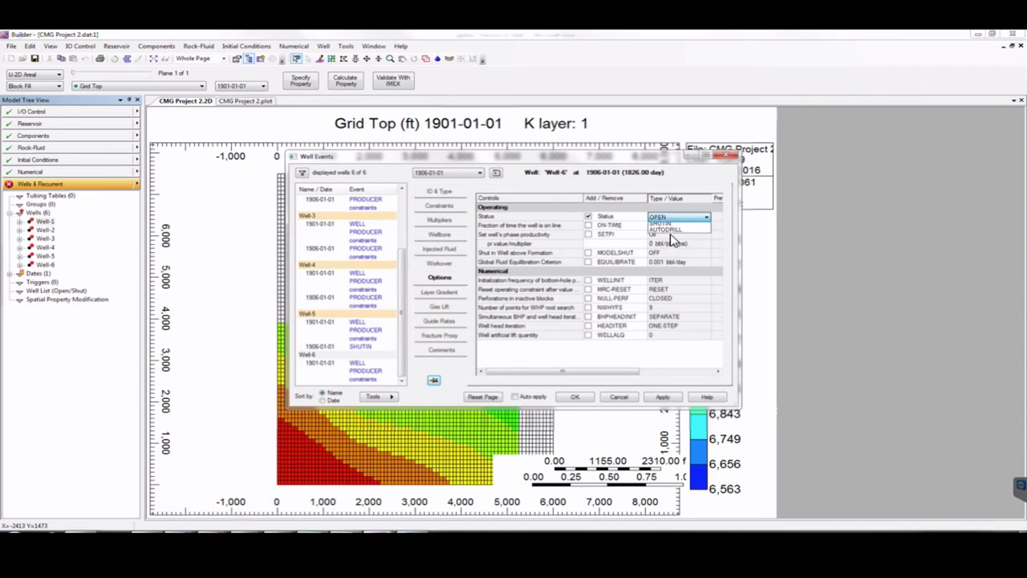
left_click(671, 233)
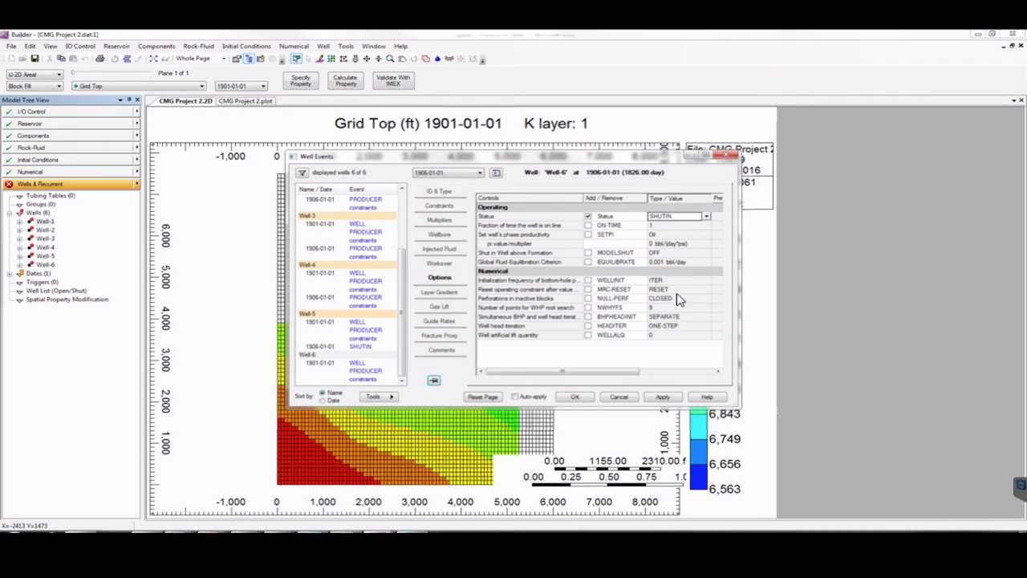
left_click(662, 397)
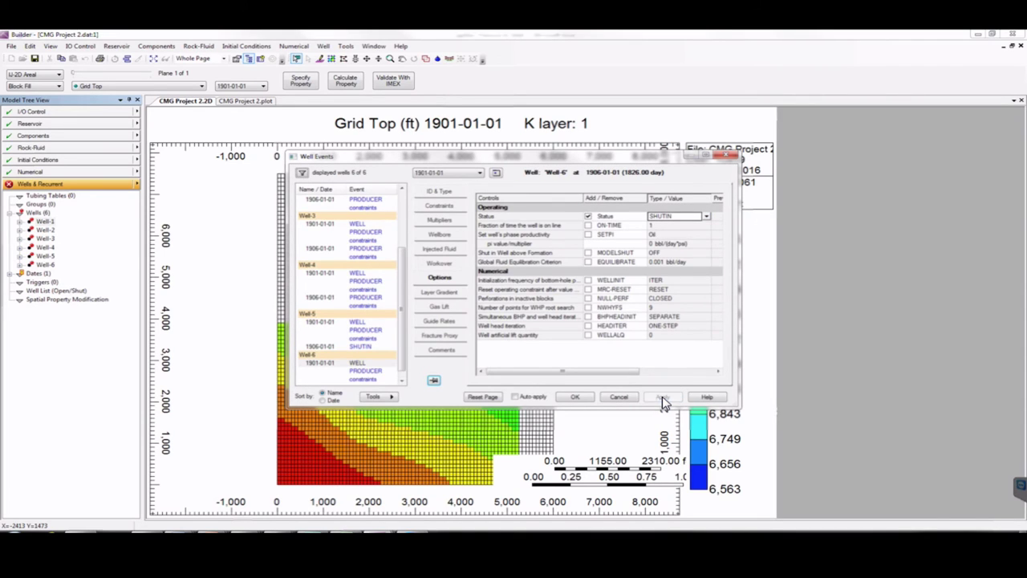
left_click(575, 397)
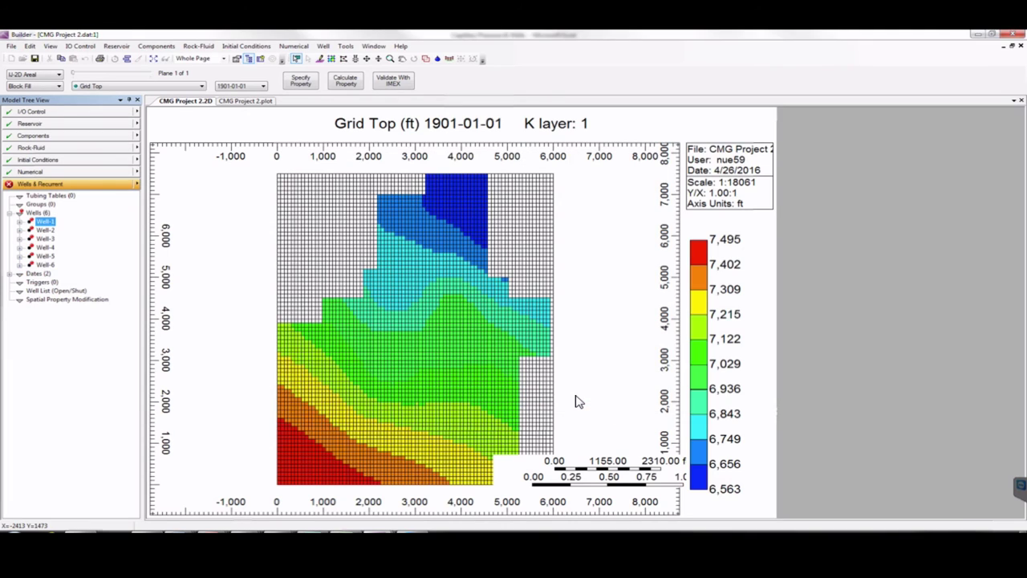
- Create a new well named Well-5inj with the type INJECTOR MOBWEIGHT
right_click(44, 217)
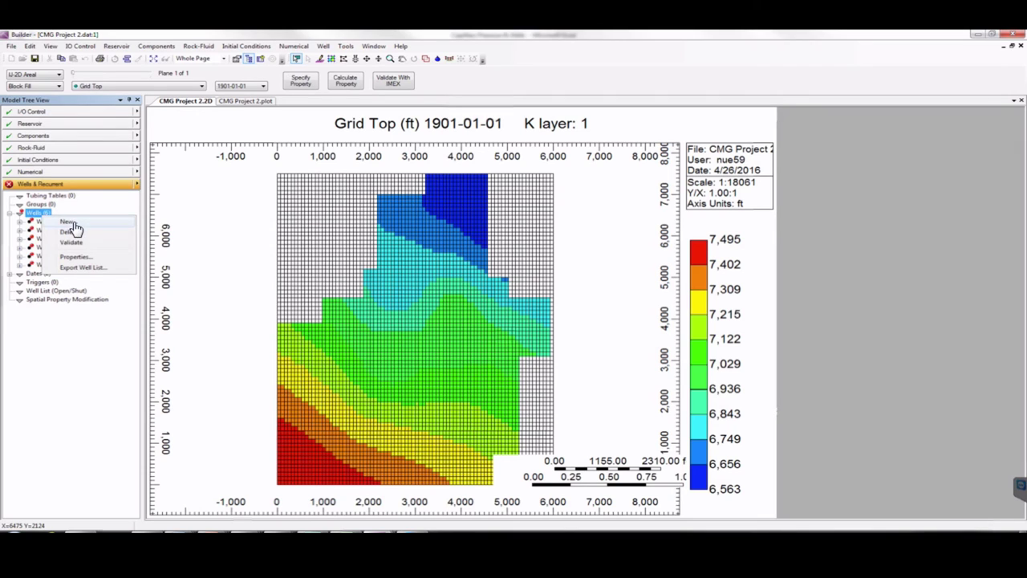
left_click(81, 210)
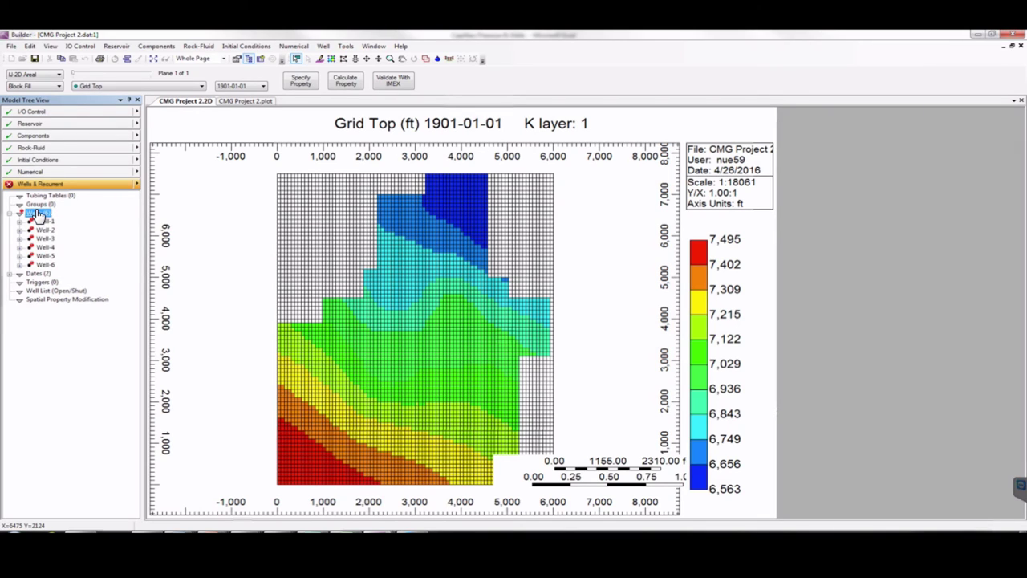
right_click(38, 215)
left_click(70, 221)
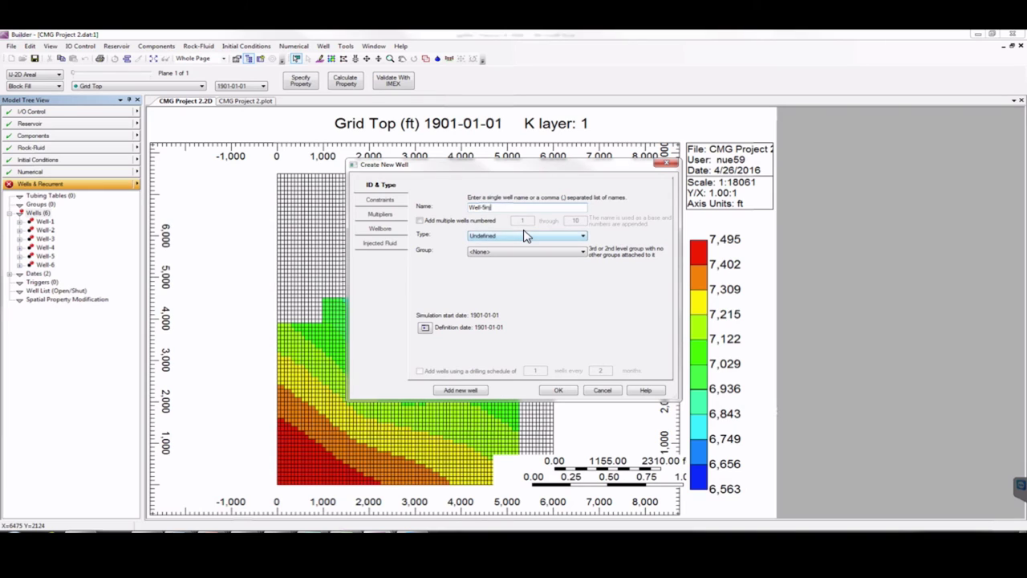
left_click(506, 236)
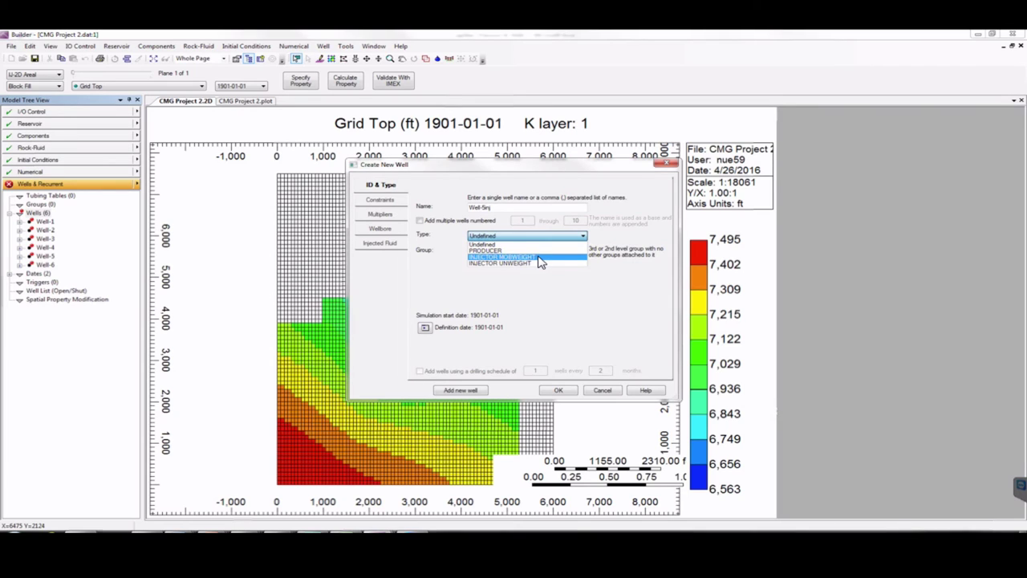
left_click(540, 259)
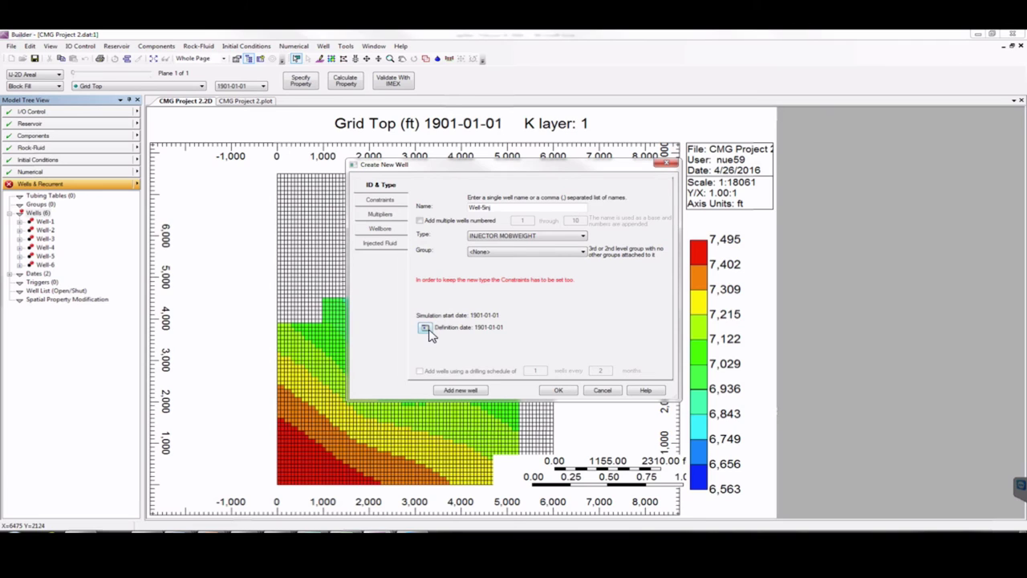
- Set the new injector well's definition date to 1906-01-01
left_click(424, 329)
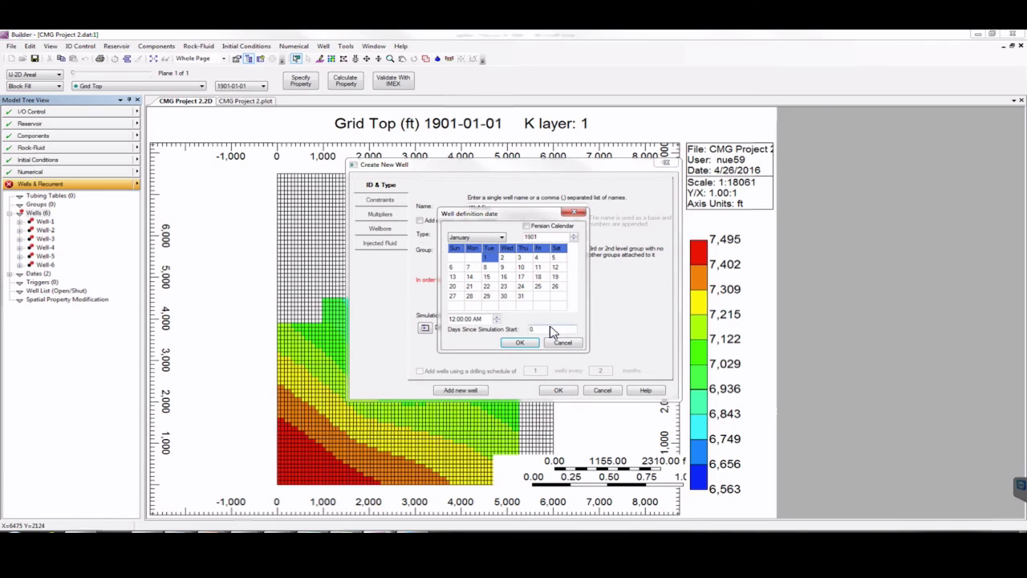
left_click_drag(540, 329, 524, 328)
left_click(519, 341)
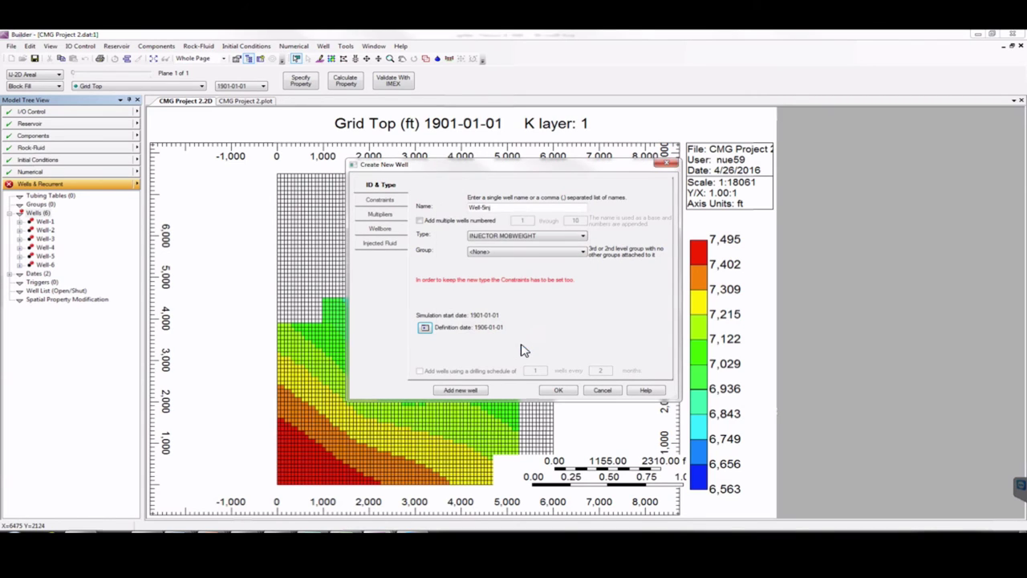
- Define an OPERATE constraint for Well-5inj with a maximum STW surface water rate of 1500 bbl/day
left_click(382, 202)
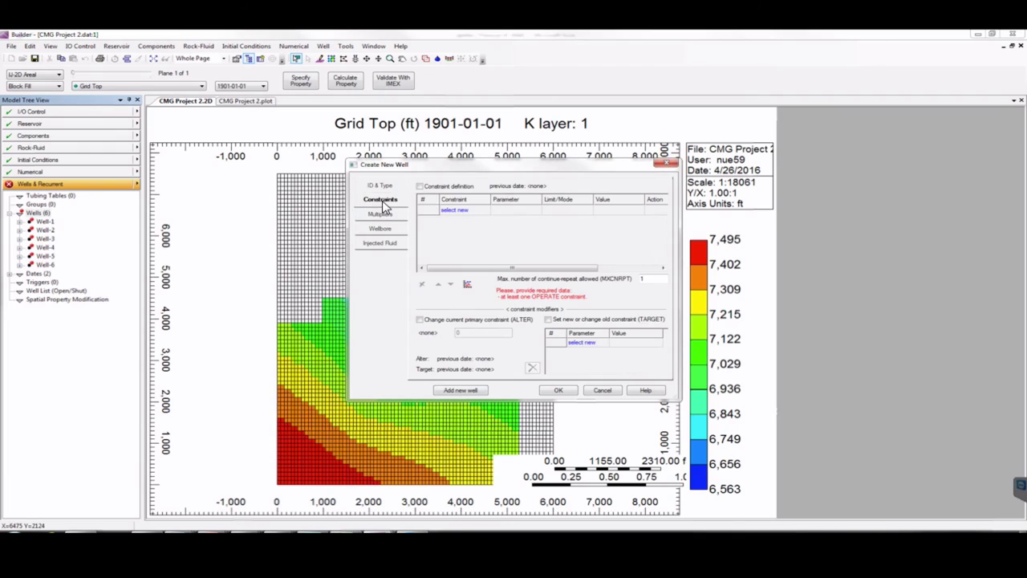
left_click(449, 190)
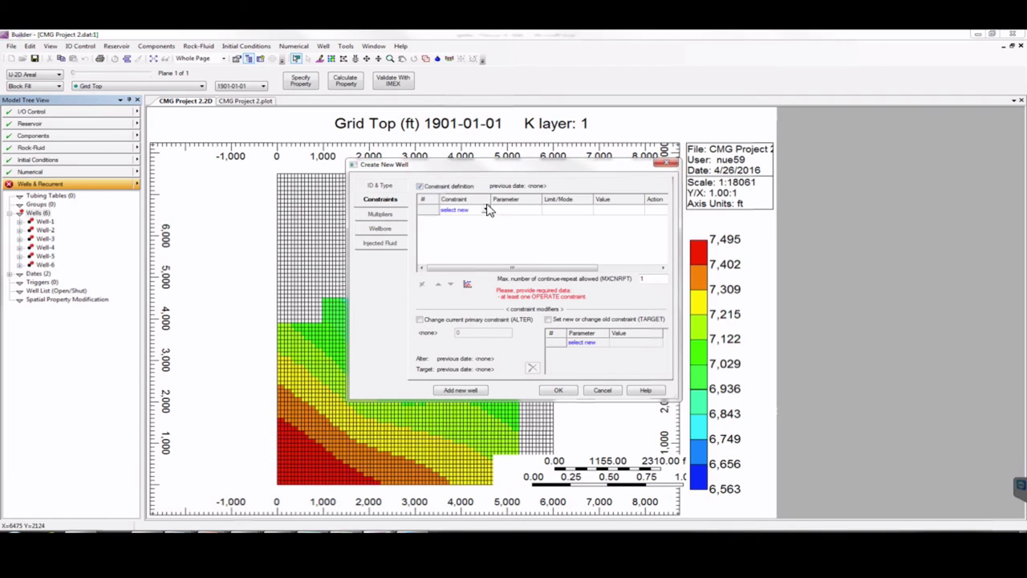
left_click(454, 209)
left_click(466, 210)
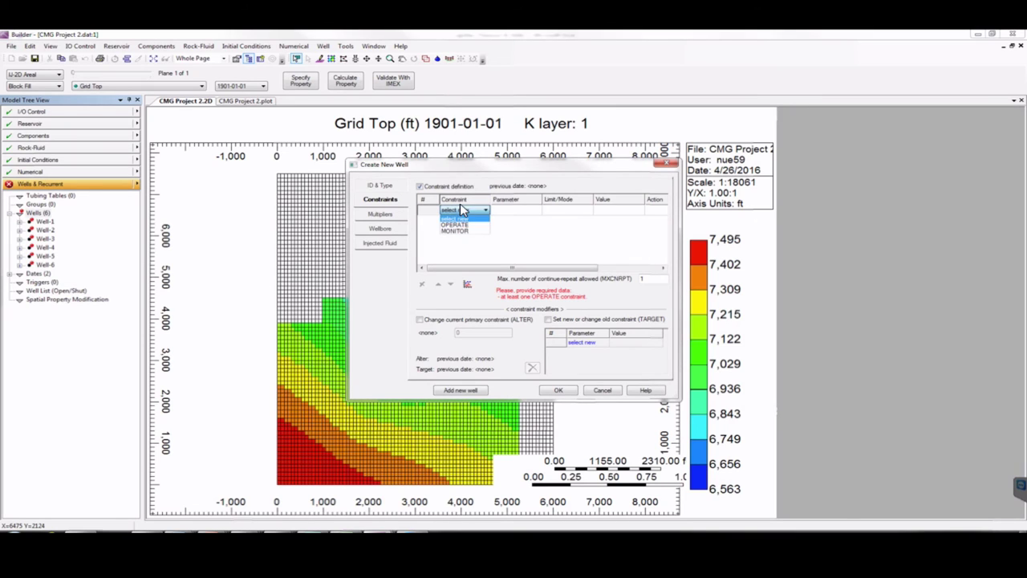
left_click(461, 226)
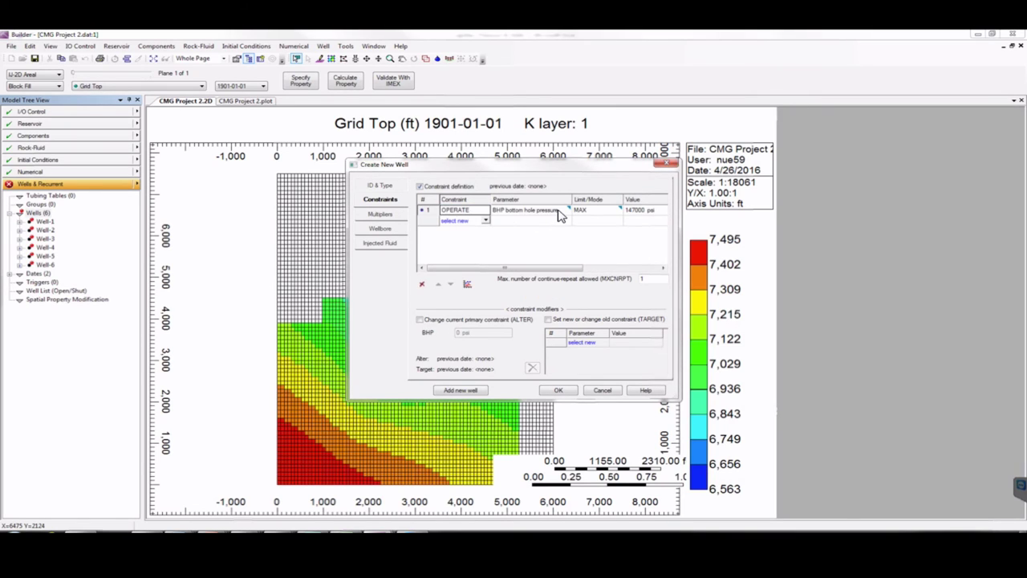
left_click(560, 210)
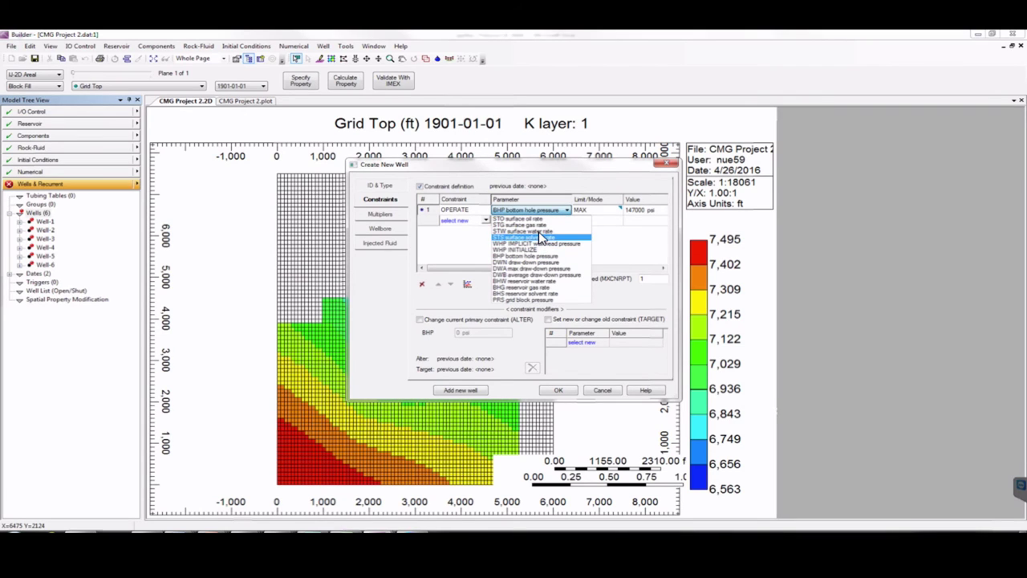
left_click(539, 231)
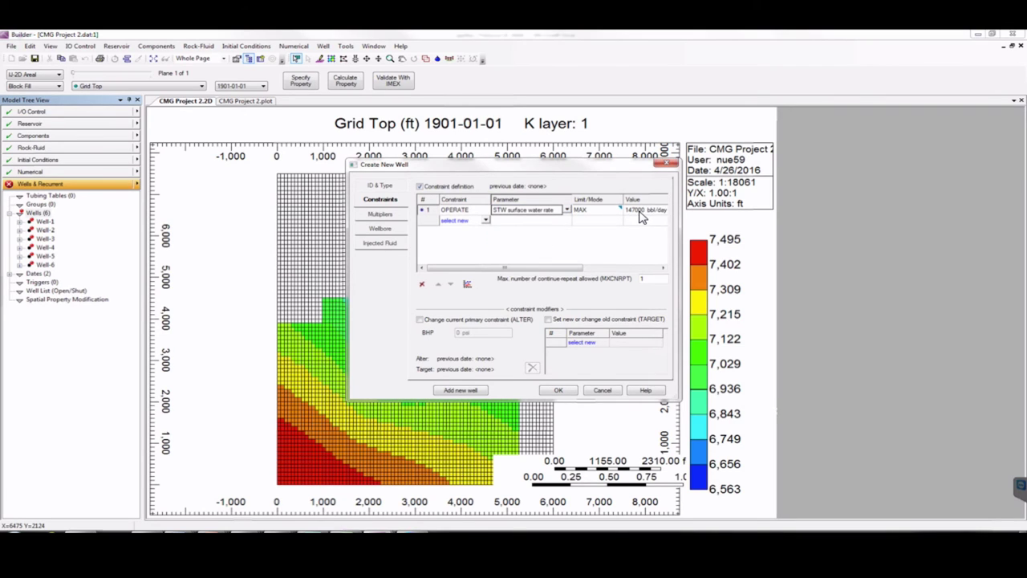
left_click(644, 210)
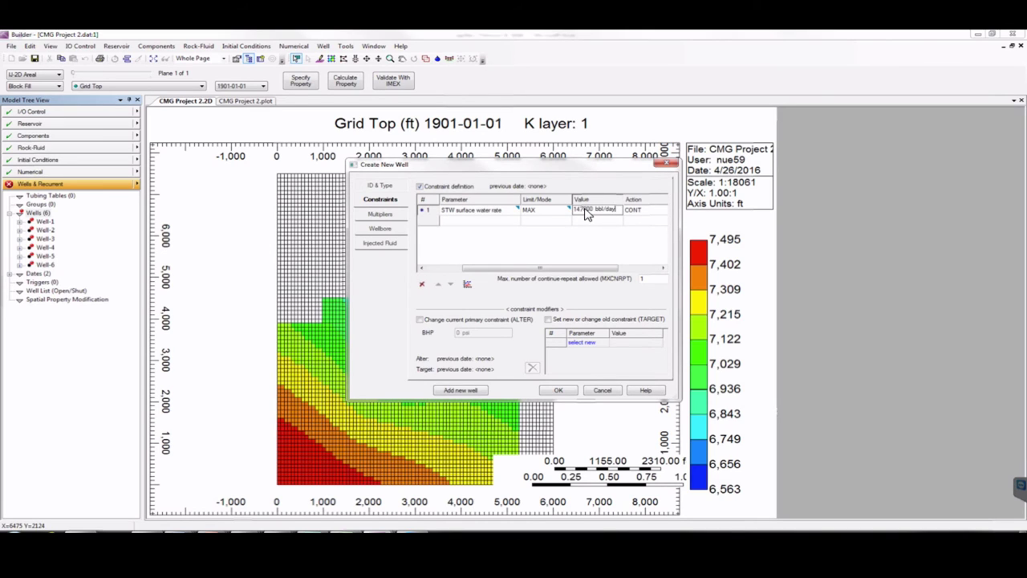
left_click_drag(585, 210, 593, 210)
type("1500")
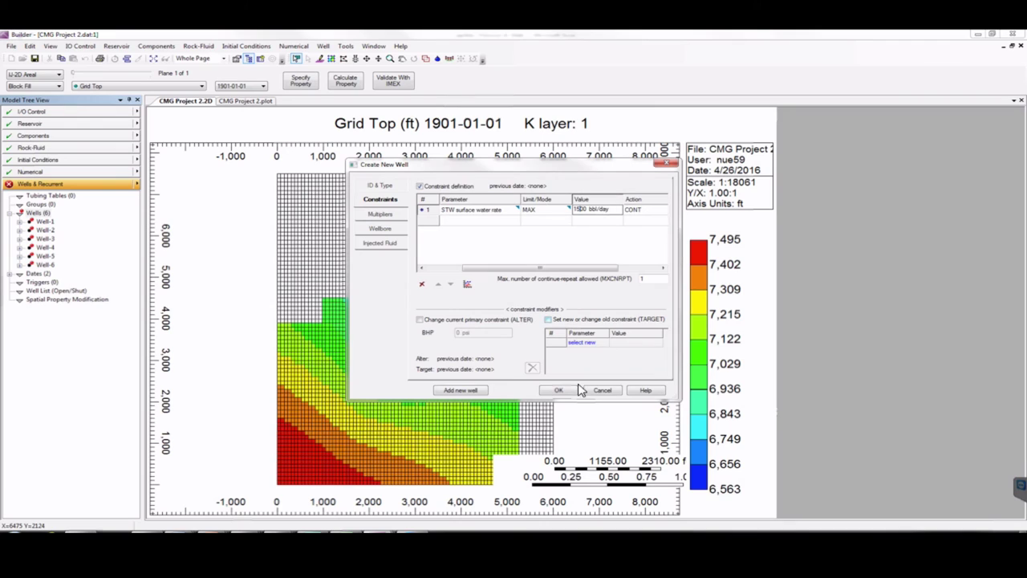
- Add another new well named Well-6inj with the type INJECTOR MOBWEIGHT
left_click(473, 391)
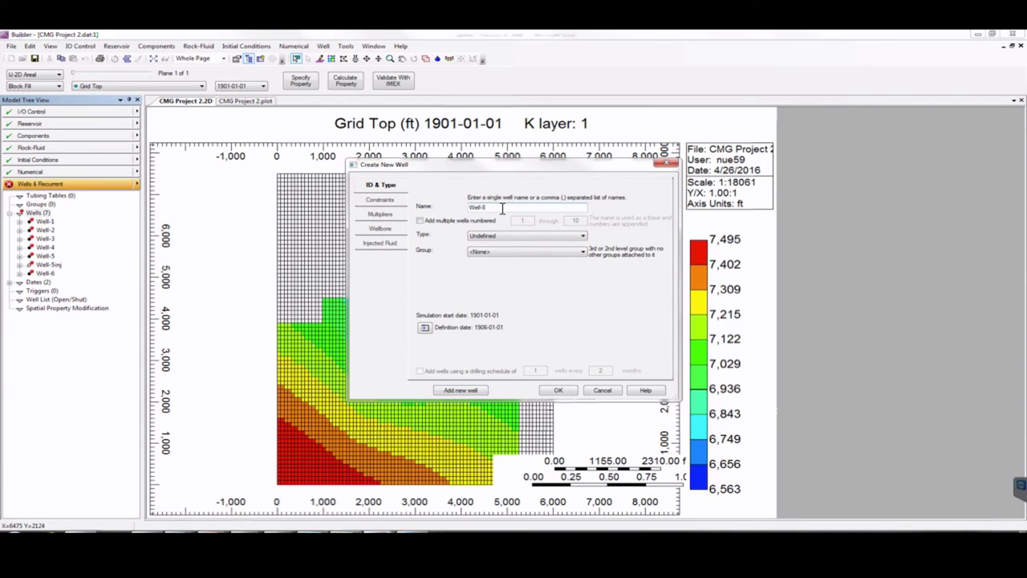
key("BackSpace")
type("6inj")
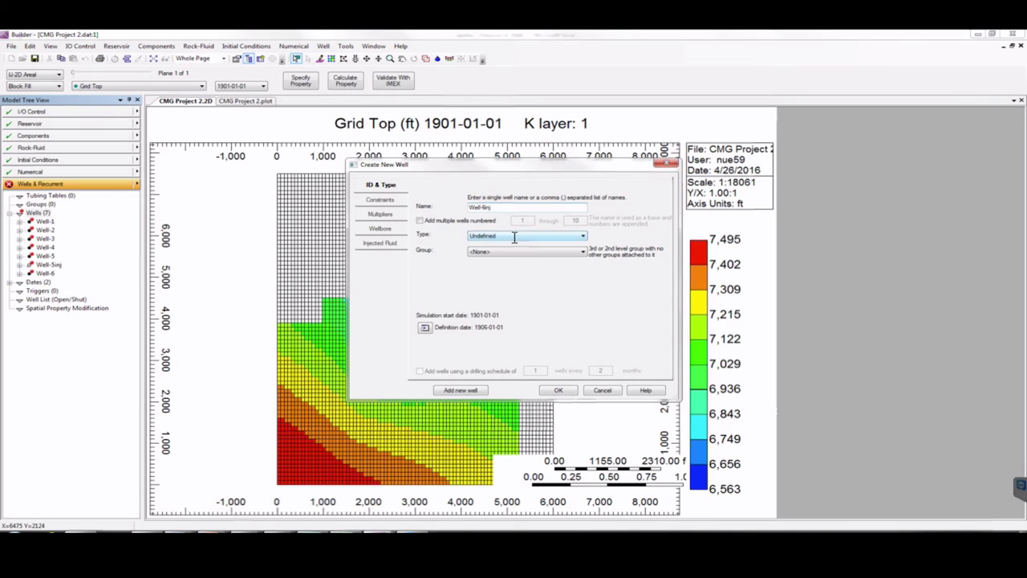
left_click(517, 236)
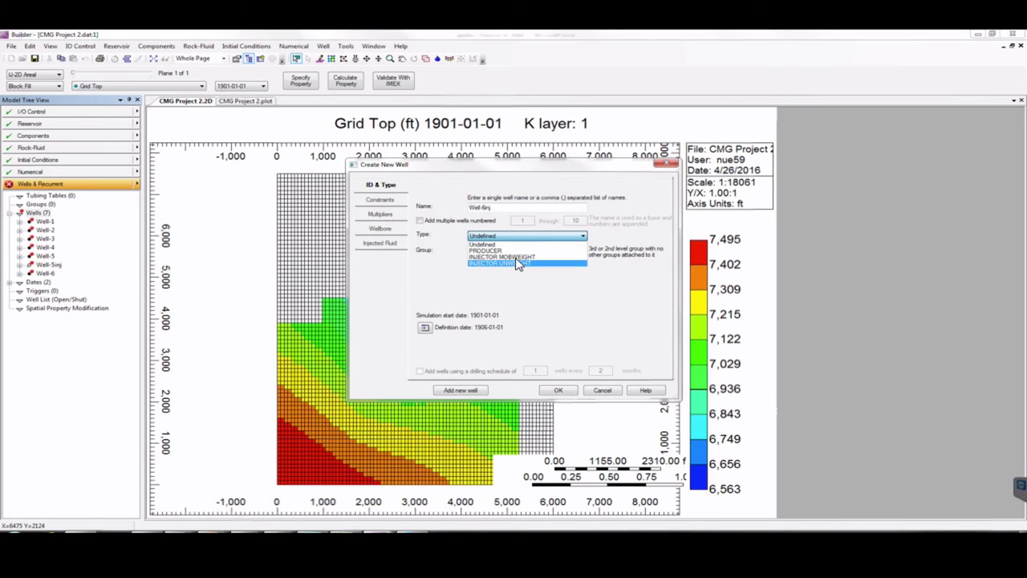
left_click(512, 257)
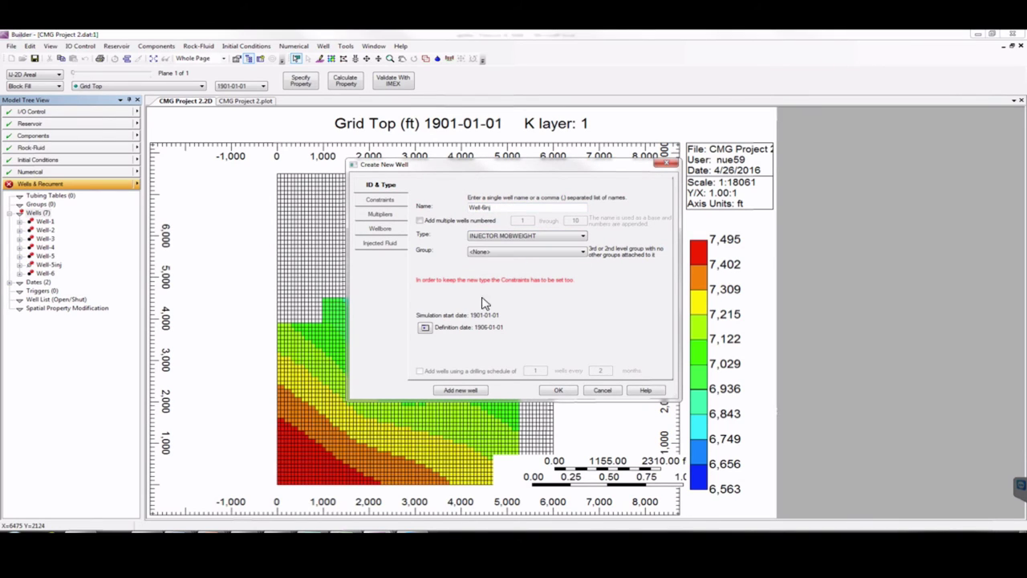
- Set Well-6inj's definition date to 1826 days since the simulation start
left_click(425, 327)
left_click_drag(538, 333, 515, 329)
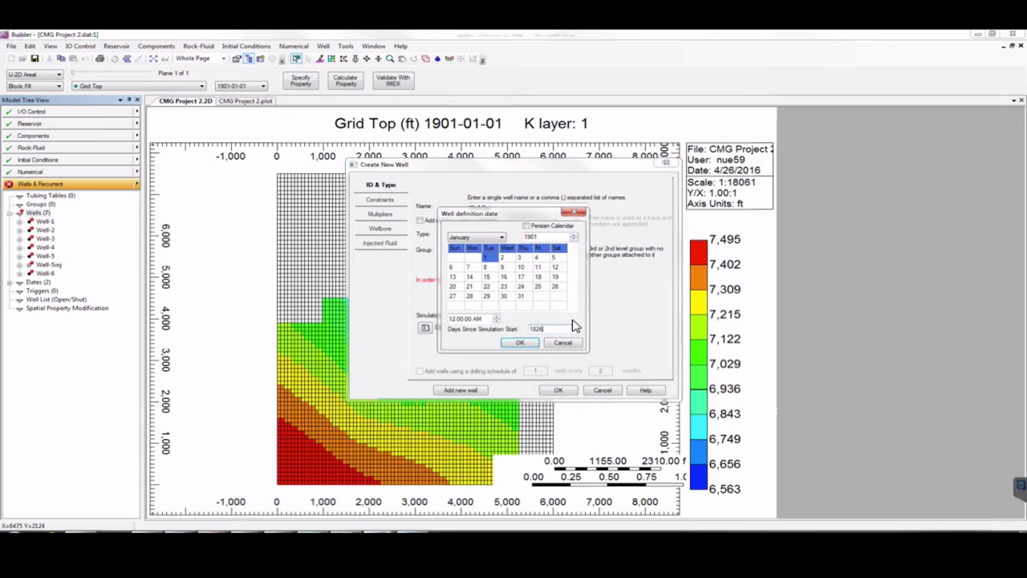
left_click(528, 344)
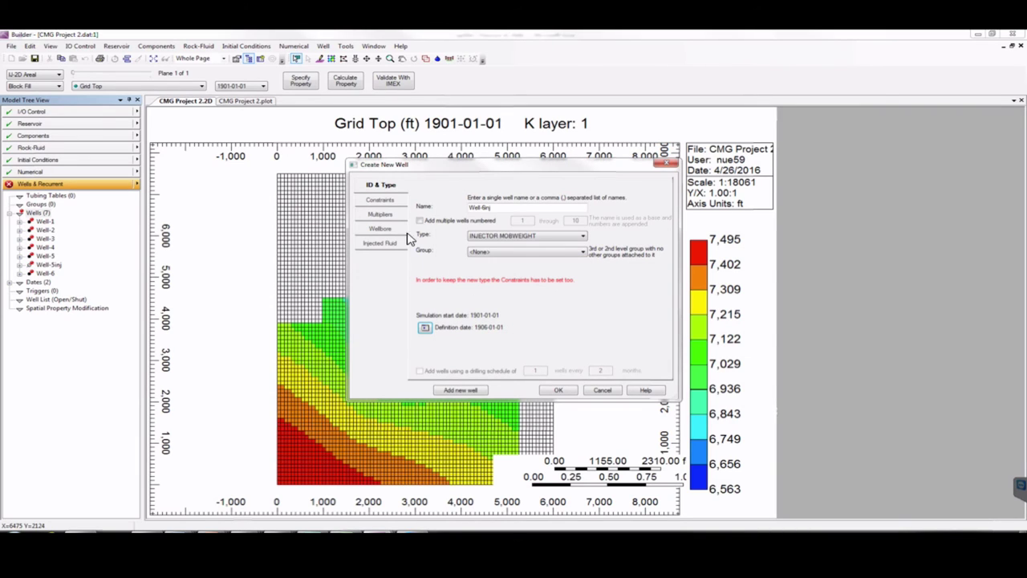
- Define an OPERATE constraint with a maximum STW surface water rate for Well-6inj and finish creating the wells
left_click(385, 202)
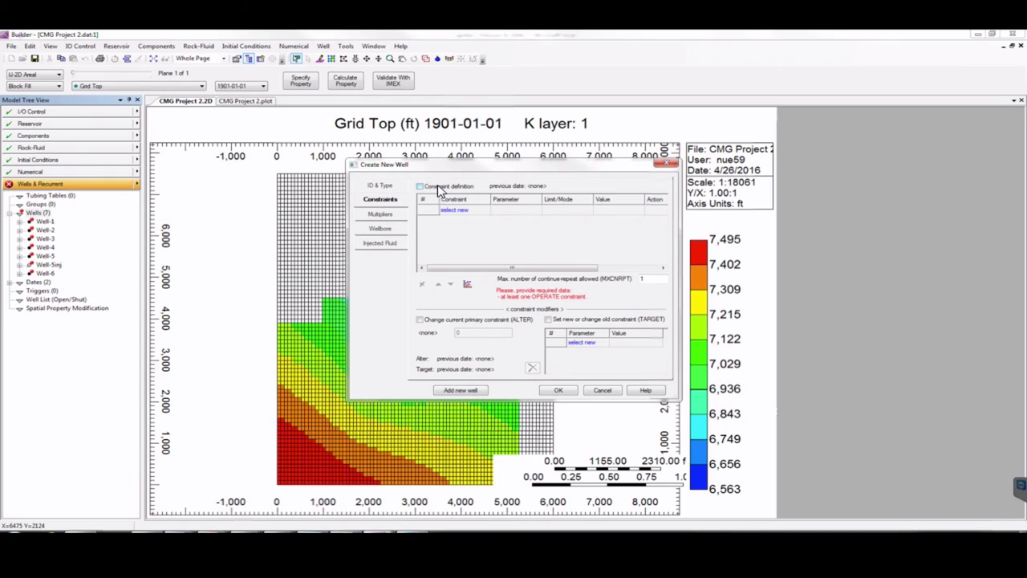
left_click(437, 185)
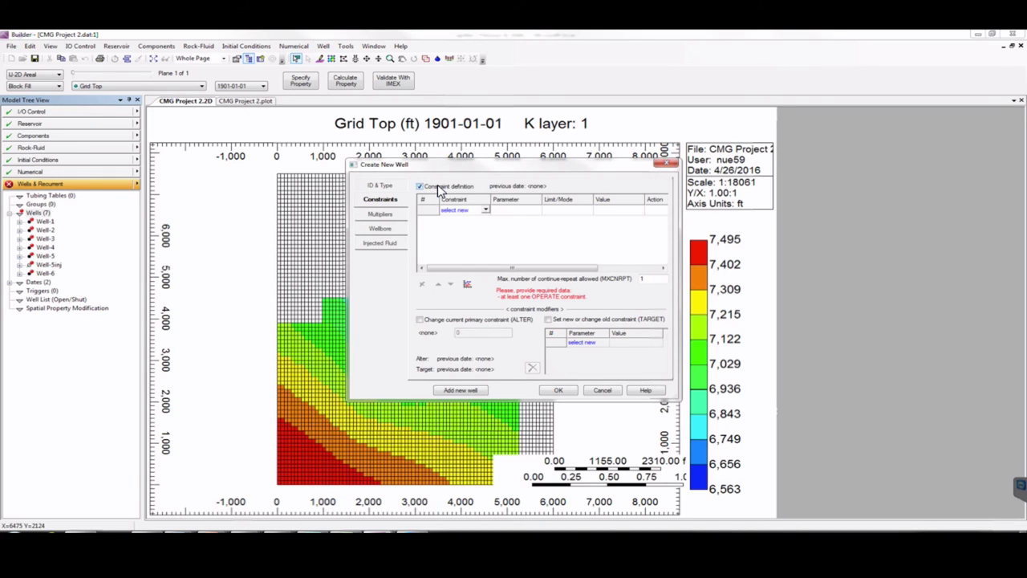
left_click(485, 210)
left_click(486, 211)
left_click(458, 221)
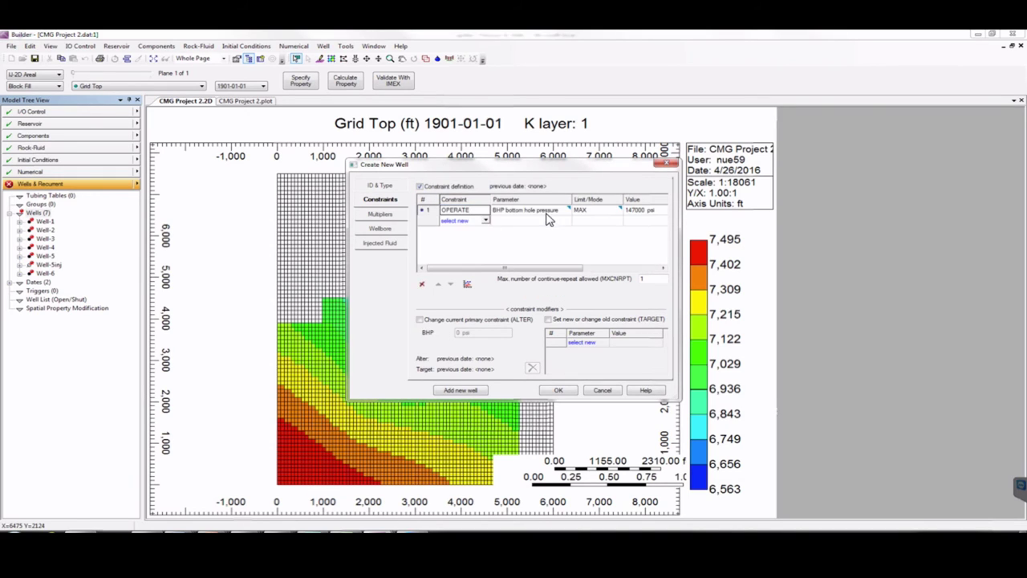
left_click(548, 212)
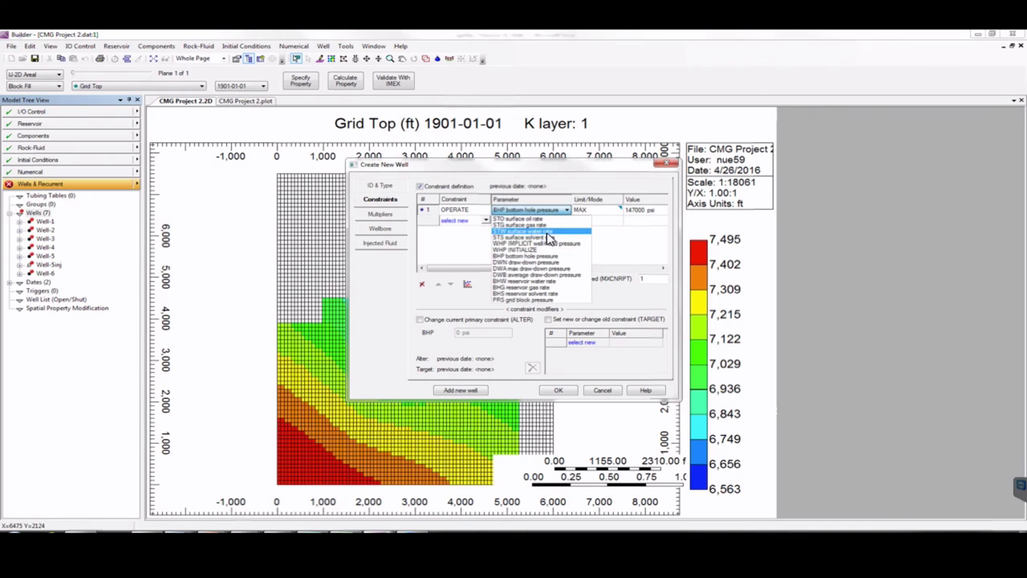
left_click(548, 233)
left_click(638, 211)
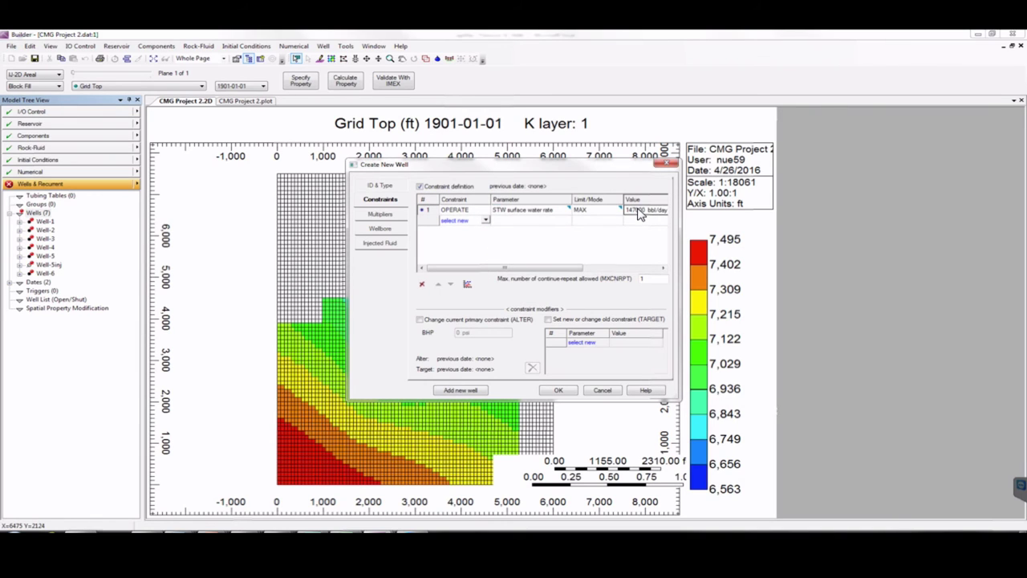
left_click(640, 211)
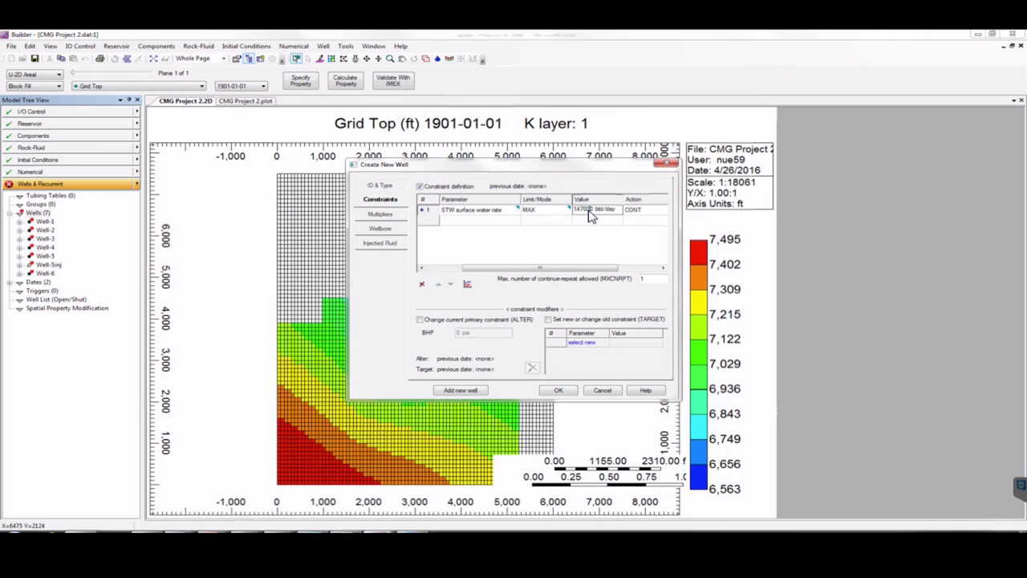
type("100")
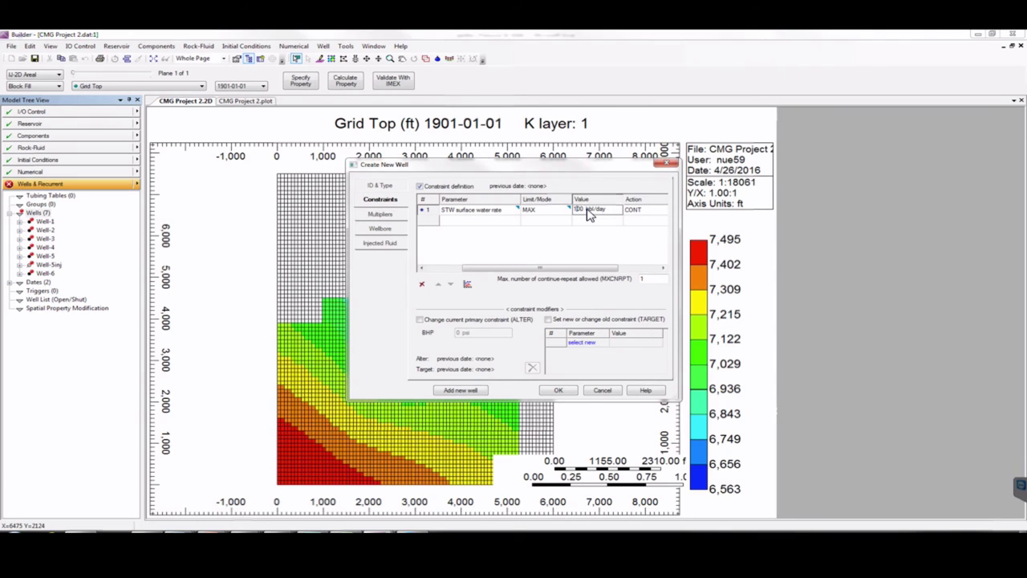
left_click(557, 391)
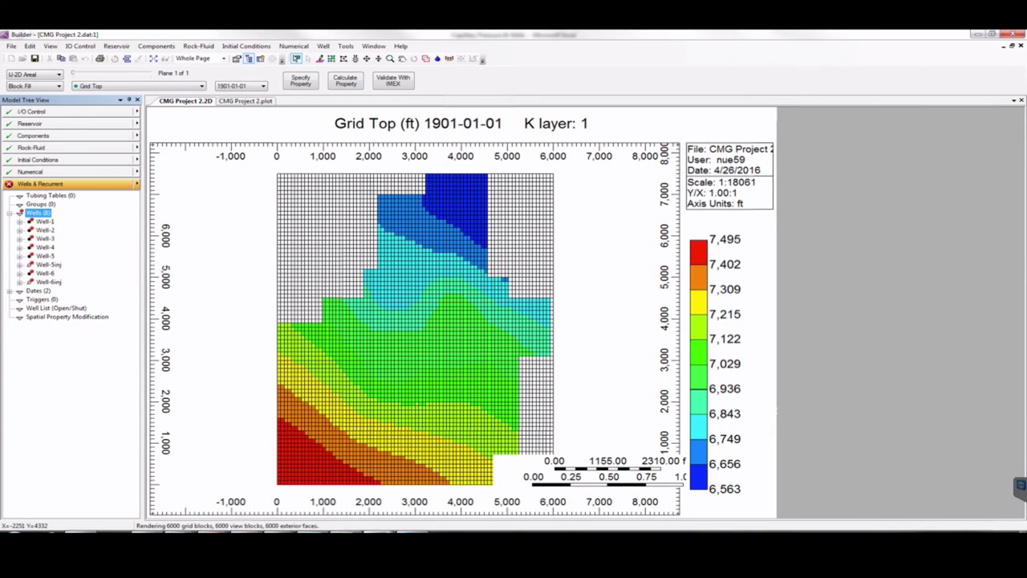
- Switch to the Capillary Pressure & Wells workbook in Excel and examine the well table, particularly the row for horizontal well 3
mouse_move(252, 535)
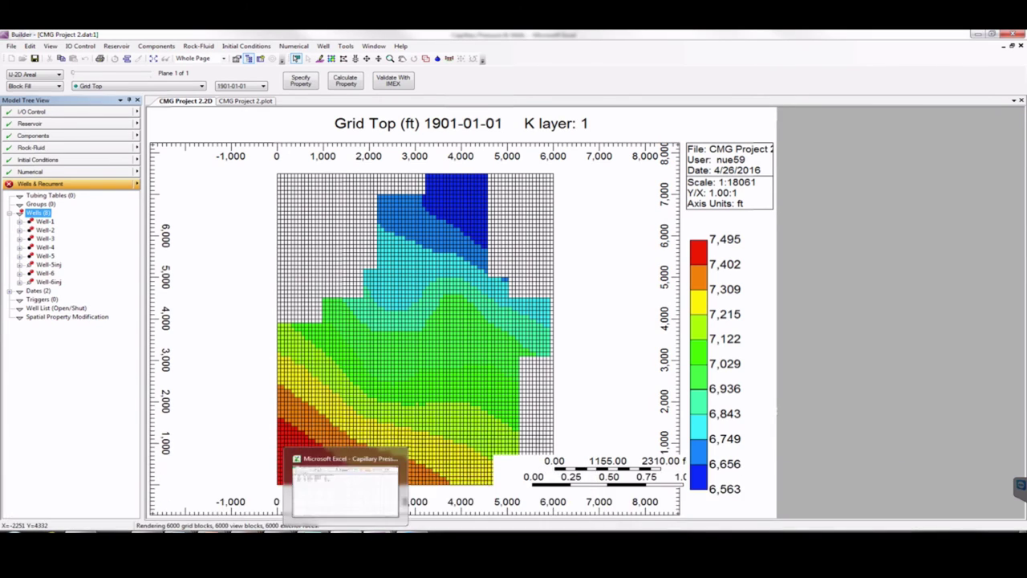
left_click(343, 533)
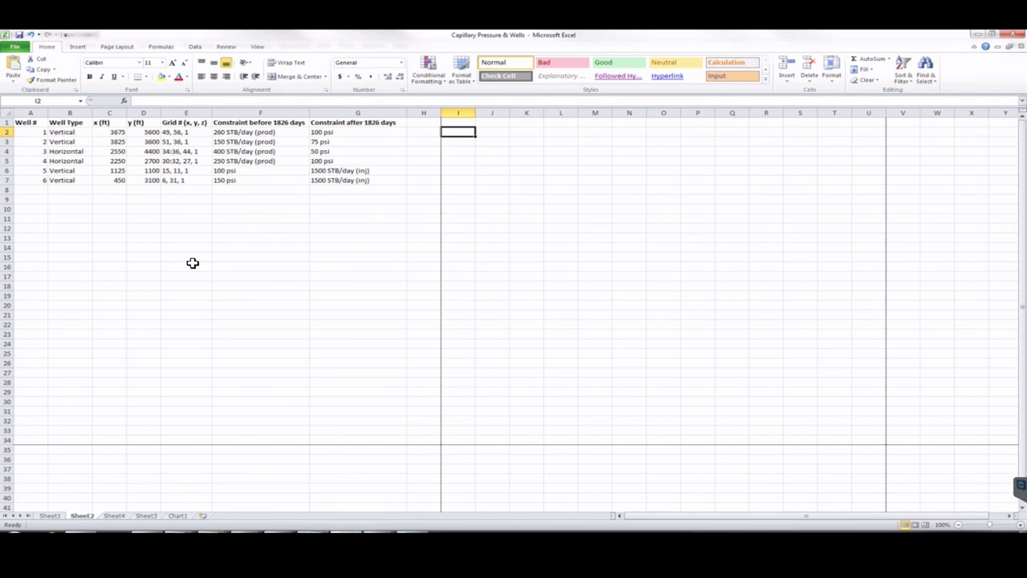
left_click(1019, 524)
left_click(1019, 525)
left_click(1018, 525)
left_click(1019, 525)
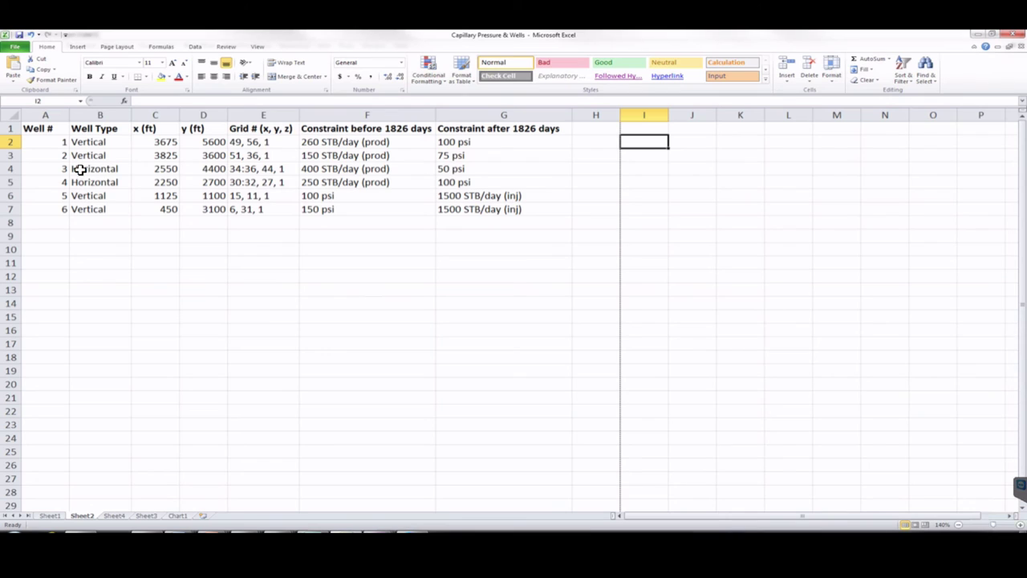
left_click(54, 171)
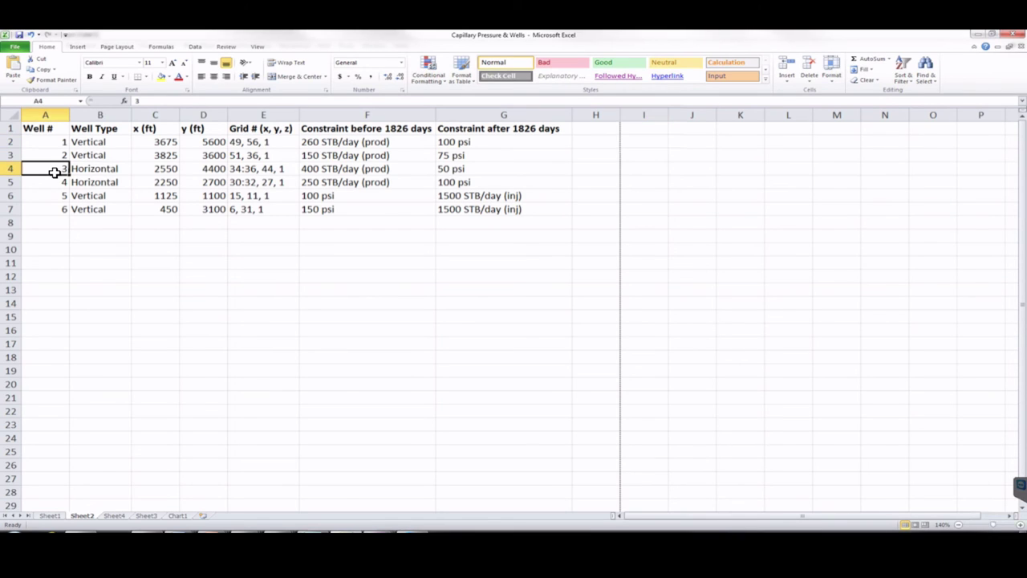
left_click(8, 169)
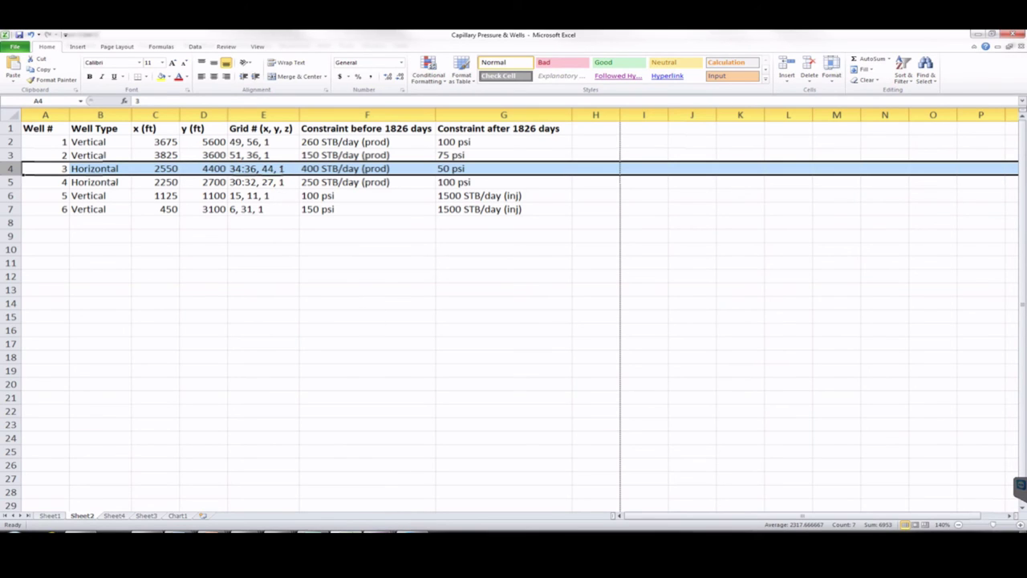
- Switch to the CMG Project 2 model in Builder and open the perforation list of Well-1's 1901-01-01 completion data
left_click(379, 536)
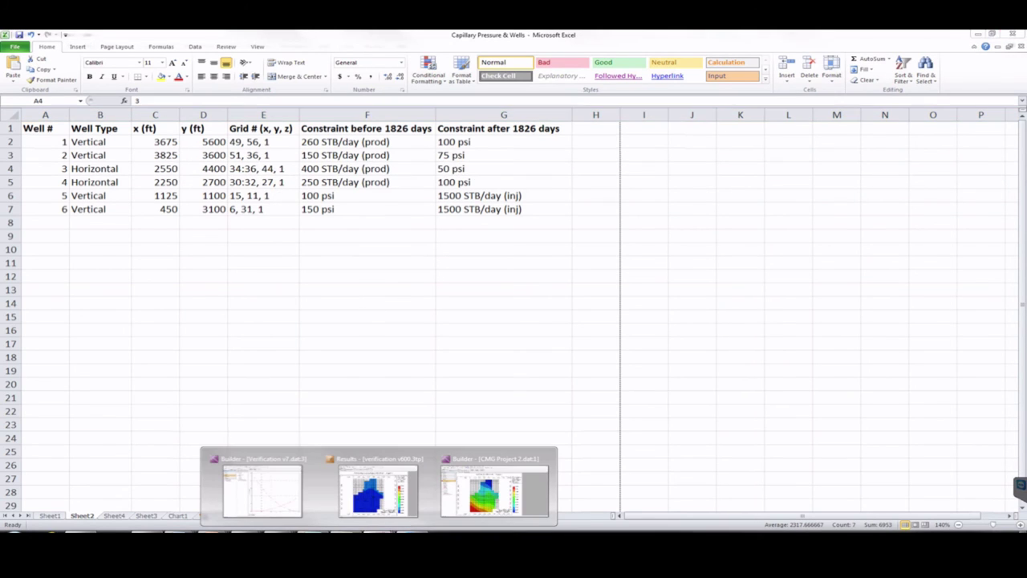
left_click(486, 485)
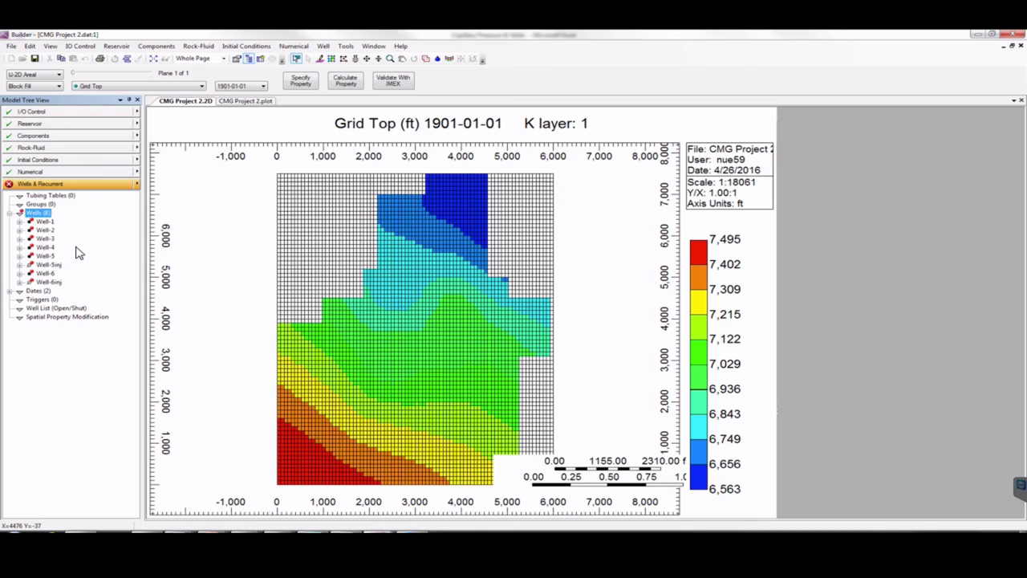
left_click(20, 221)
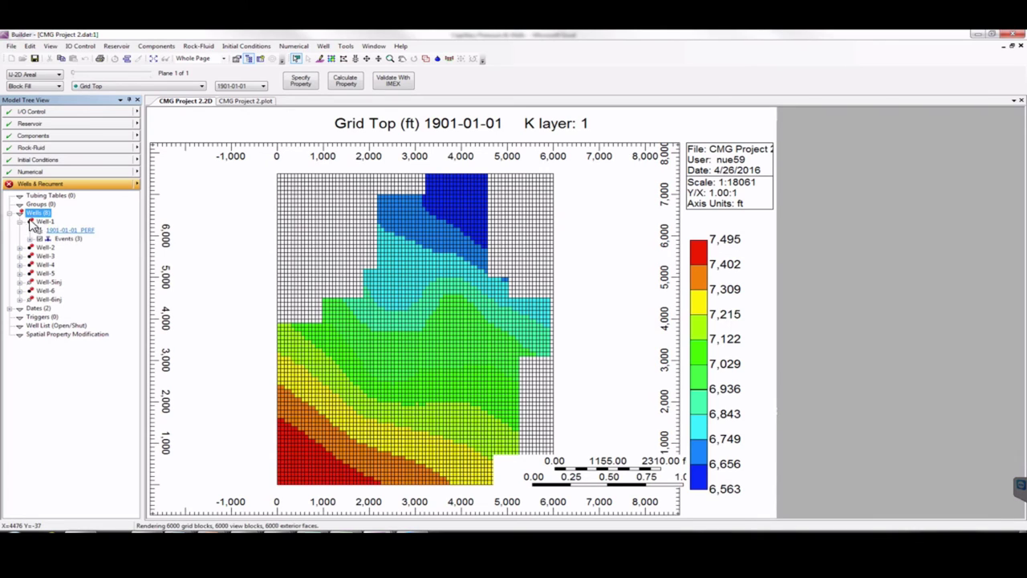
double_click(85, 231)
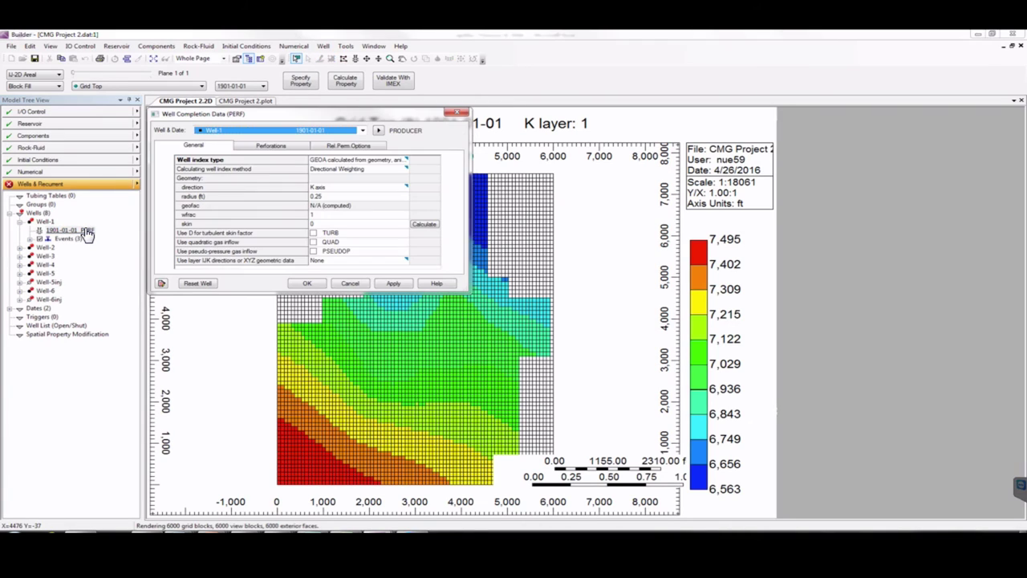
left_click(282, 148)
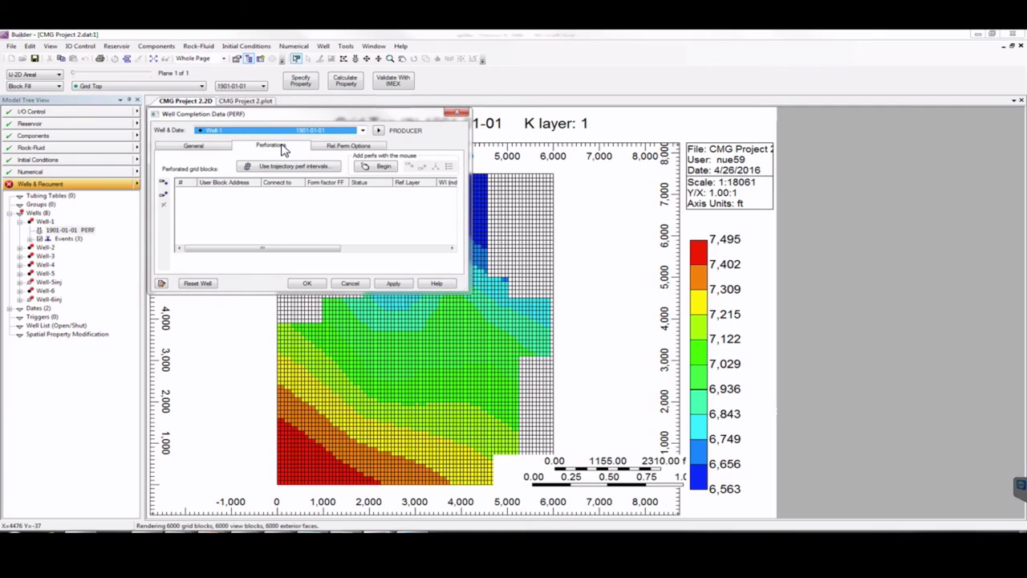
left_click(200, 146)
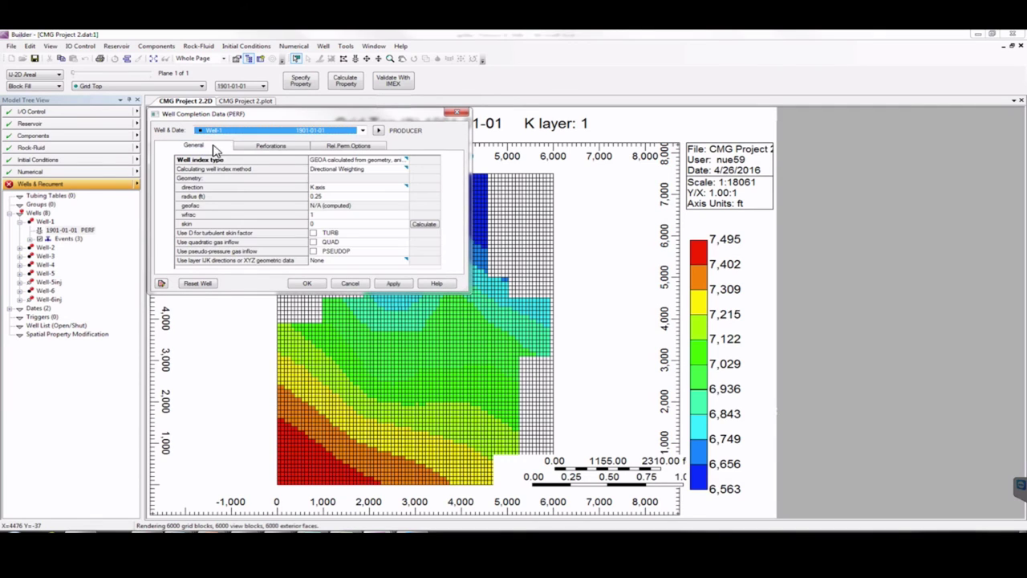
left_click(275, 151)
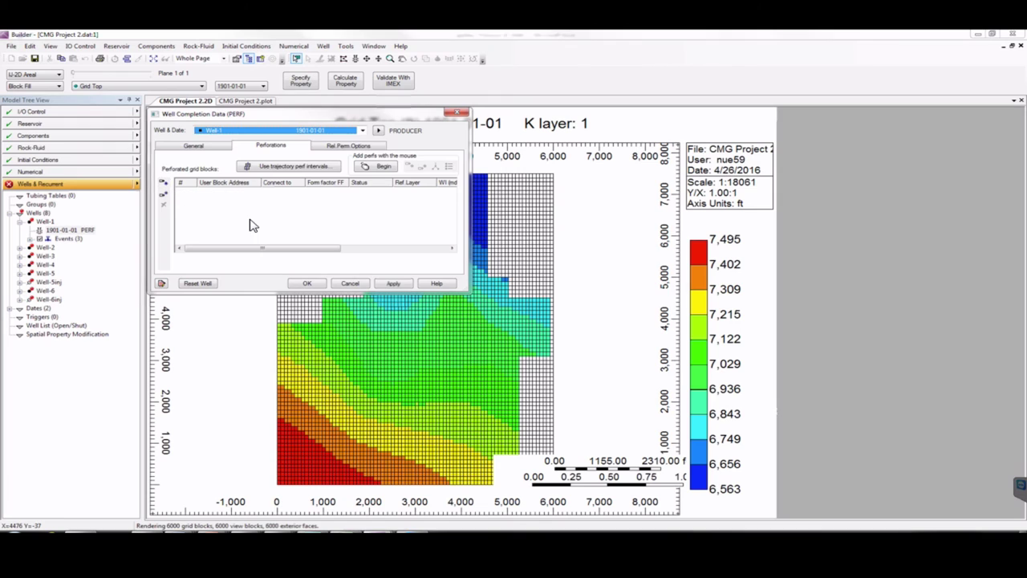
- Add a perforation at grid block 49 56 1 for Well-1 and apply it
left_click(164, 184)
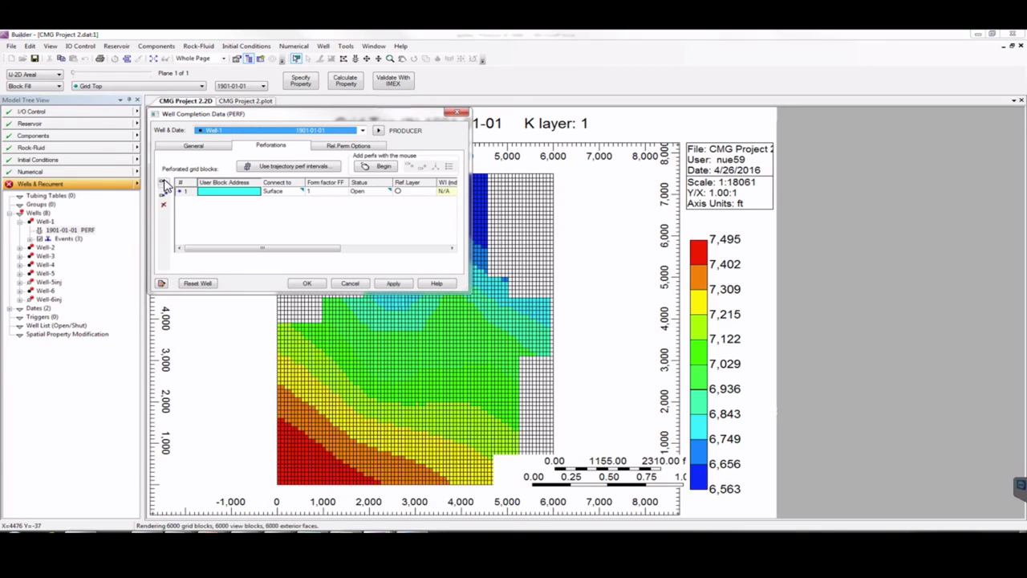
left_click(225, 193)
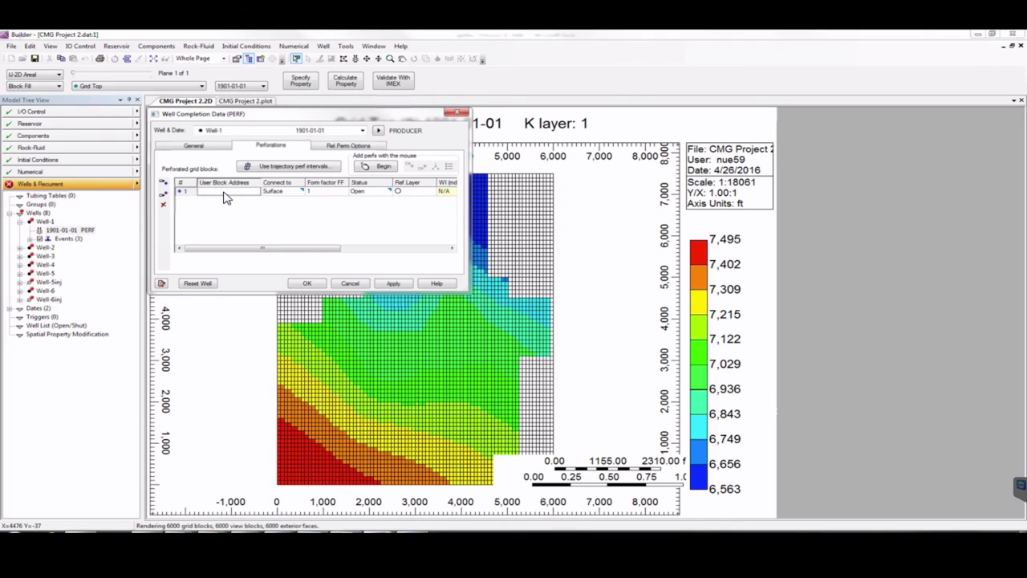
type("49 56 1")
left_click(397, 285)
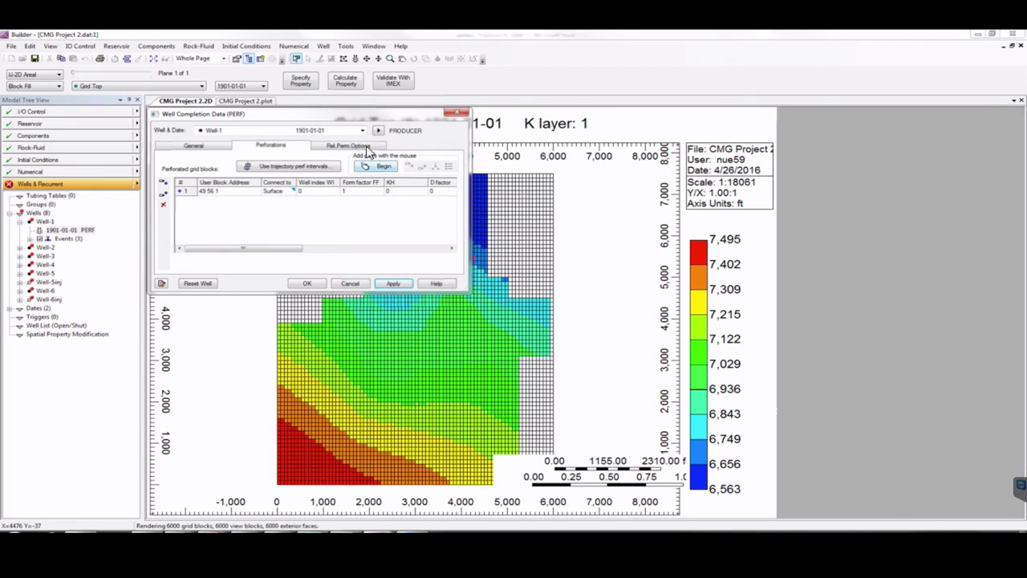
- Add a perforation at grid block 51 36 1 for Well-2 and apply it
left_click(362, 131)
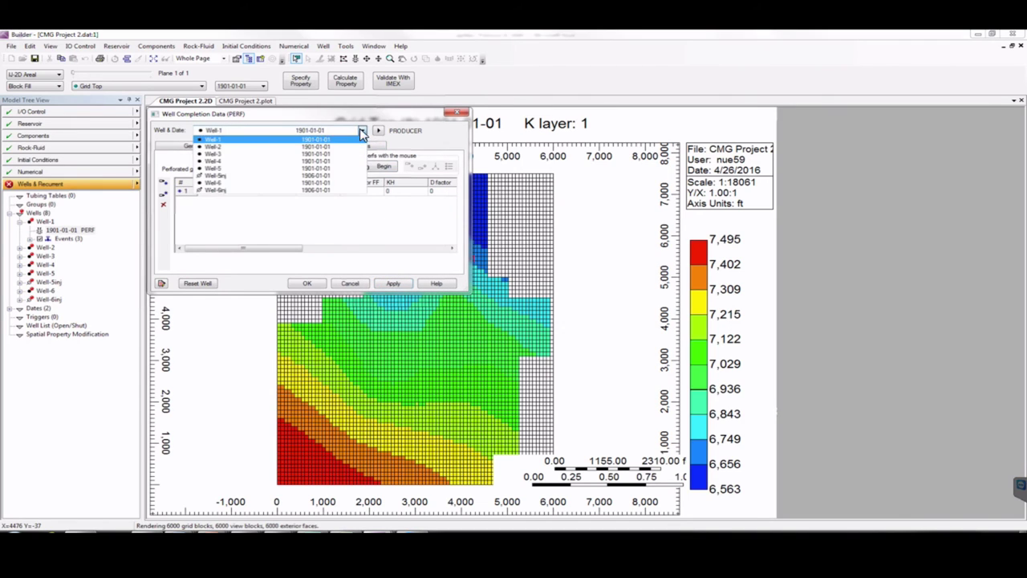
left_click(241, 147)
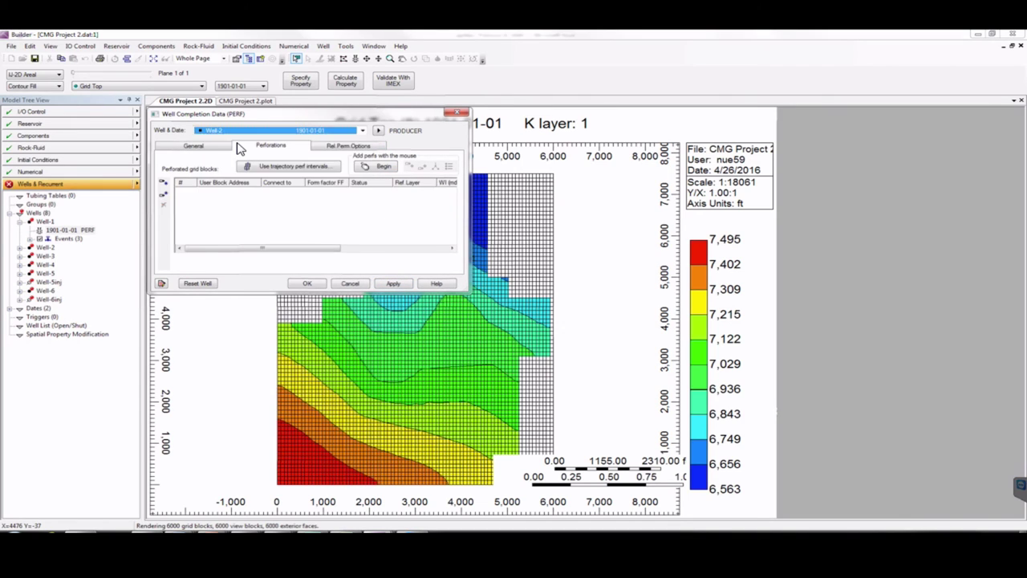
left_click(163, 184)
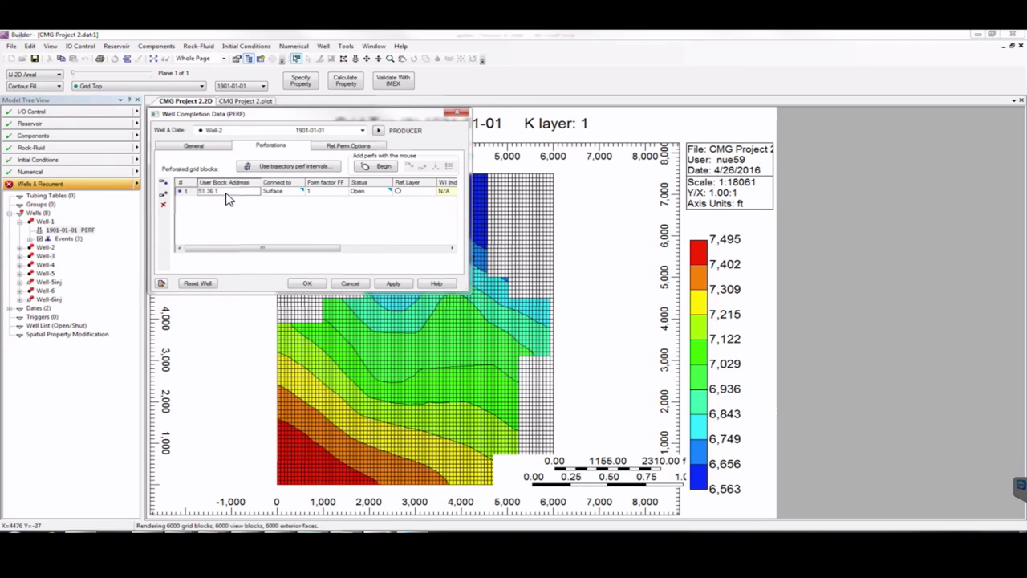
left_click(393, 283)
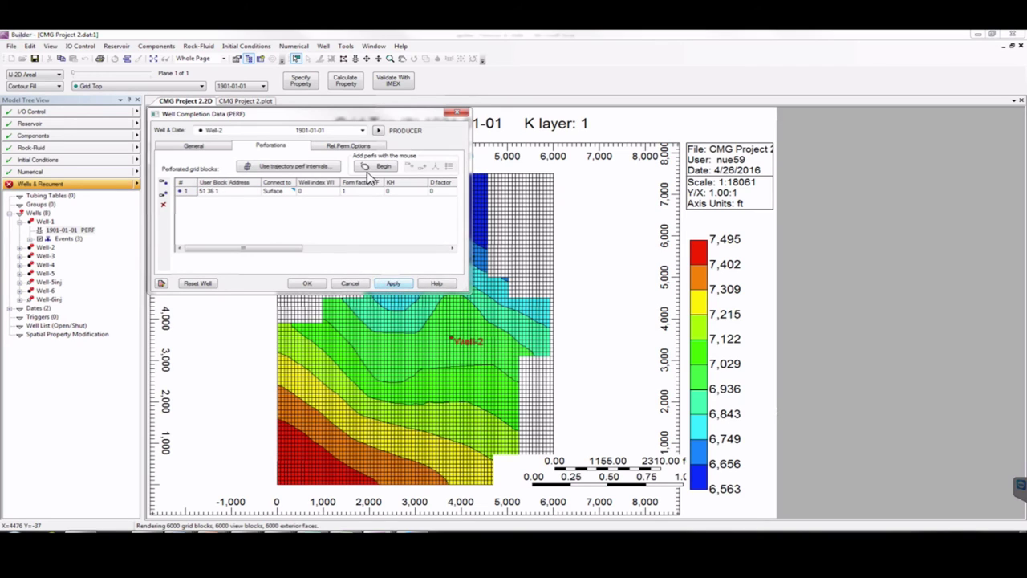
- Add perforations over the grid block range 34:36 44 1 for horizontal Well-3 and apply them
left_click(361, 130)
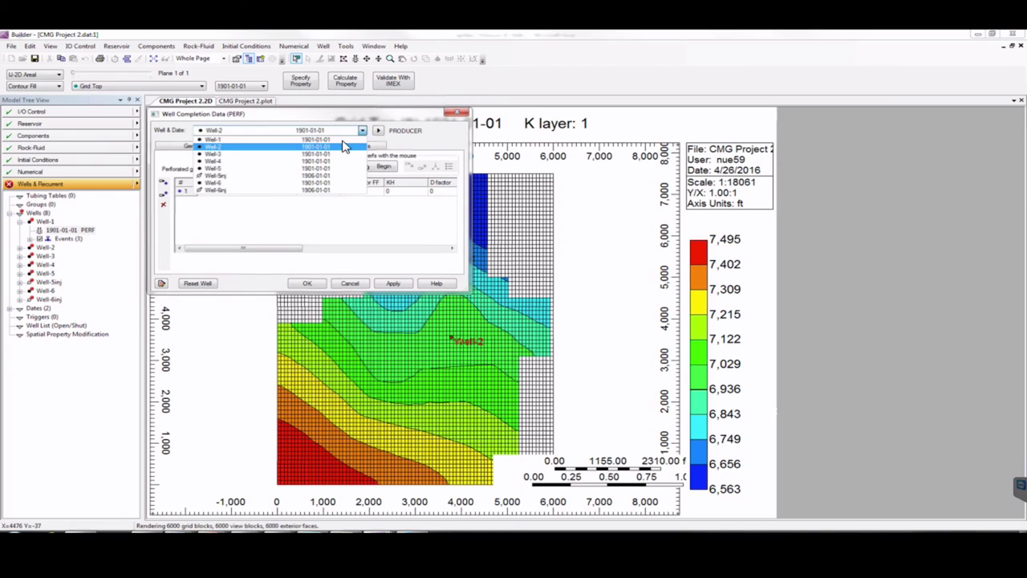
left_click(337, 154)
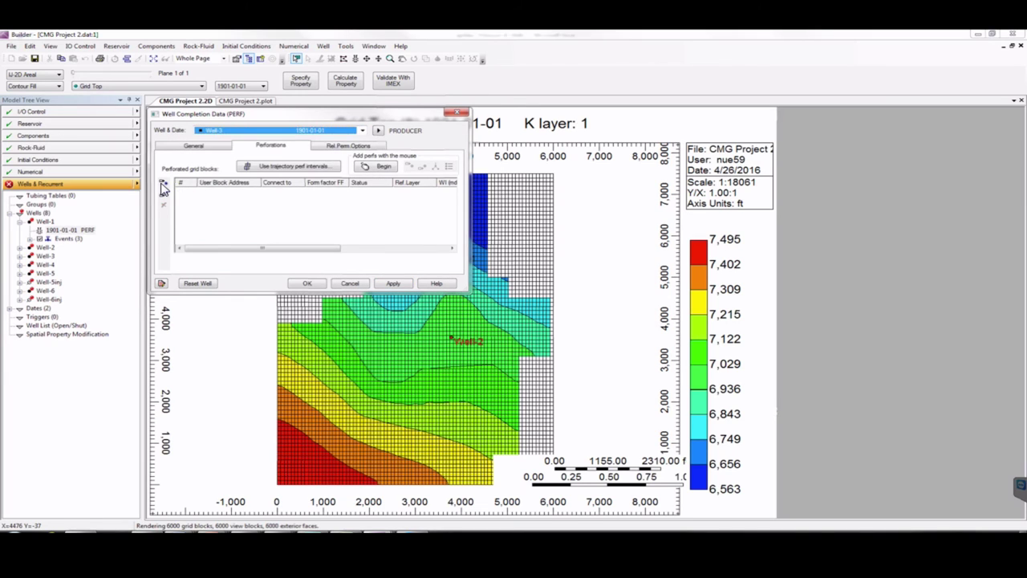
left_click(164, 183)
left_click(215, 195)
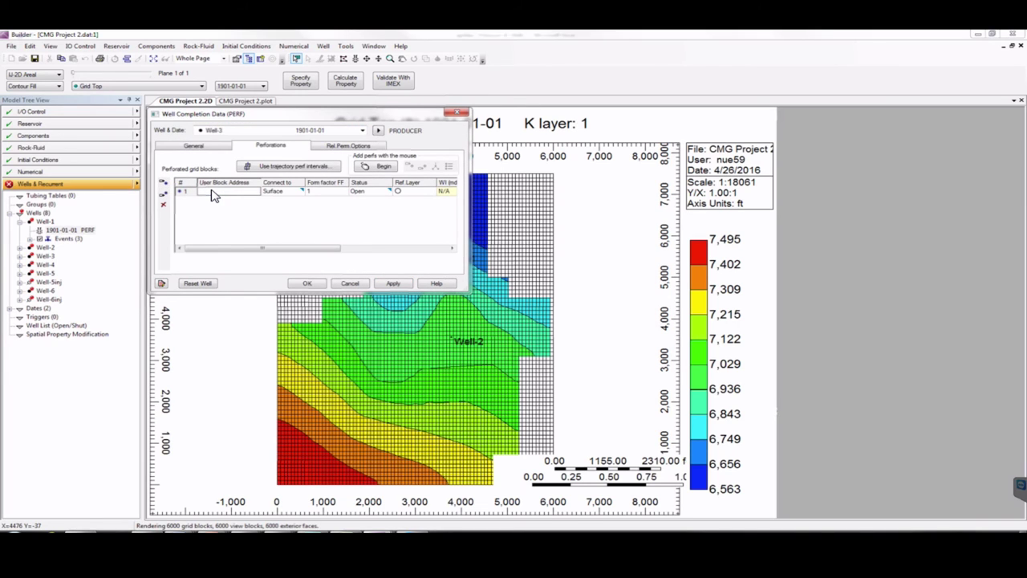
type("34:36")
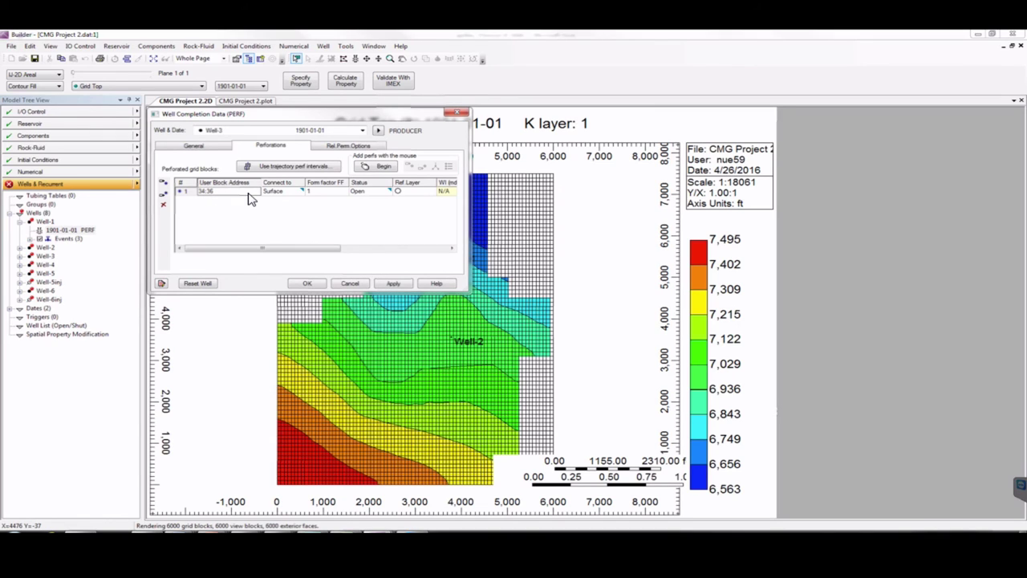
type("44 1")
left_click(393, 284)
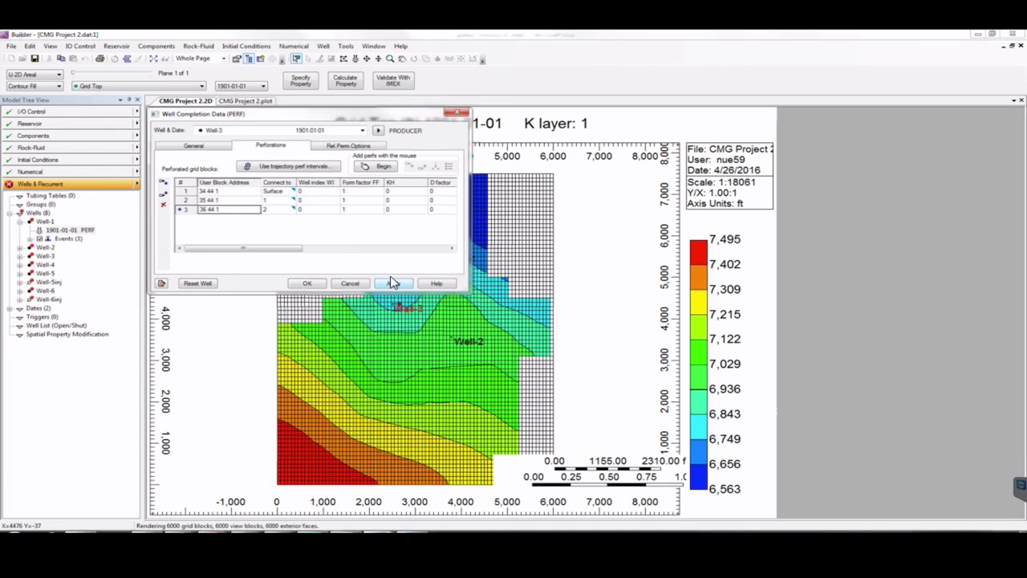
- Add perforations over the grid block range 30:32 27 1 for horizontal Well-4 and apply them
left_click(363, 130)
left_click(314, 162)
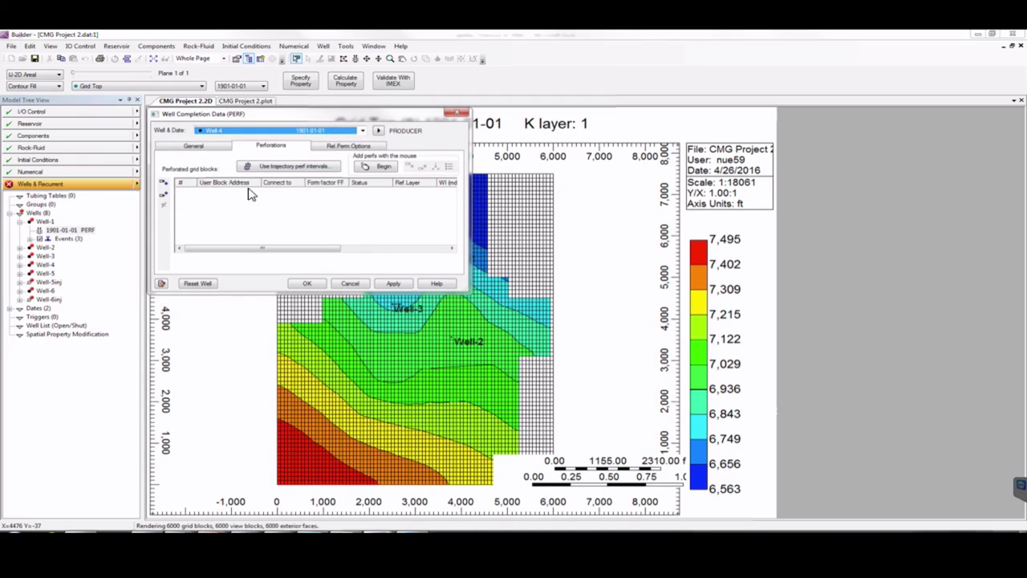
left_click(164, 184)
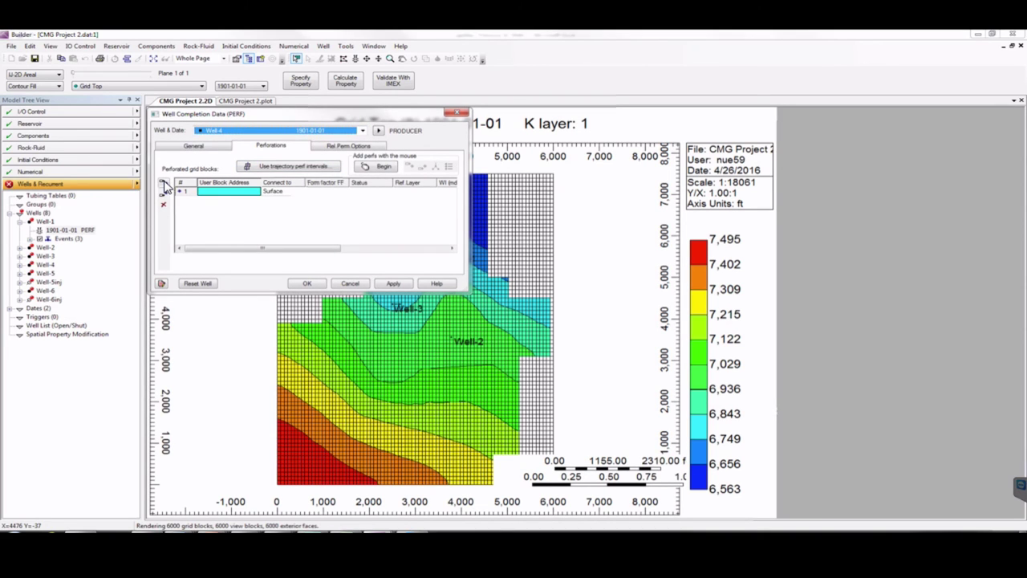
left_click(216, 194)
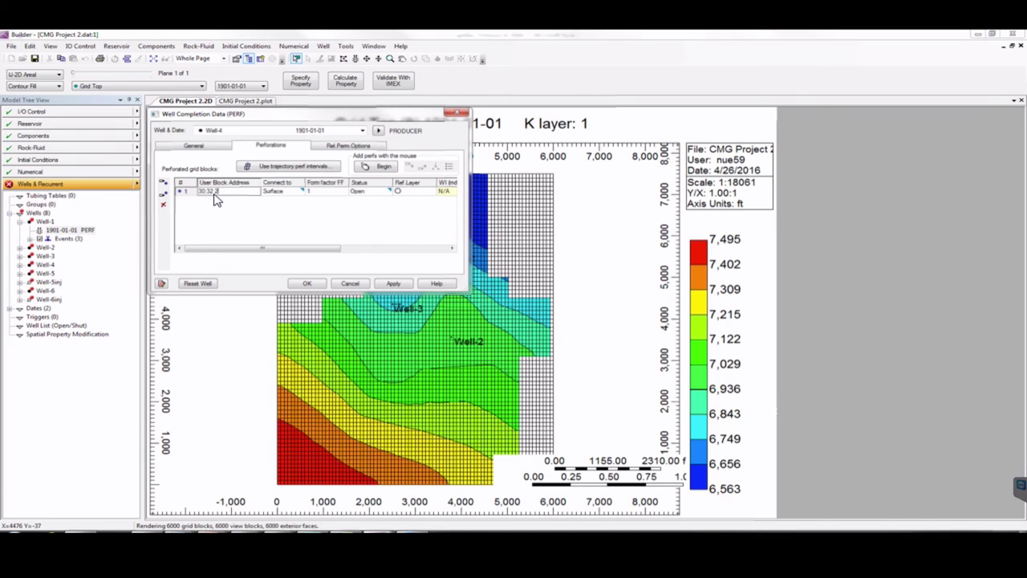
type("30:32 27 1")
left_click(392, 284)
- Add a perforation at grid block 15 11 1 for producer Well-5 and apply it
left_click(362, 130)
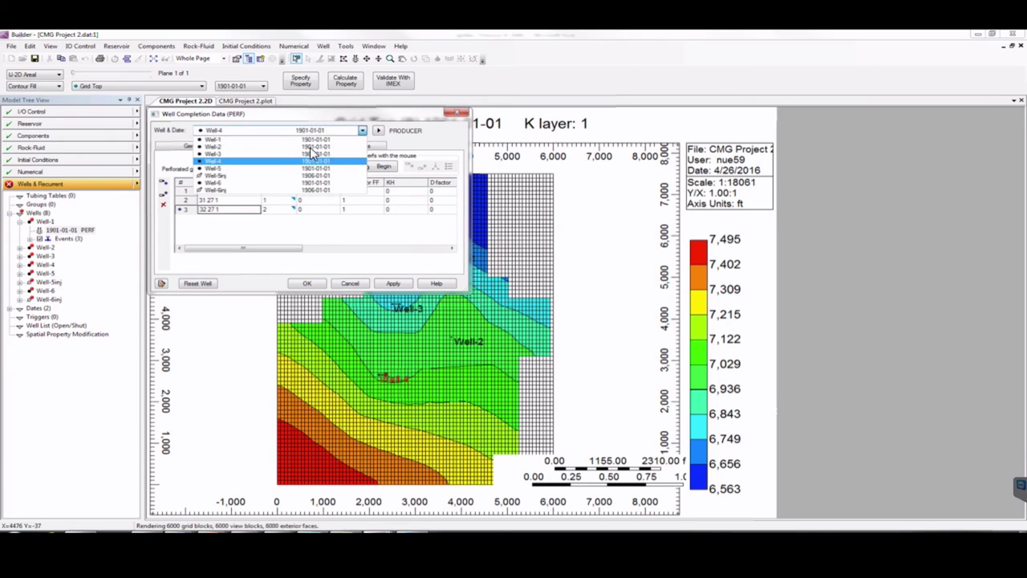
left_click(248, 169)
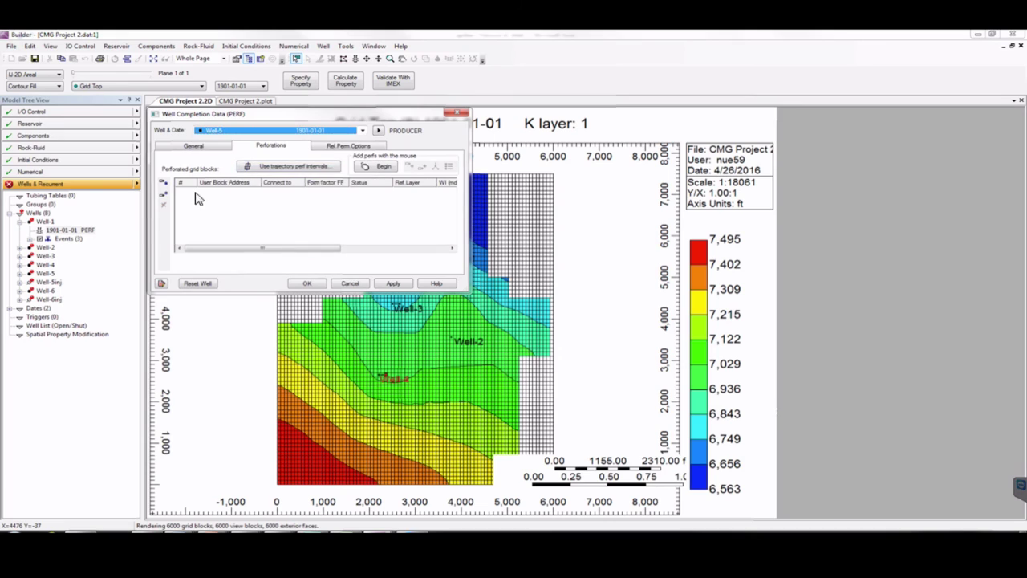
left_click(220, 196)
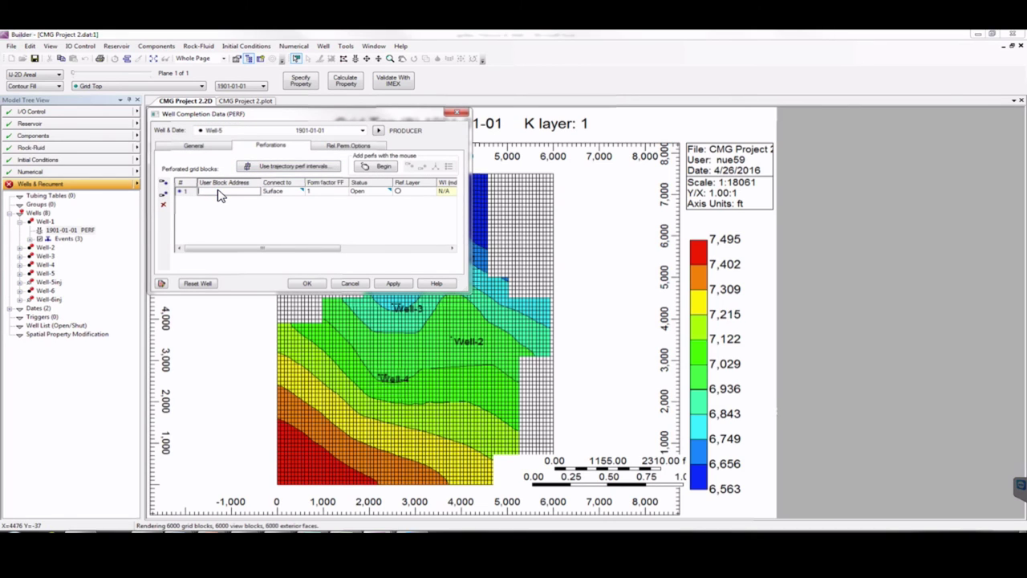
type("15 11 1")
left_click(392, 284)
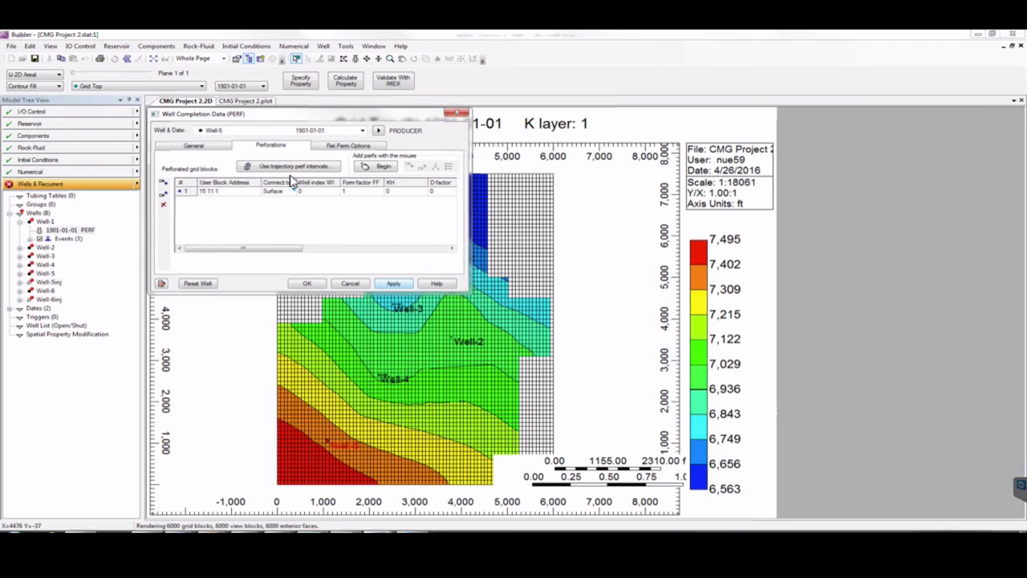
- Add a perforation at grid block 15 11 1 for injector Well-5inj, dated 1906-01-01, and apply it
left_click(362, 130)
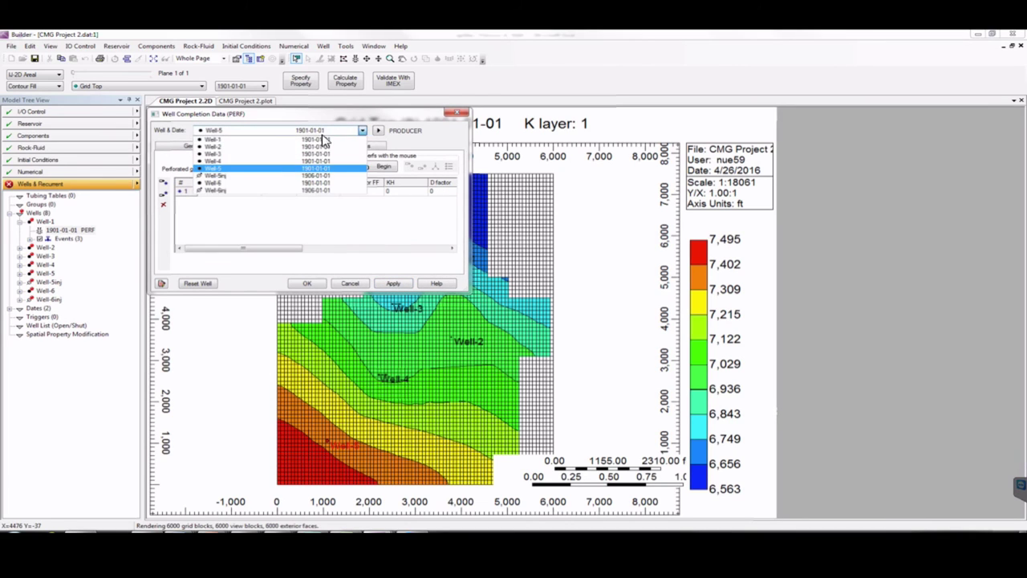
left_click(249, 181)
left_click(163, 182)
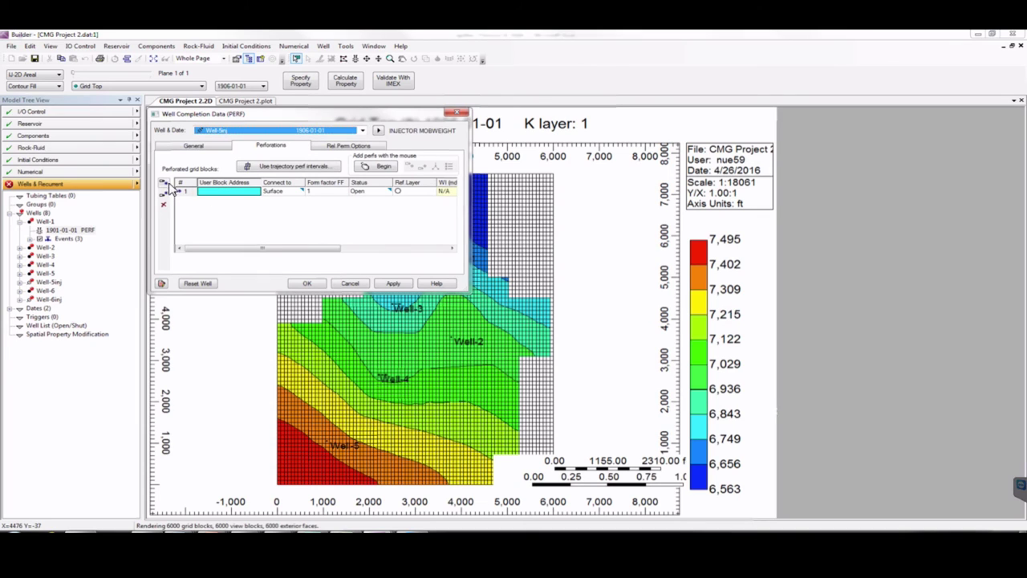
left_click(220, 192)
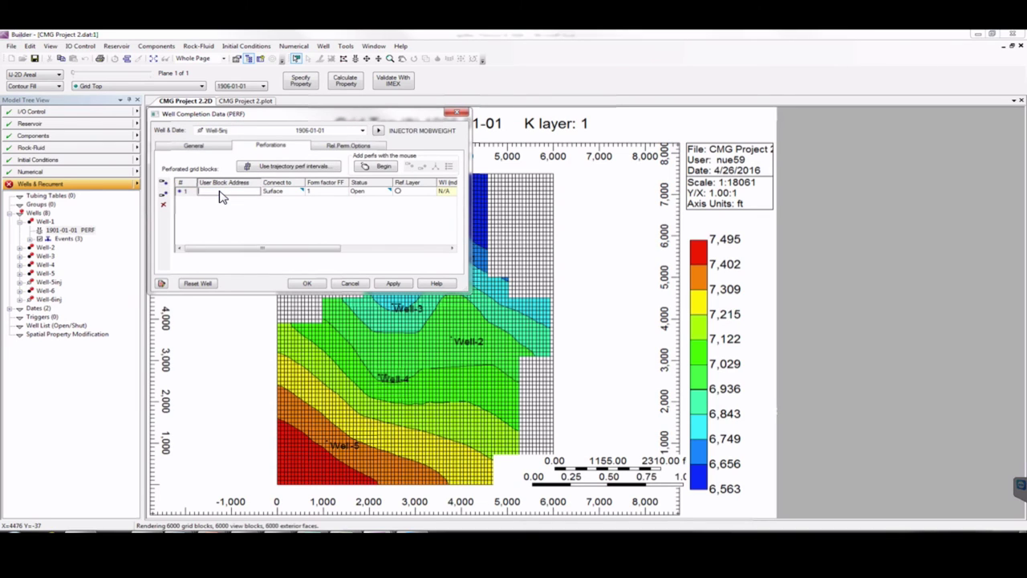
type("15 11 1")
left_click(393, 285)
left_click(341, 228)
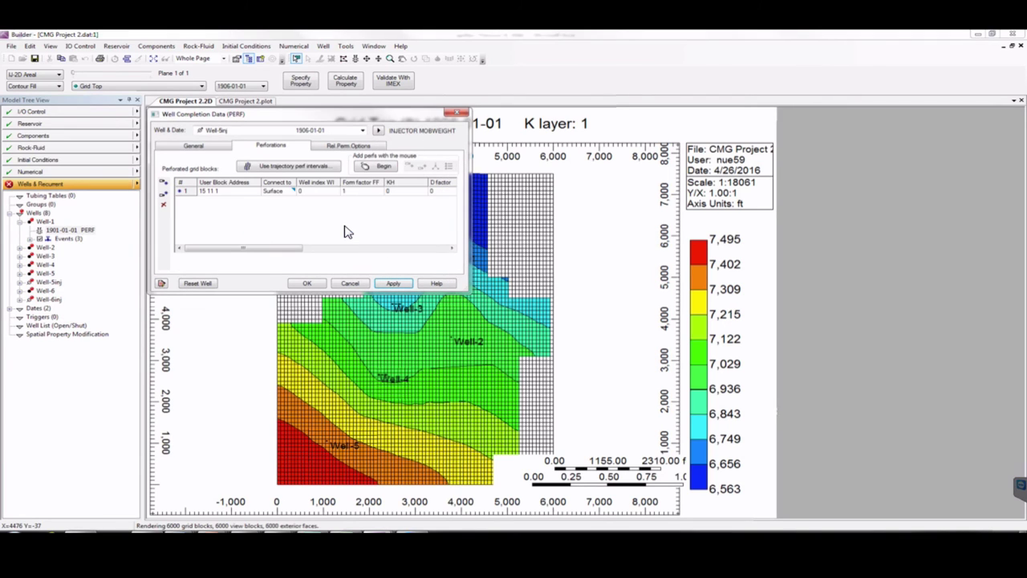
- Add a perforation at grid block 6 31 1 for producer Well-6, dated 1901-01-01, and apply it
left_click(363, 130)
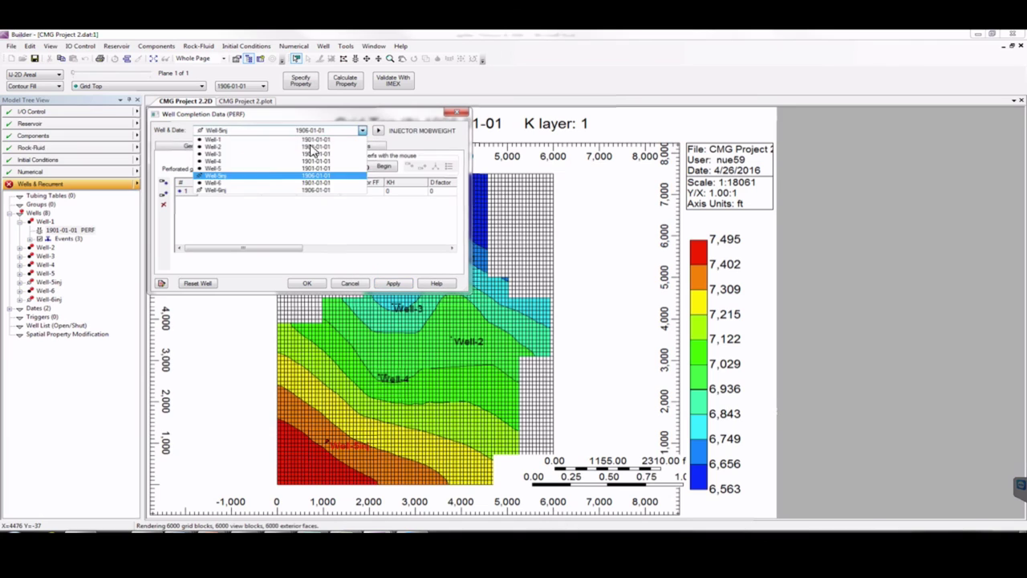
left_click(260, 183)
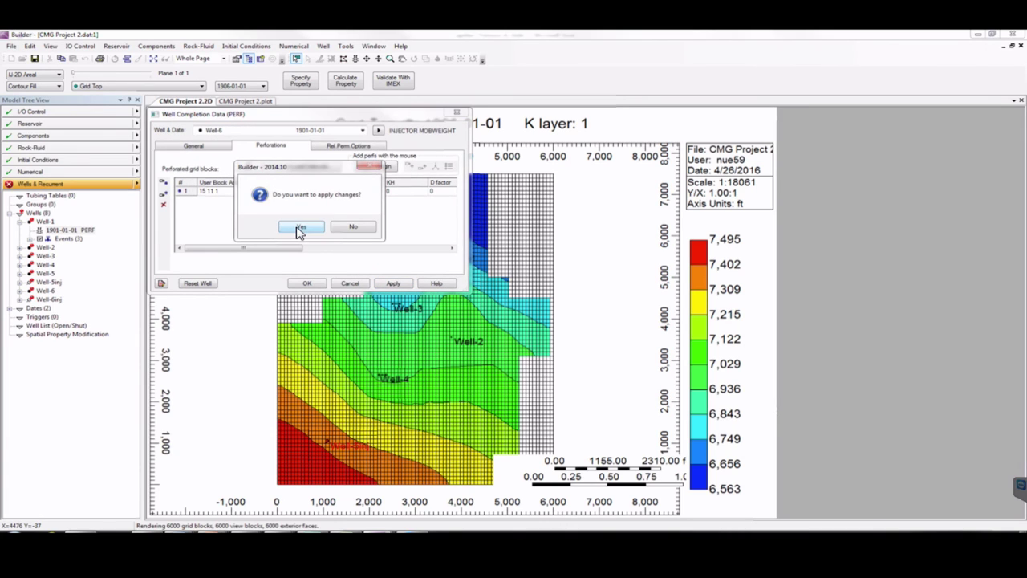
left_click(298, 227)
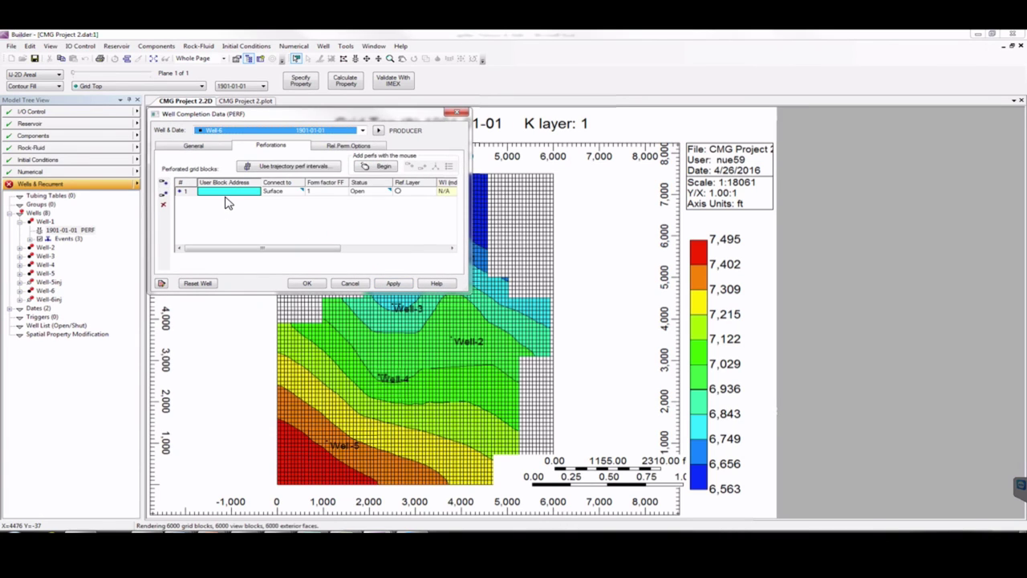
left_click(224, 192)
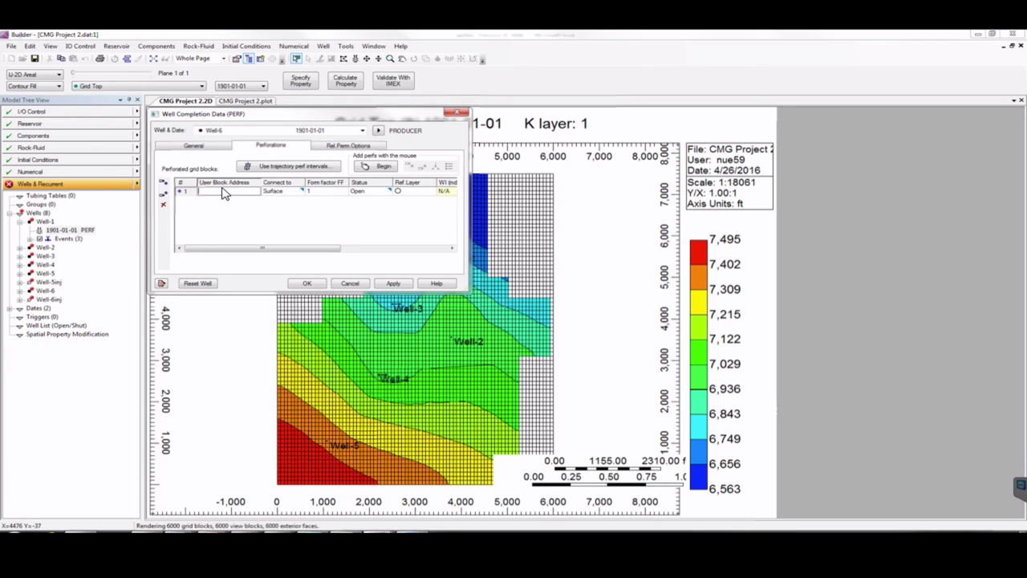
type("6 31 1")
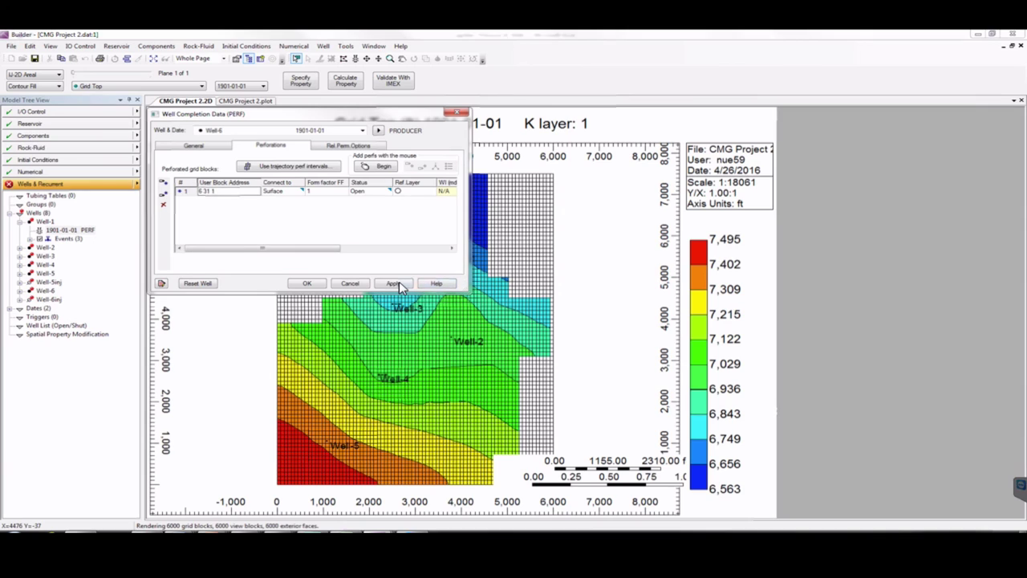
left_click(393, 283)
- Add a perforation at grid block 6 31 1 for injector Well-6inj, dated 1906-01-01, accepting the shared block, and close the completion data
left_click(361, 130)
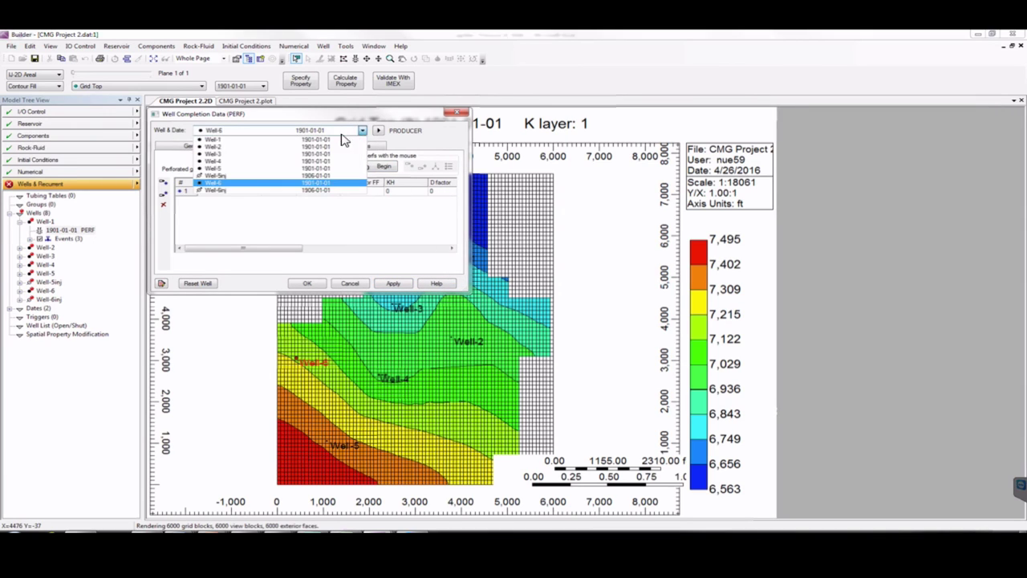
left_click(297, 194)
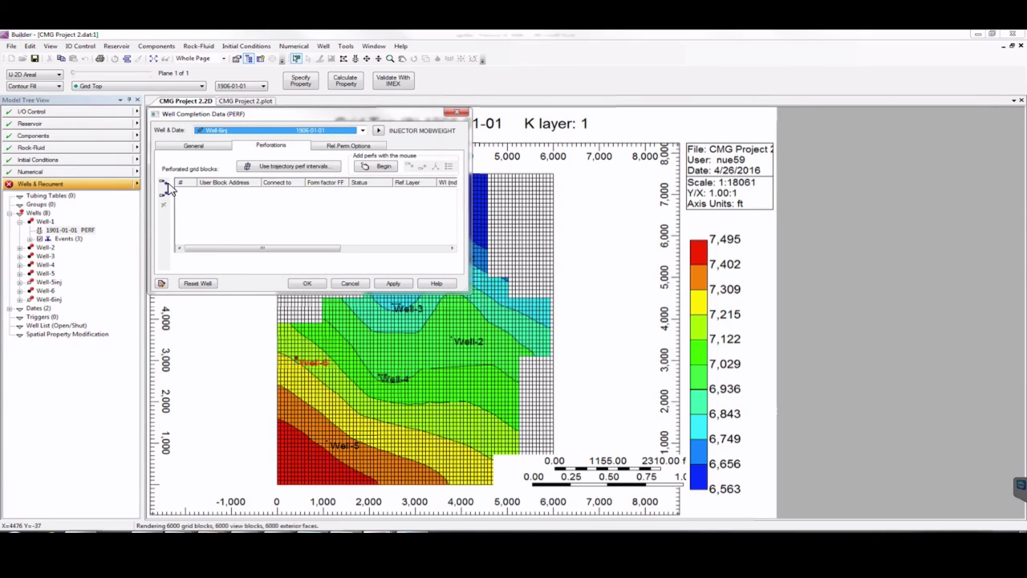
left_click(163, 183)
left_click(211, 194)
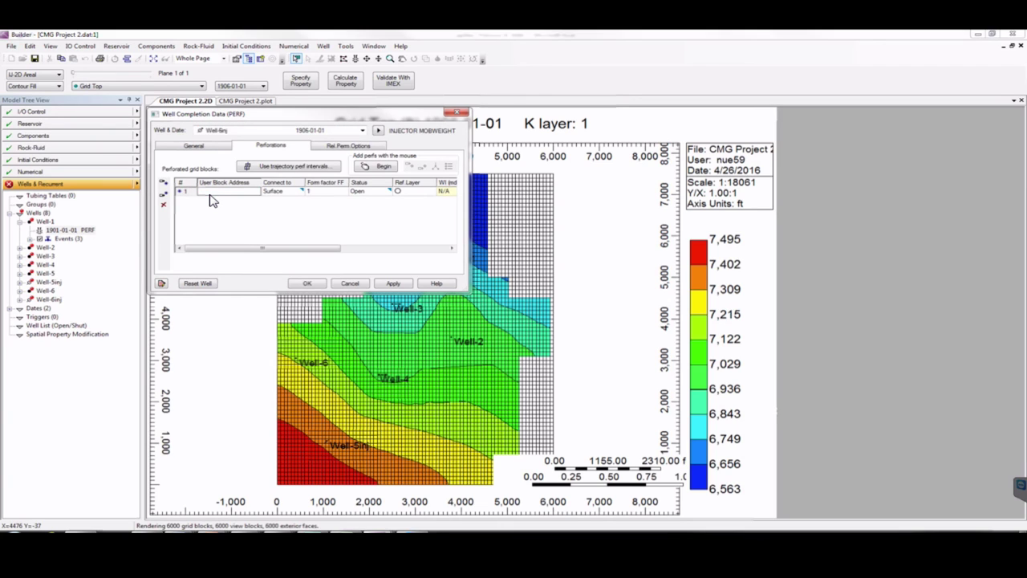
type("6 31 1")
left_click(389, 283)
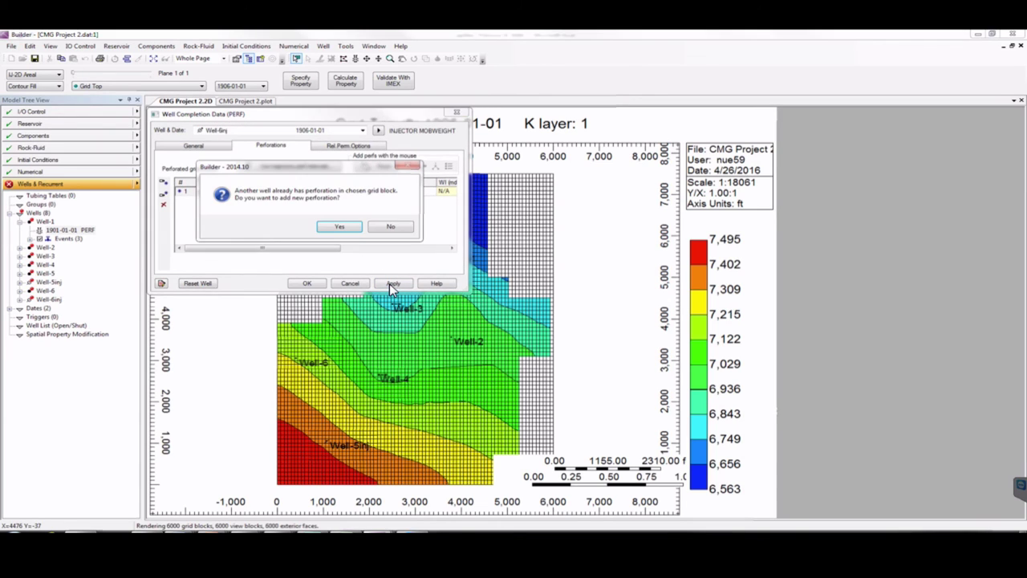
left_click(345, 230)
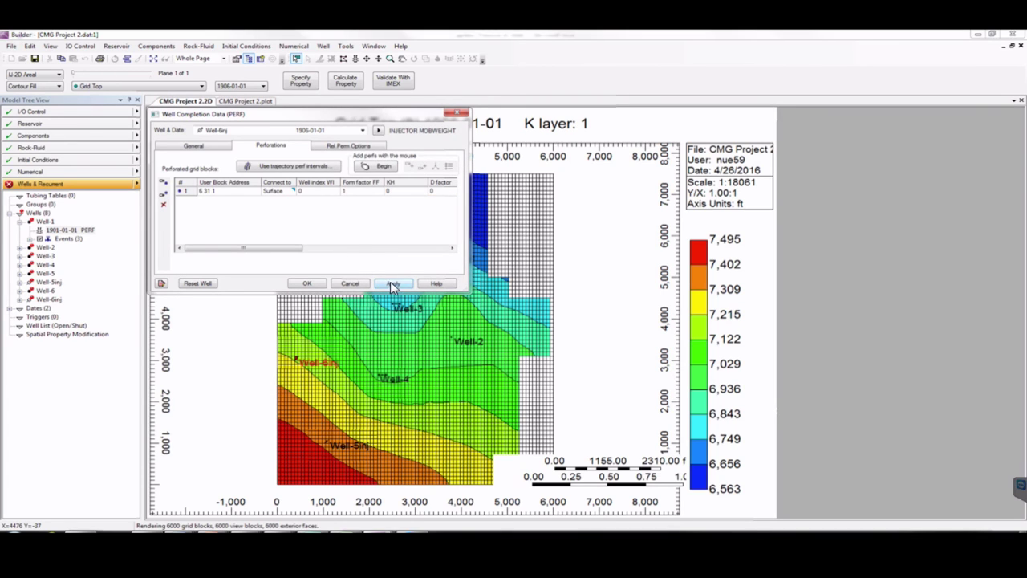
left_click(305, 287)
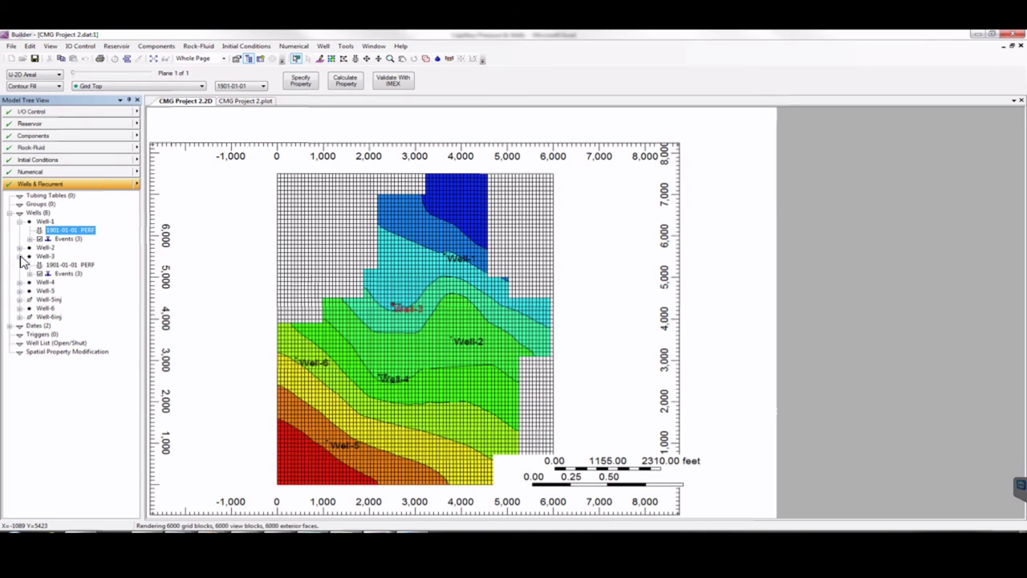
- Set the completion direction of horizontal Well-3 to the I axis and apply it
left_click(20, 256)
double_click(71, 265)
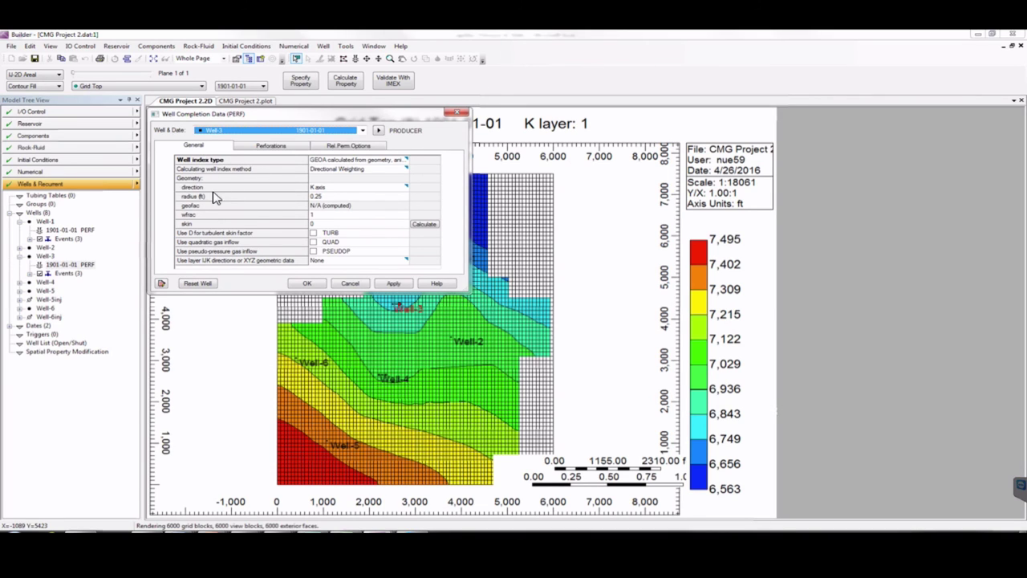
left_click(316, 189)
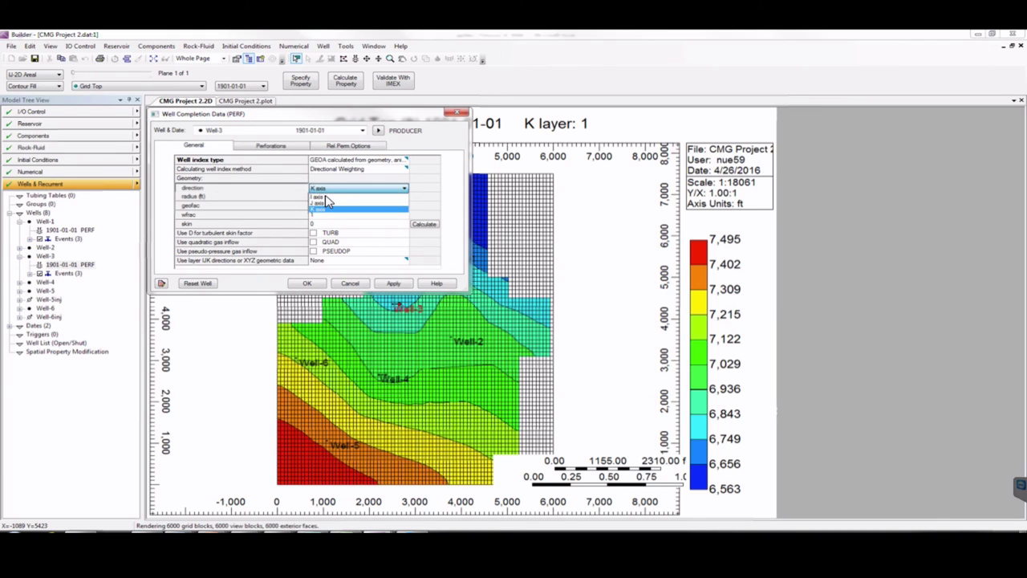
left_click(326, 197)
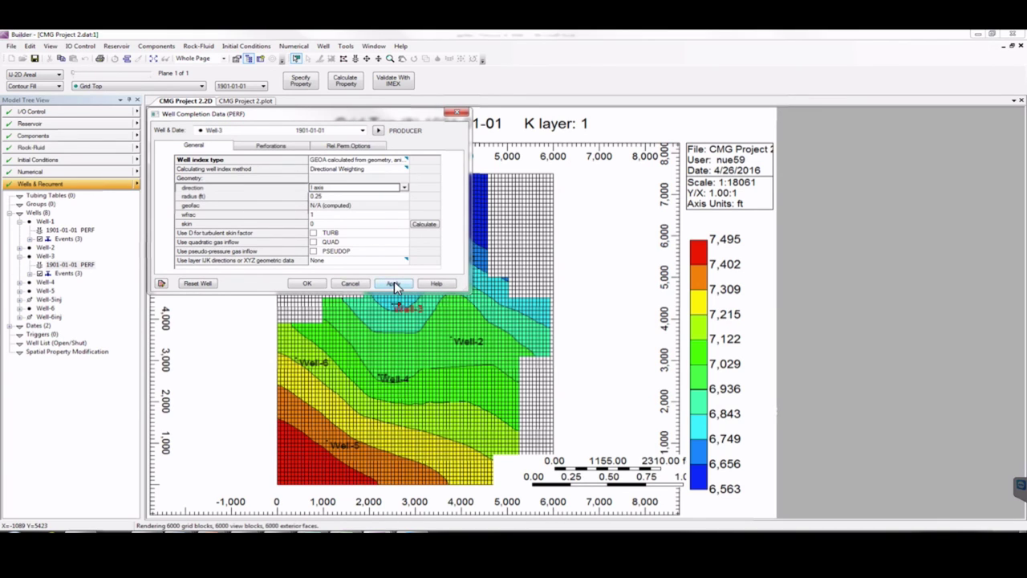
left_click(394, 283)
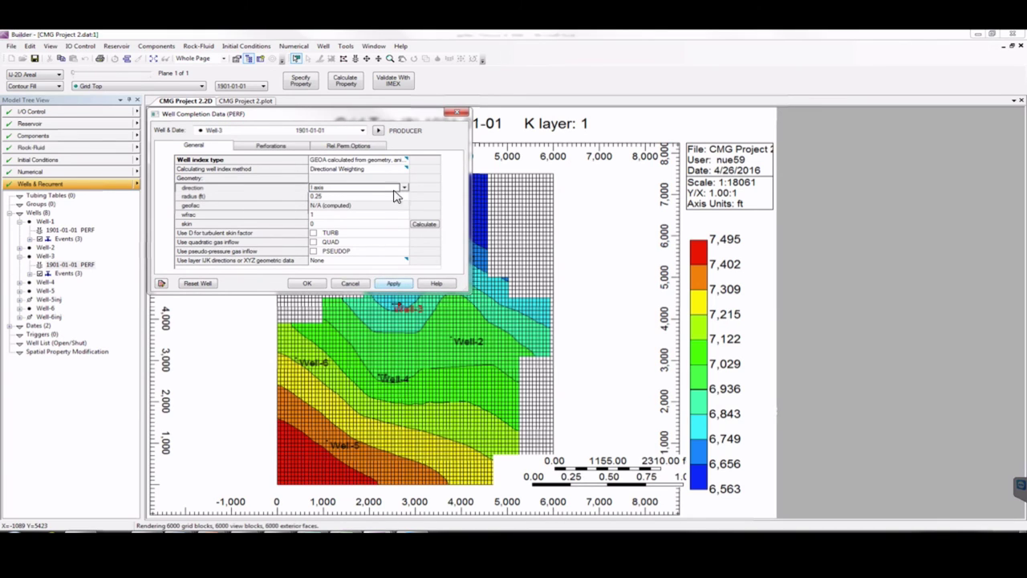
- Set the completion direction of horizontal Well-4 to the I axis, apply it and close the completion data
left_click(362, 131)
left_click(298, 160)
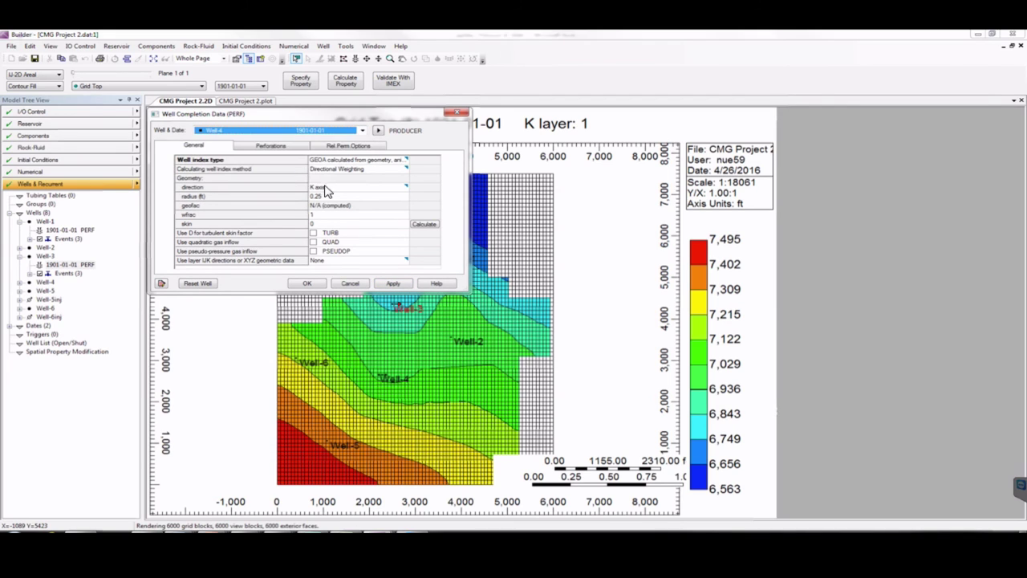
left_click(337, 190)
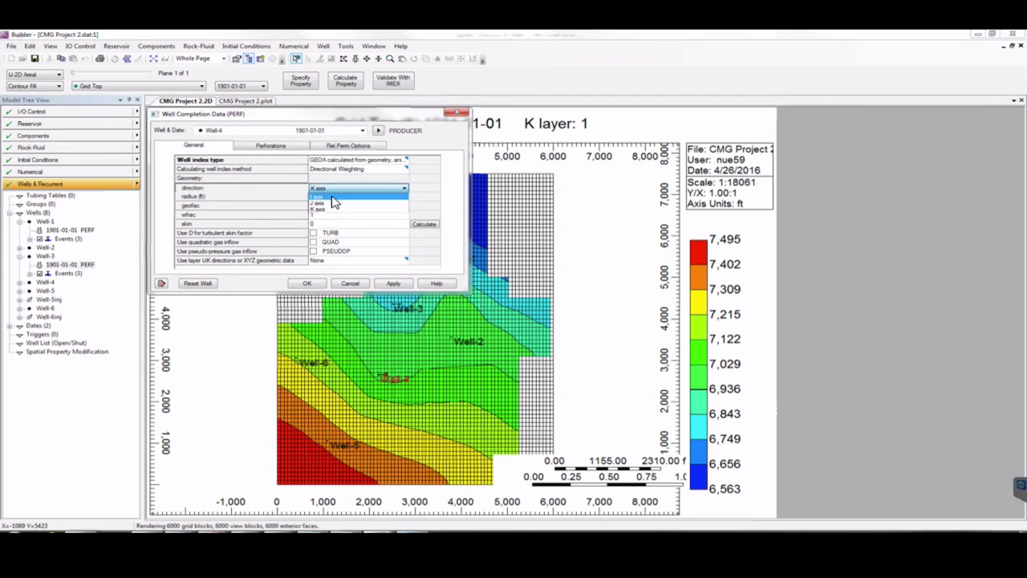
left_click(337, 196)
left_click(395, 284)
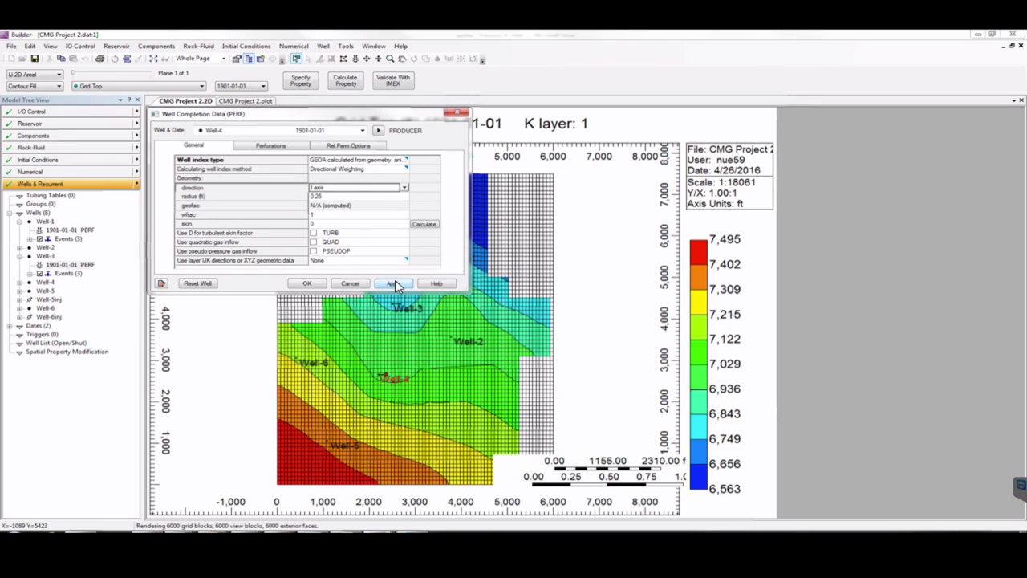
left_click(307, 286)
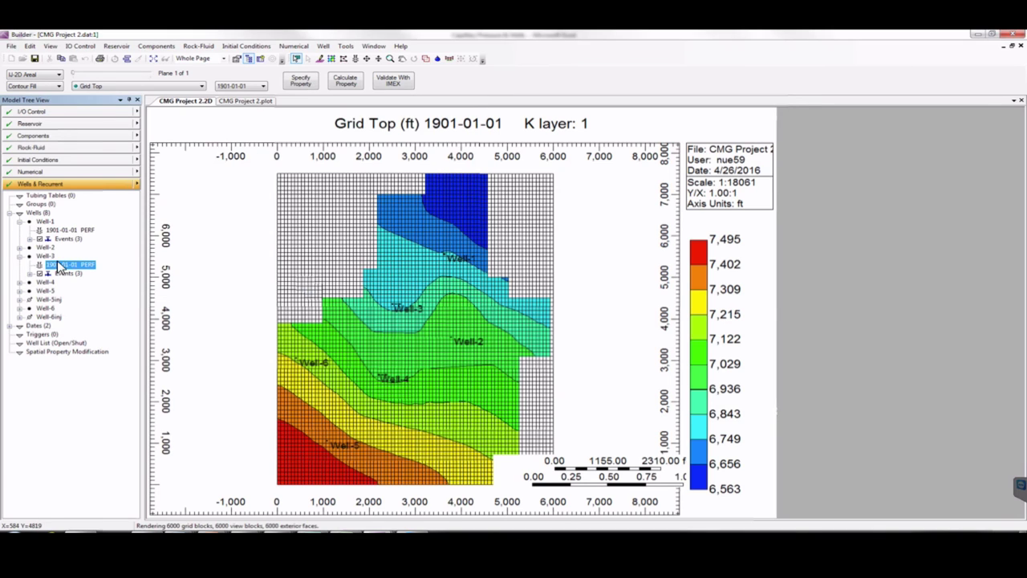
- Check the completion direction settings of Well-3 and Well-4
double_click(62, 267)
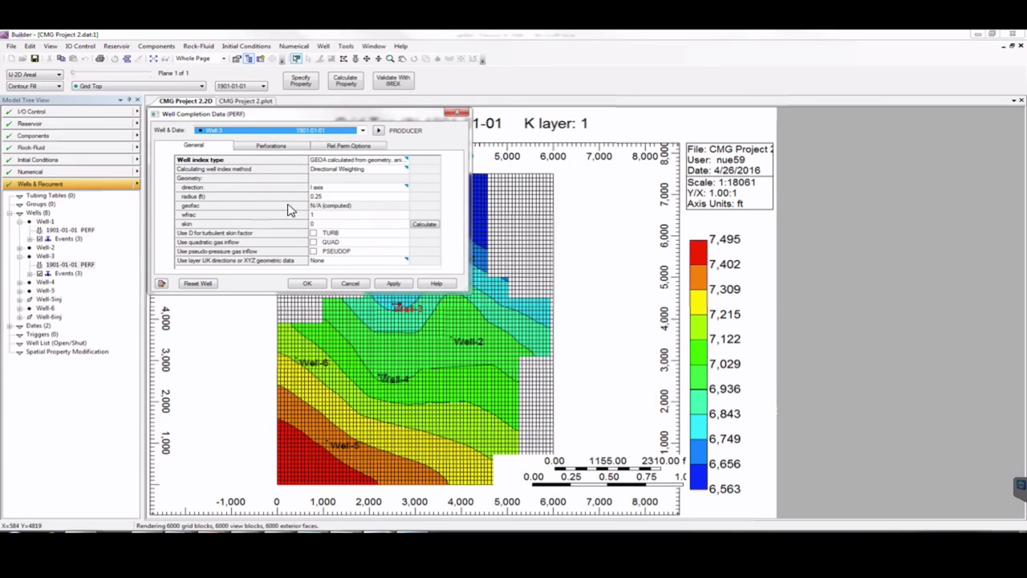
left_click(362, 131)
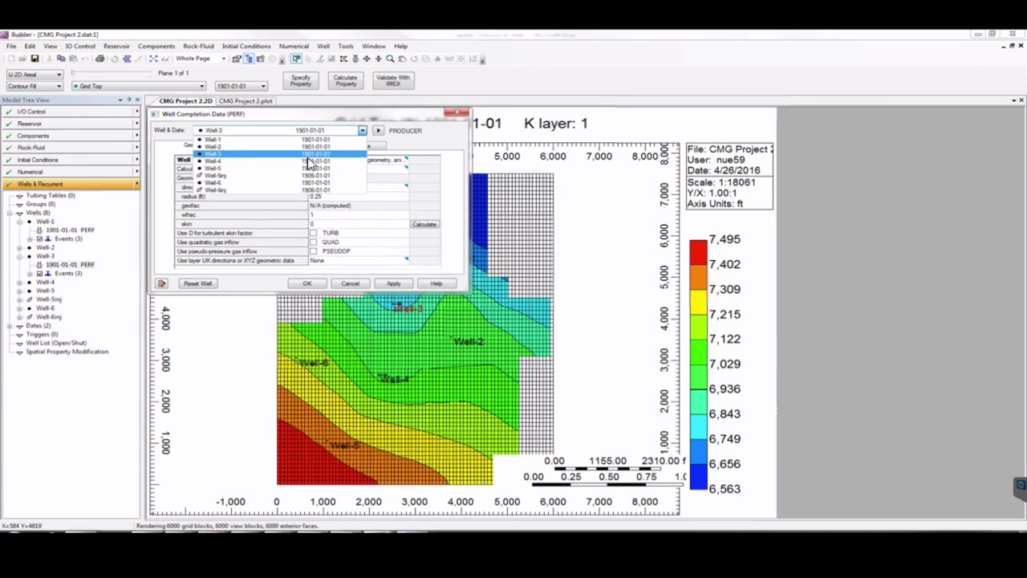
left_click(309, 162)
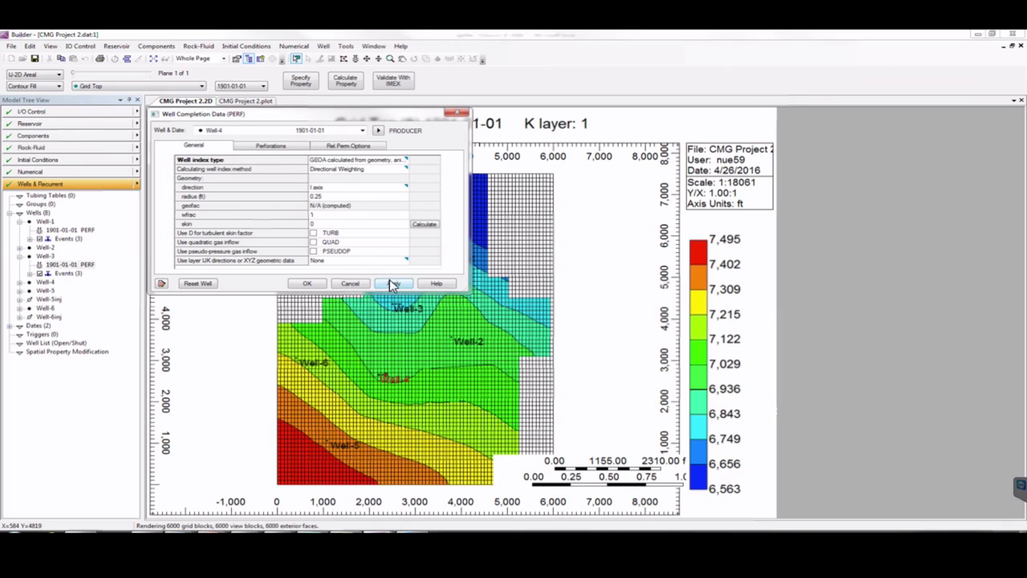
left_click(309, 283)
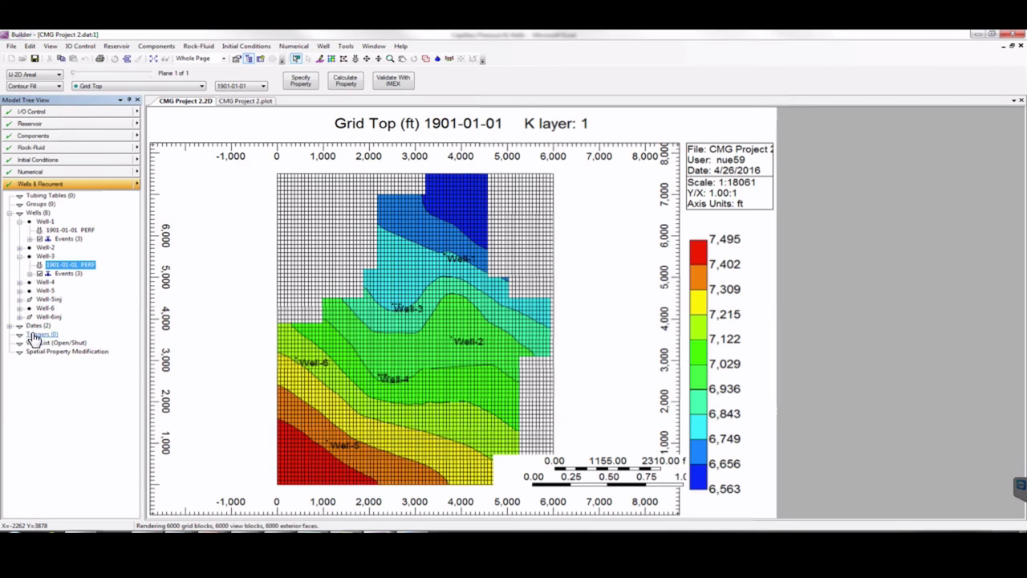
- Start adding a range of simulation dates from 1901-01-01 with its step unit set to Day
left_click(36, 184)
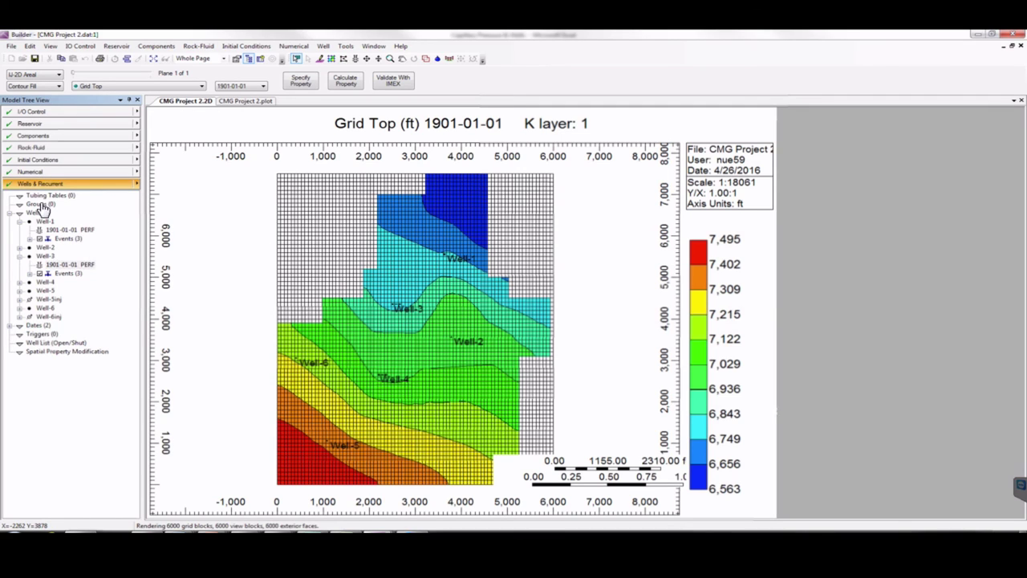
double_click(36, 326)
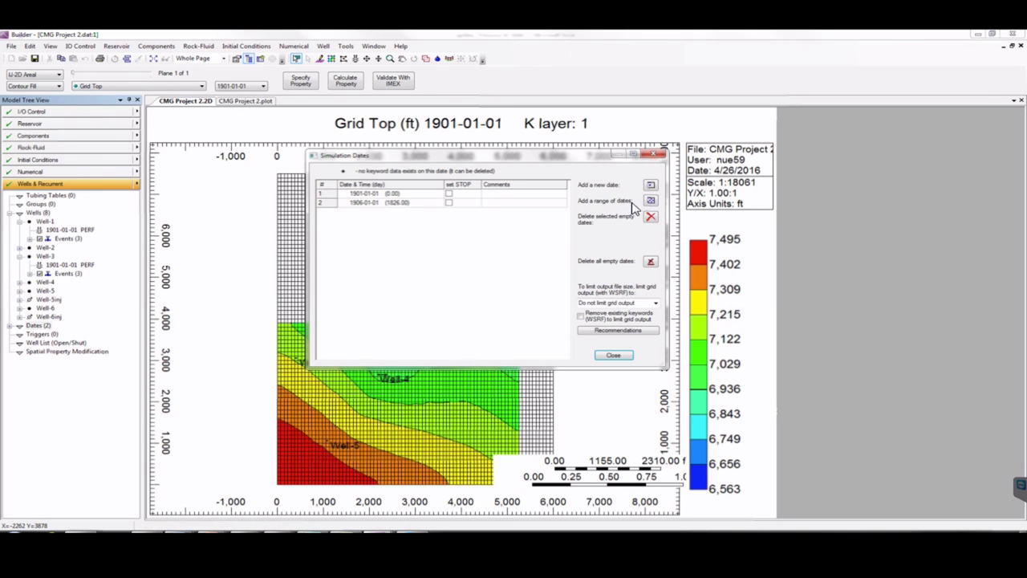
left_click(651, 200)
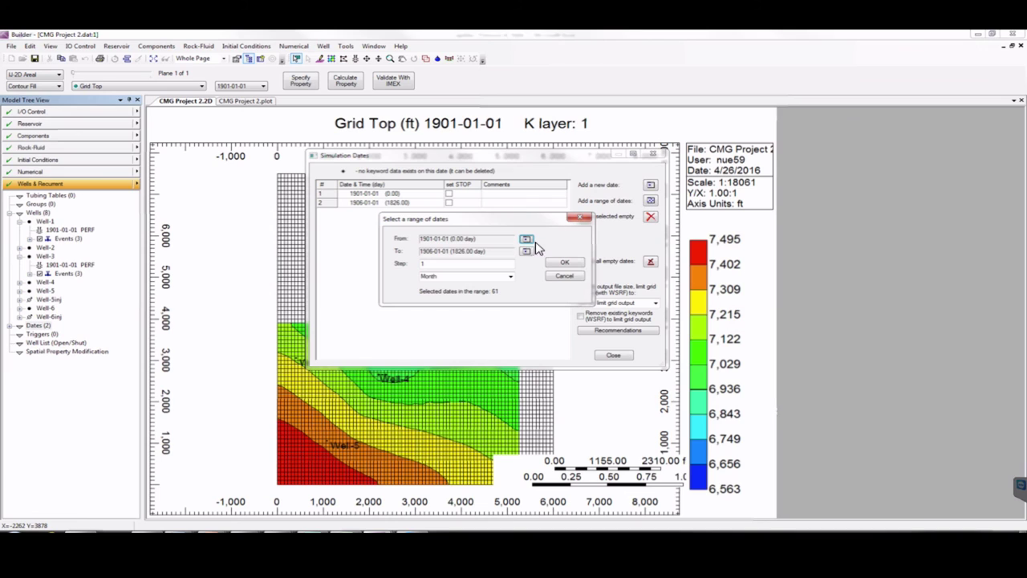
left_click(469, 276)
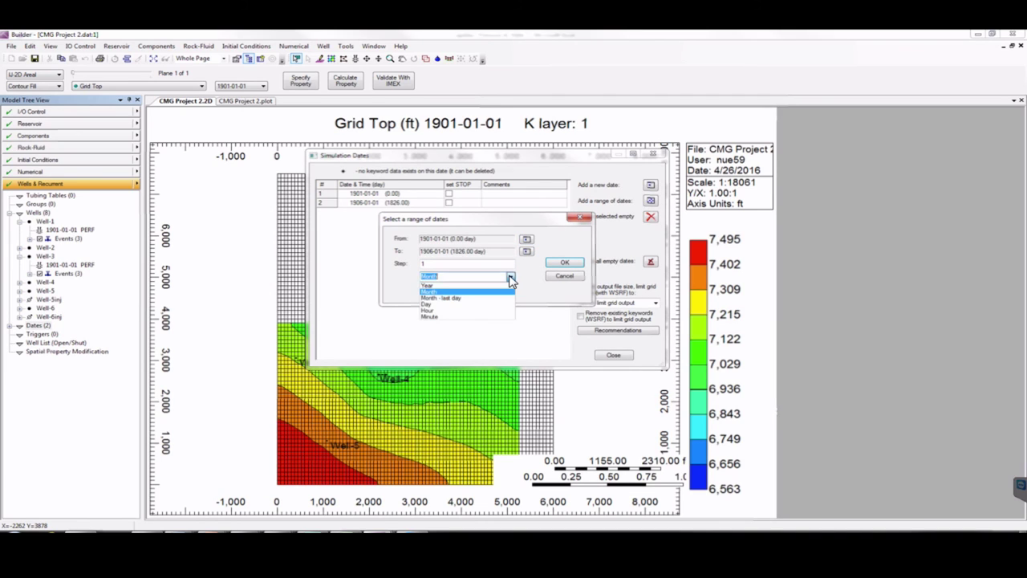
left_click(451, 304)
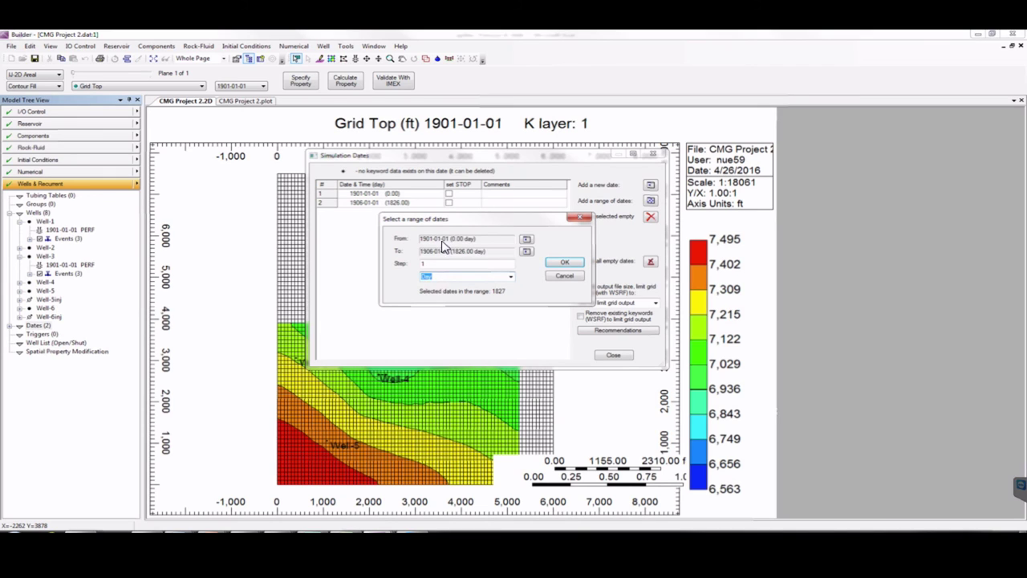
- Set the date range's end to 3987 days since simulation start, add the dates and close the simulation dates
left_click(526, 251)
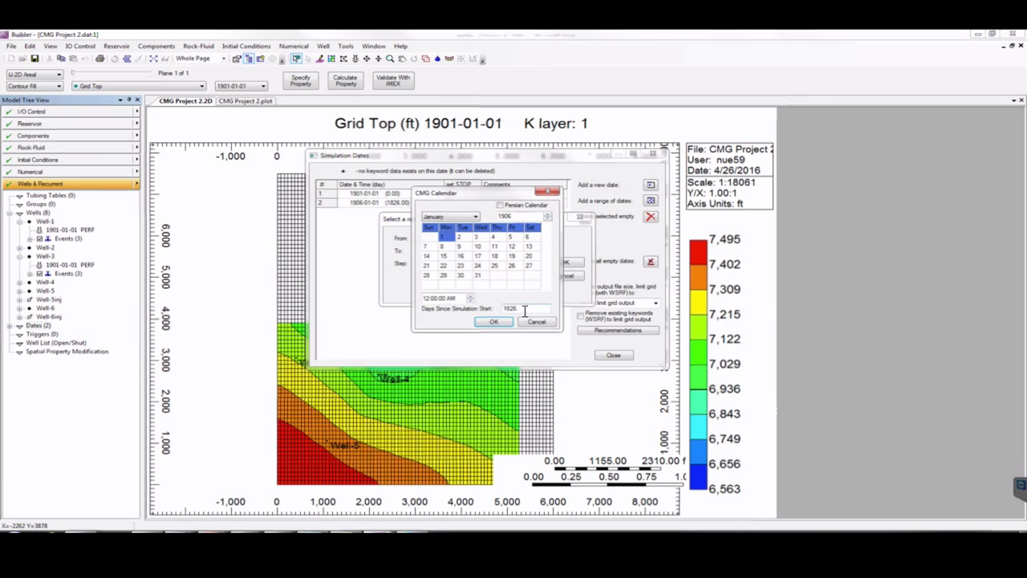
left_click_drag(524, 311, 484, 307)
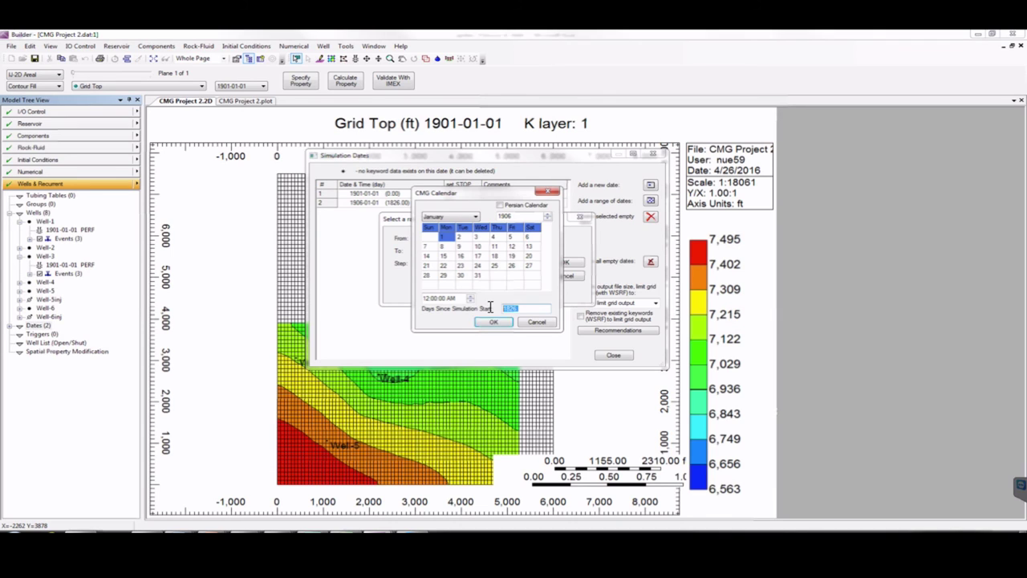
type("3987")
left_click(496, 322)
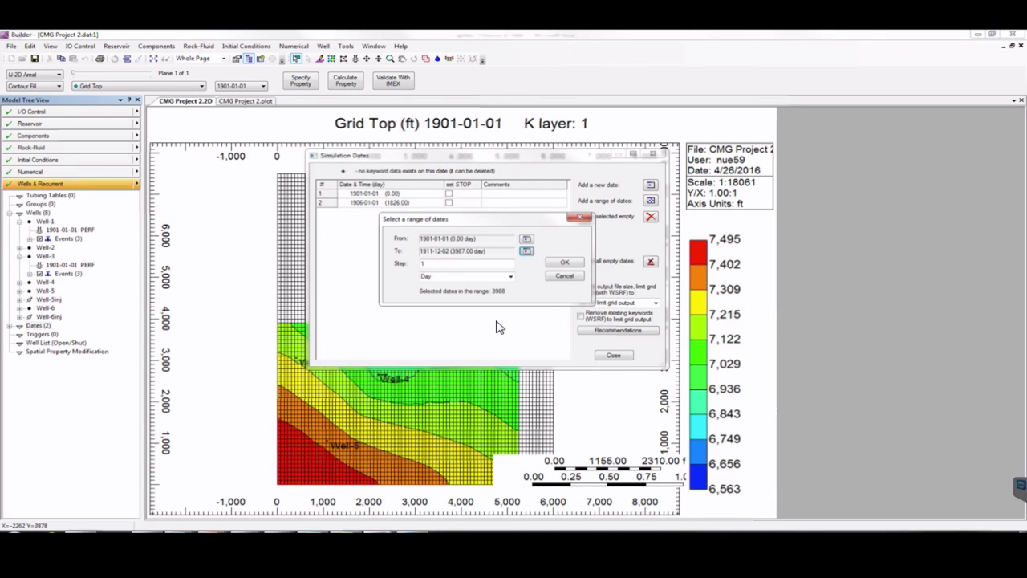
left_click(564, 263)
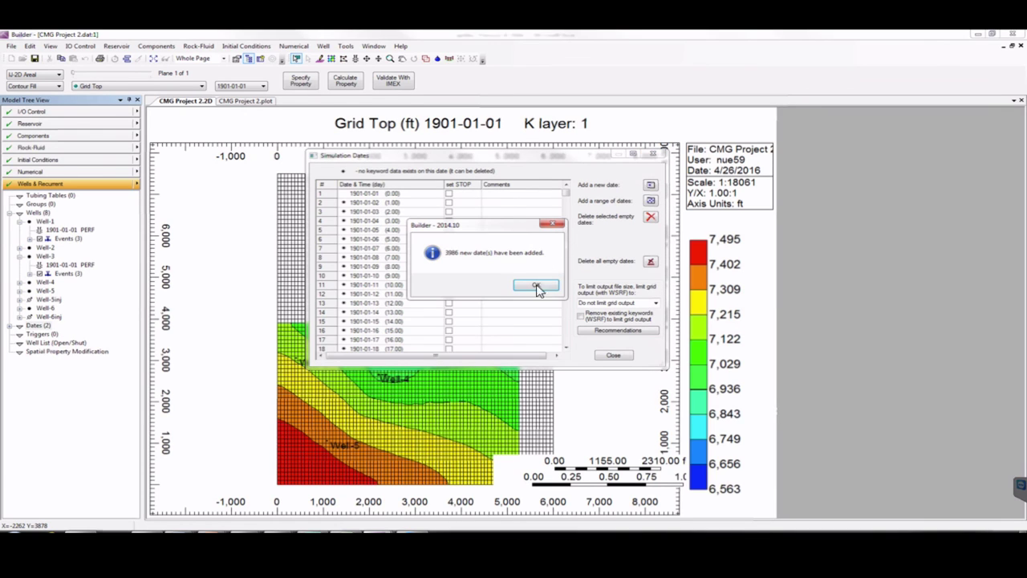
left_click(538, 287)
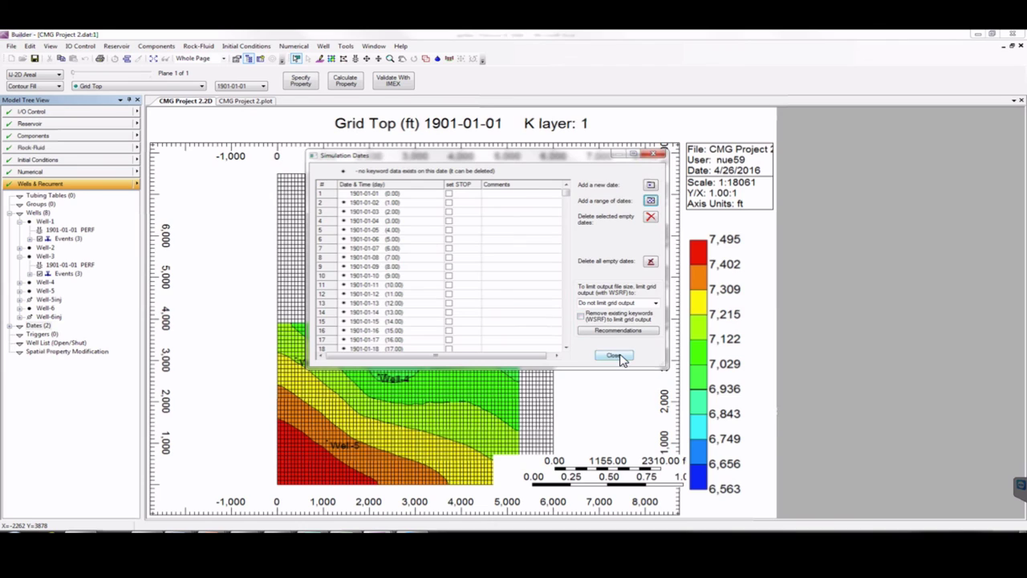
left_click(620, 357)
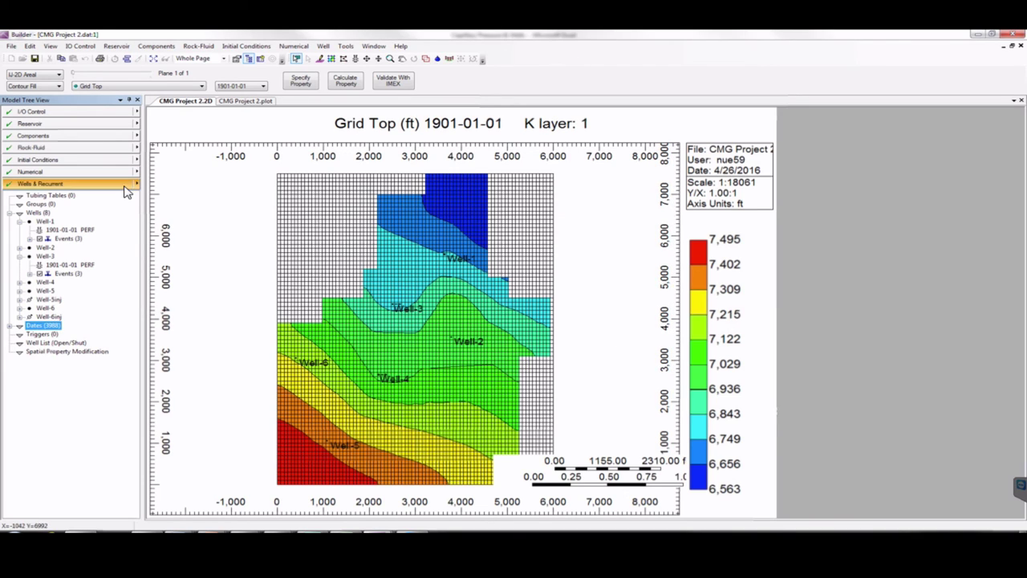
- Collapse the wells in the model tree and save the project
left_click(10, 213)
left_click(34, 59)
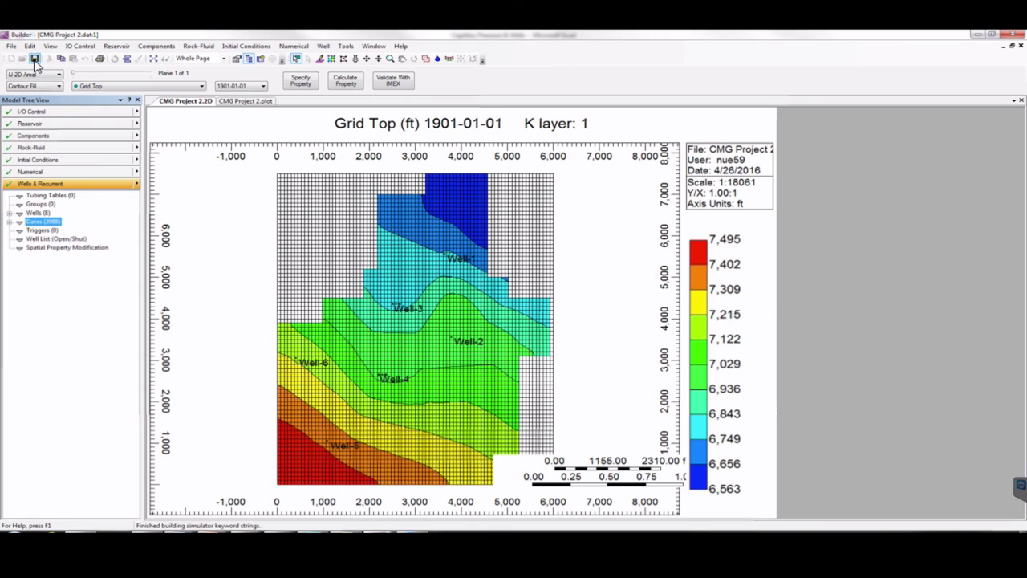
- Save the dataset, start IMEX validation from Builder and run the simulation with the run normal immediately option
left_click(393, 82)
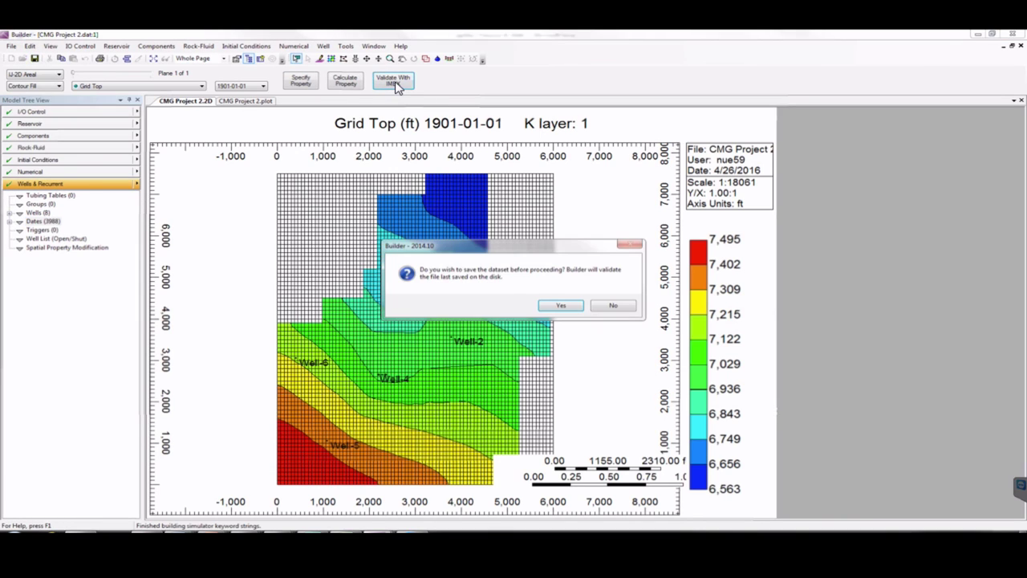
left_click(562, 308)
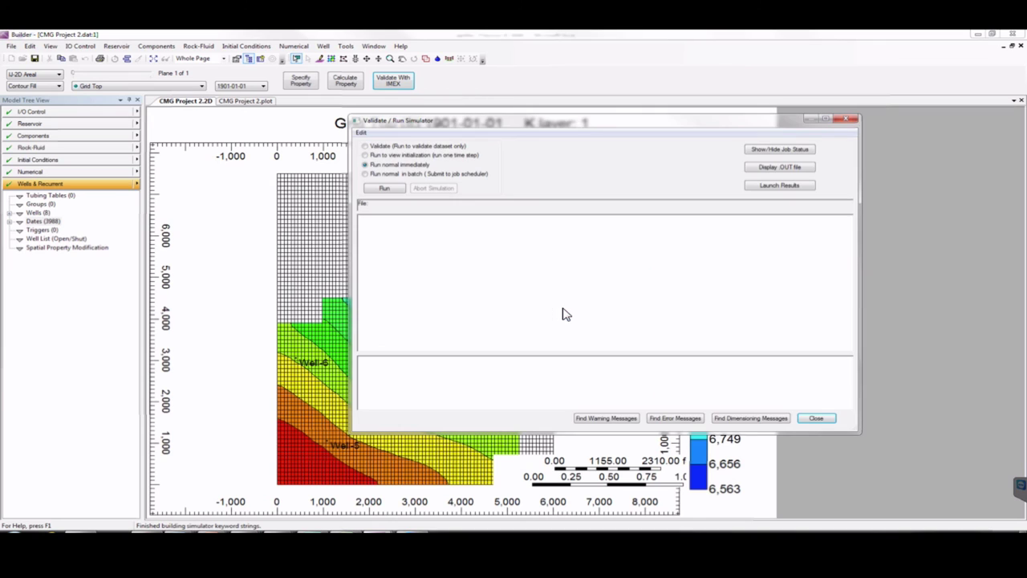
left_click(383, 189)
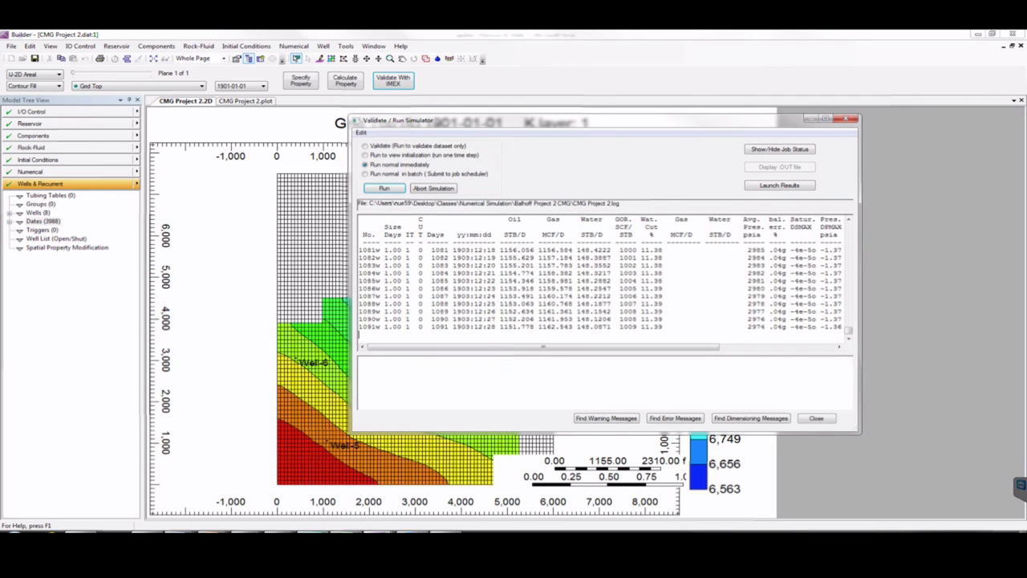
- Switch to the CMG Technologies Launcher and open the CMG Project 2.irf results file in Results 3D
mouse_move(311, 534)
left_click(312, 489)
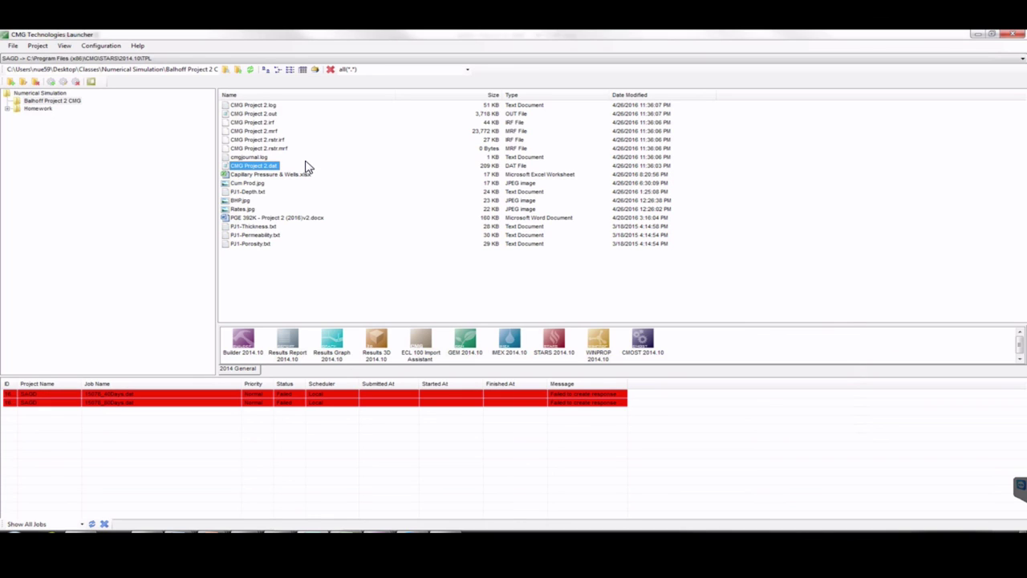
left_click(252, 124)
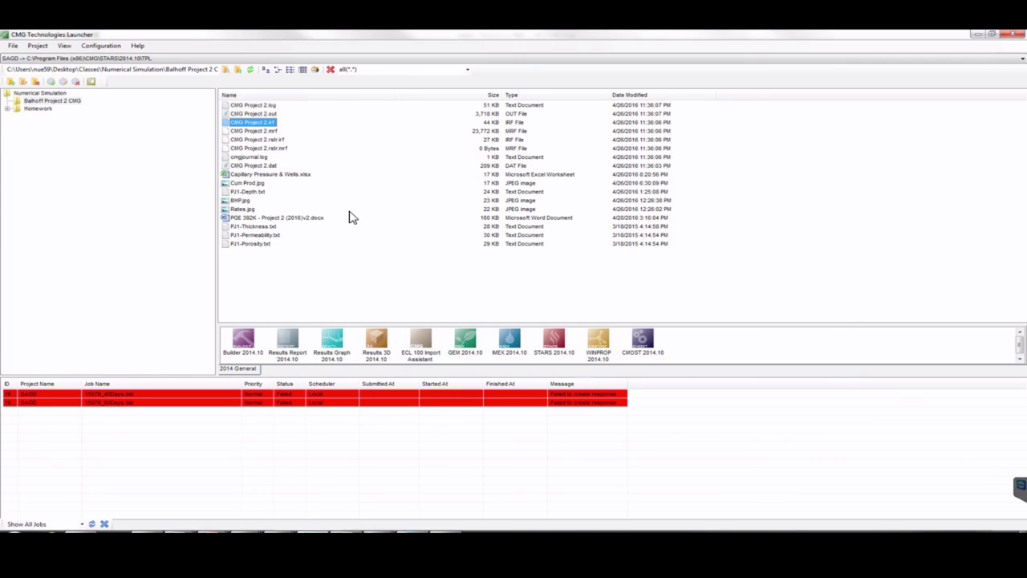
left_click(377, 335)
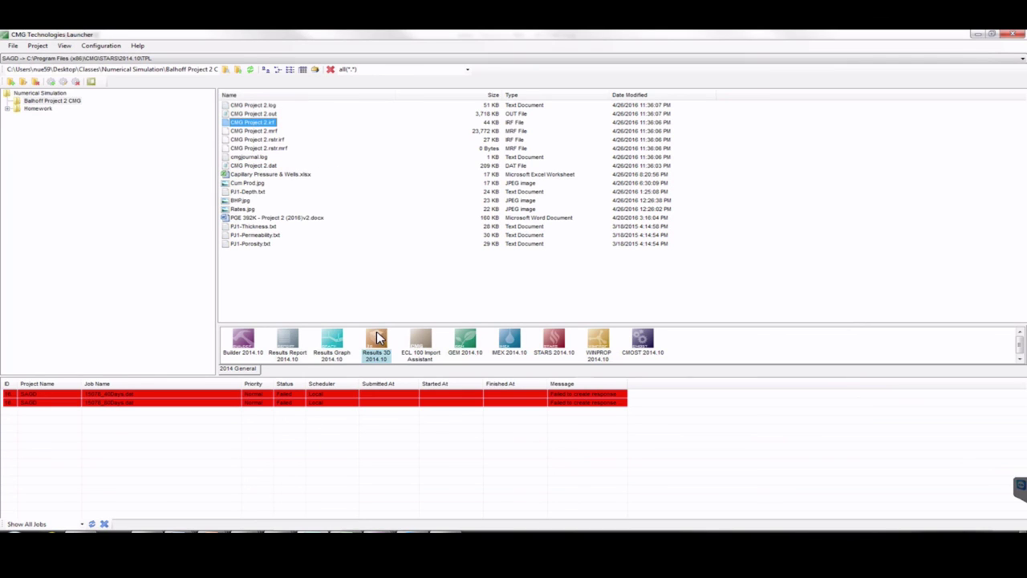
double_click(372, 338)
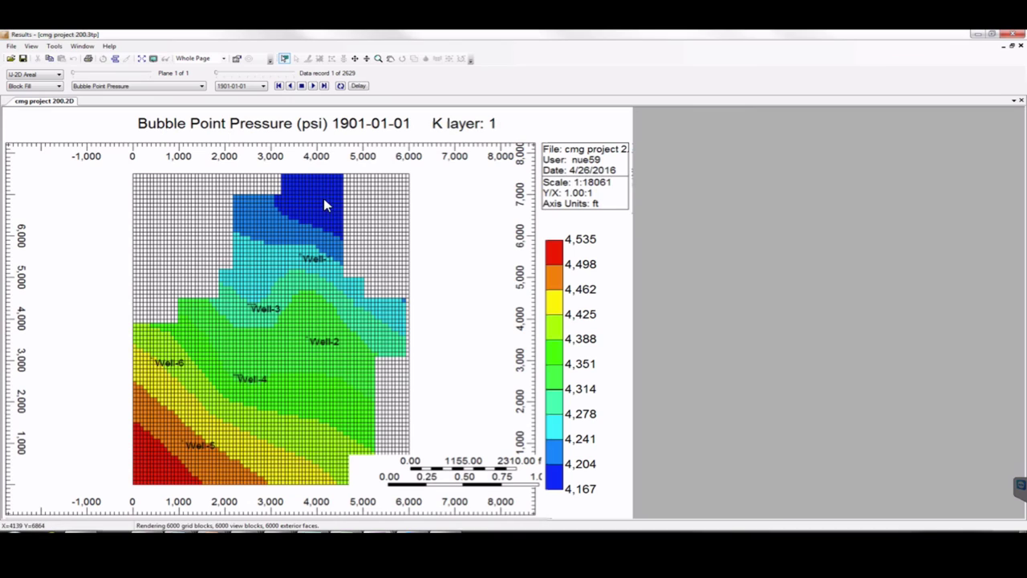
- Turn on periodic re-reading of the simulation results every 2 minutes, displaying properties for the last time step after re-loading
left_click(199, 88)
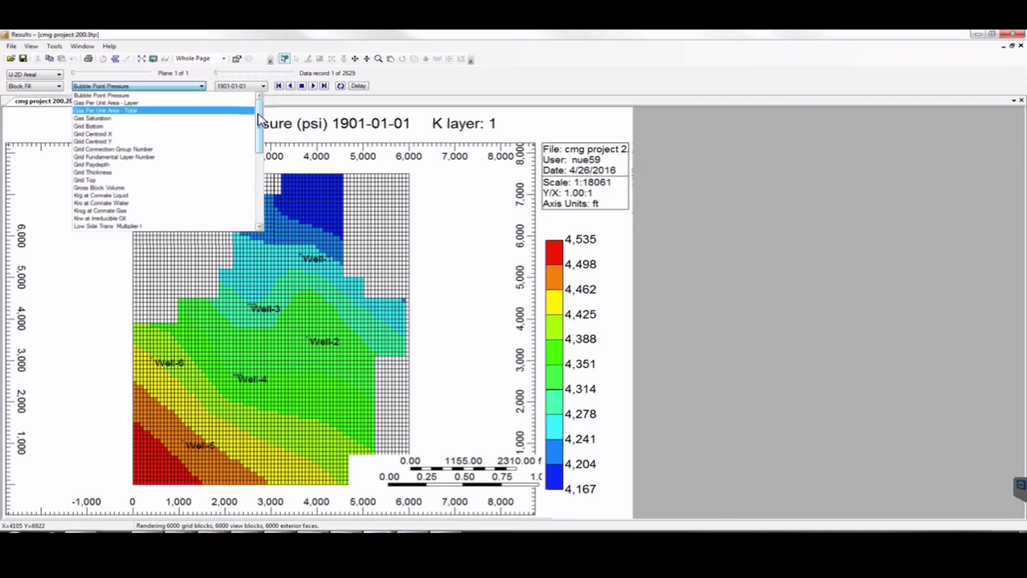
left_click_drag(259, 118, 260, 183)
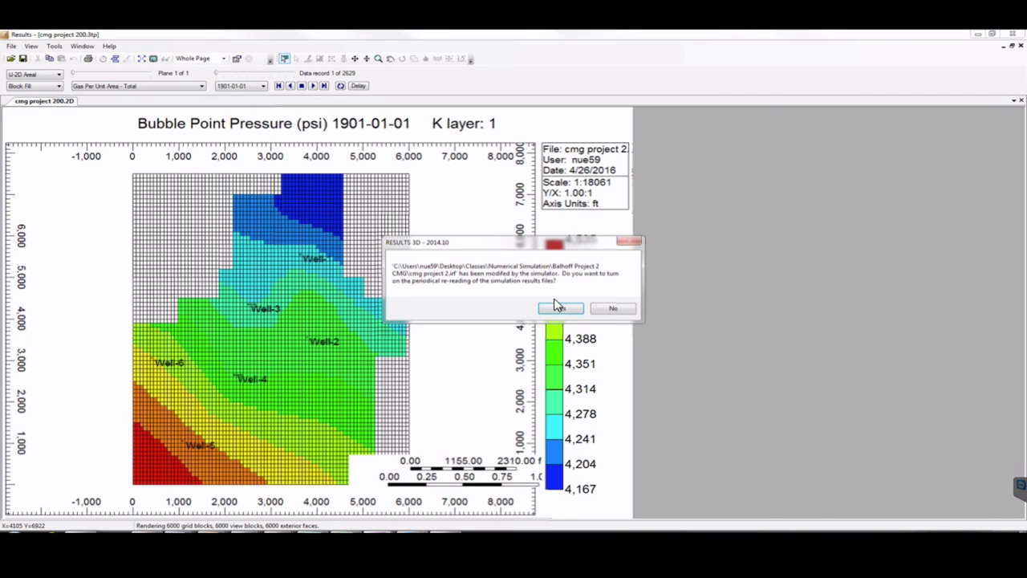
left_click(557, 306)
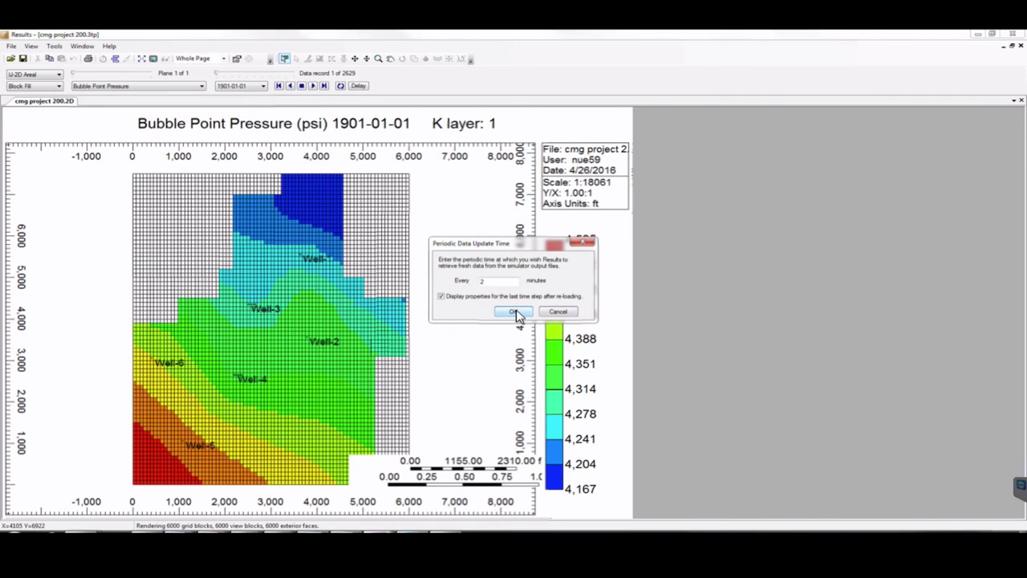
left_click(516, 313)
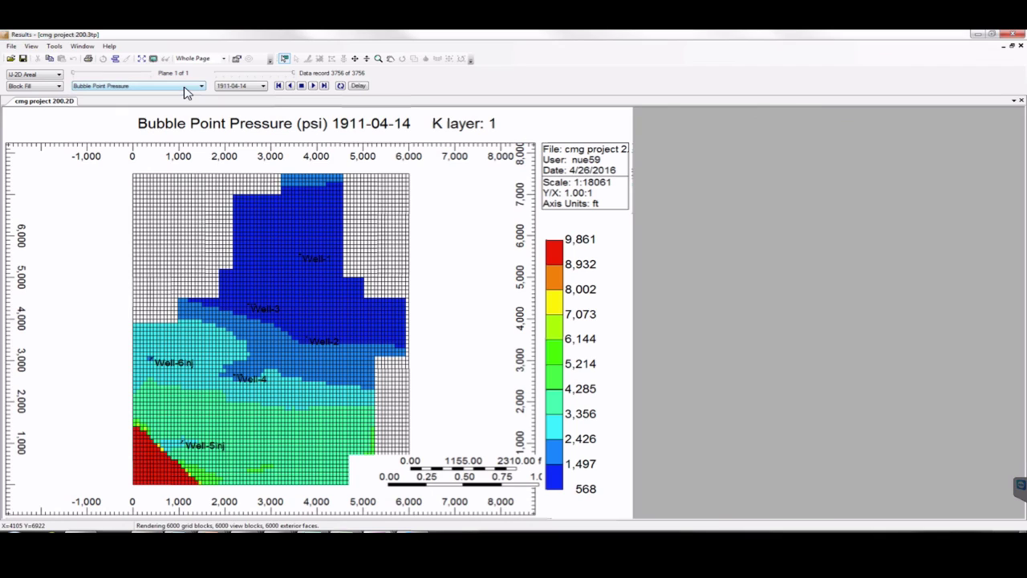
- Display the Pressure property on the reservoir grid
left_click(178, 86)
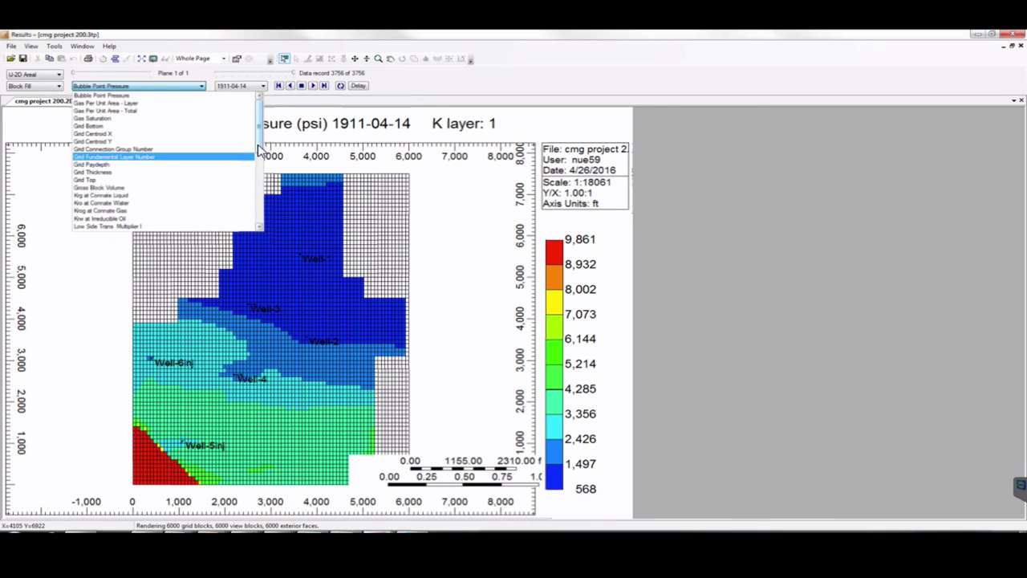
scroll(258, 151, "down", 6)
scroll(251, 203, "down", 1)
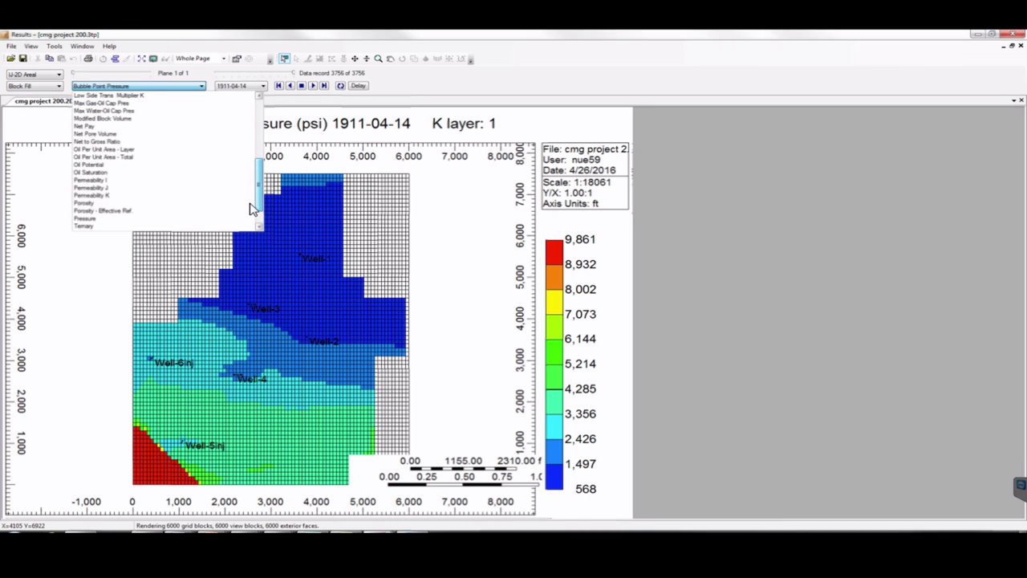
left_click(111, 219)
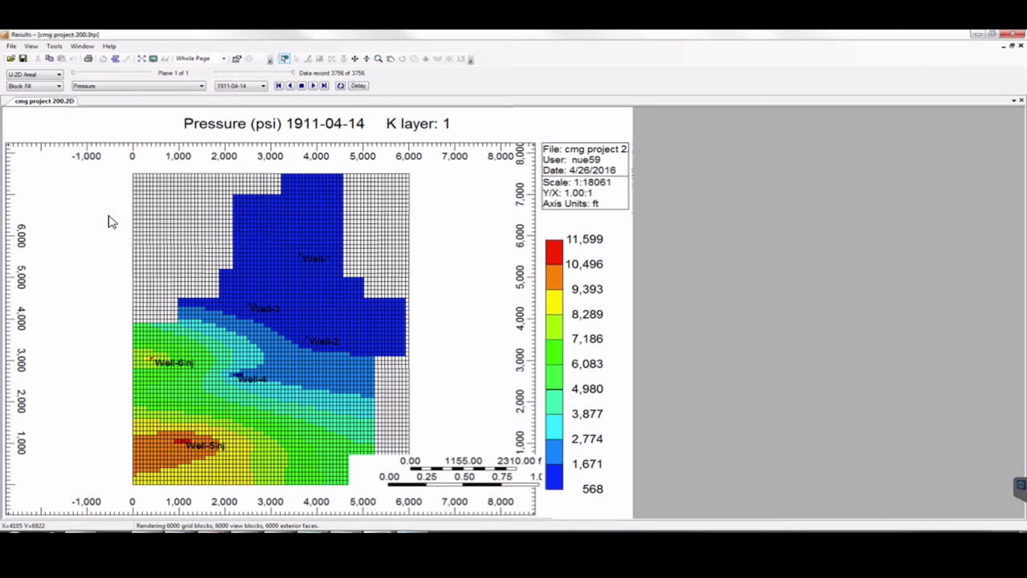
- Show the pressure map at 1901-01-01 and set its color scale to the range of the whole grid
left_click(290, 85)
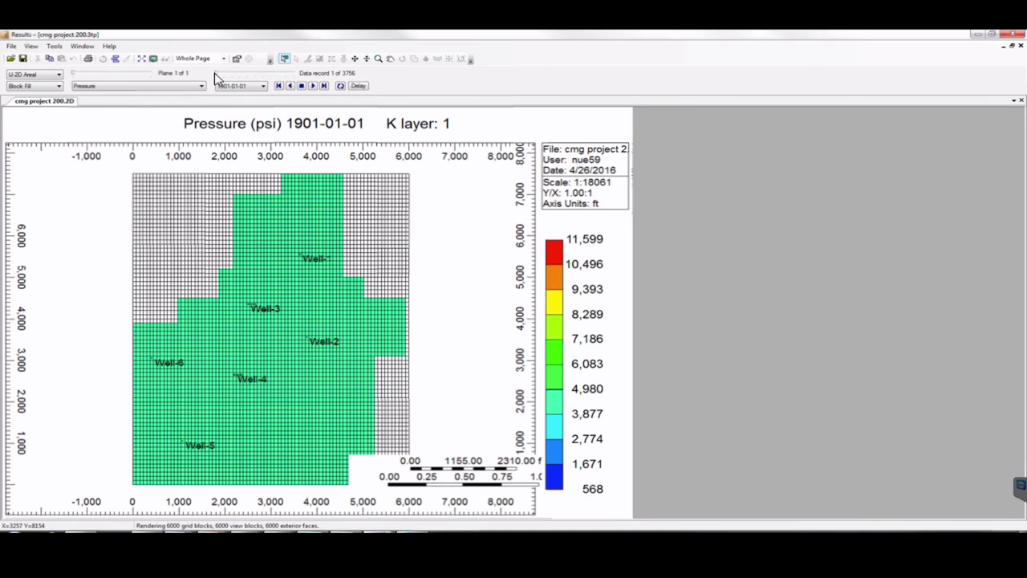
right_click(271, 229)
left_click(583, 289)
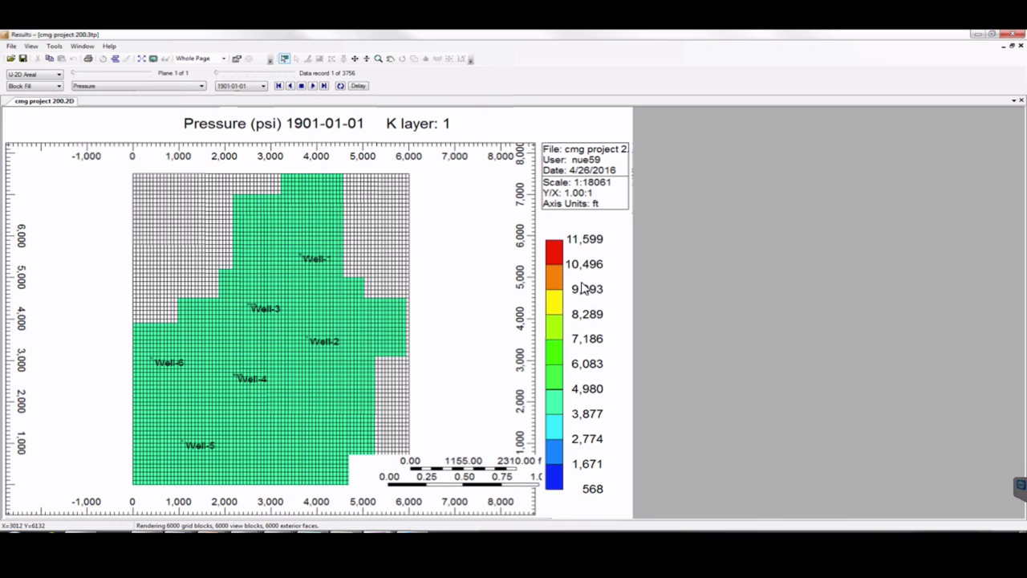
right_click(583, 289)
mouse_move(679, 311)
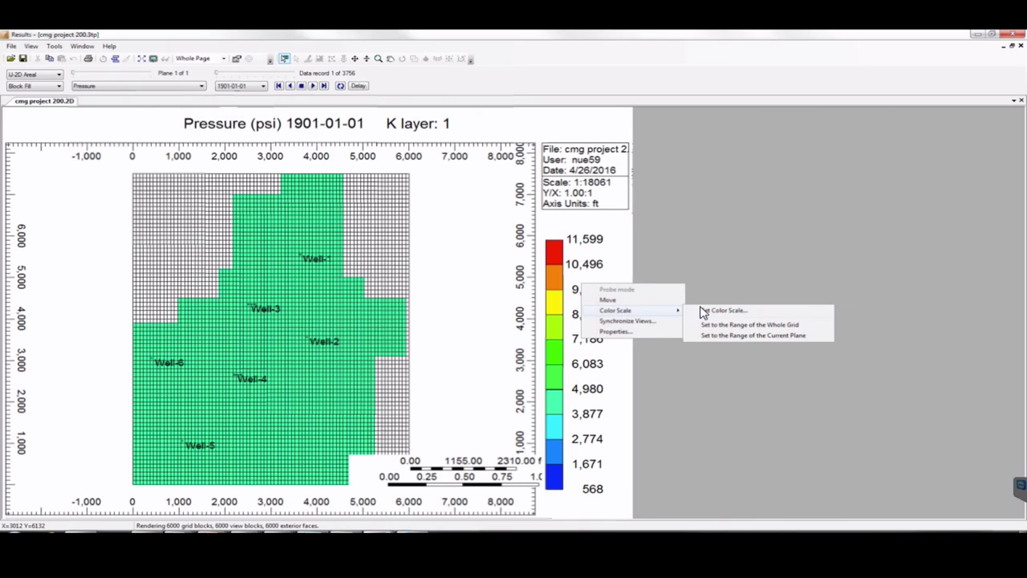
left_click(738, 323)
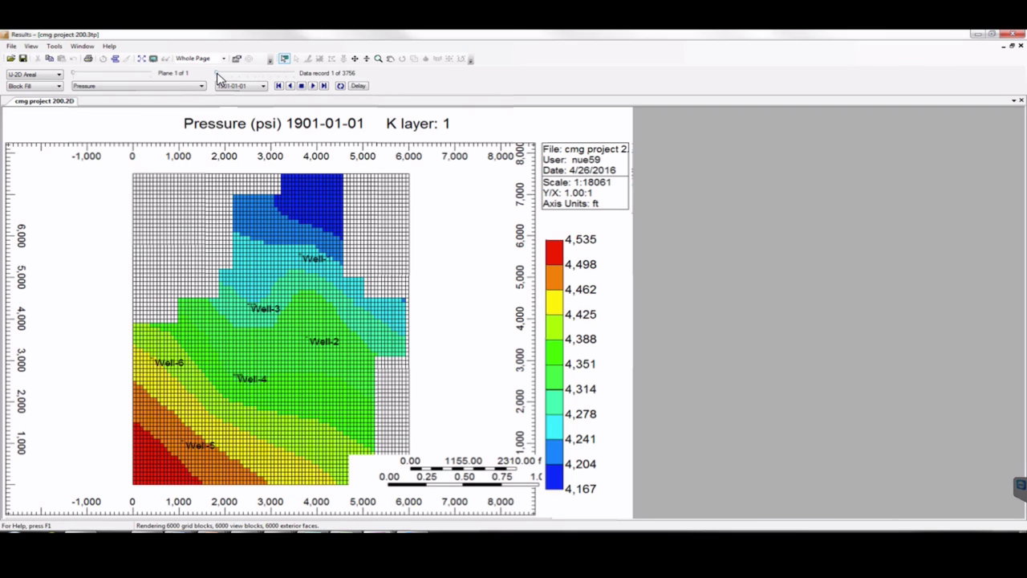
- Re-read the simulator output and set the pressure color scale to the whole grid's range at the final date, 1911-12-02
left_click(11, 46)
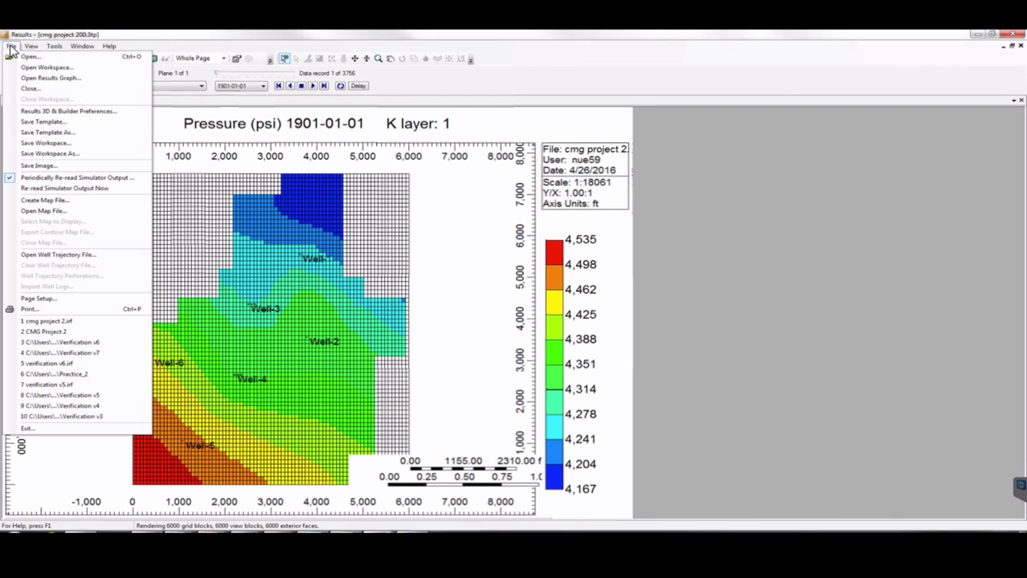
left_click(71, 188)
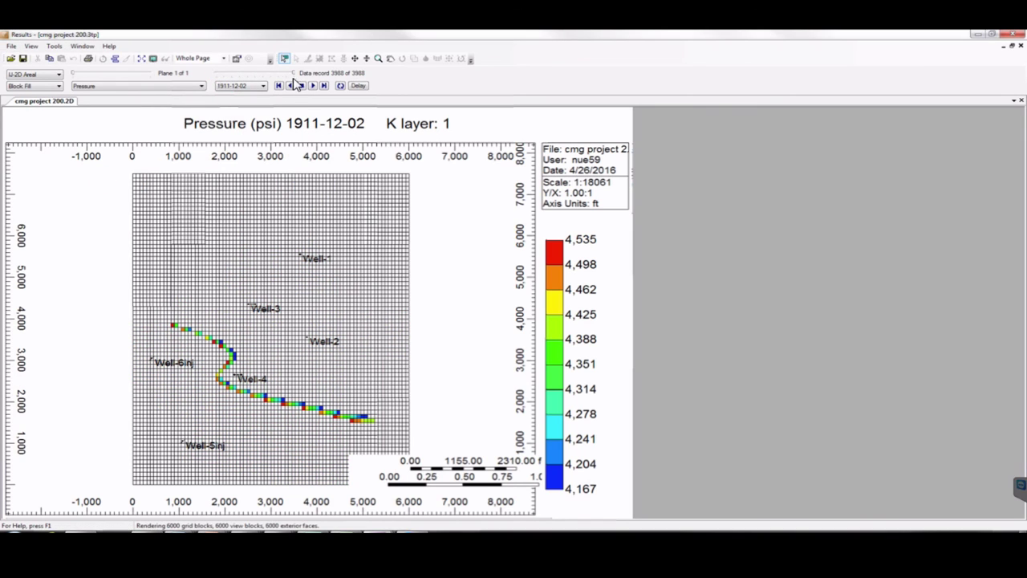
right_click(586, 268)
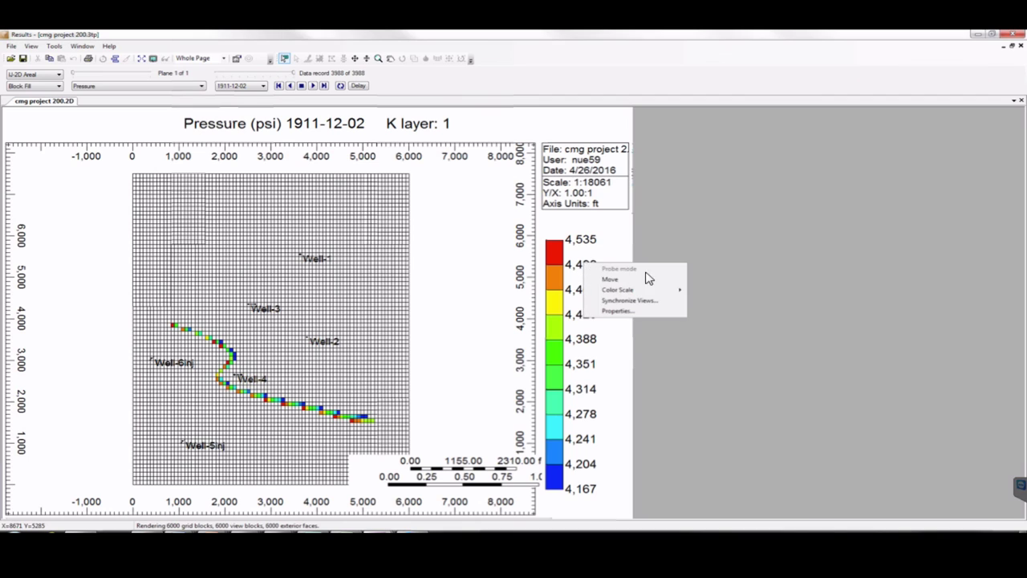
mouse_move(672, 290)
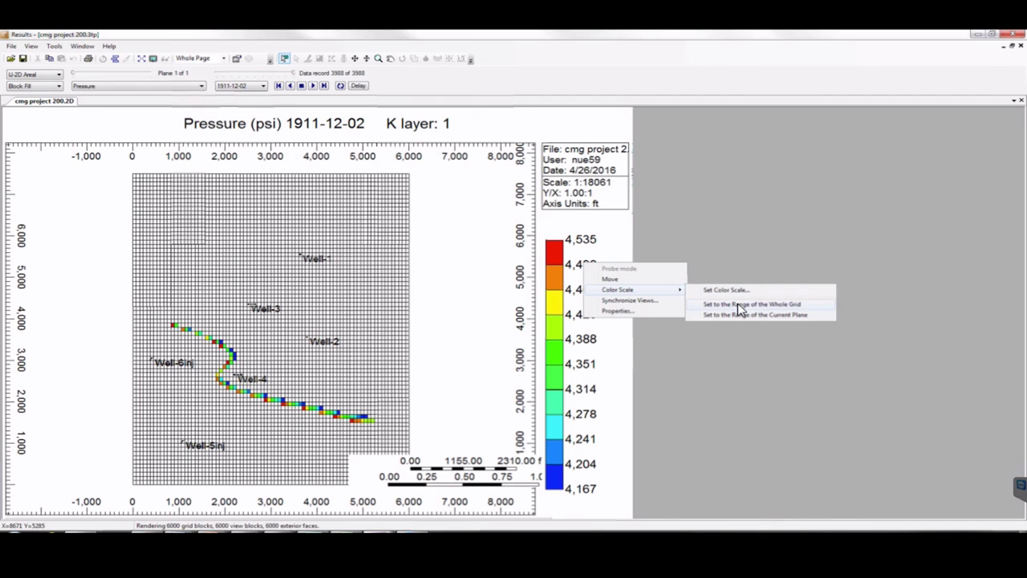
left_click(739, 304)
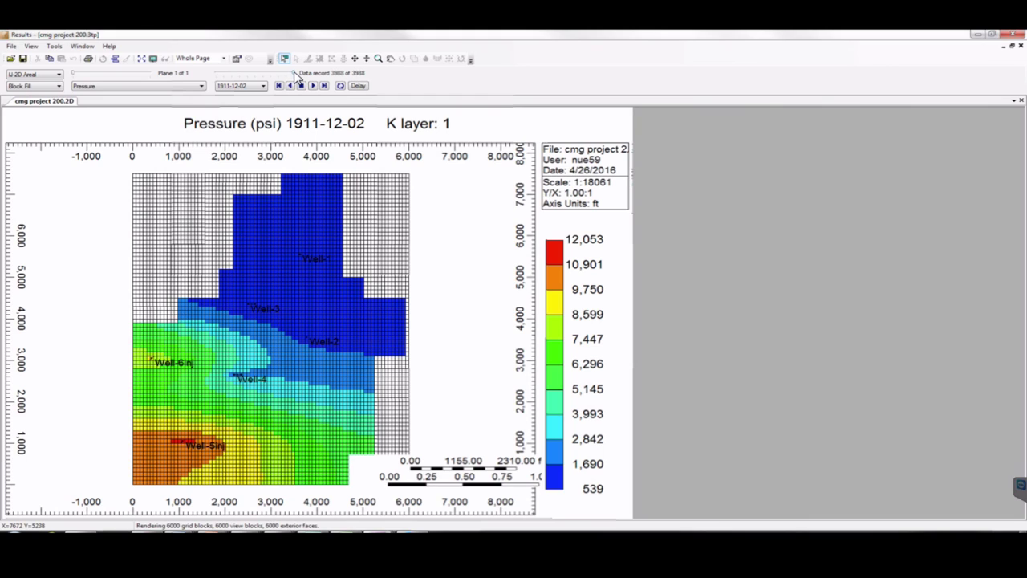
mouse_move(286, 76)
left_mouse_down()
mouse_move(235, 78)
mouse_move(303, 77)
left_mouse_up()
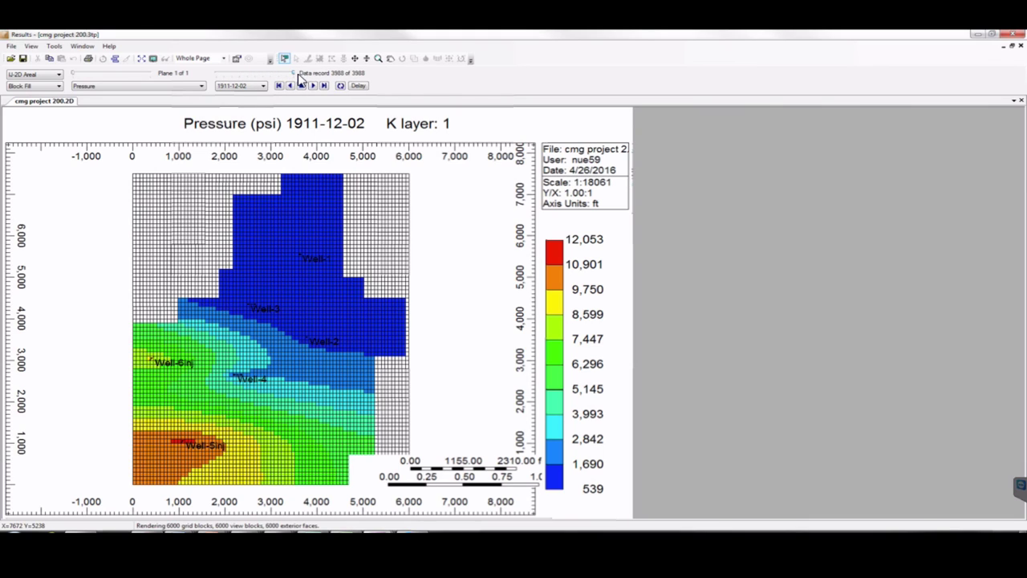